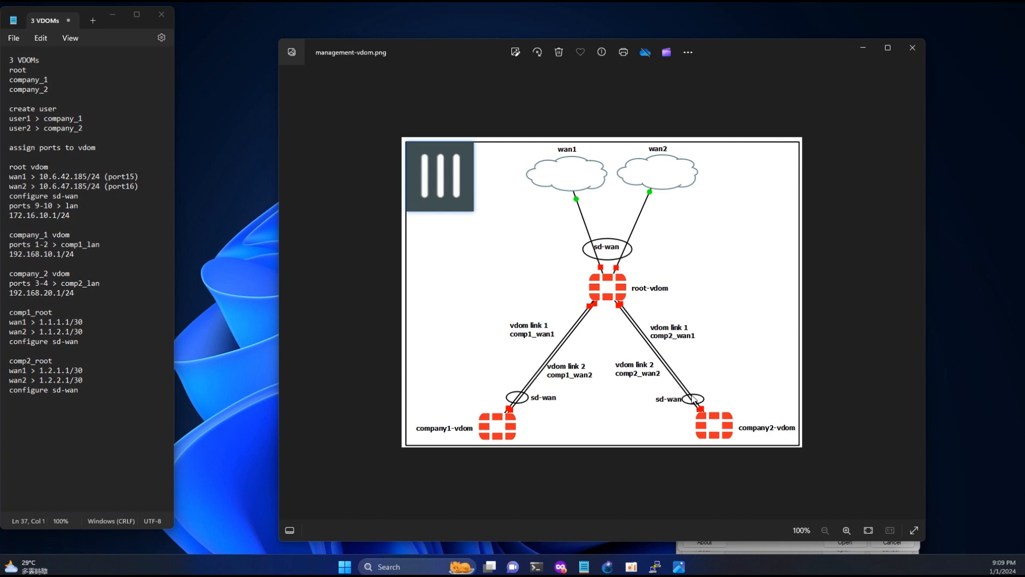
- Run ipconfig in PowerShell and select the 192.168.1.99 default gateway address
click(536, 567)
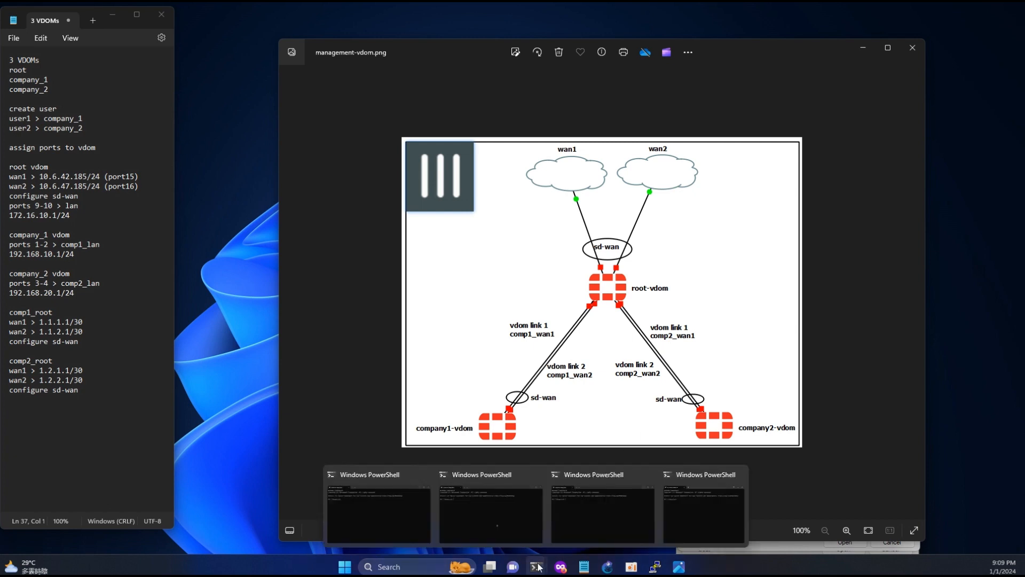
click(367, 528)
text(ip)
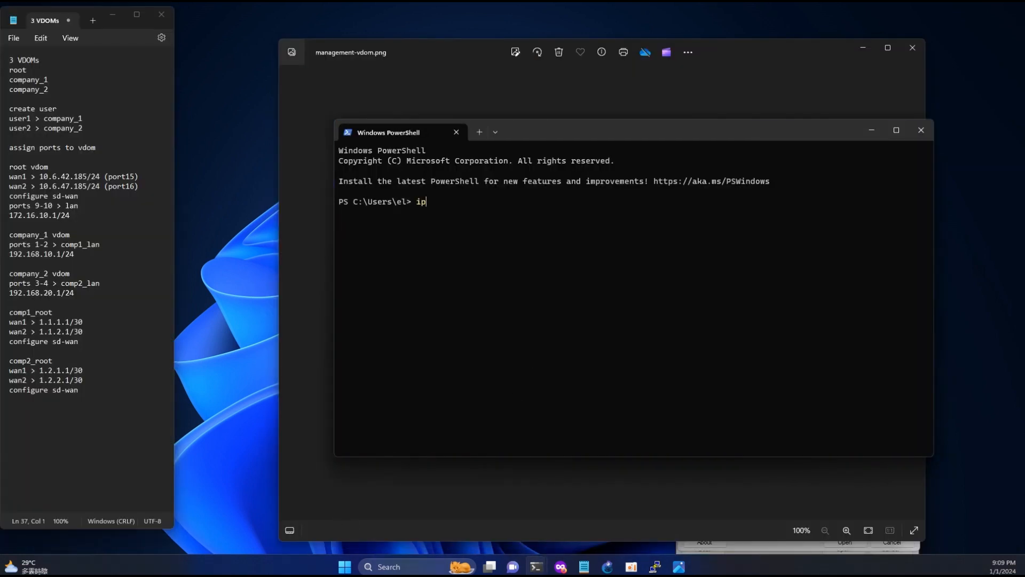
text(config)
key(Return)
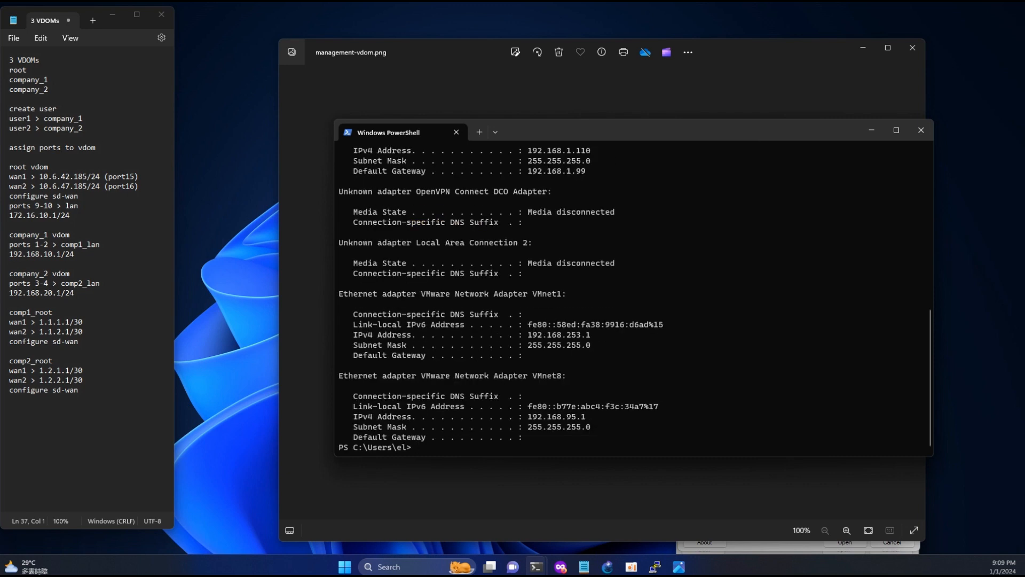
drag(533, 171, 581, 172)
mouse_move(560, 566)
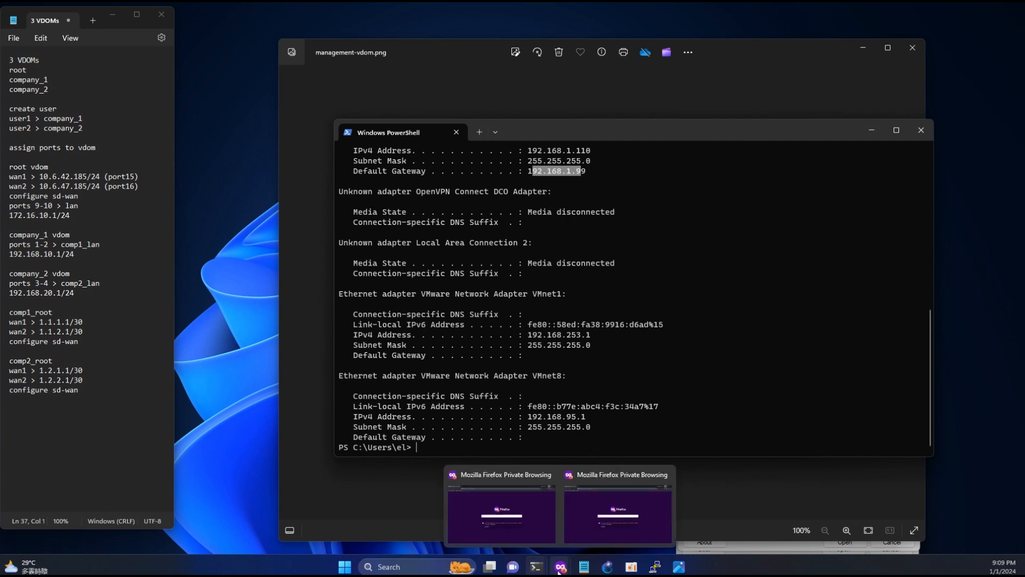
click(526, 518)
click(210, 31)
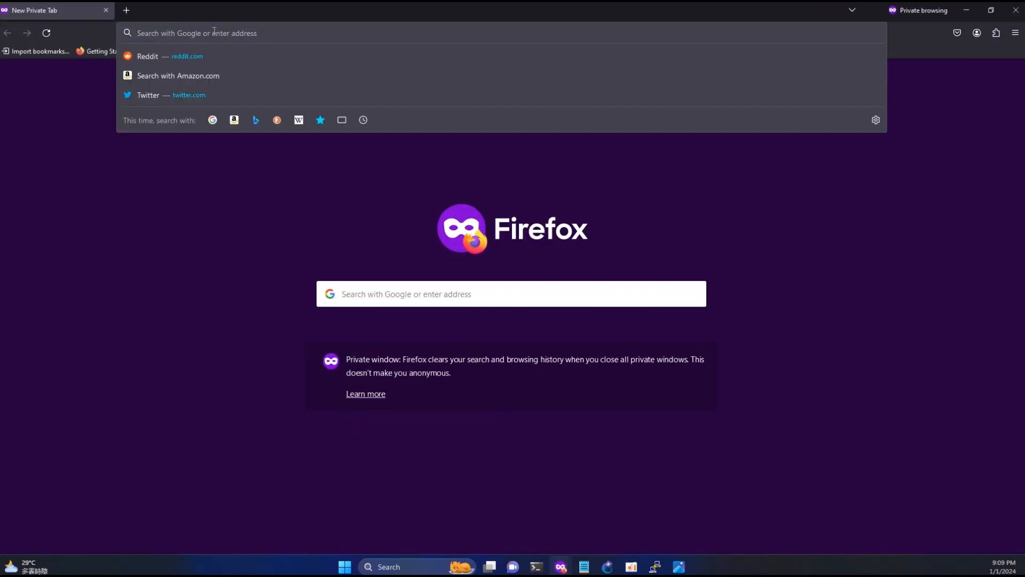
text(https://)
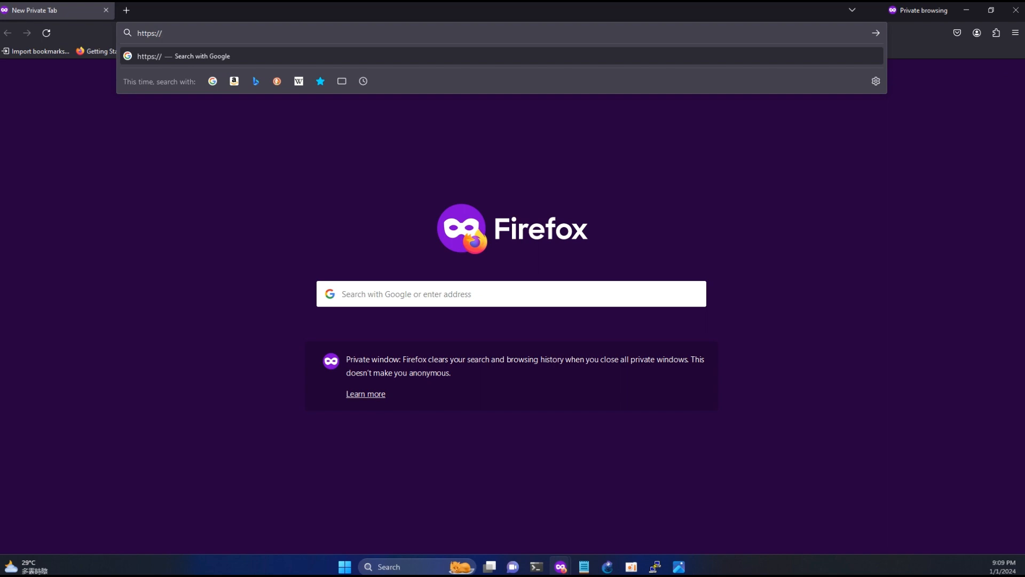
text(192.168.1.99)
key(Return)
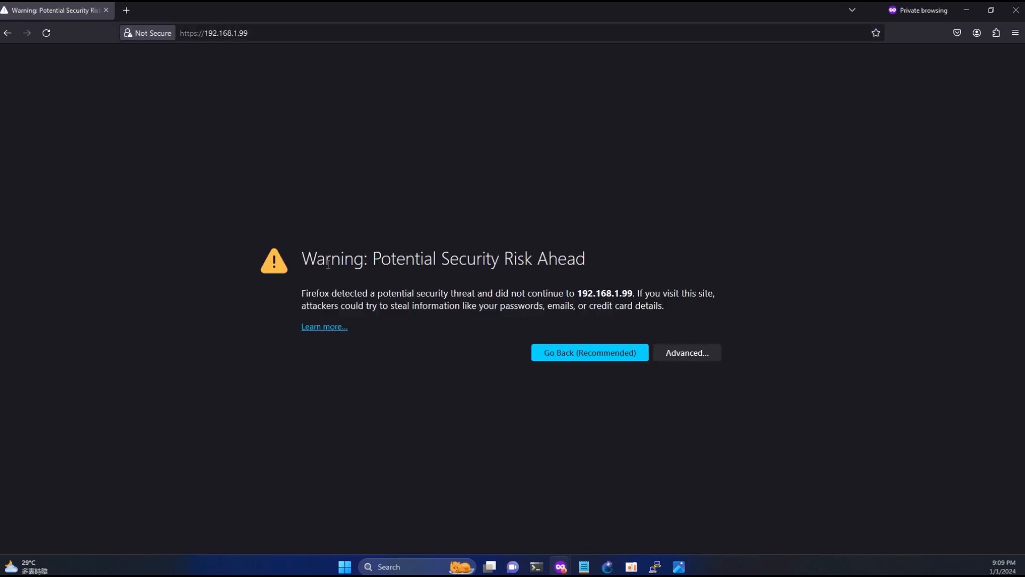
click(679, 351)
- Accept the certificate risk, log in as admin, and set a new administrator password
click(646, 535)
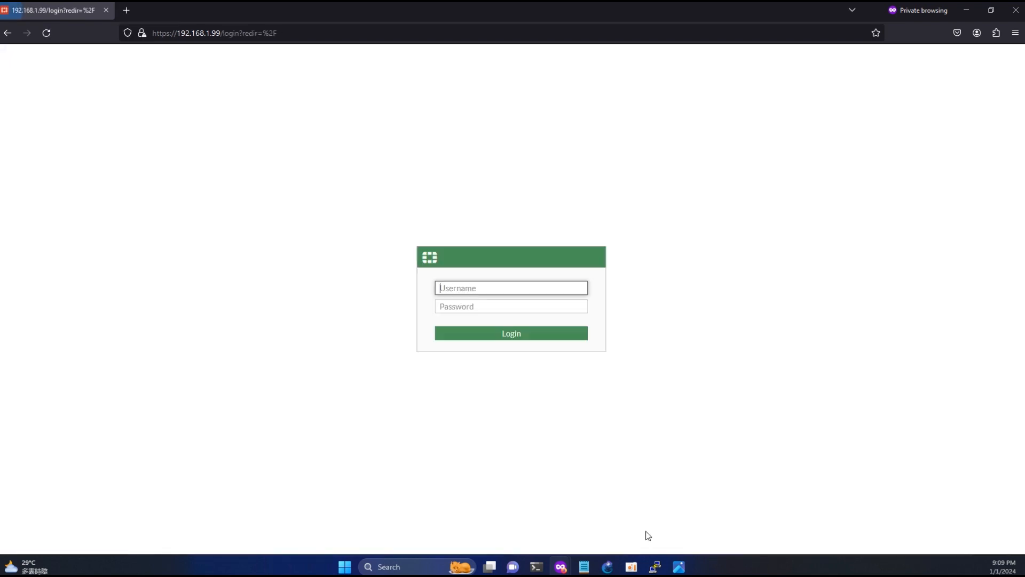
text(admin)
key(Return)
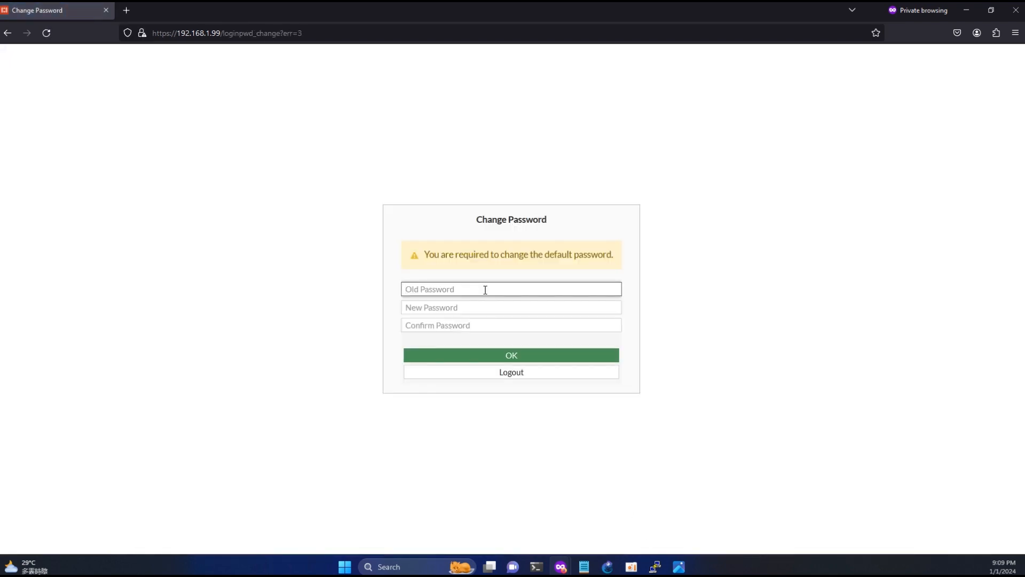
key(Tab)
text(admin)
key(Tab)
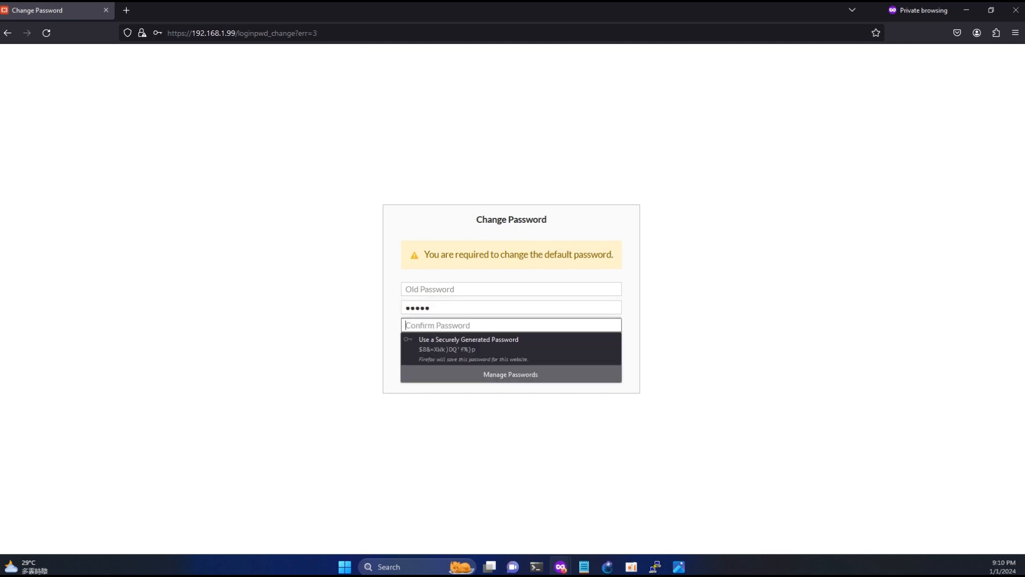
text(admin)
key(Return)
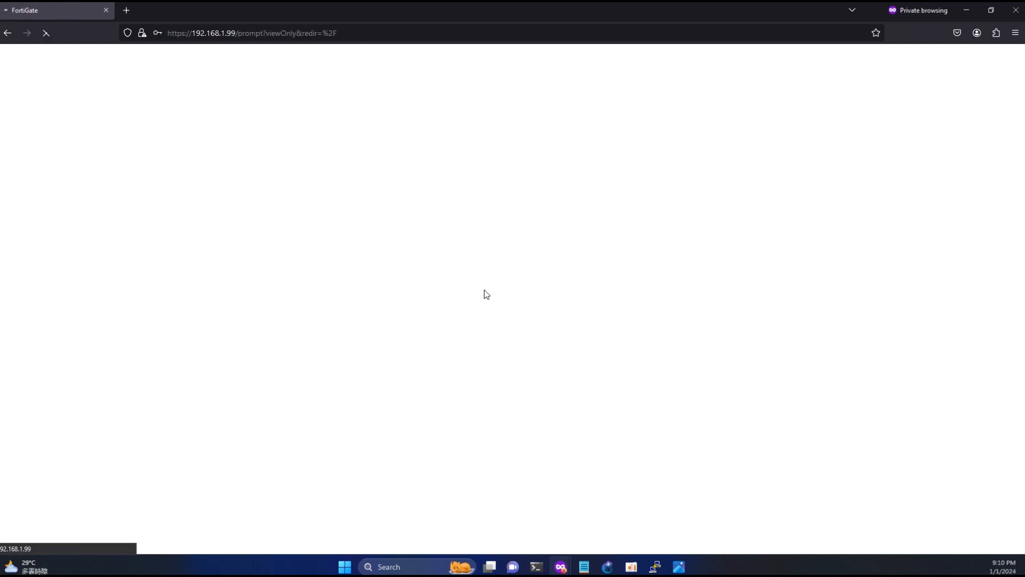
- Log back in as admin with the new password
text(admin)
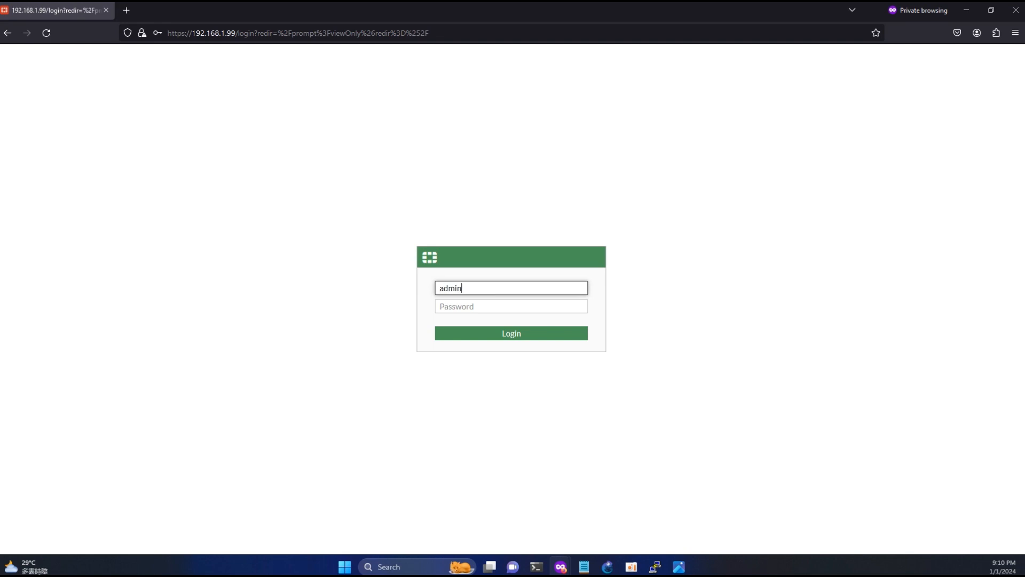
key(Tab)
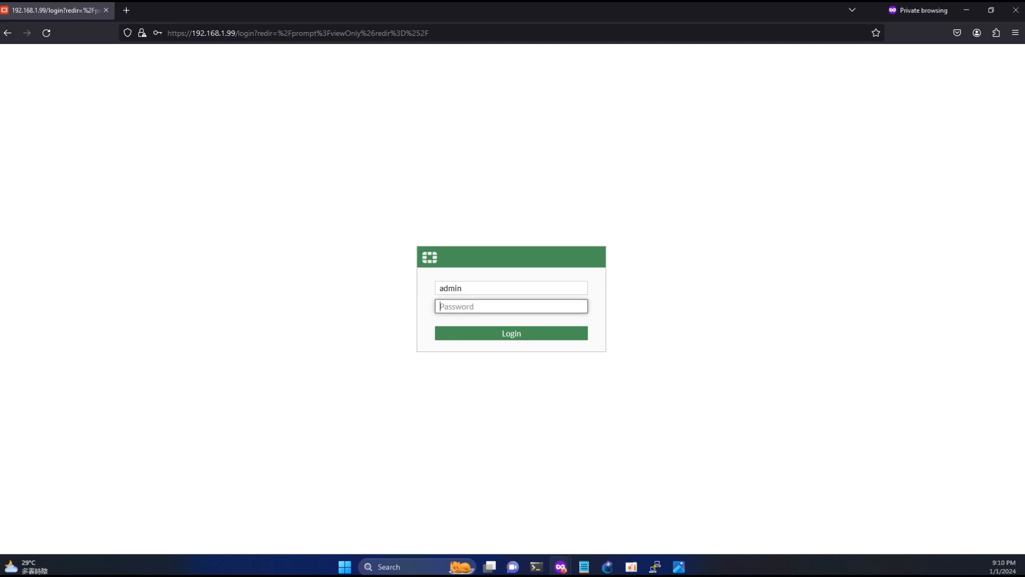
text(adm)
key(Return)
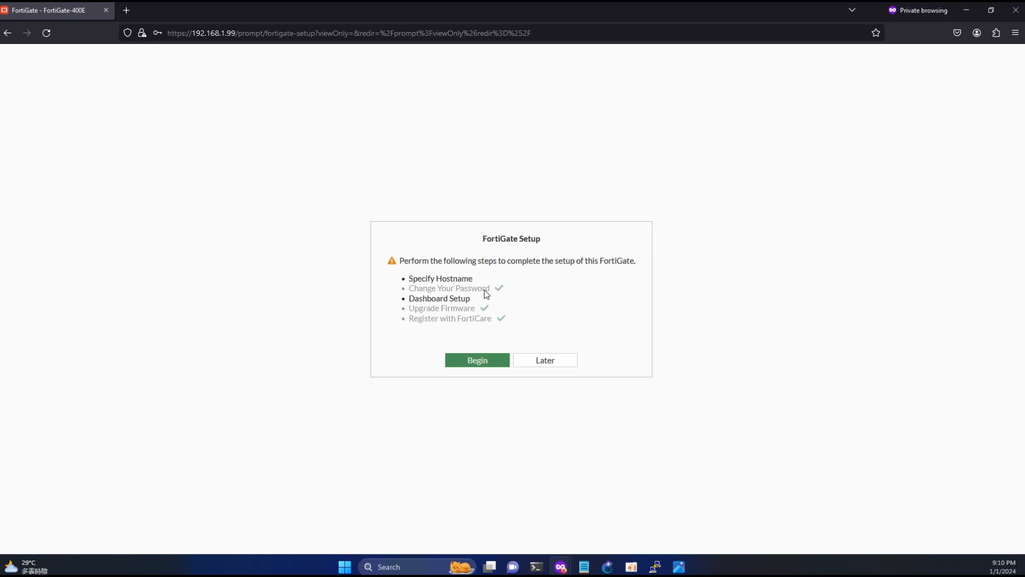
- Set the hostname to fgt_lab, accept dashboard setup, and dismiss the FortiOS 7.2.0 overview
click(477, 360)
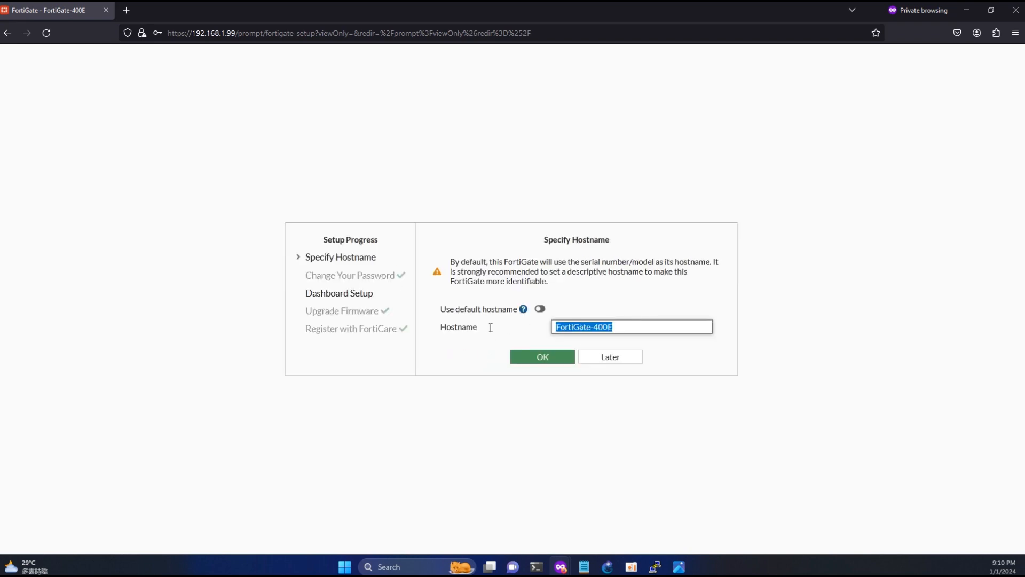
text(fgt_lab)
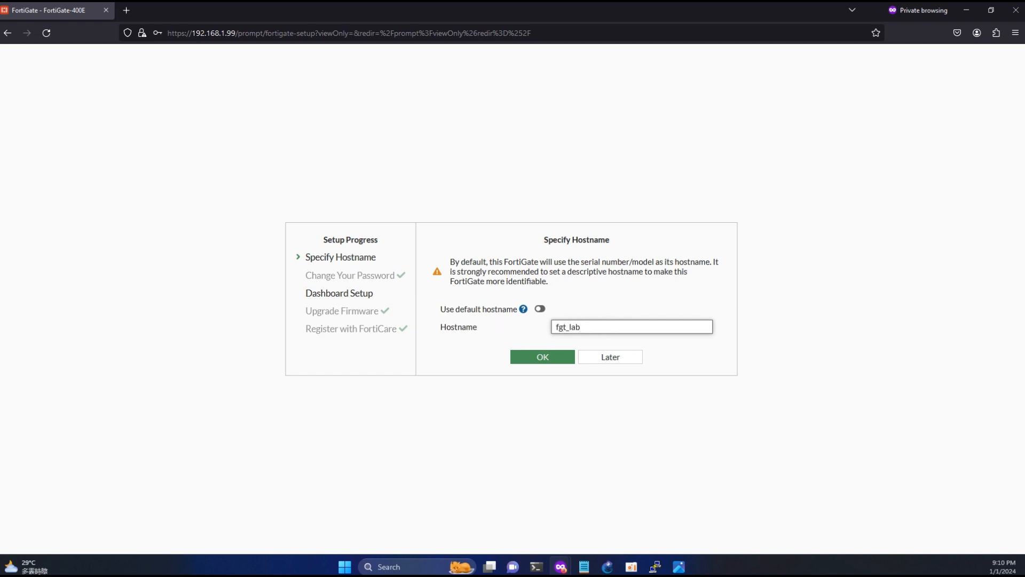
click(540, 358)
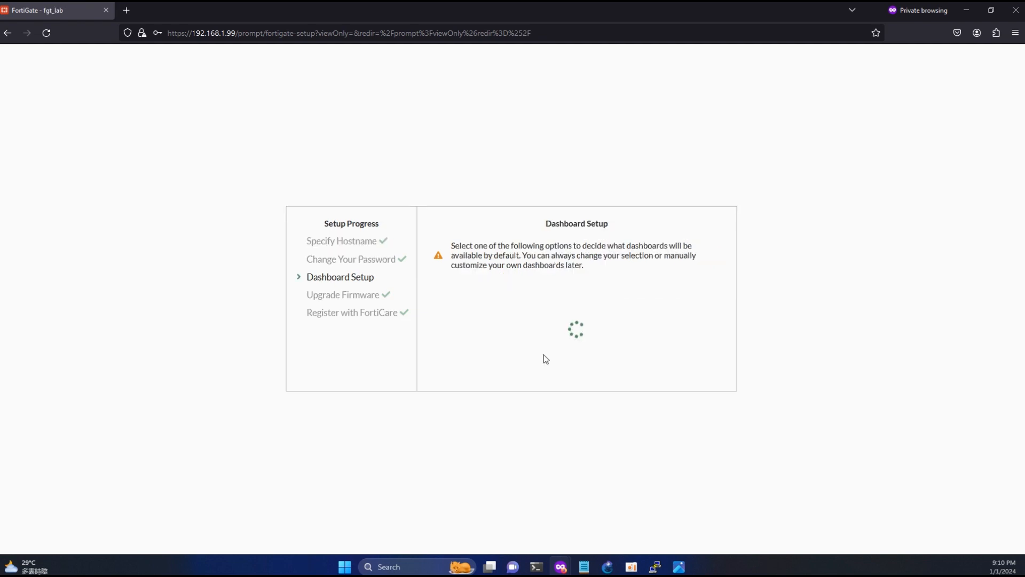
click(539, 372)
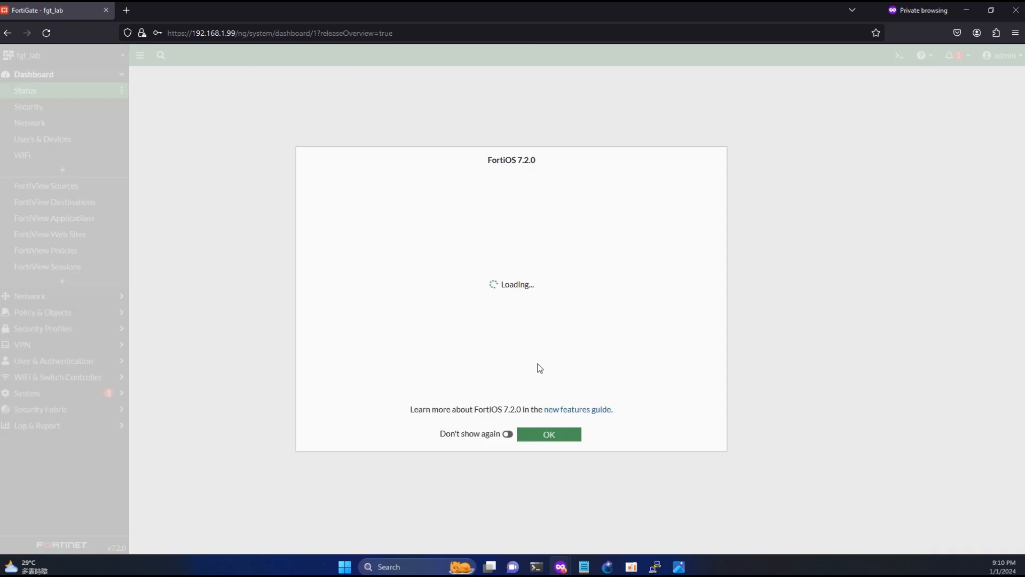
click(543, 436)
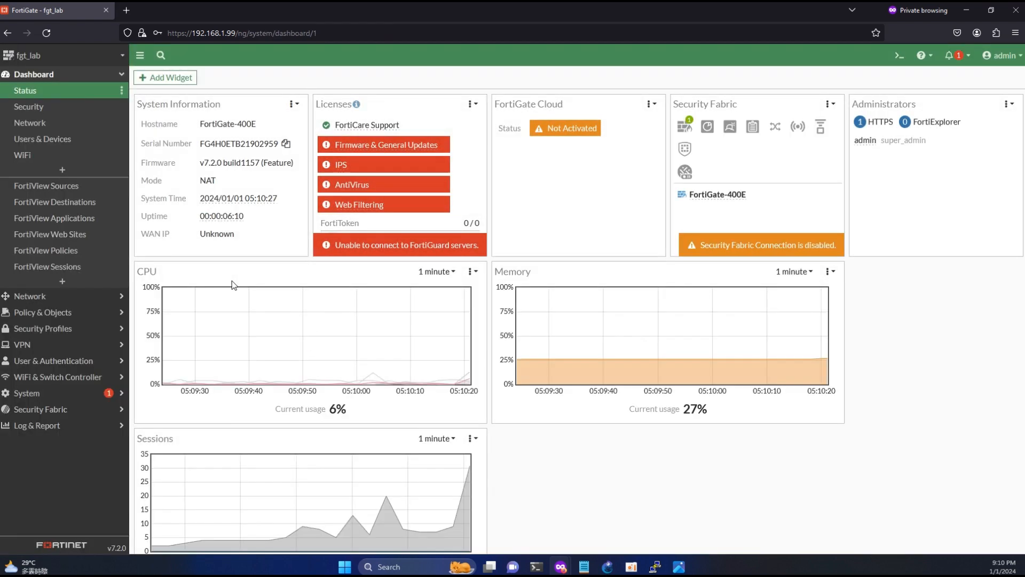
- Turn on Virtual Domains in System > Settings and confirm the change
click(33, 394)
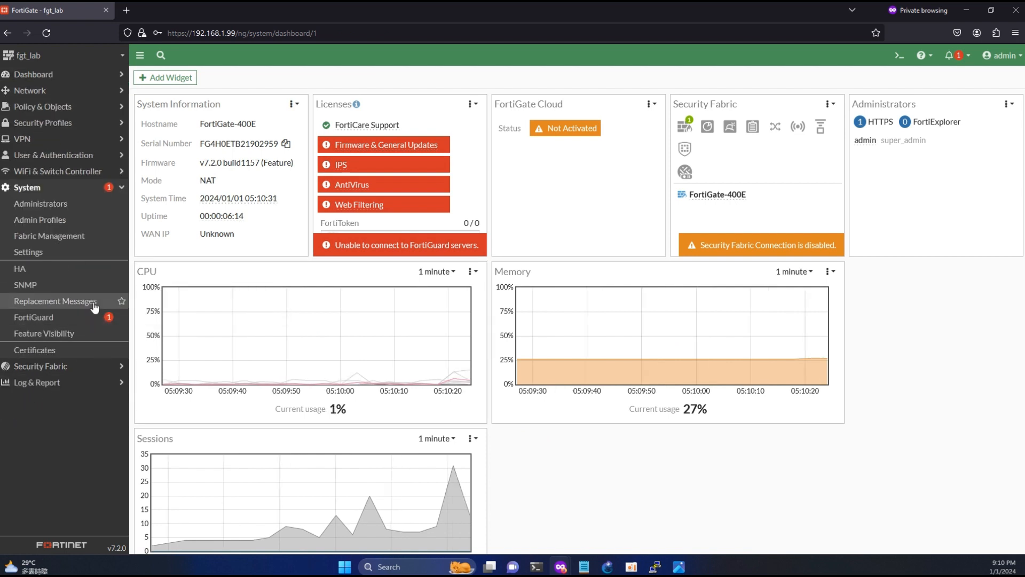
click(38, 252)
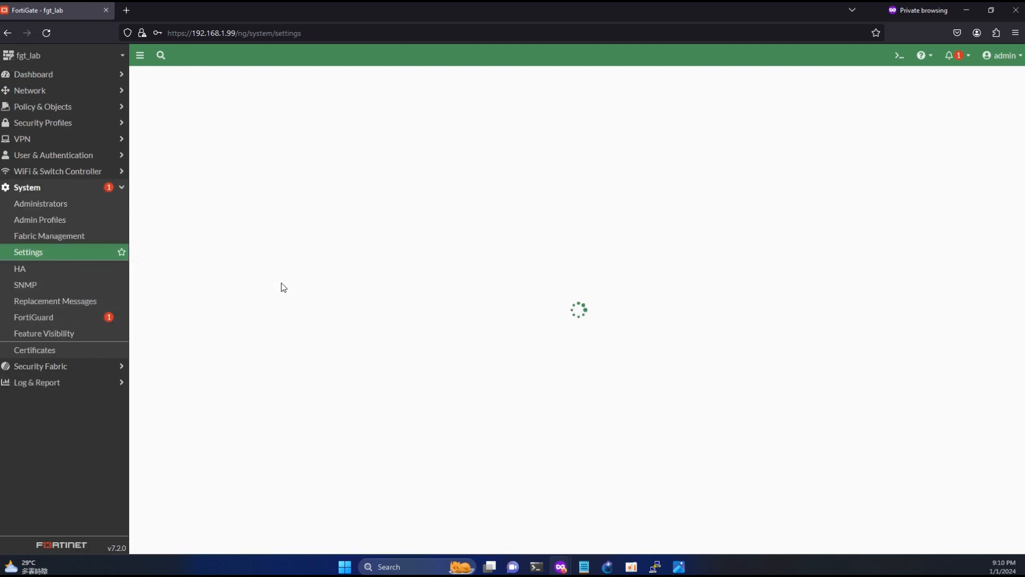
scroll(317, 319, down, 6)
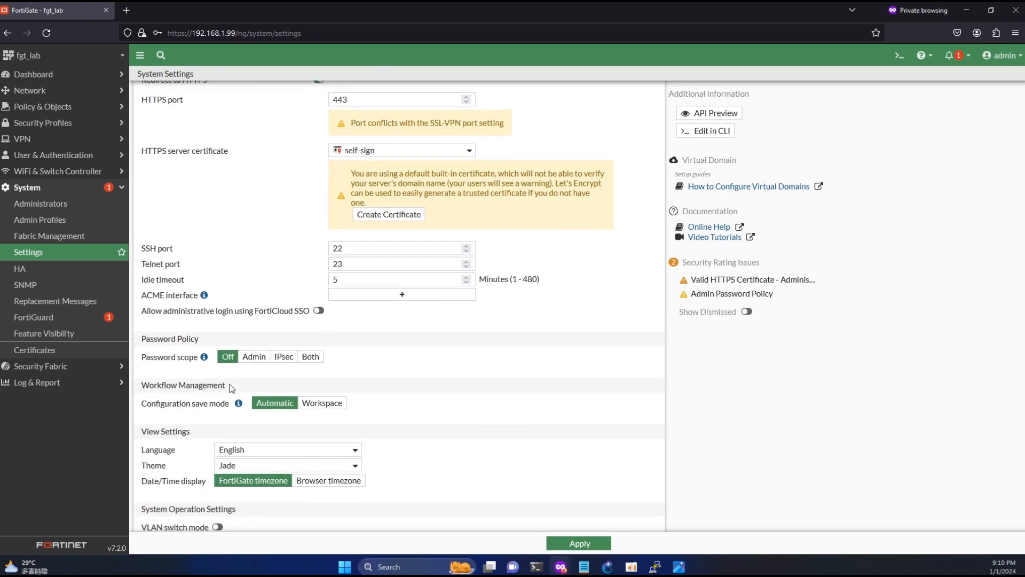
click(218, 457)
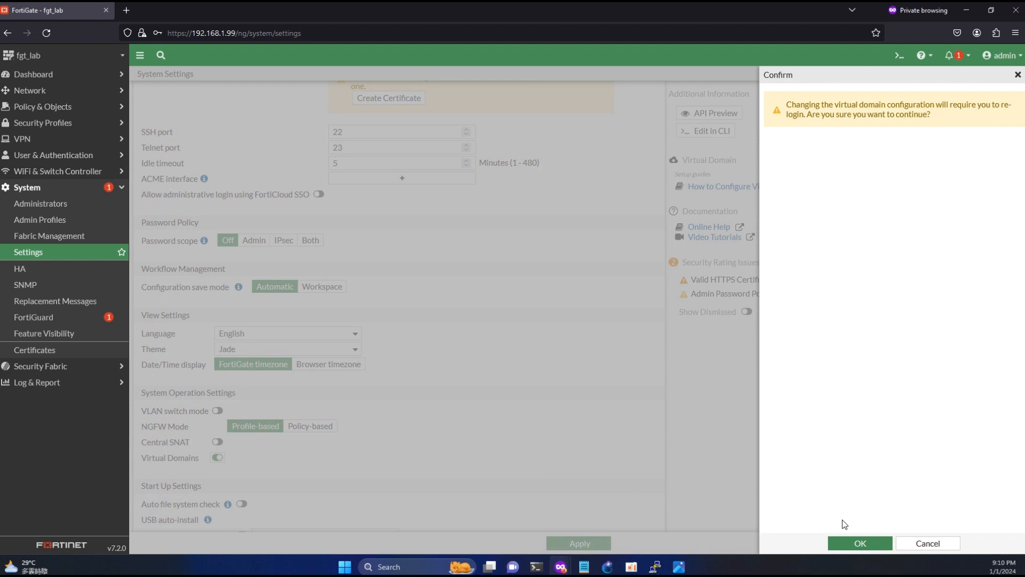
click(854, 541)
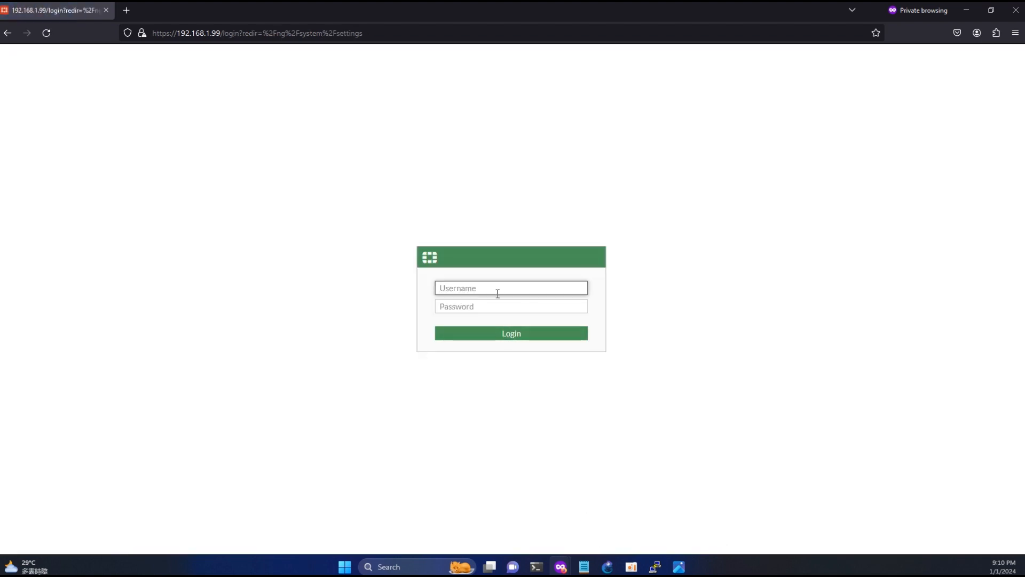
- Log back in as the administrator
text(admin)
key(Tab)
text(a)
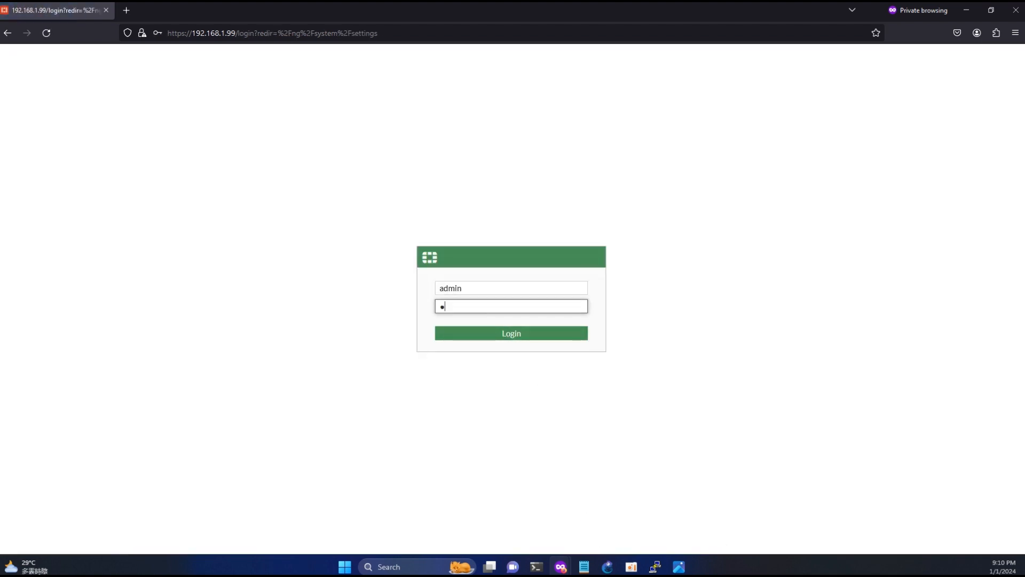
key(Return)
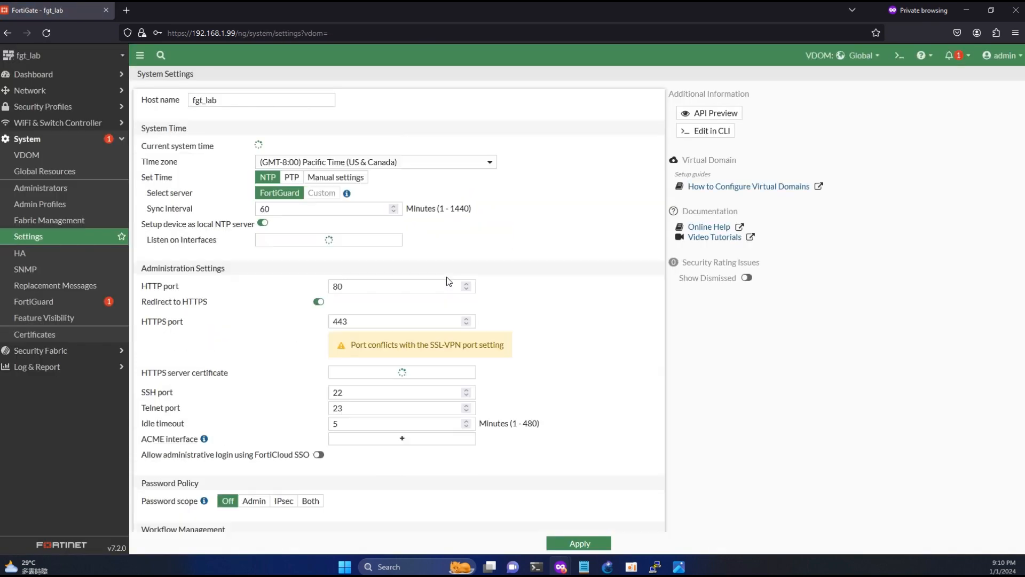
- Turn Virtual Domains back off in System Settings and confirm
click(47, 155)
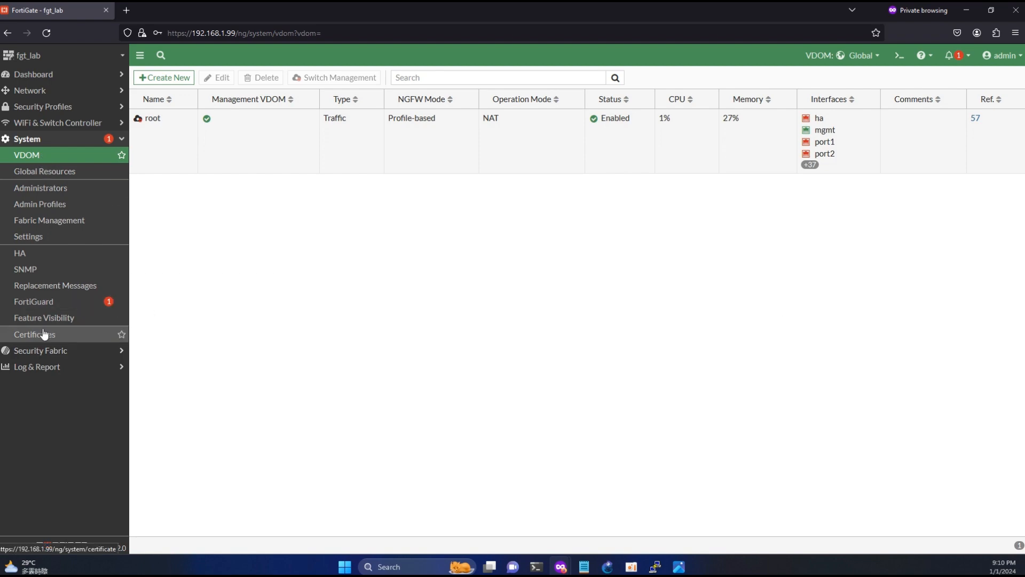
click(64, 238)
scroll(331, 406, down, 15)
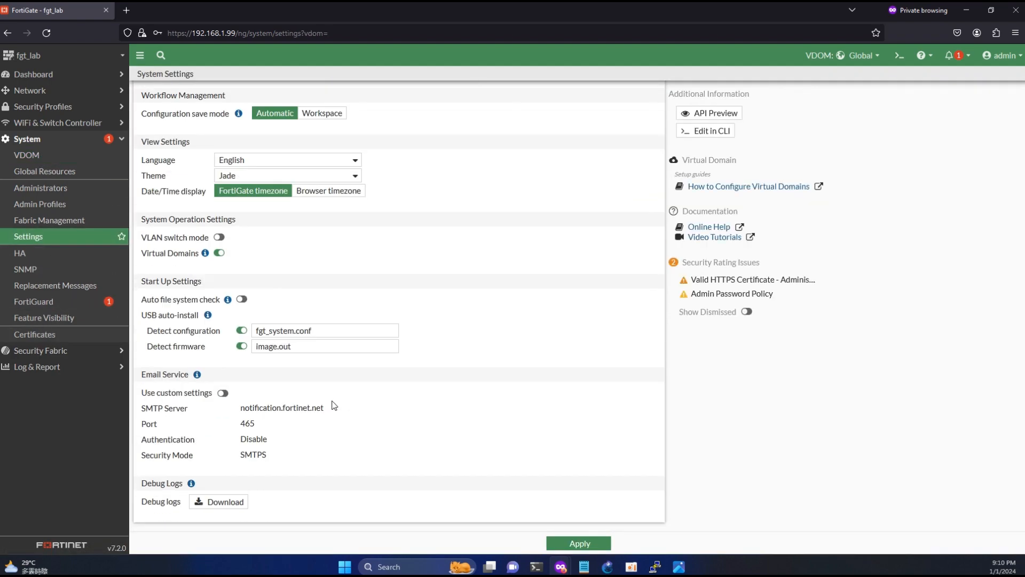
click(218, 253)
click(860, 544)
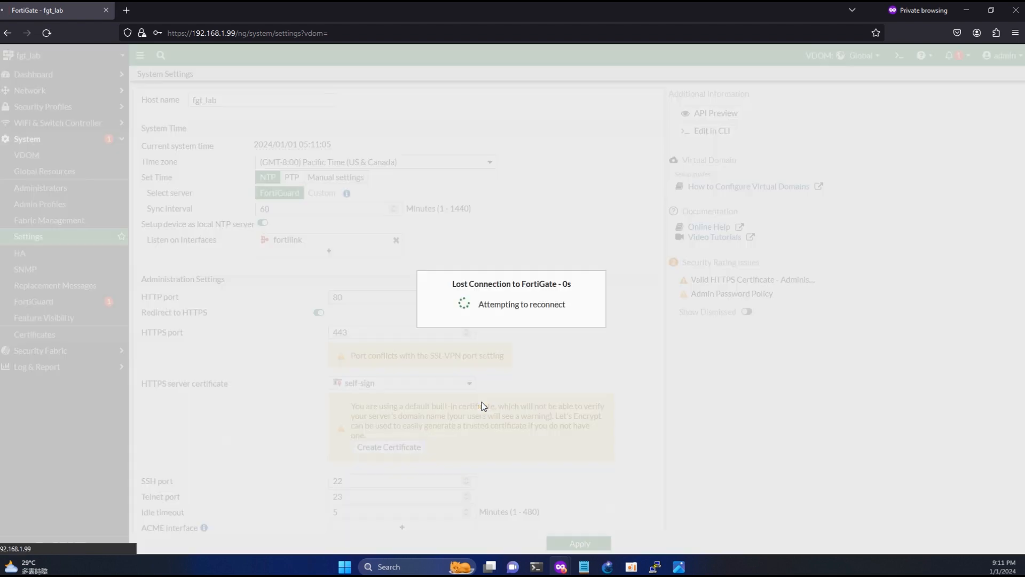
- Log back in as admin
text(admin)
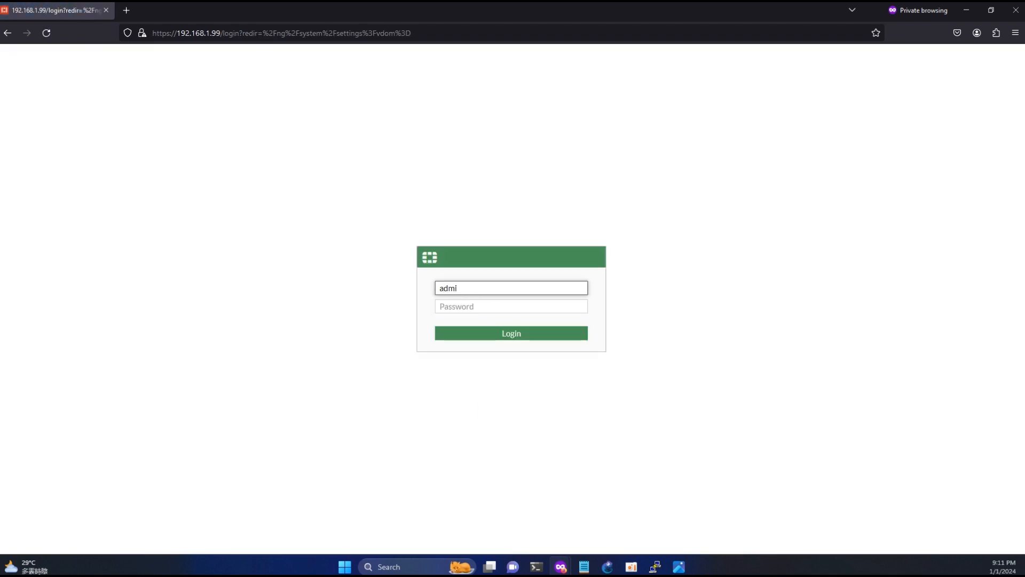
key(Tab)
text(admin)
key(Return)
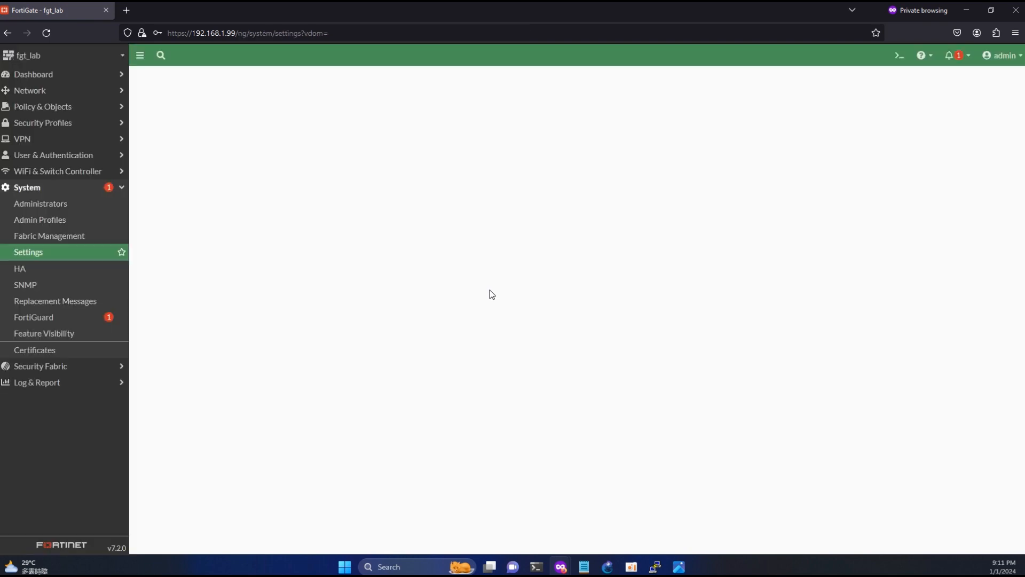
- In the CLI console, enter config system global and set vdom-mode to multi-vdom
click(900, 55)
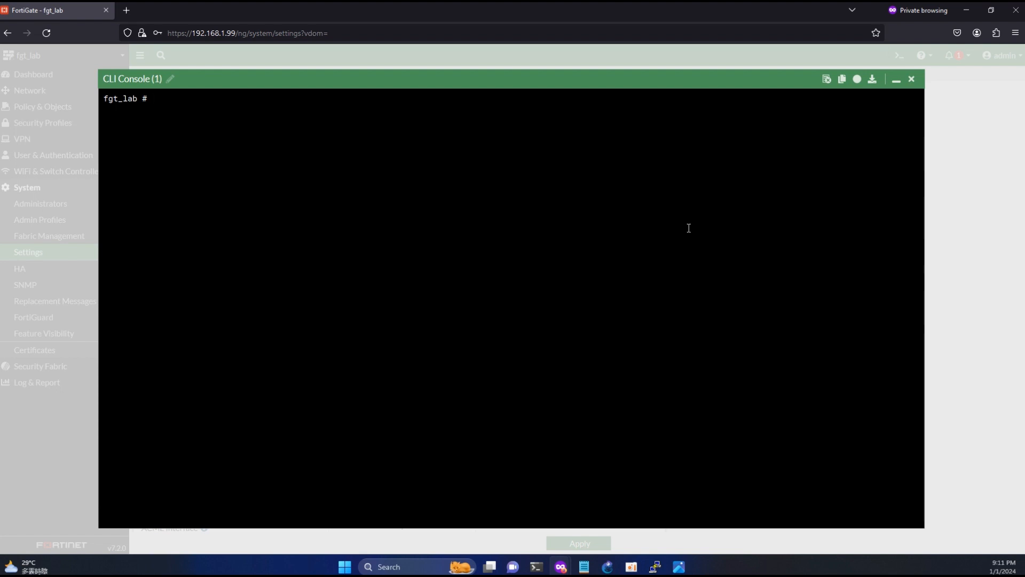
text(config system global)
key(Return)
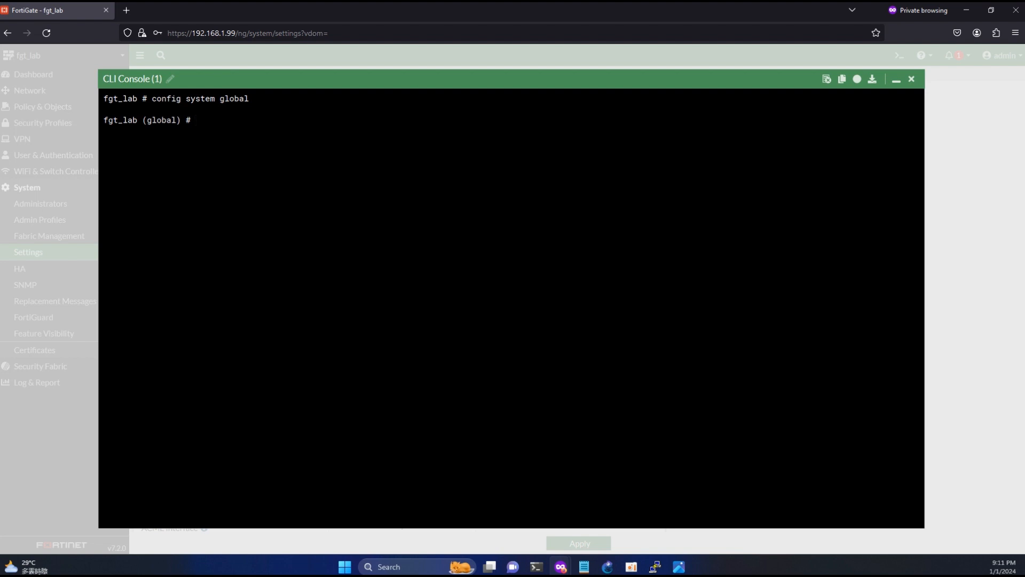
text(set vdom-mode mu)
key(Tab)
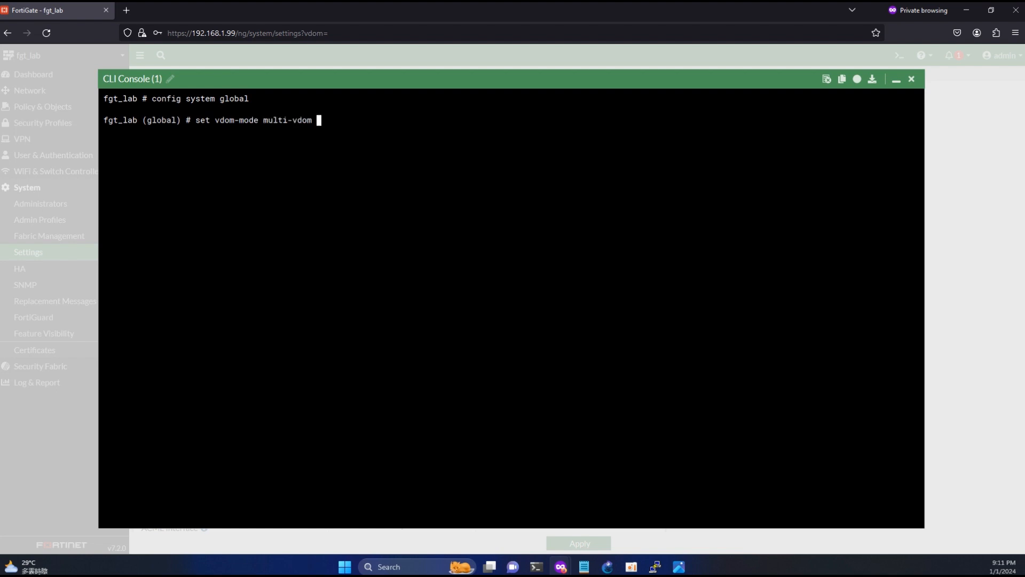
key(BackSpace)
key(BackSpace)
key(BackSpace)
key(BackSpace)
key(BackSpace)
key(BackSpace)
key(BackSpace)
key(BackSpace)
key(BackSpace)
key(BackSpace)
key(question)
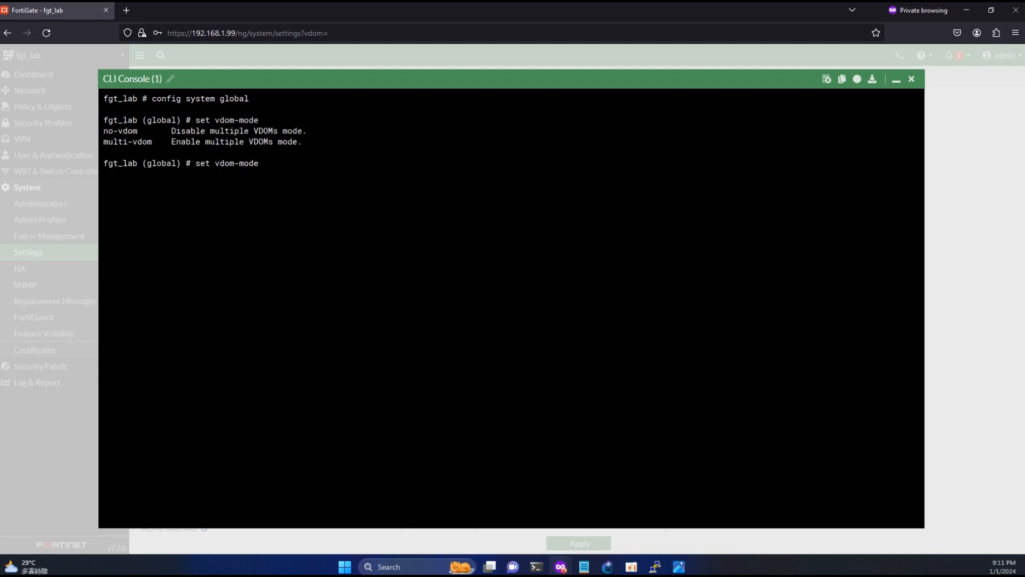
text(mu)
key(Tab)
key(Return)
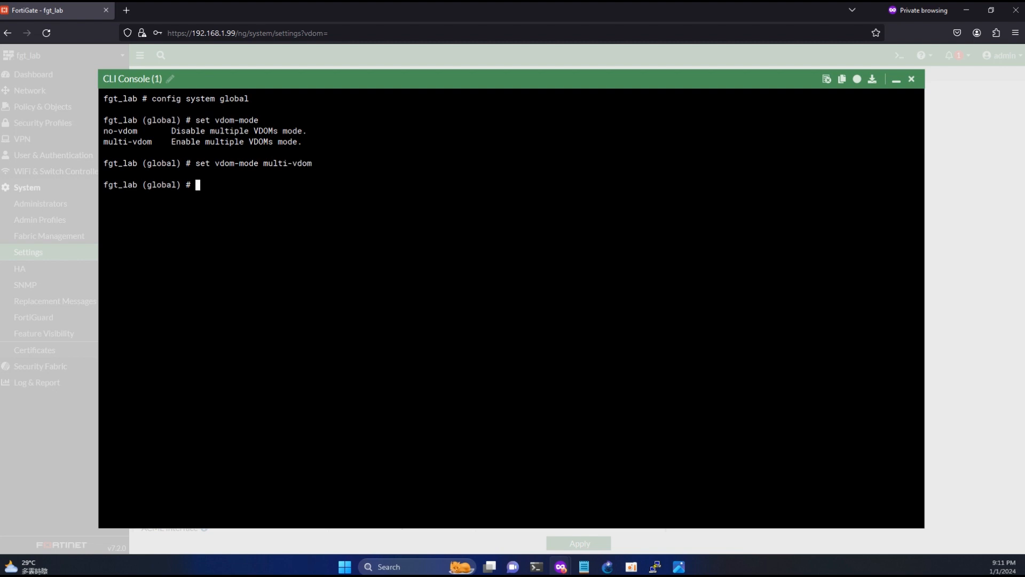
- End the global configuration and confirm the logout with y
text(end)
key(Return)
text(y)
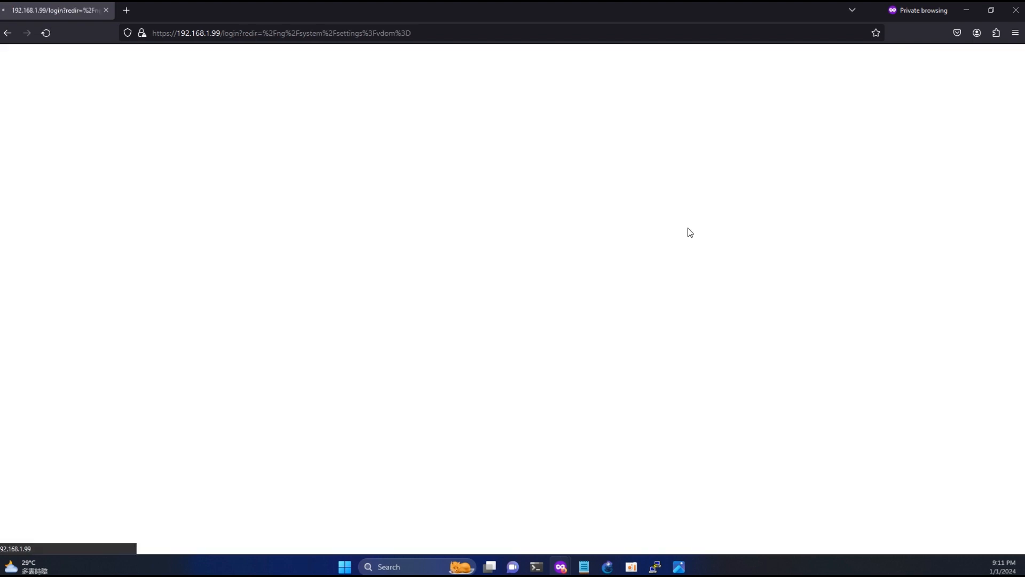
text(admin)
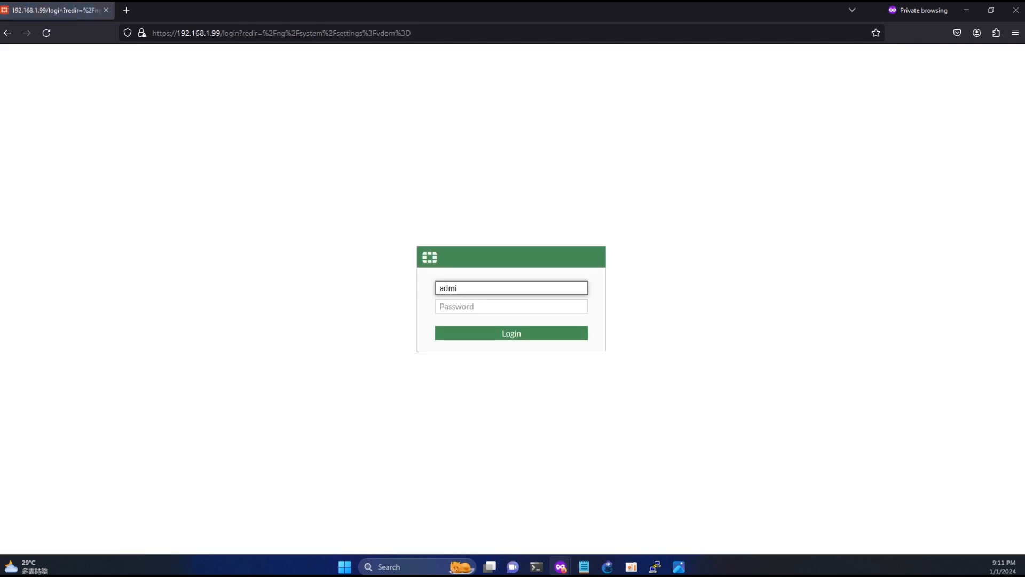
- Log back in as admin
key(Tab)
text(admin)
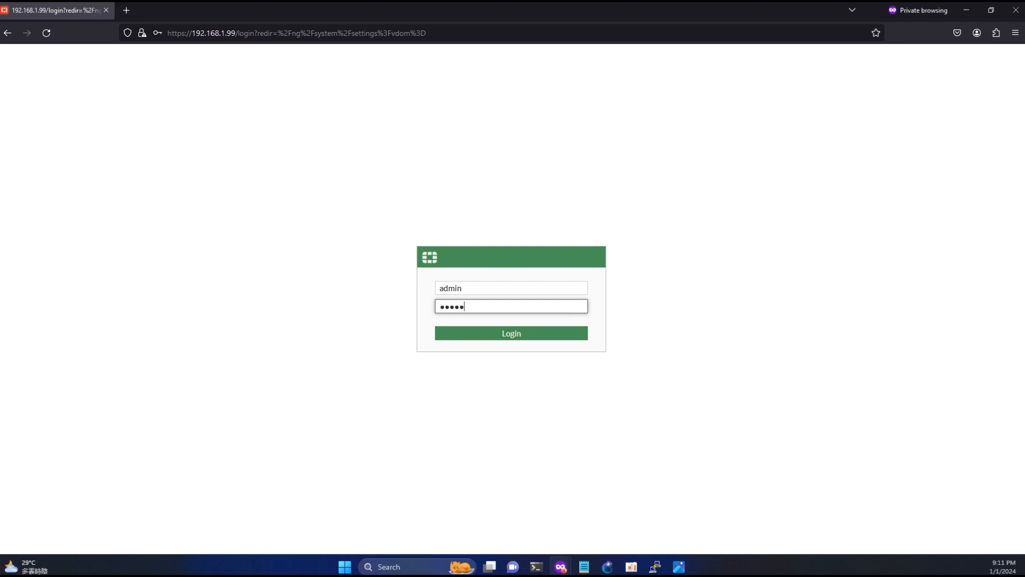
key(Return)
- Restore the Firefox window and resize it to sit beside the Notepad notes
click(991, 11)
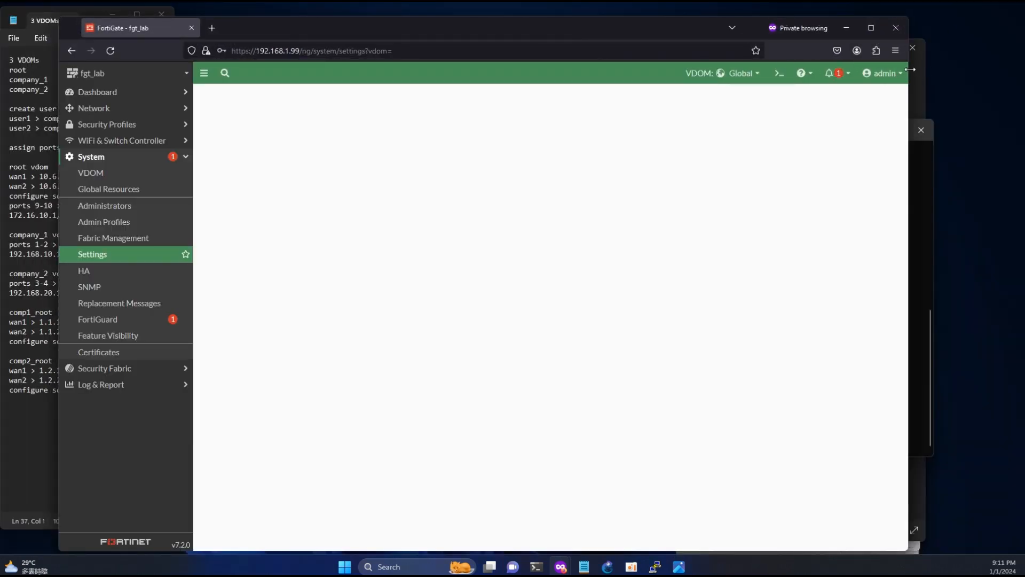
drag(910, 70, 883, 70)
drag(649, 25, 763, 17)
drag(1004, 97, 1017, 100)
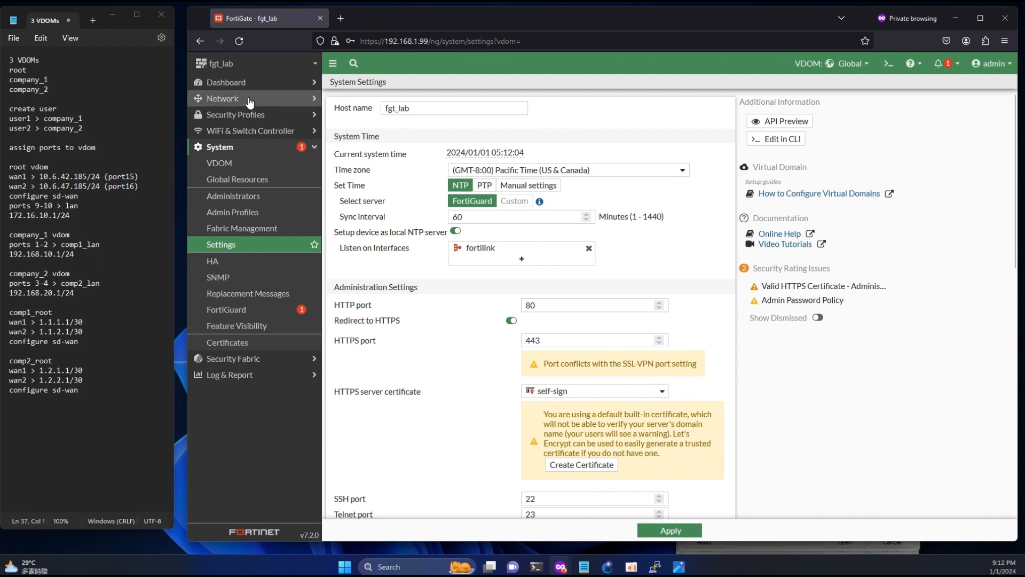
- Create a new VDOM named company_1 in System > VDOM
click(221, 162)
click(353, 86)
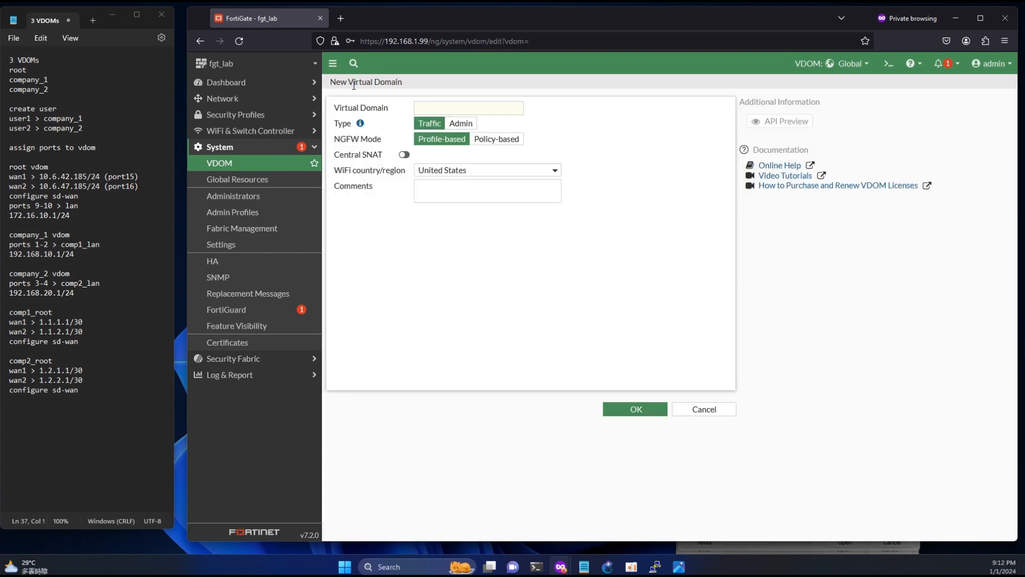
click(430, 109)
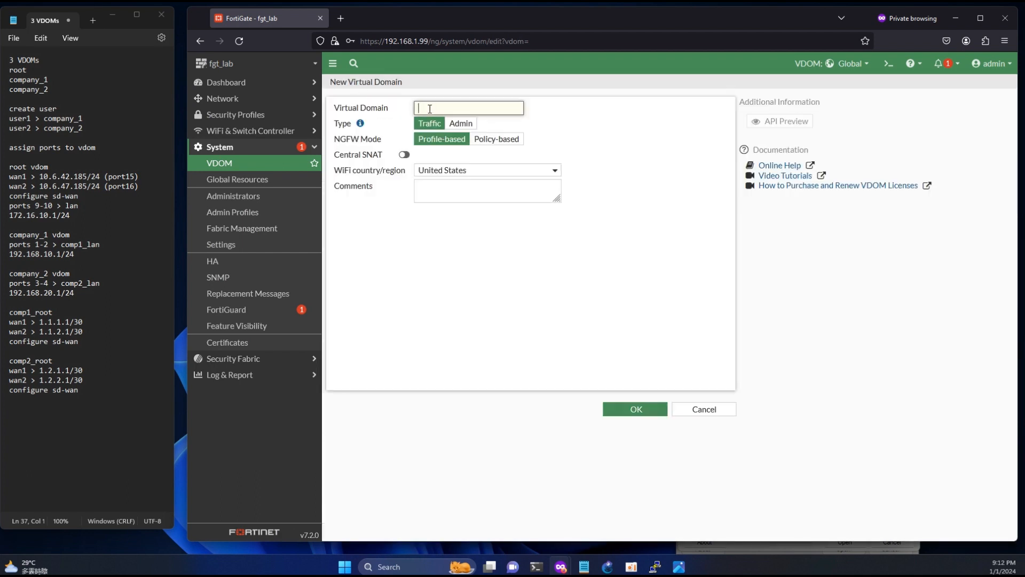
text(company_1)
click(636, 414)
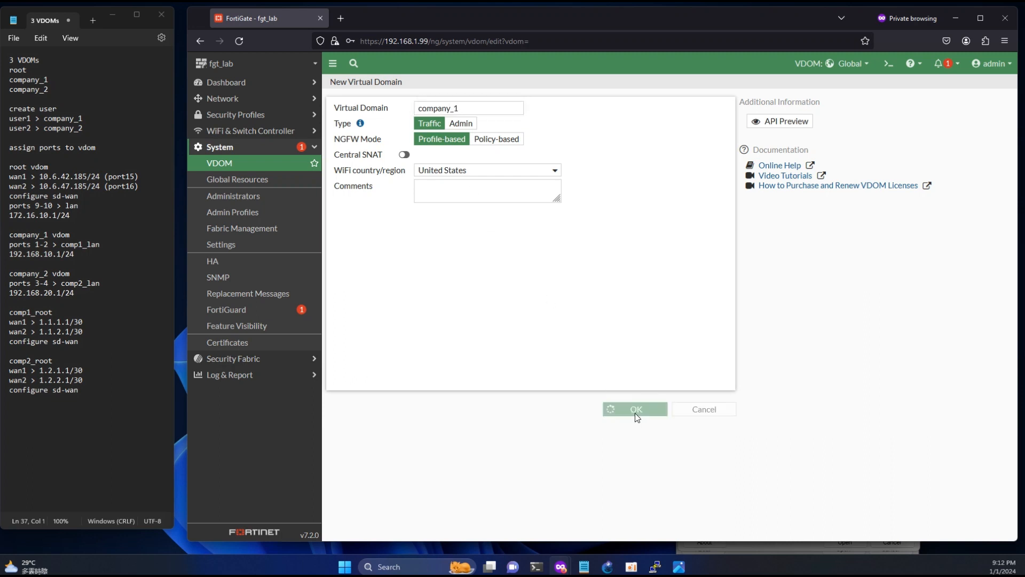
- Create a second VDOM named company_2
click(357, 87)
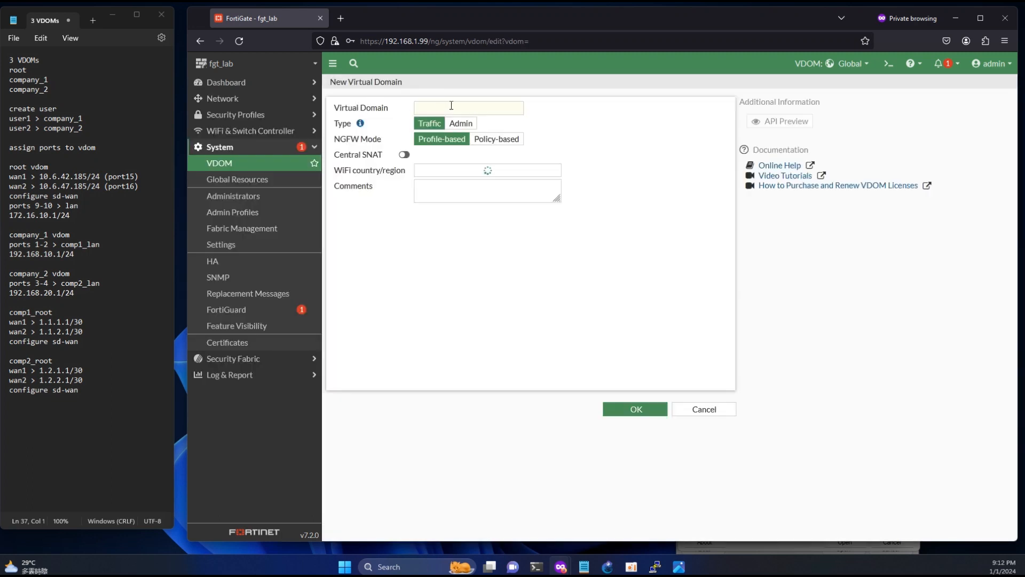
click(437, 109)
text(company_2)
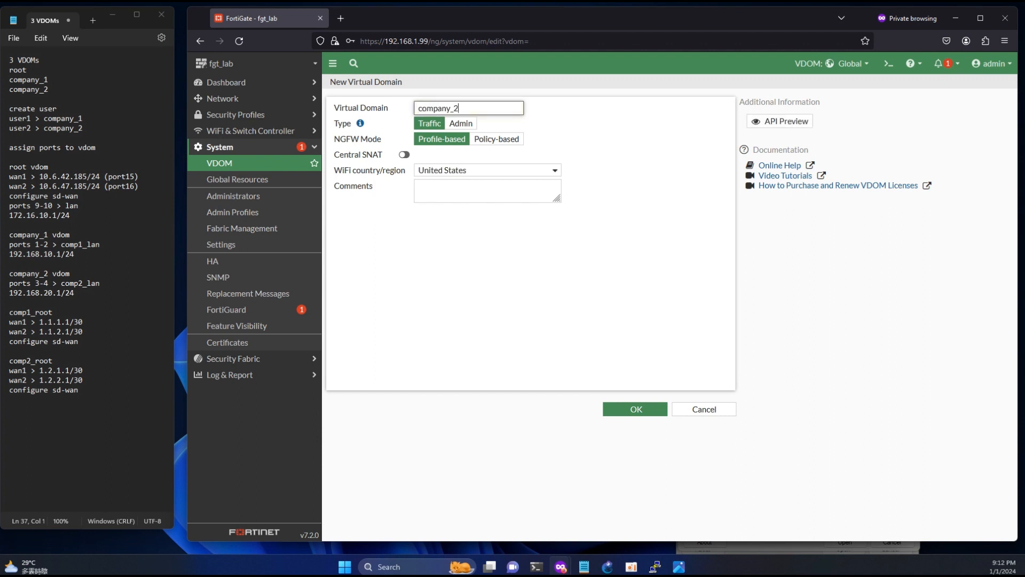
click(635, 409)
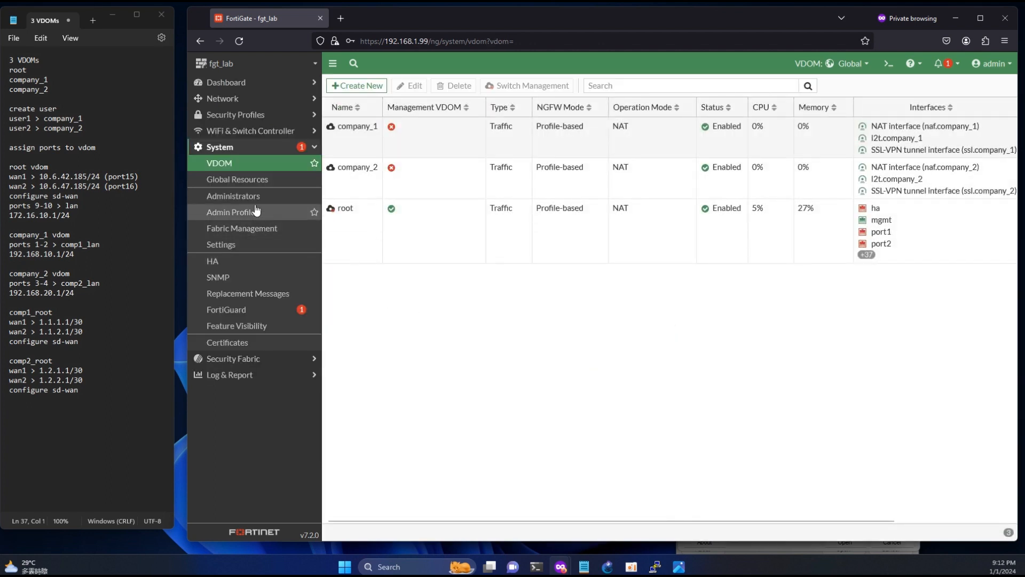
click(227, 196)
- Create administrator user1 with the prof_admin profile, limited to the company_1 VDOM
click(357, 86)
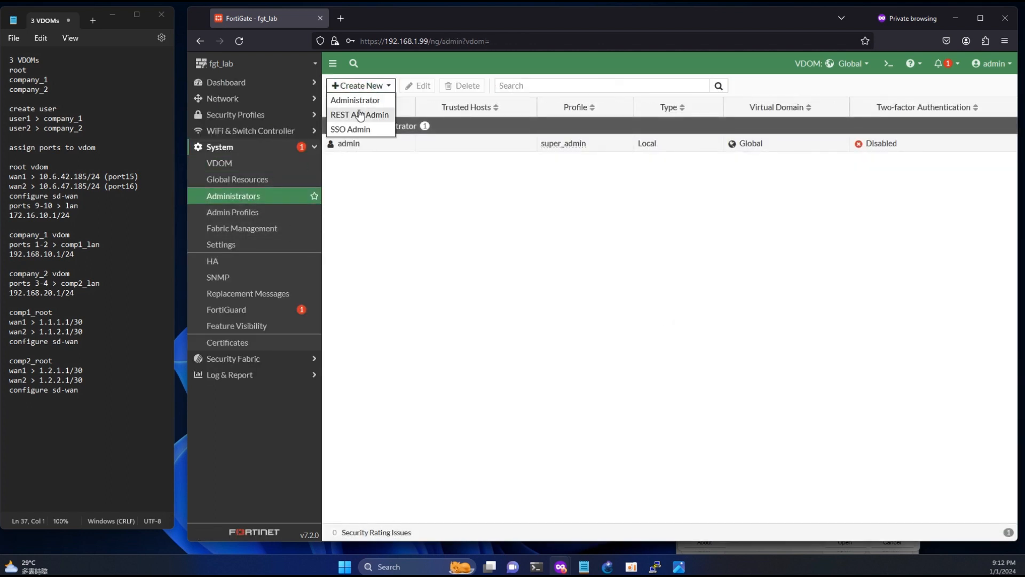
click(359, 102)
click(449, 107)
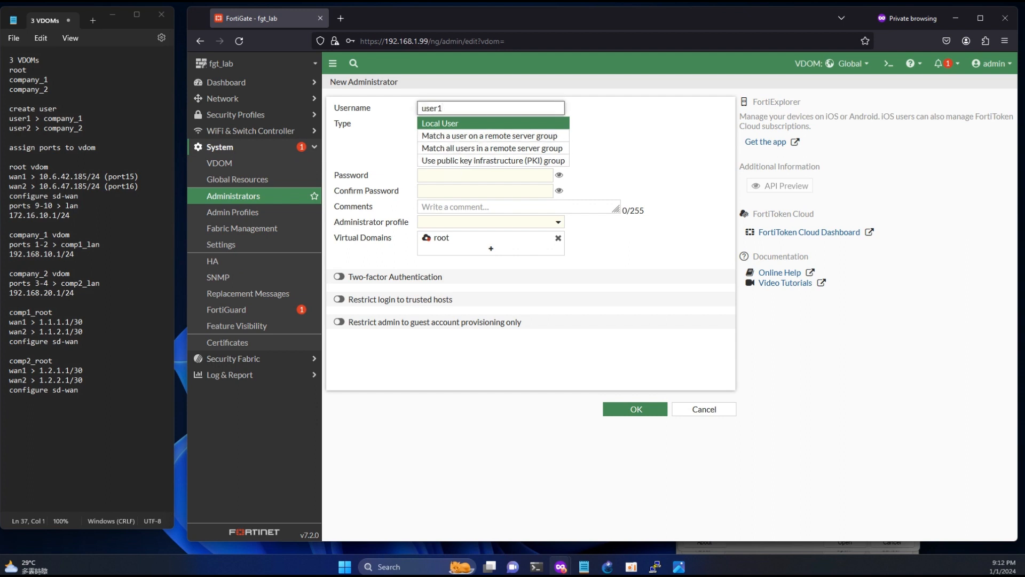
click(471, 179)
text(••)
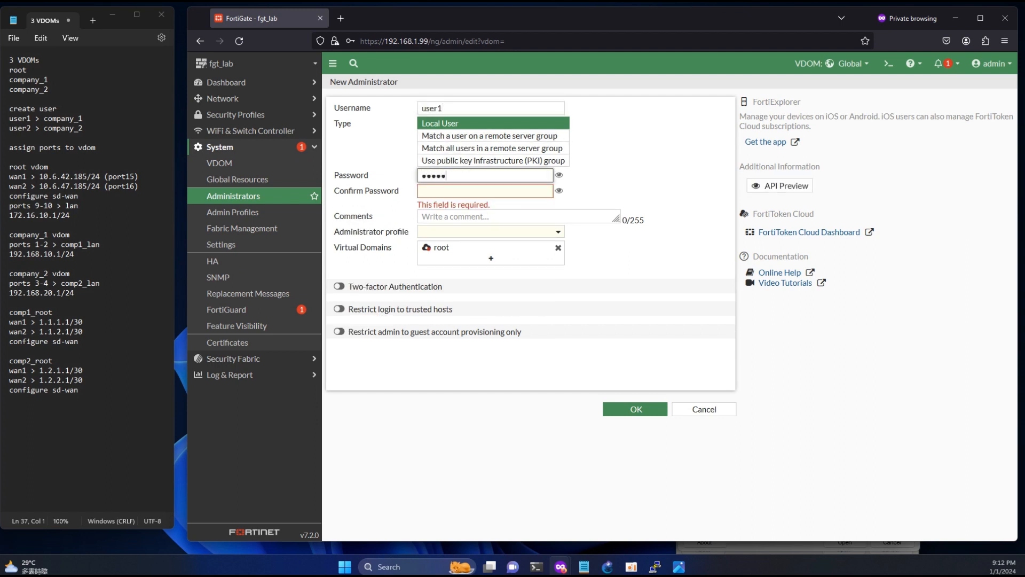
key(Tab)
text(•••••)
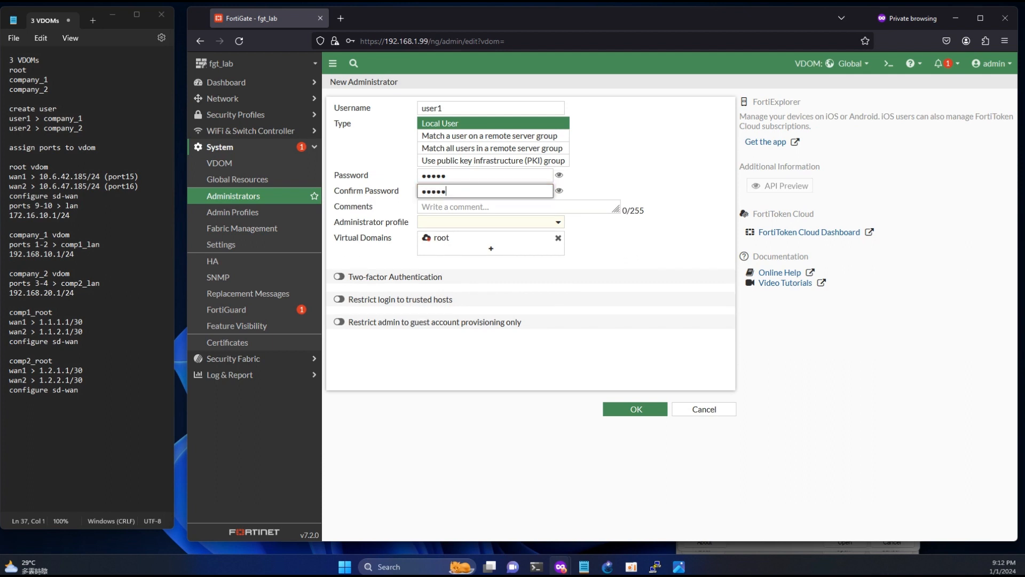
click(471, 224)
click(454, 265)
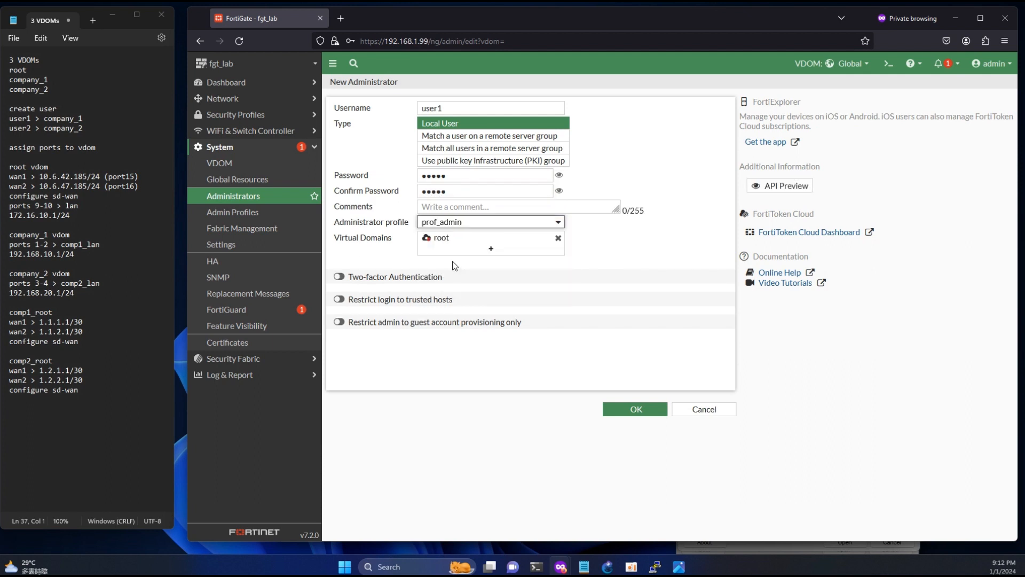
click(558, 238)
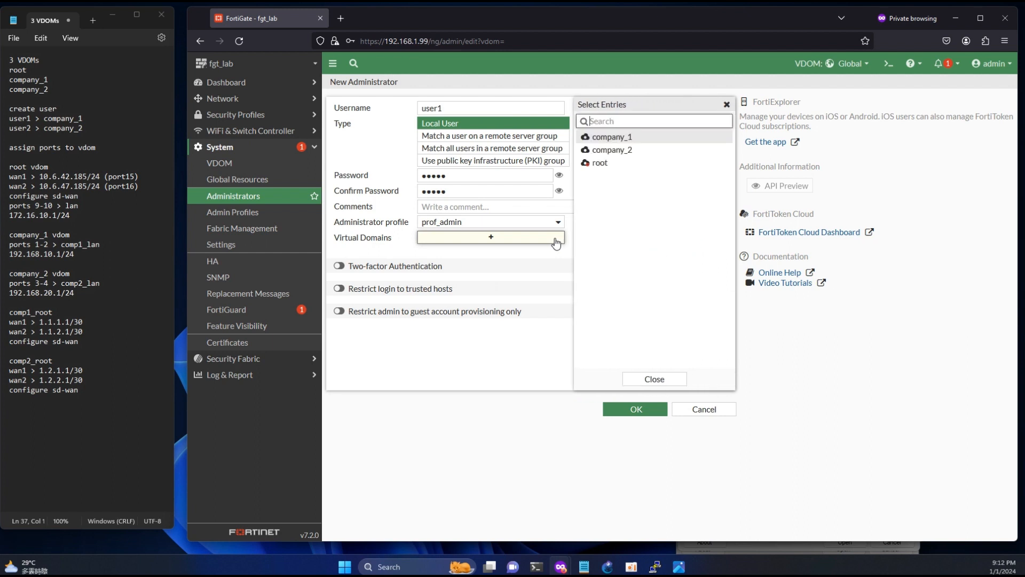
click(614, 137)
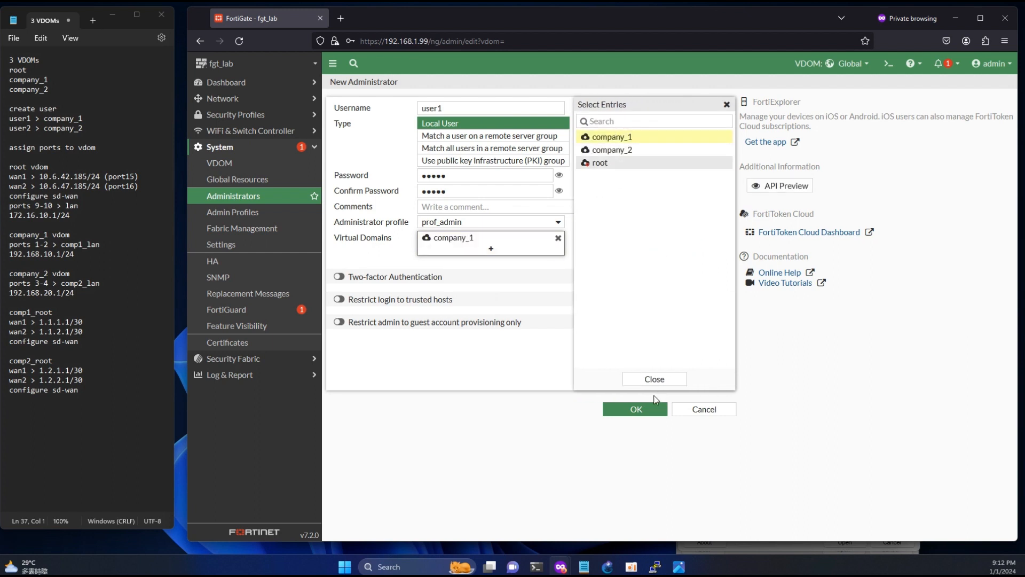
click(635, 409)
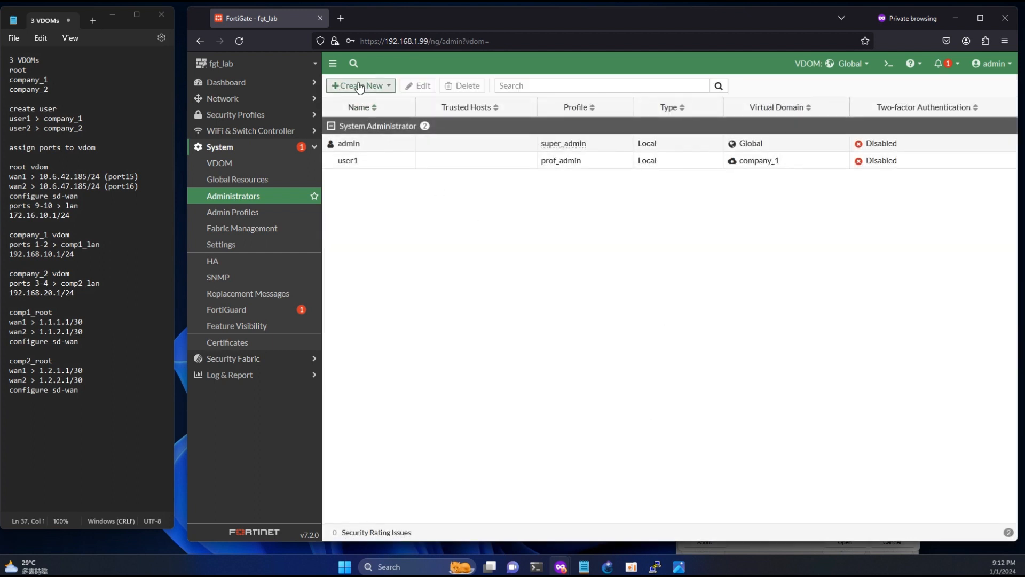
- Create administrator user2 with the prof_admin profile, limited to the company_2 VDOM
click(356, 85)
click(363, 101)
click(435, 108)
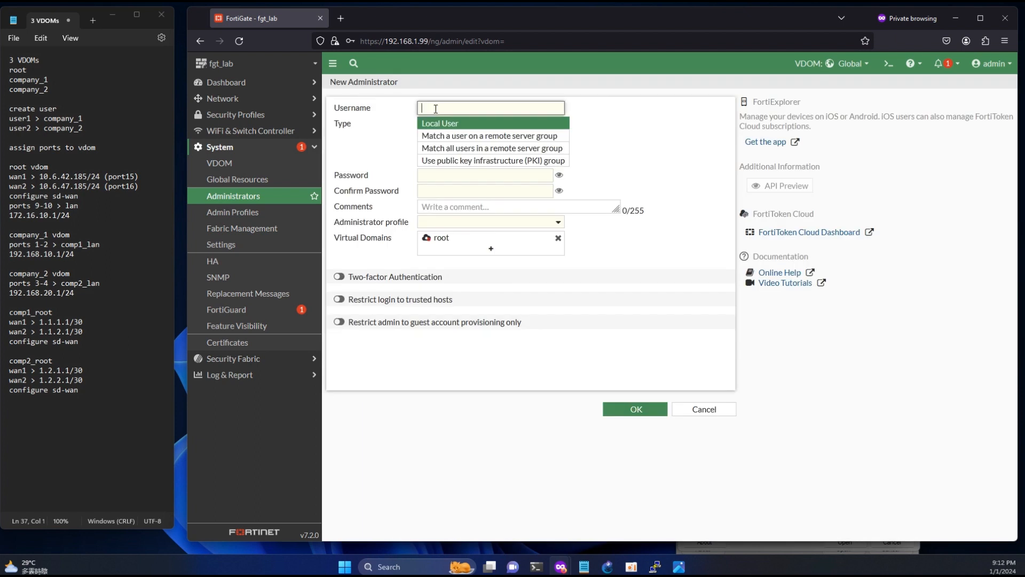
text(user2)
click(433, 173)
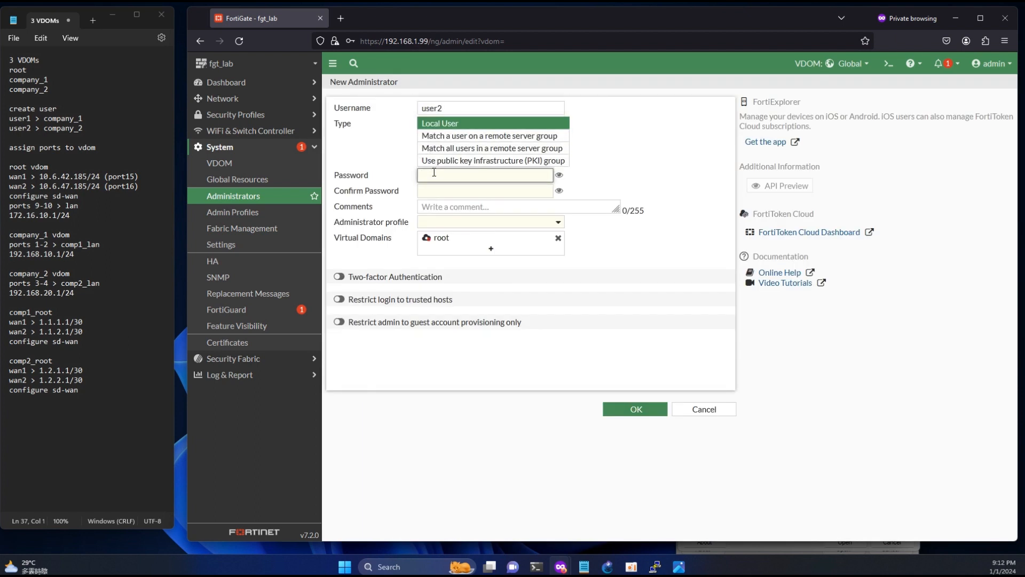
text(12345)
key(Tab)
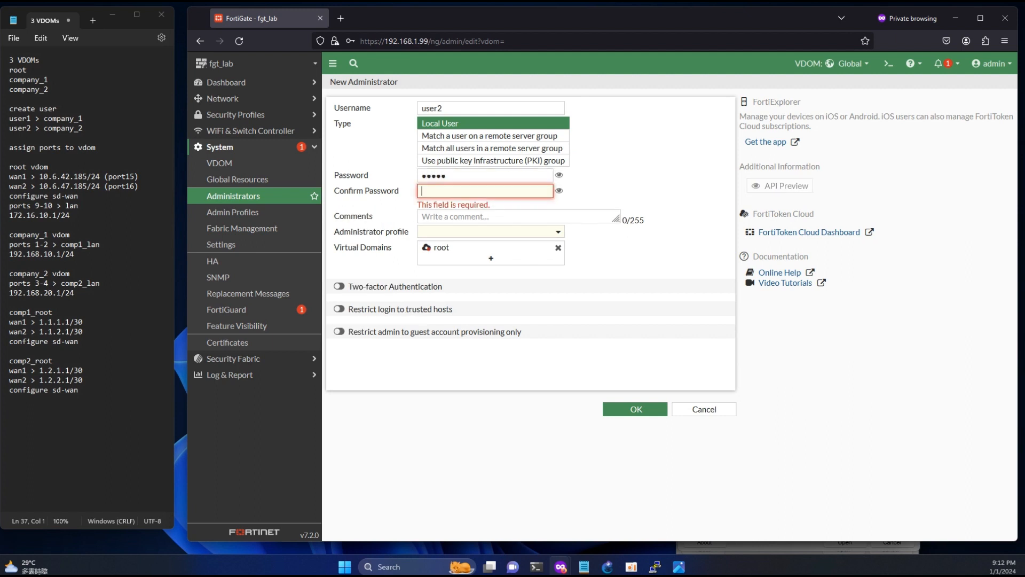
text(12345)
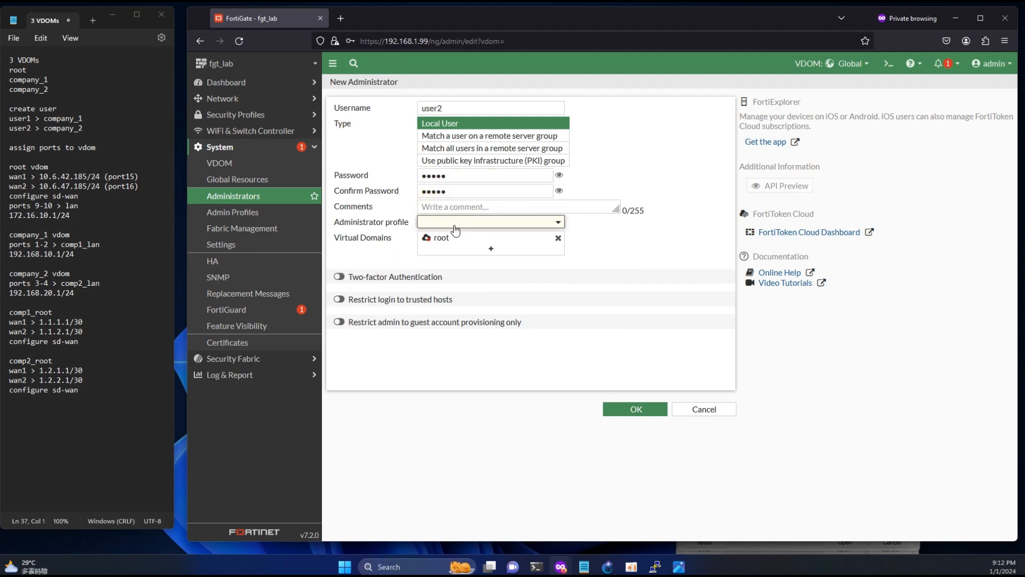
click(453, 224)
click(454, 265)
click(558, 238)
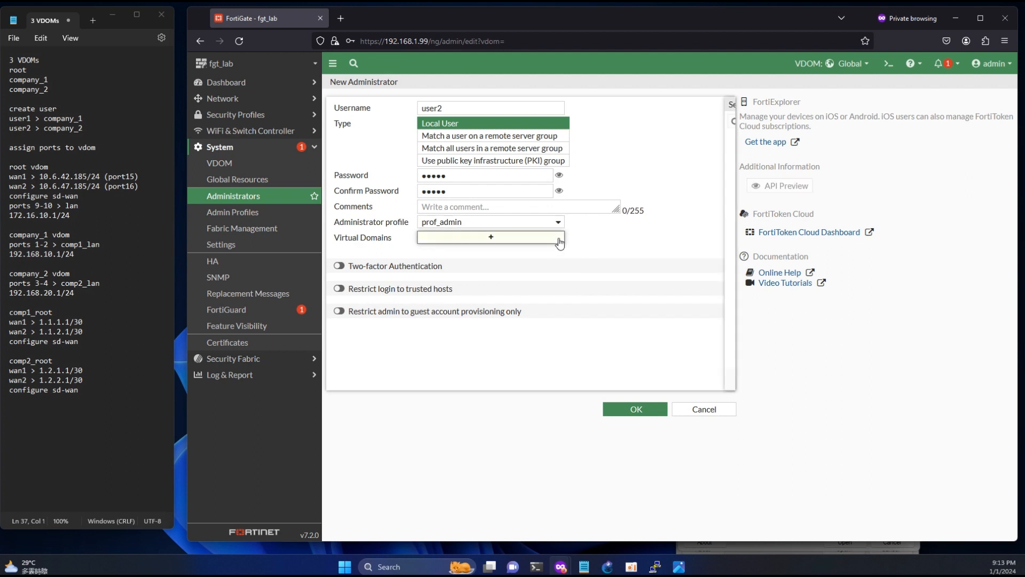
click(625, 155)
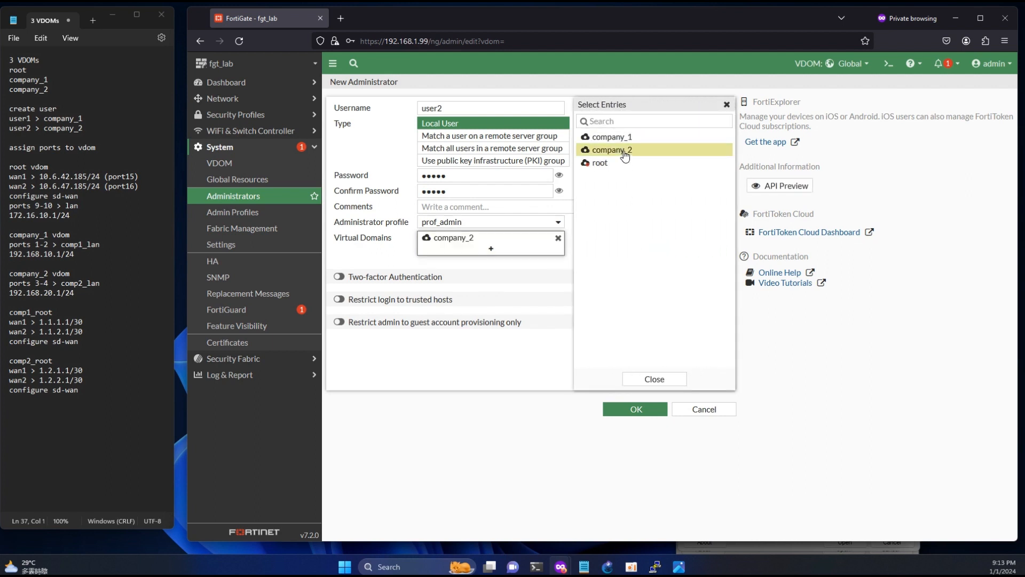
click(636, 409)
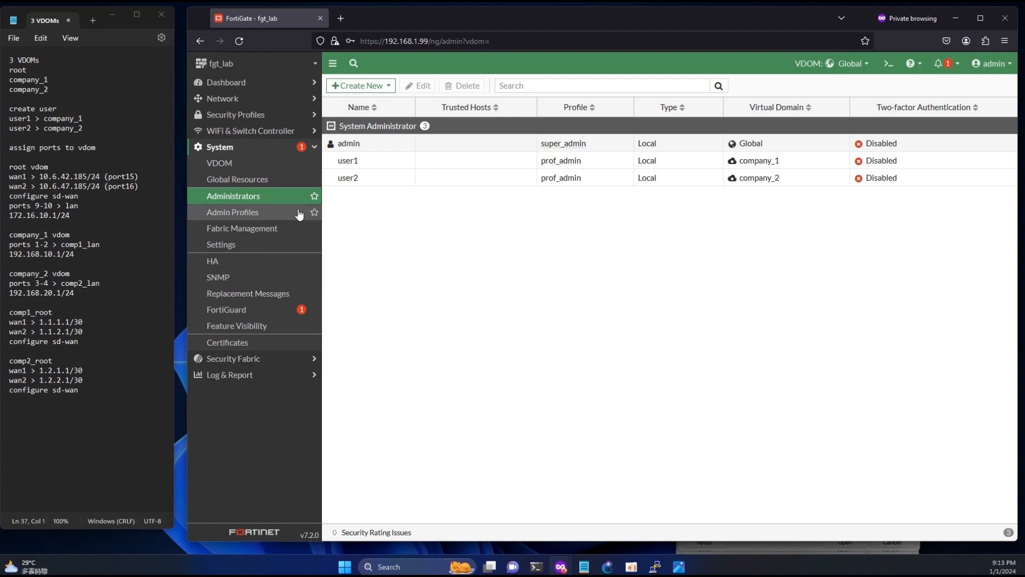
- Open the Network > Interfaces list and scroll down to the higher-numbered ports
click(233, 100)
click(238, 116)
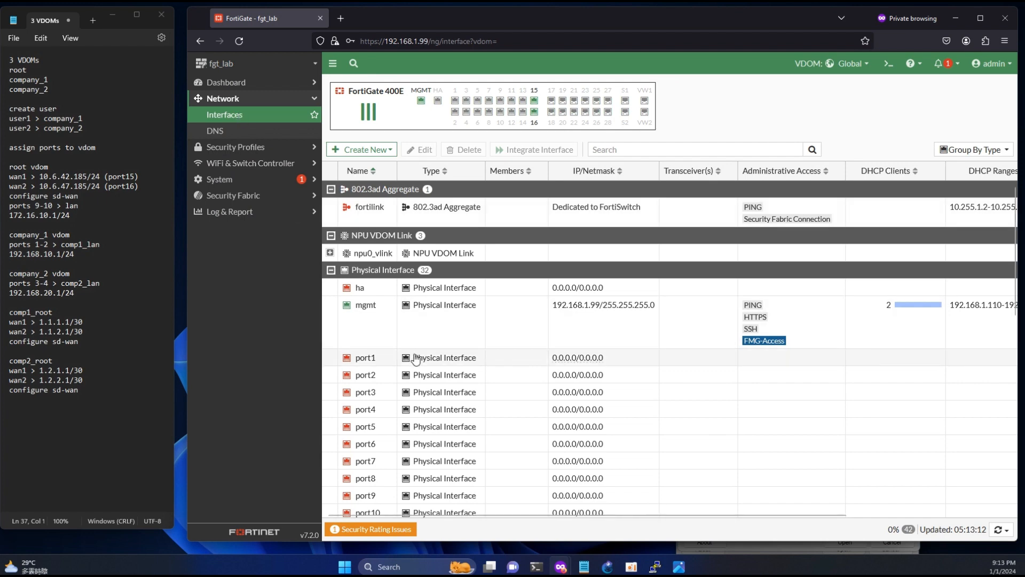
scroll(417, 358, down, 4)
scroll(417, 359, down, 3)
- Inspect port15 and port16 without changing them, then select port9
double_click(367, 191)
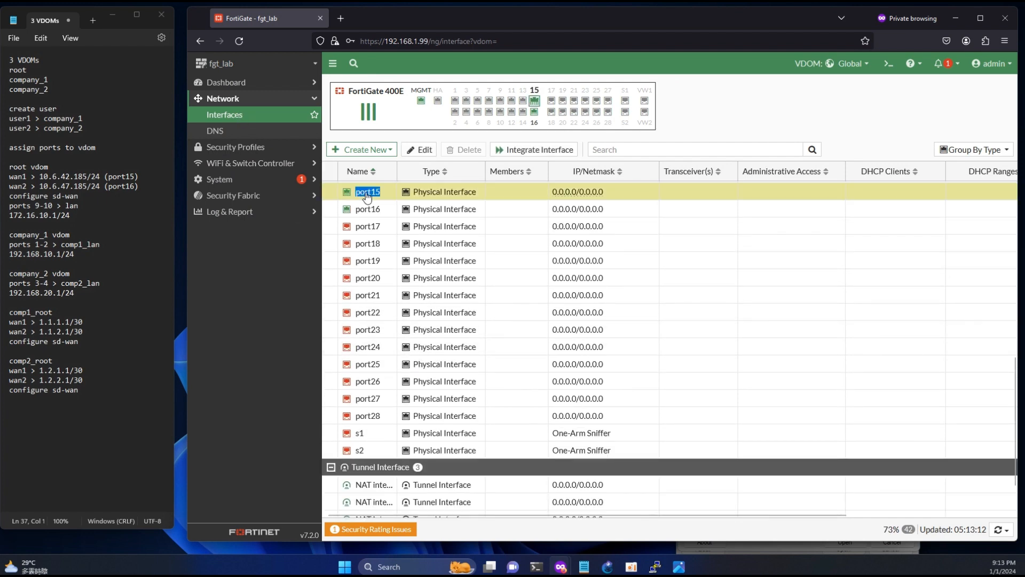
mouse_move(433, 175)
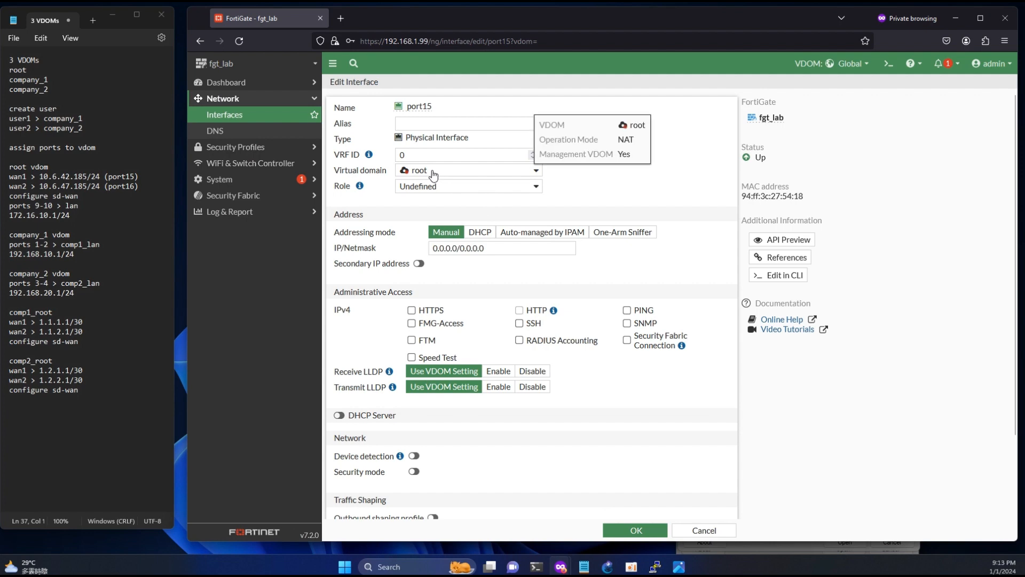
click(694, 529)
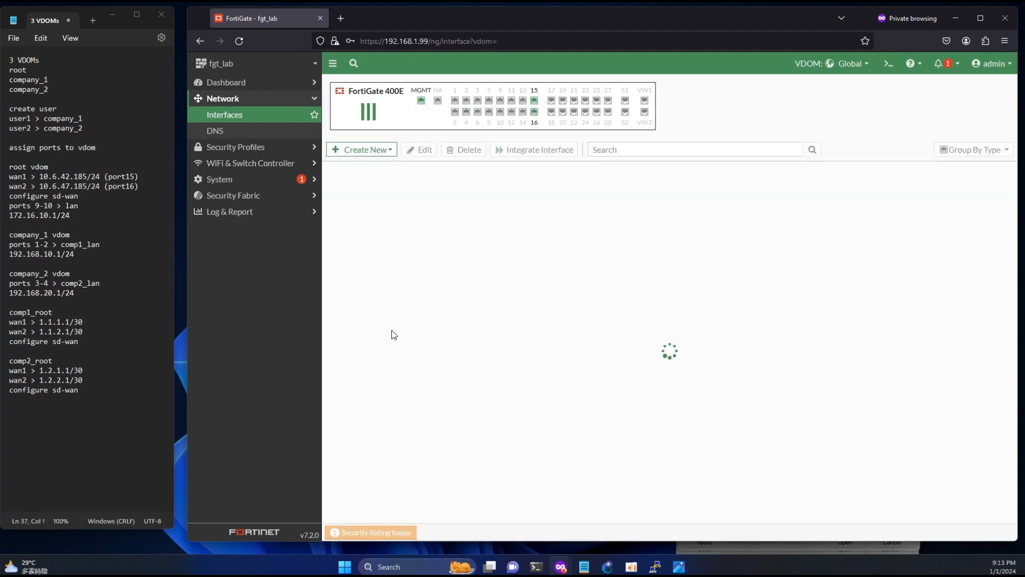
scroll(390, 327, down, 5)
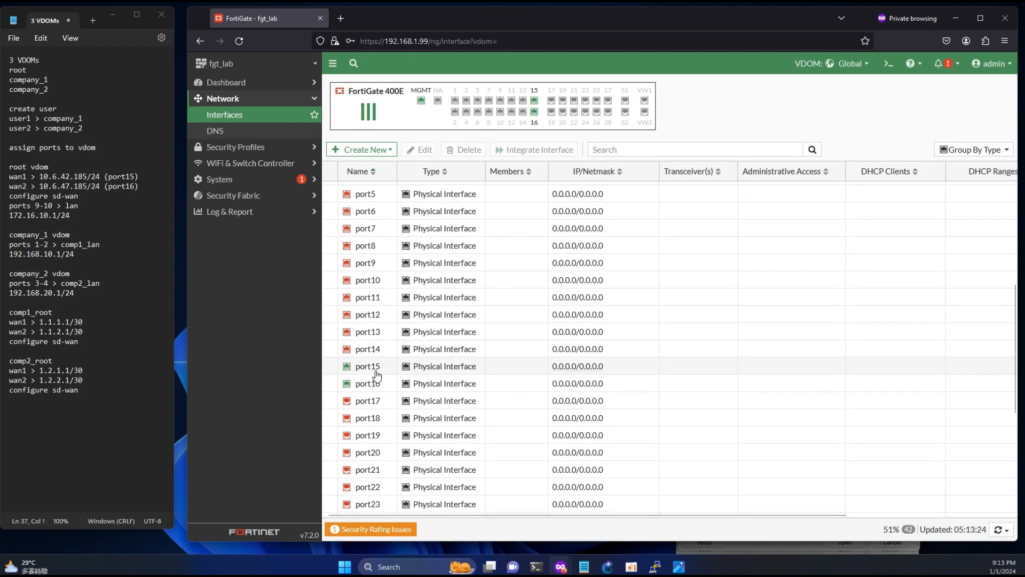
double_click(375, 384)
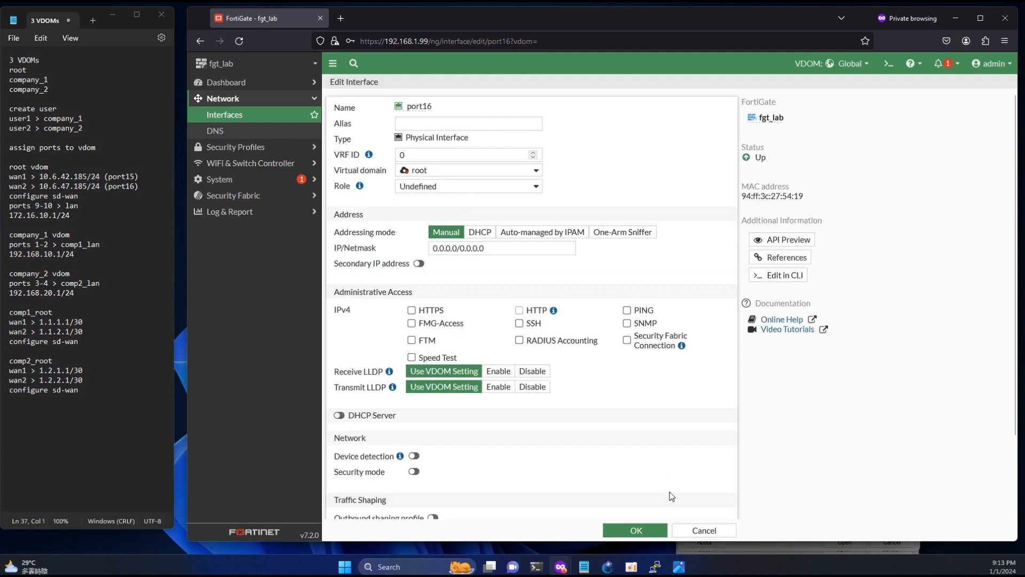
click(694, 530)
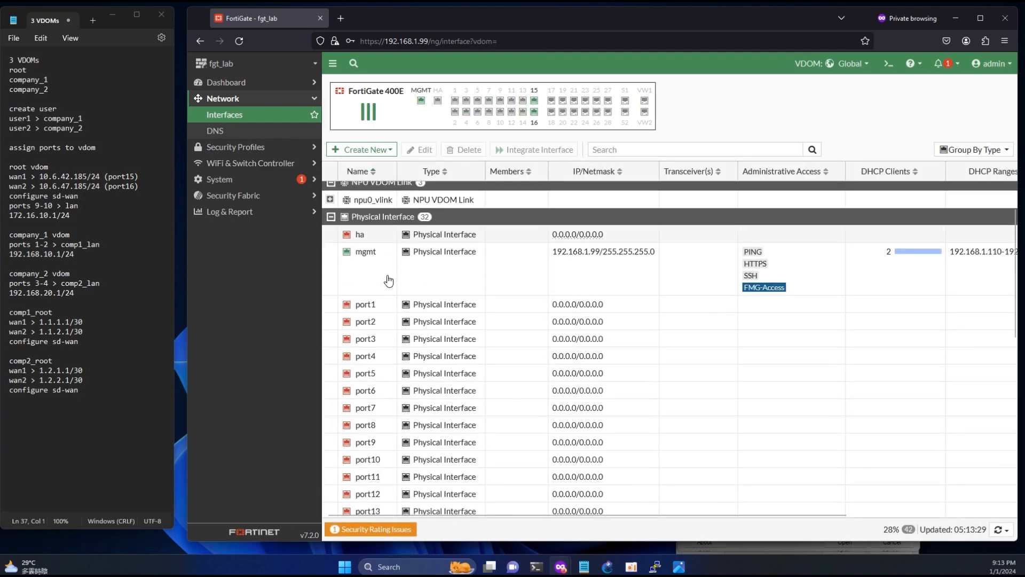
scroll(388, 281, down, 3)
click(374, 321)
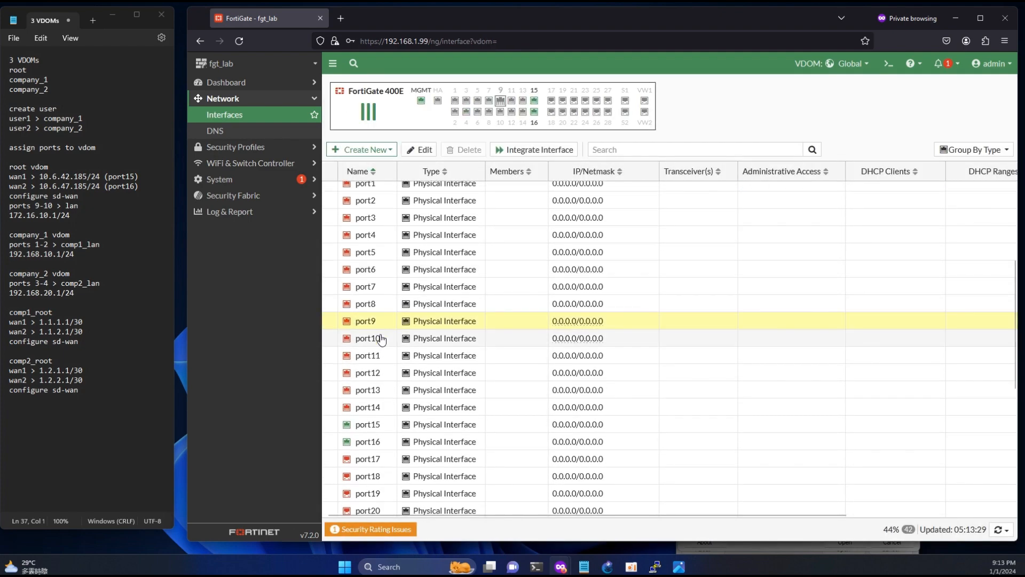
- With port10 also selected, start a new Redundant Interface named root_lan
click(381, 338)
click(369, 150)
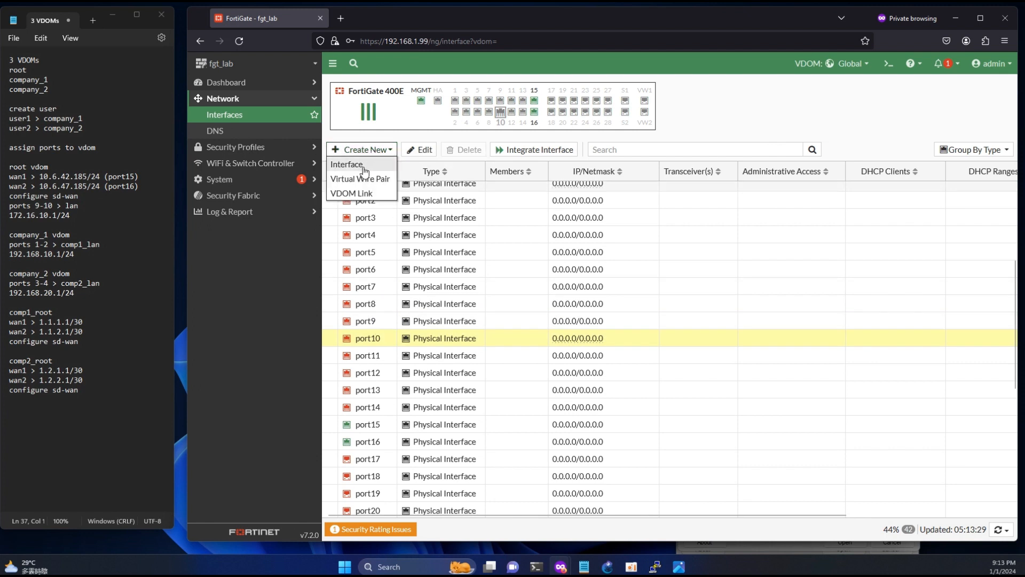
click(364, 169)
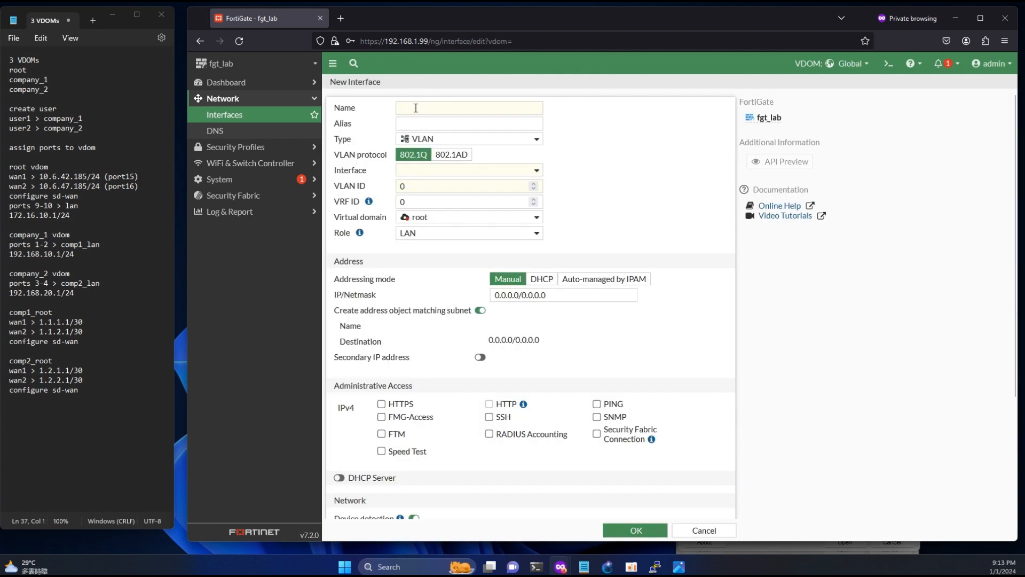
click(419, 107)
text(root_lan)
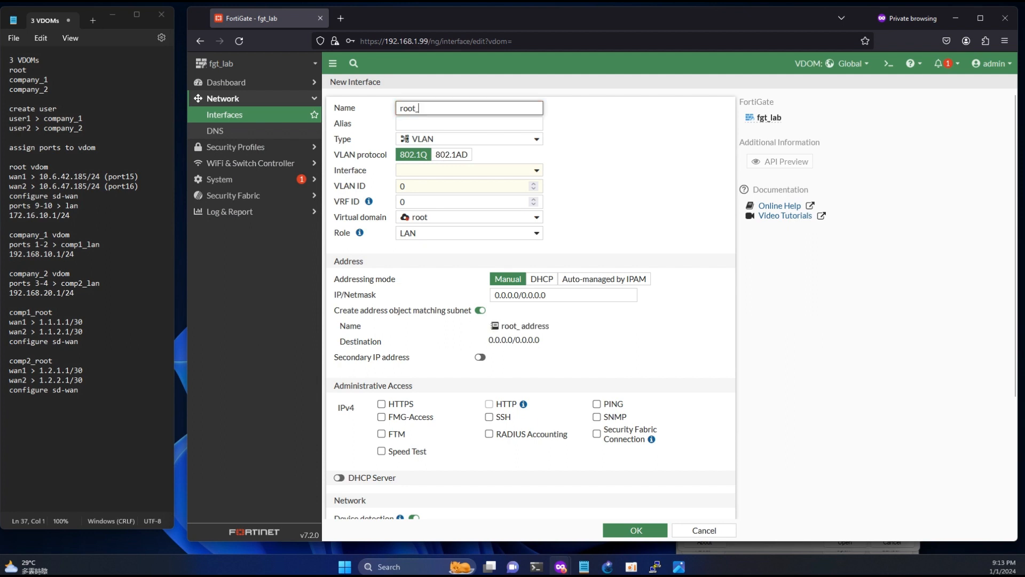
click(416, 126)
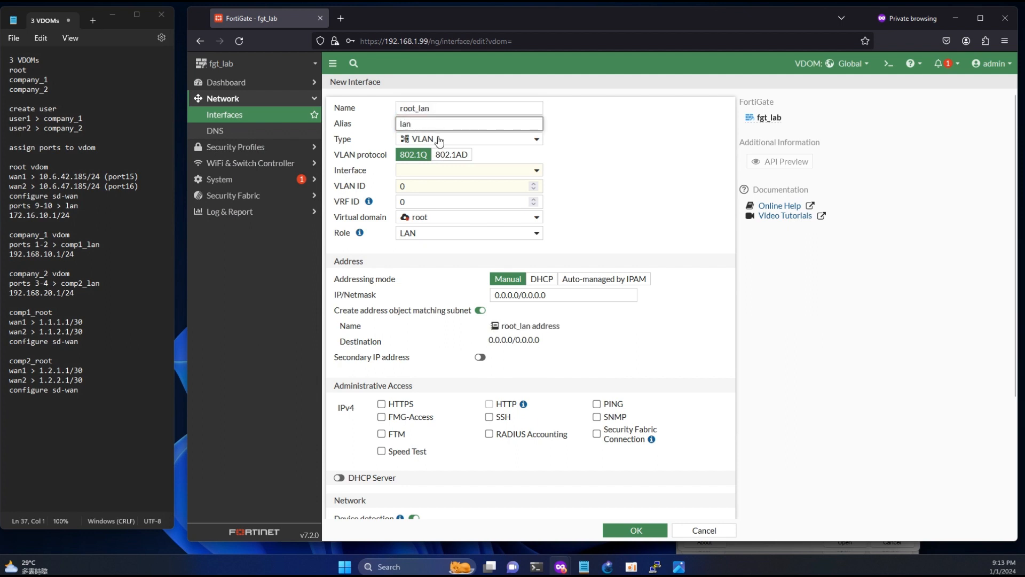
click(439, 140)
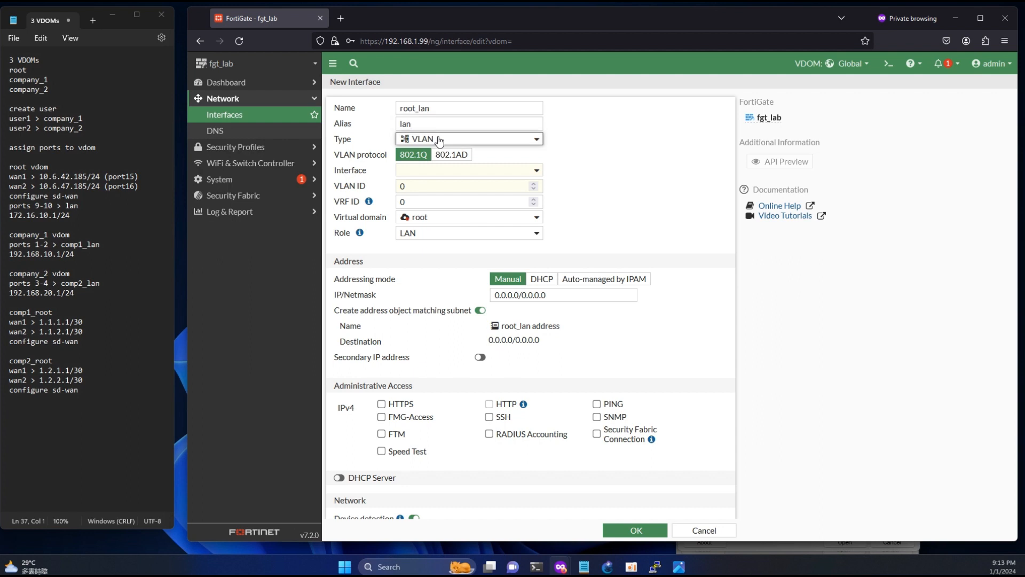
click(443, 237)
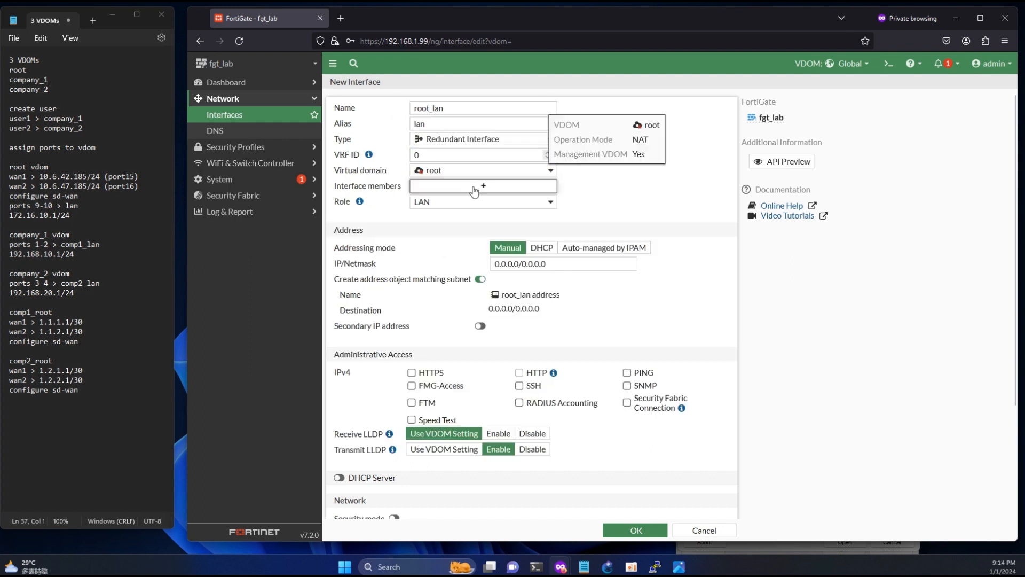
- Add port9 and port10 as members and set the address to 172.16.10.1/24
click(478, 185)
click(614, 280)
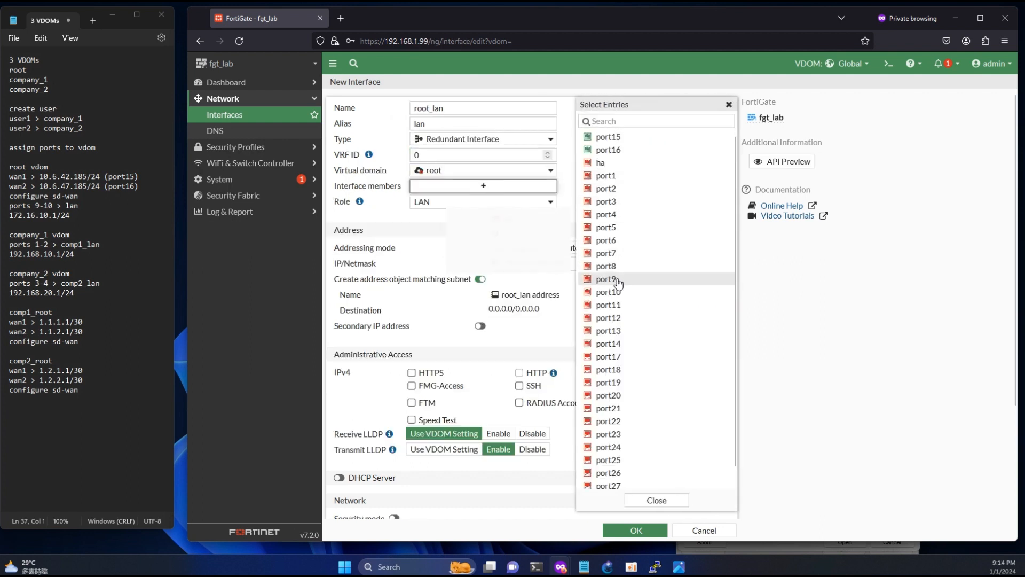
click(613, 292)
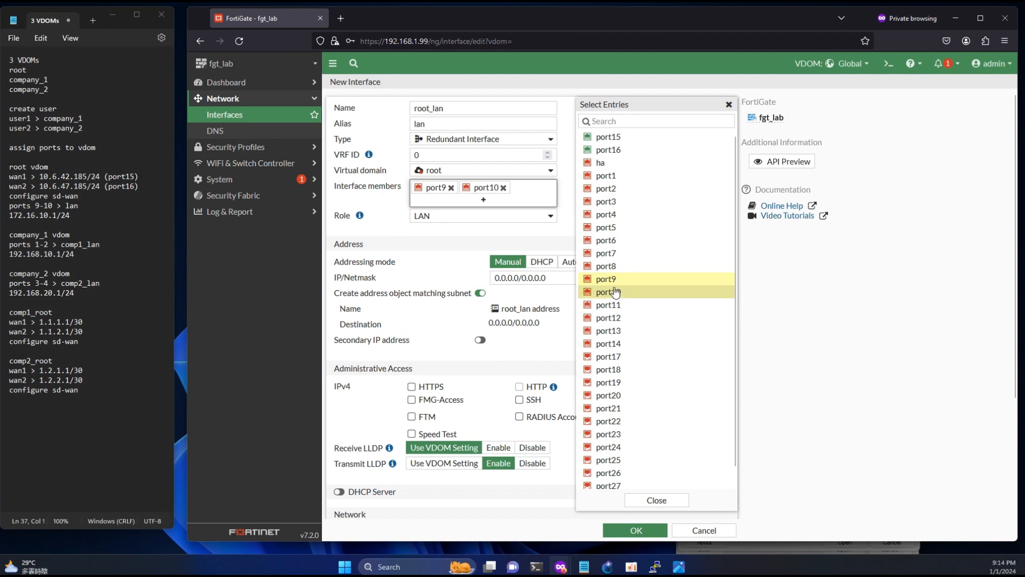
click(545, 238)
drag(72, 216, 8, 216)
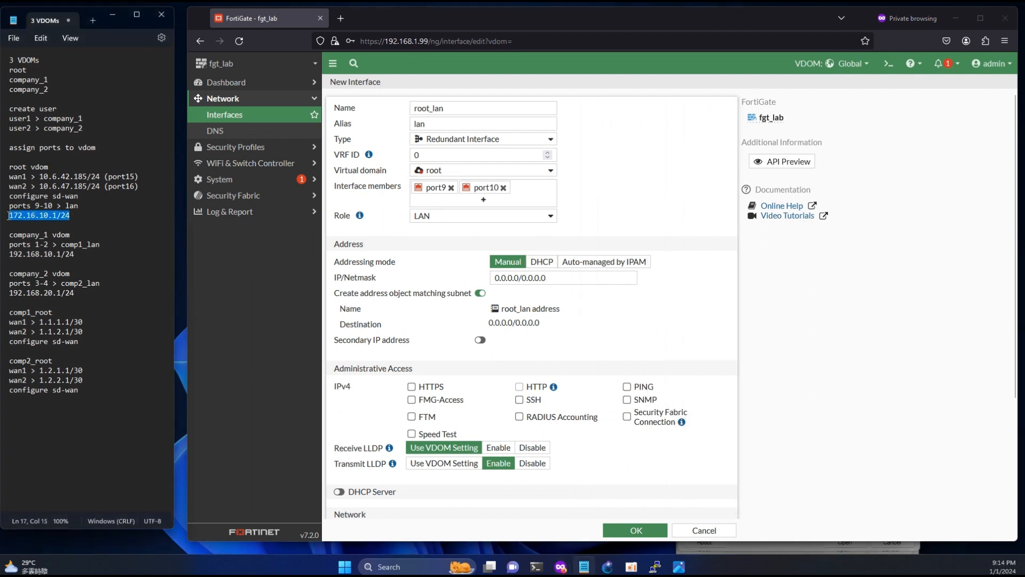
key(ctrl+c)
click(544, 277)
key(ctrl+a)
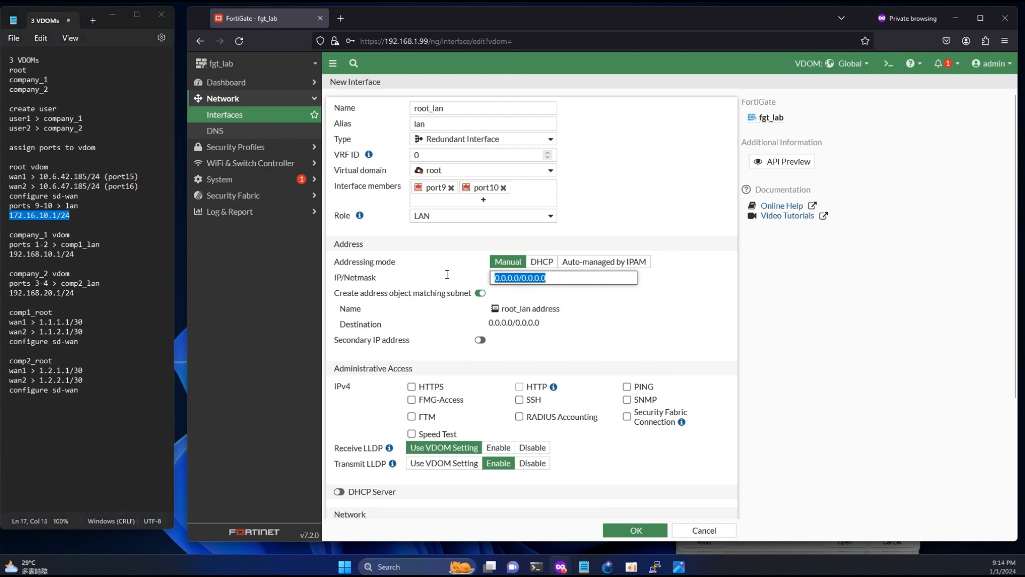
key(ctrl+v)
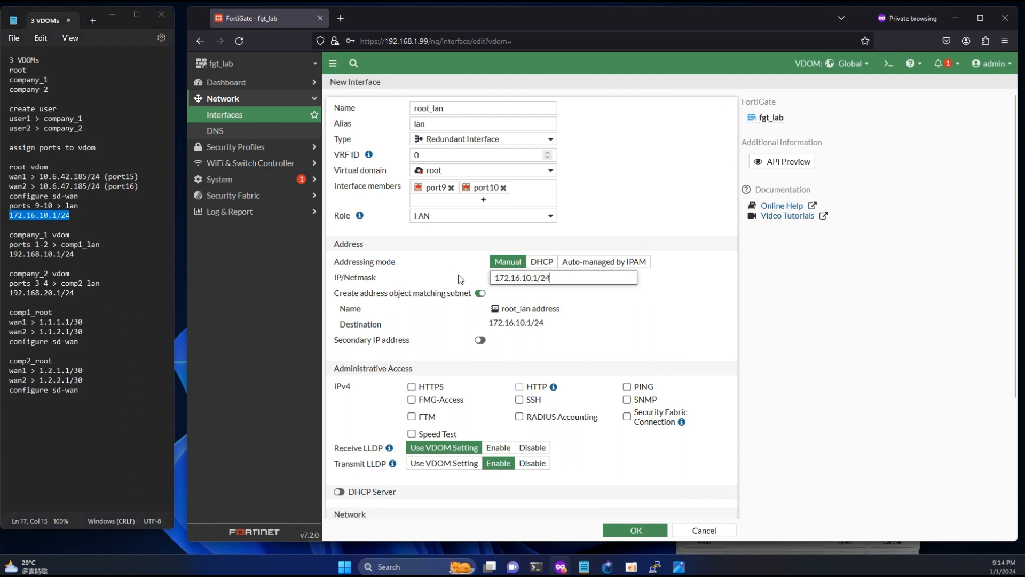
- Allow HTTPS, HTTP and PING, enable the DHCP server, and save root_lan
click(412, 387)
click(520, 387)
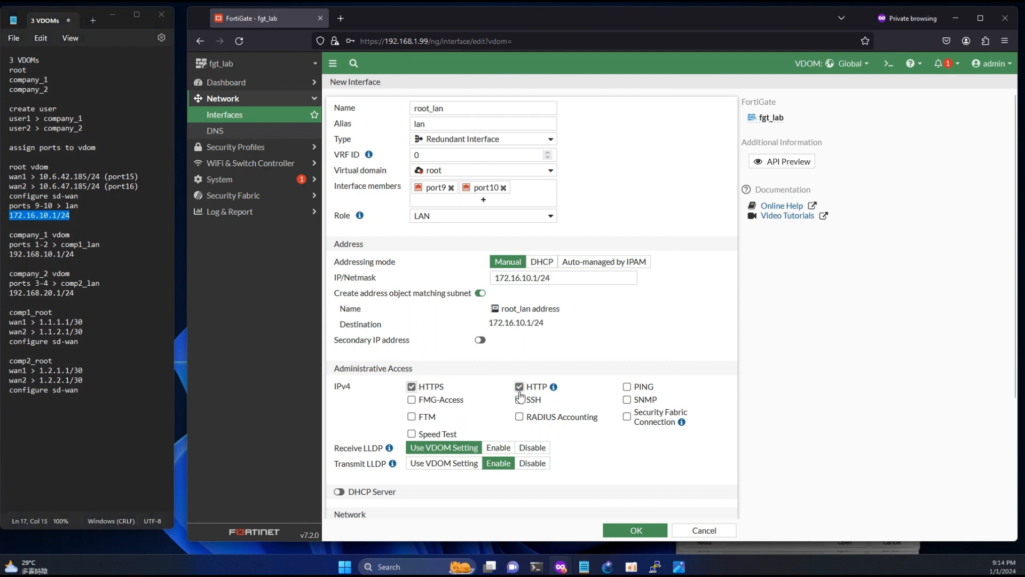
click(630, 389)
click(339, 492)
scroll(498, 402, down, 2)
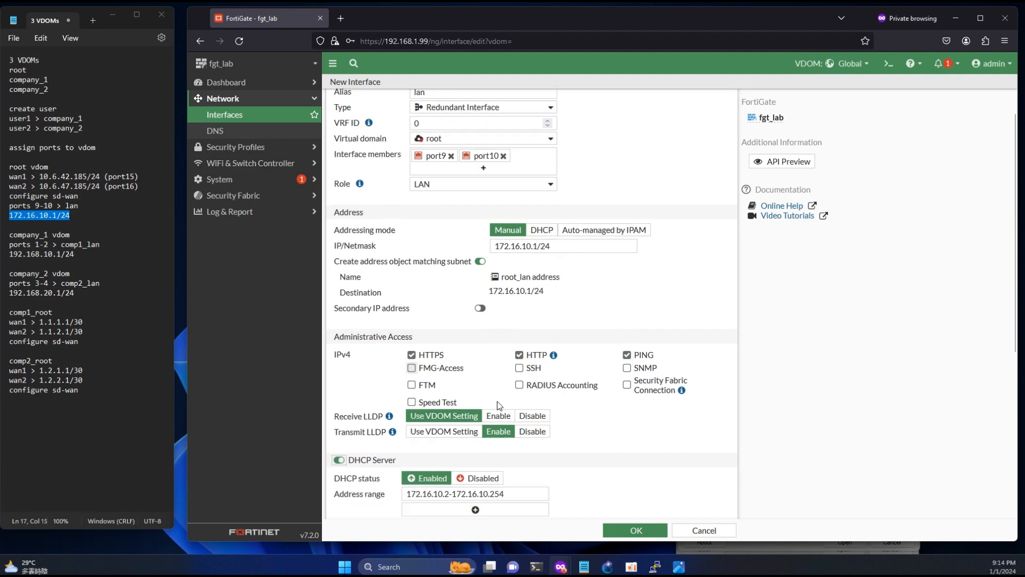
scroll(499, 401, up, 2)
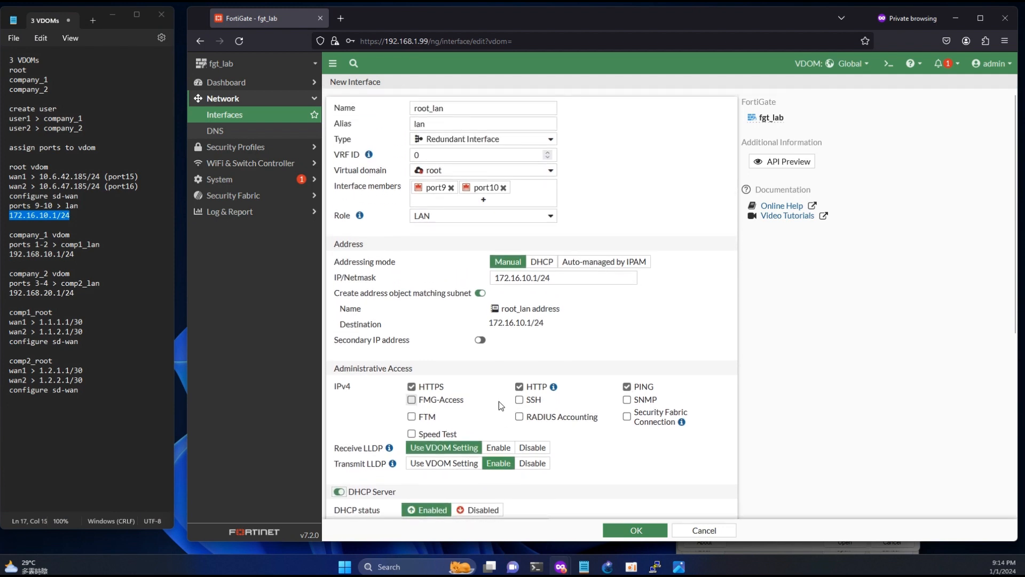
scroll(499, 402, down, 5)
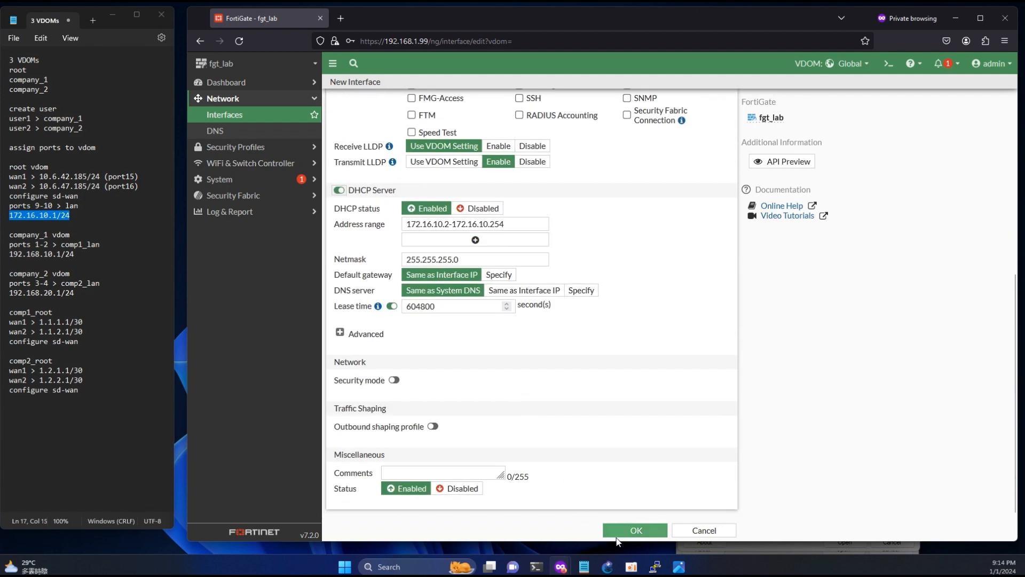
click(635, 532)
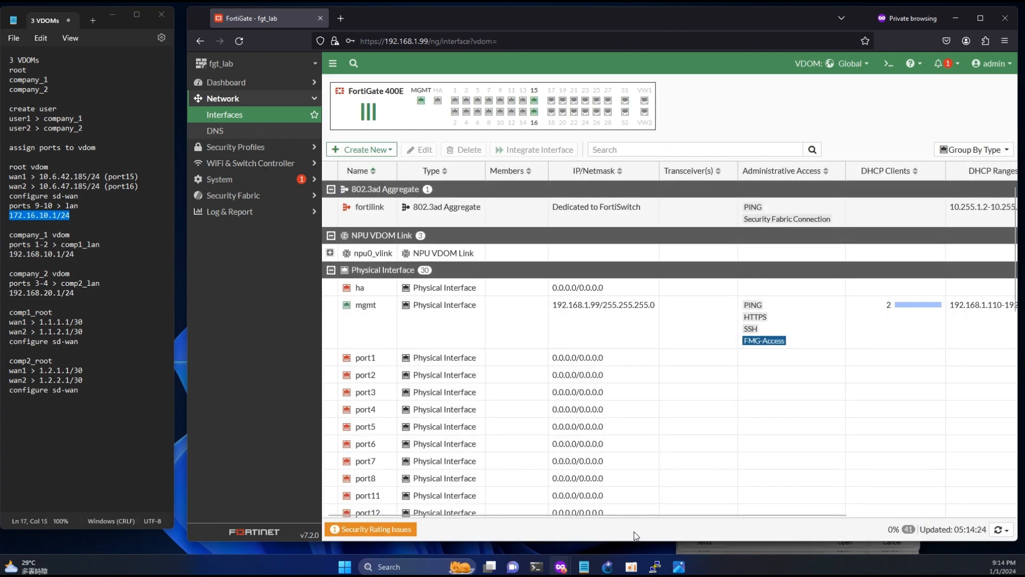
- Move port1 and port2 into the company_1 virtual domain
drag(35, 244, 46, 244)
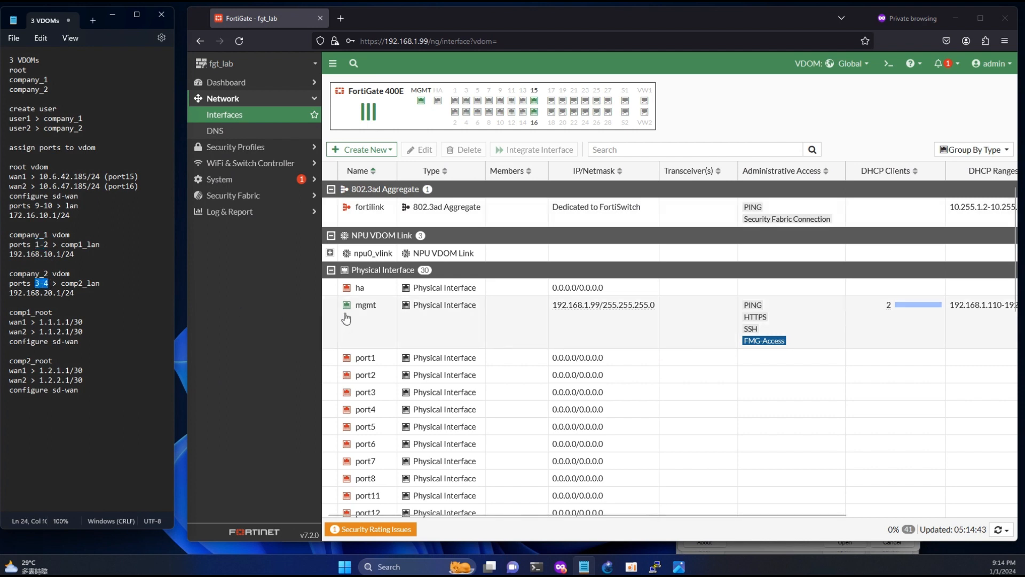
double_click(379, 356)
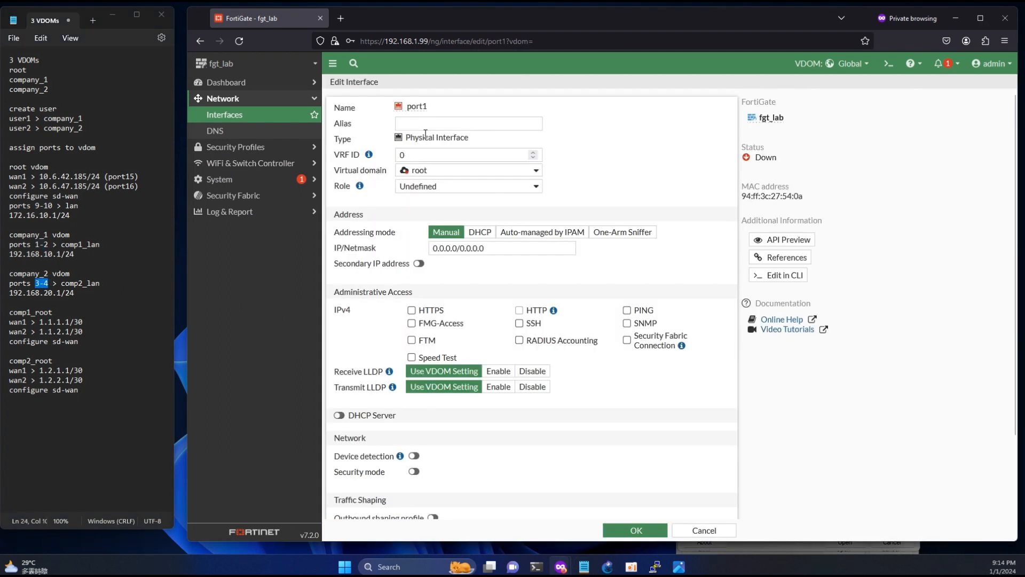
click(421, 172)
click(435, 201)
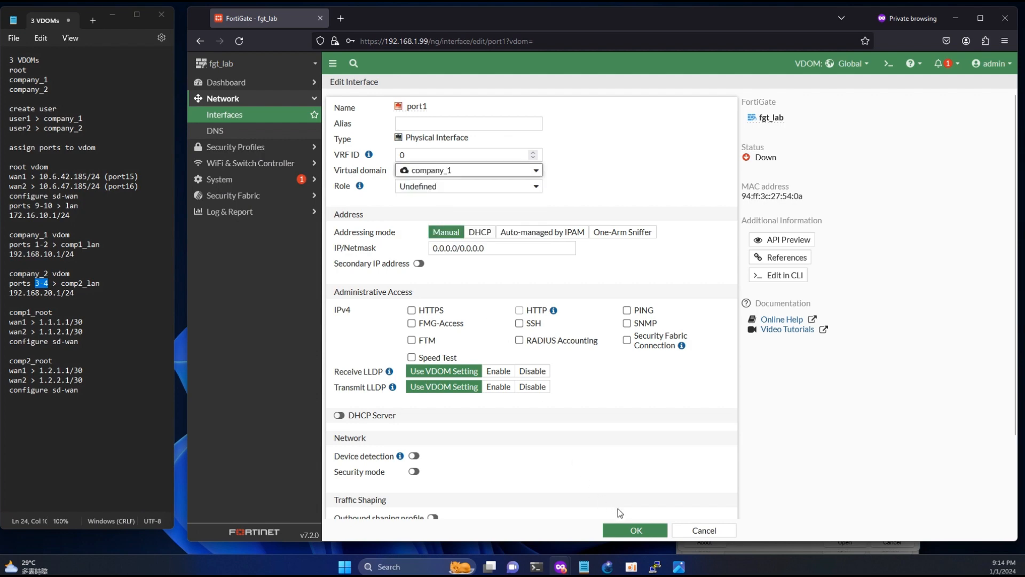
click(635, 529)
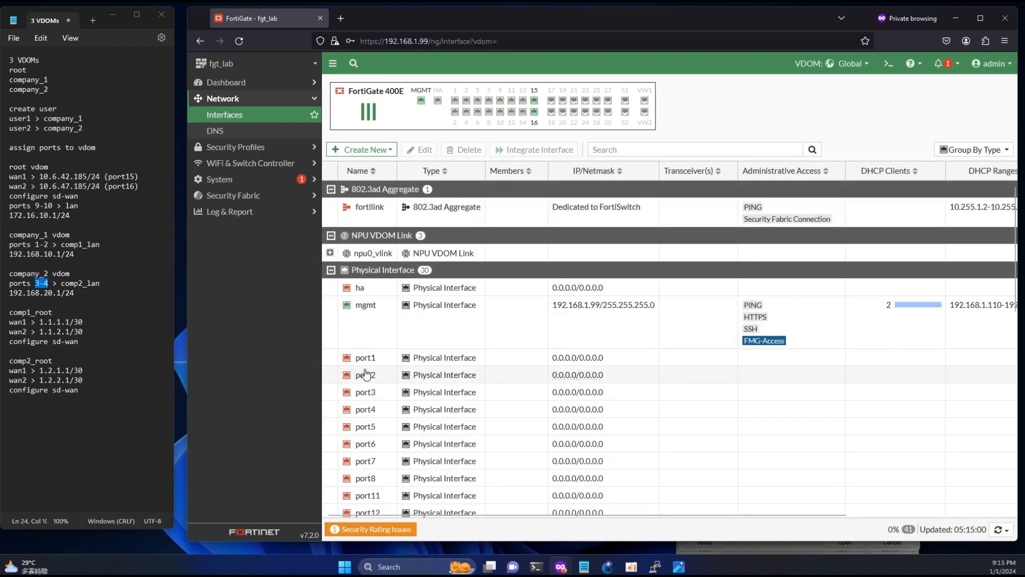
double_click(368, 375)
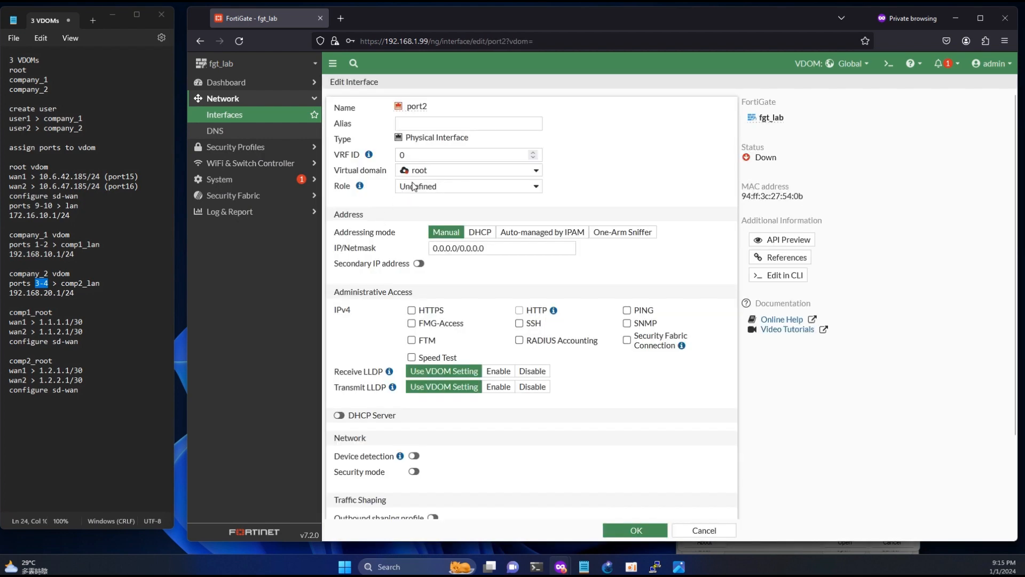
click(414, 170)
click(435, 200)
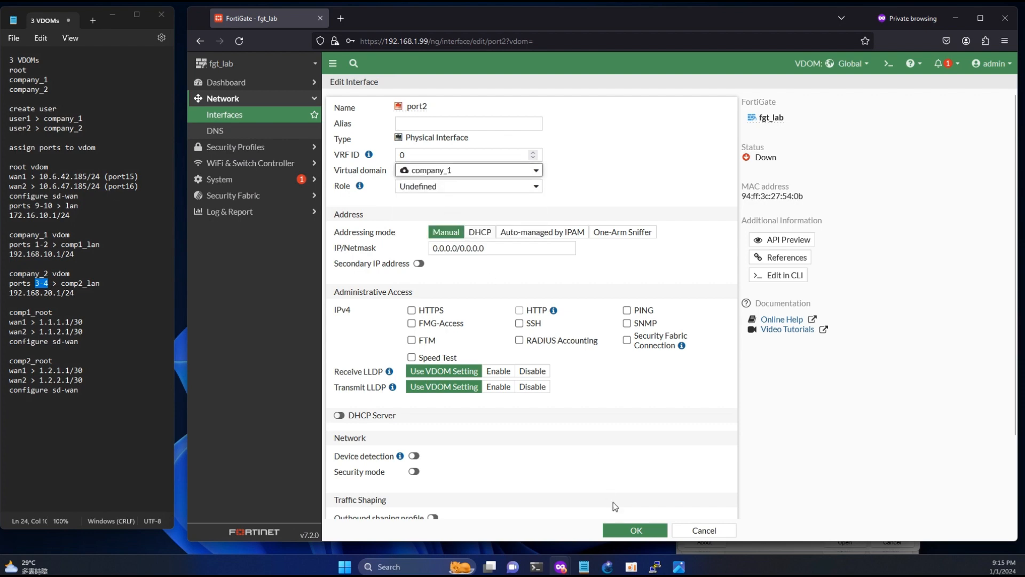
click(629, 529)
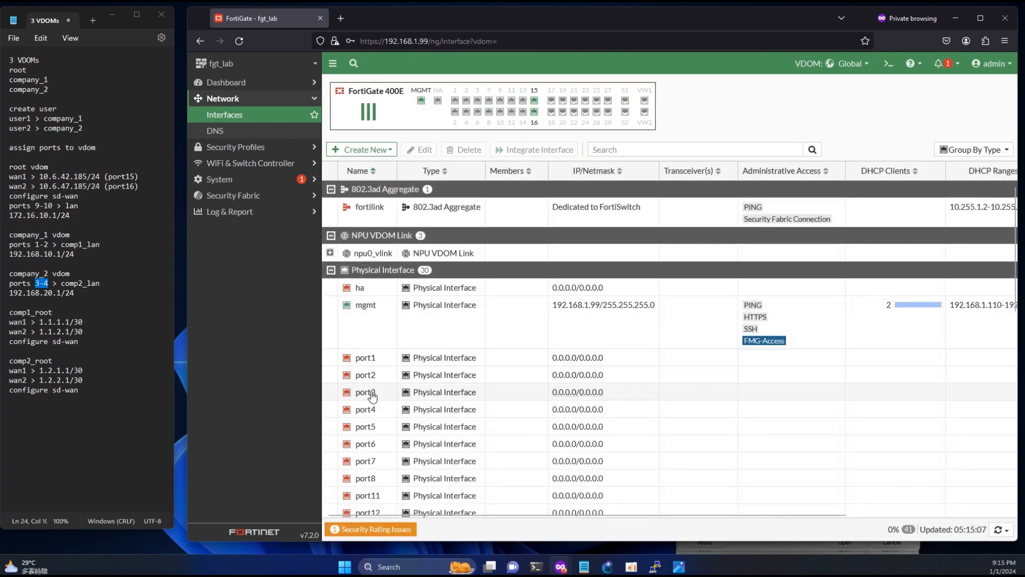
- Move port3 and port4 into the company_2 virtual domain
double_click(369, 392)
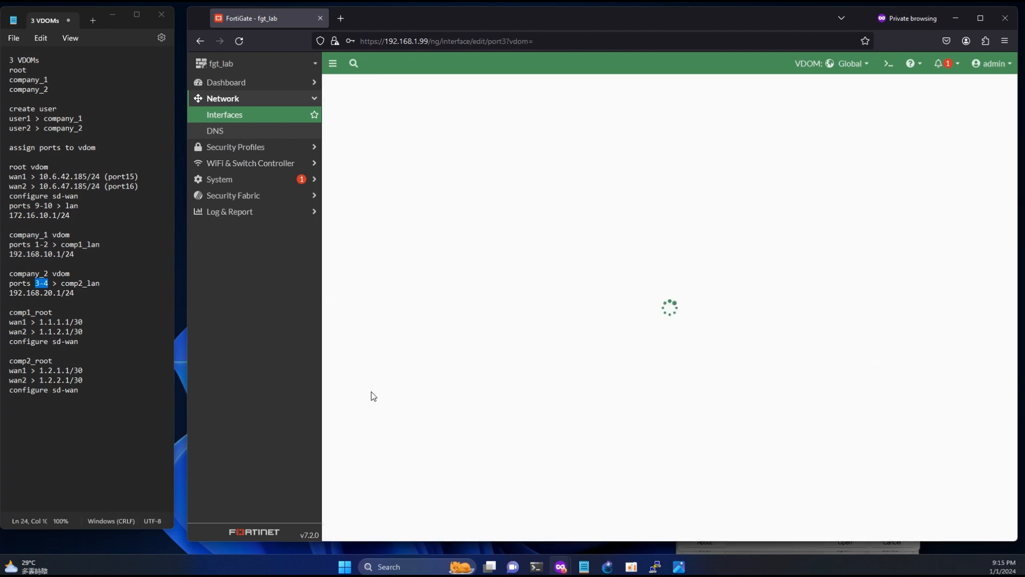
click(51, 283)
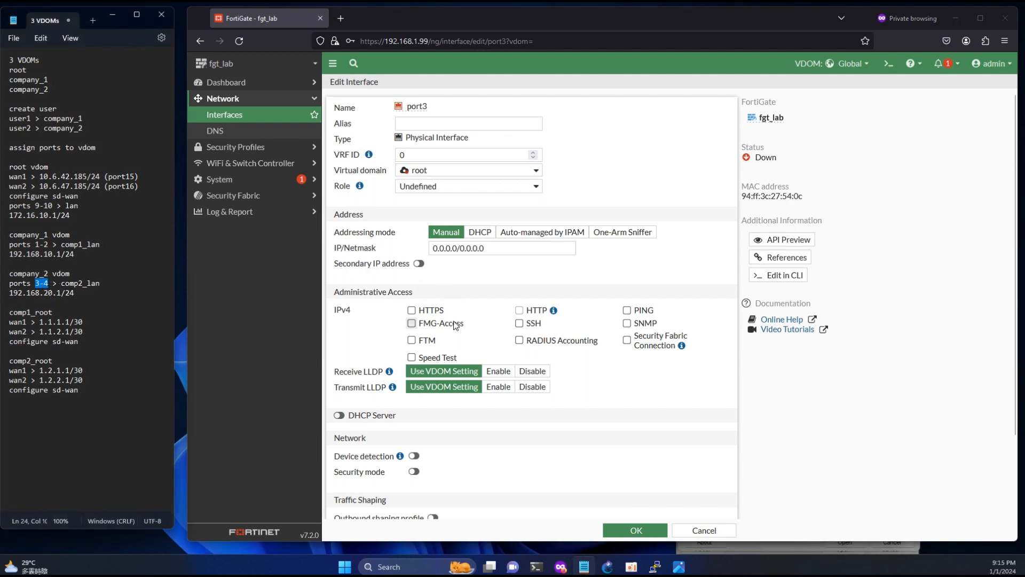
click(431, 171)
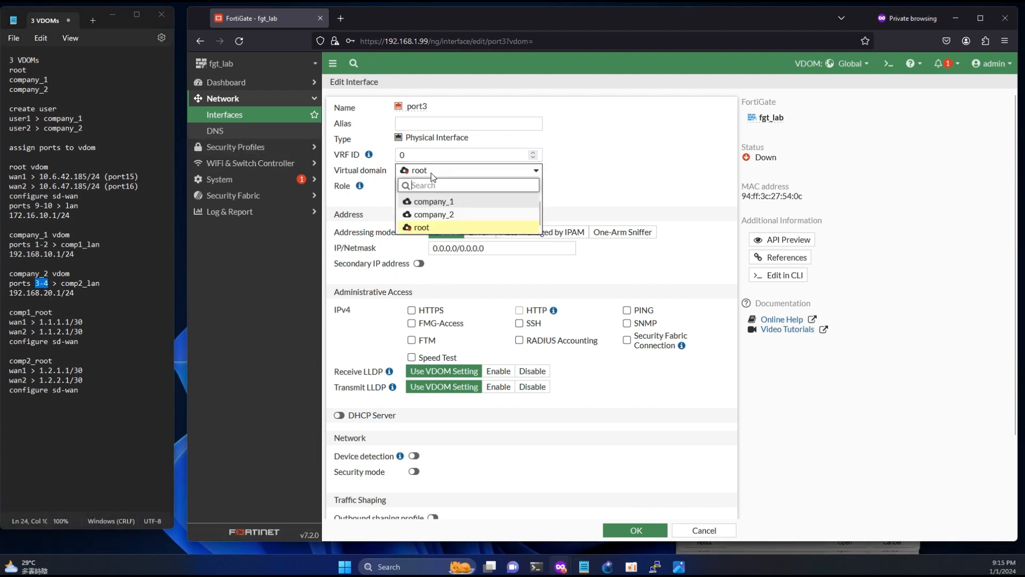
click(434, 210)
click(654, 532)
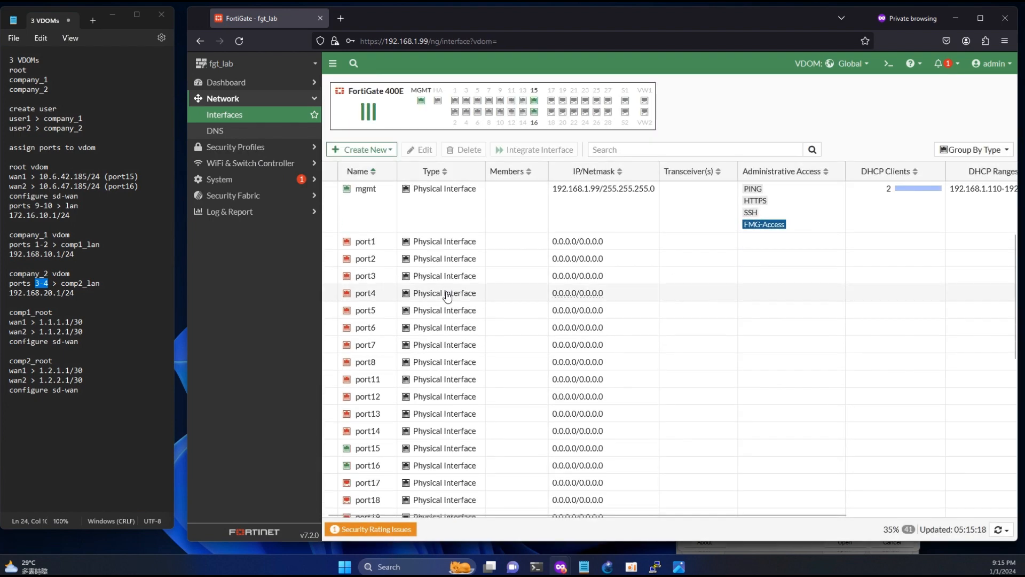
double_click(366, 293)
click(431, 171)
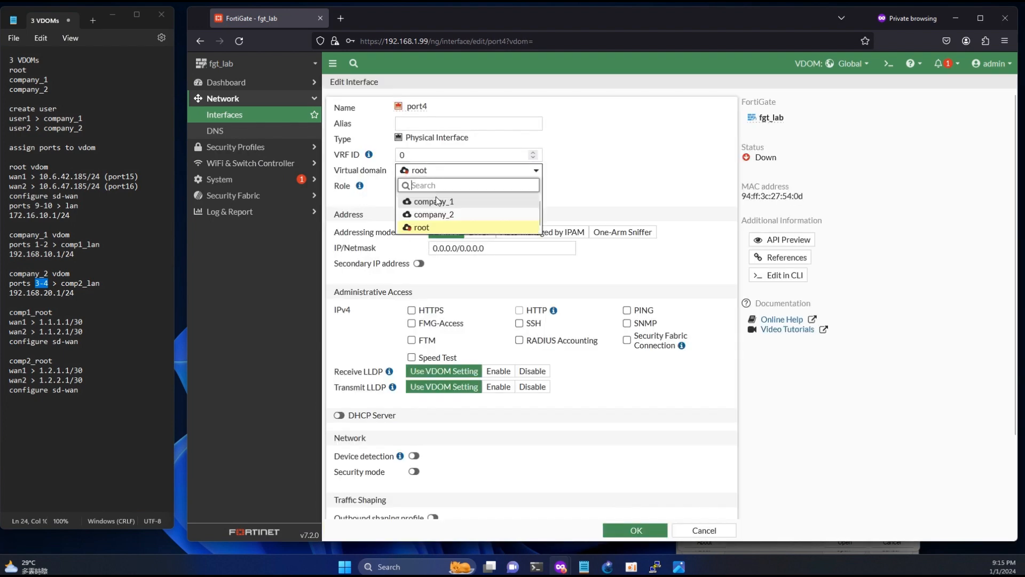
click(434, 210)
click(651, 534)
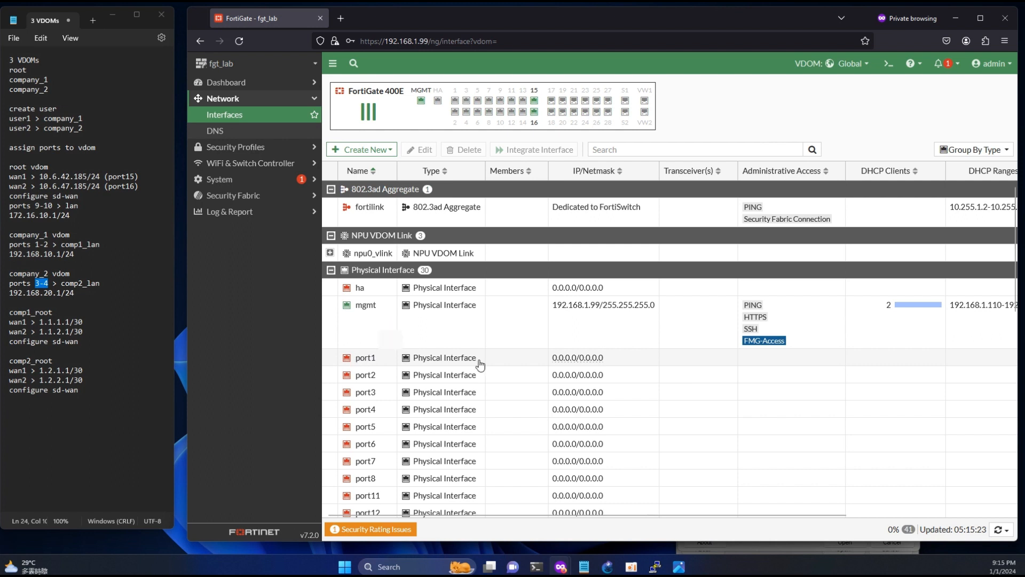
drag(634, 379, 484, 359)
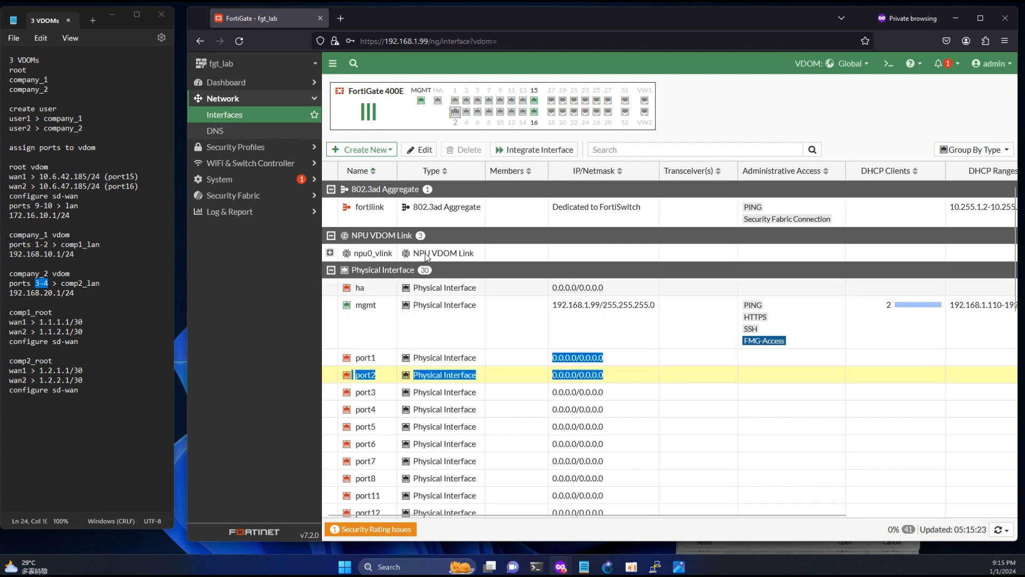
click(364, 150)
- Start a new Redundant Interface named comp1_lan in the company_1 virtual domain
click(363, 165)
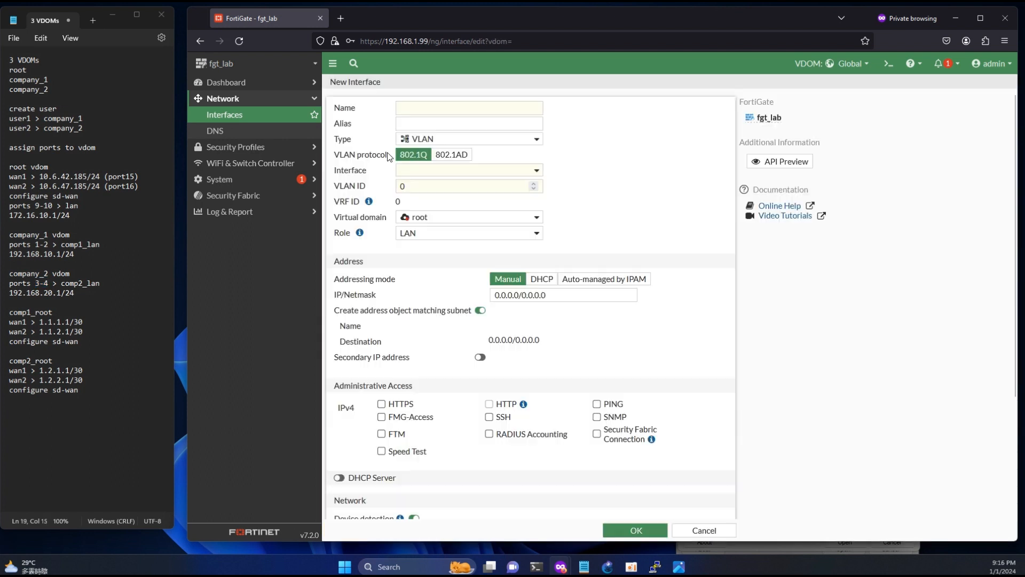
click(427, 109)
text(comp1_lan)
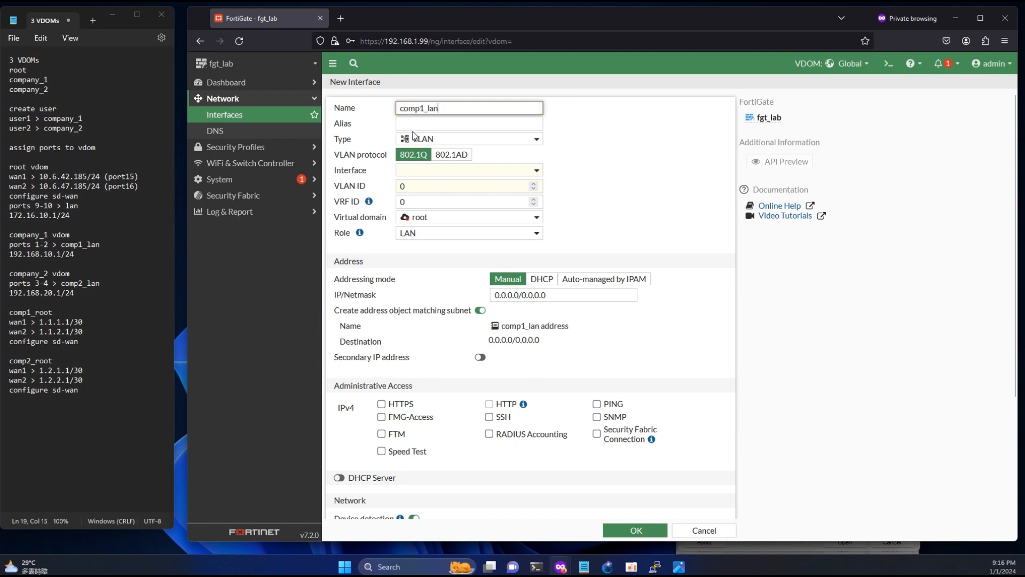
click(429, 126)
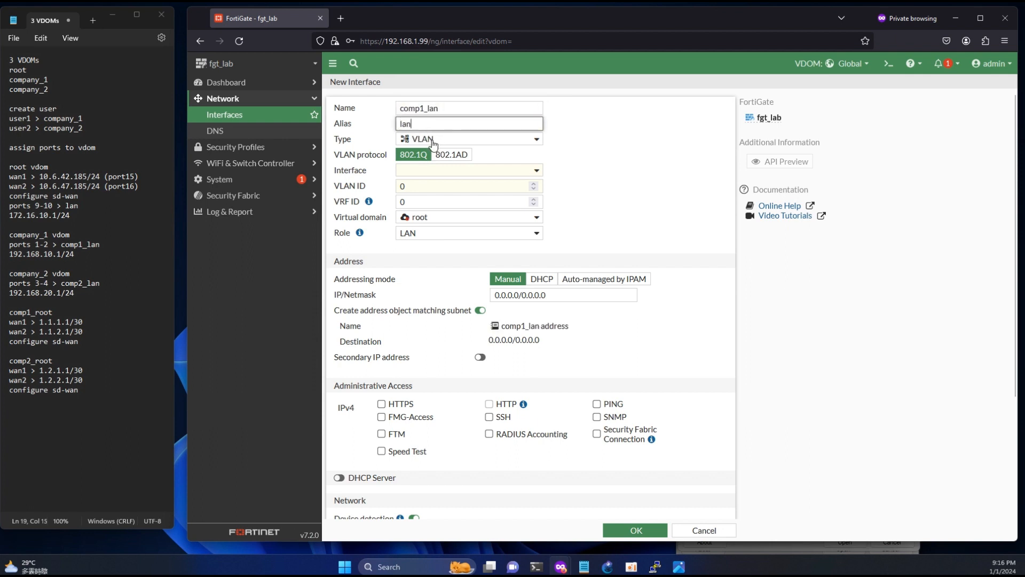
click(432, 140)
click(435, 224)
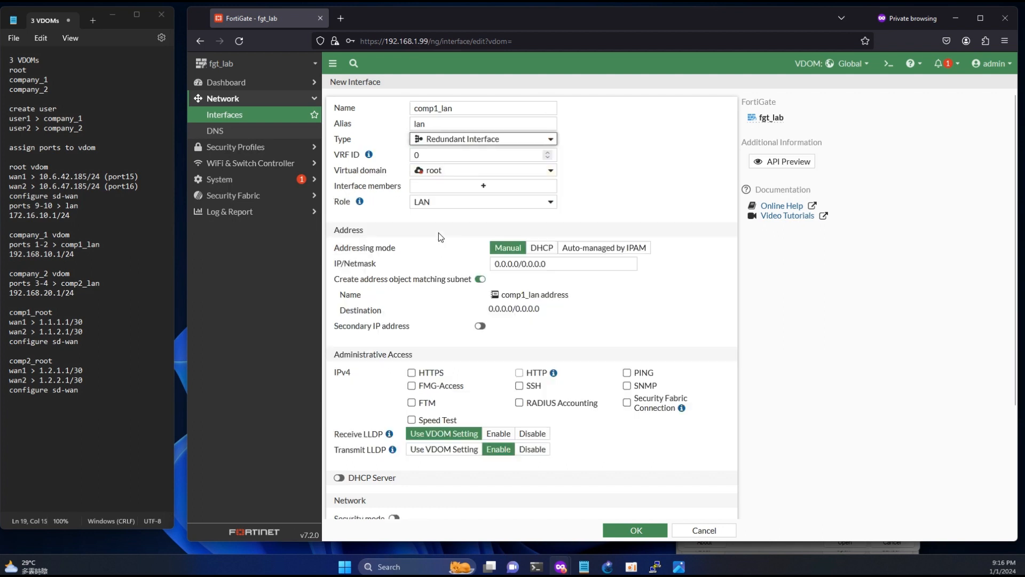
click(448, 172)
click(453, 202)
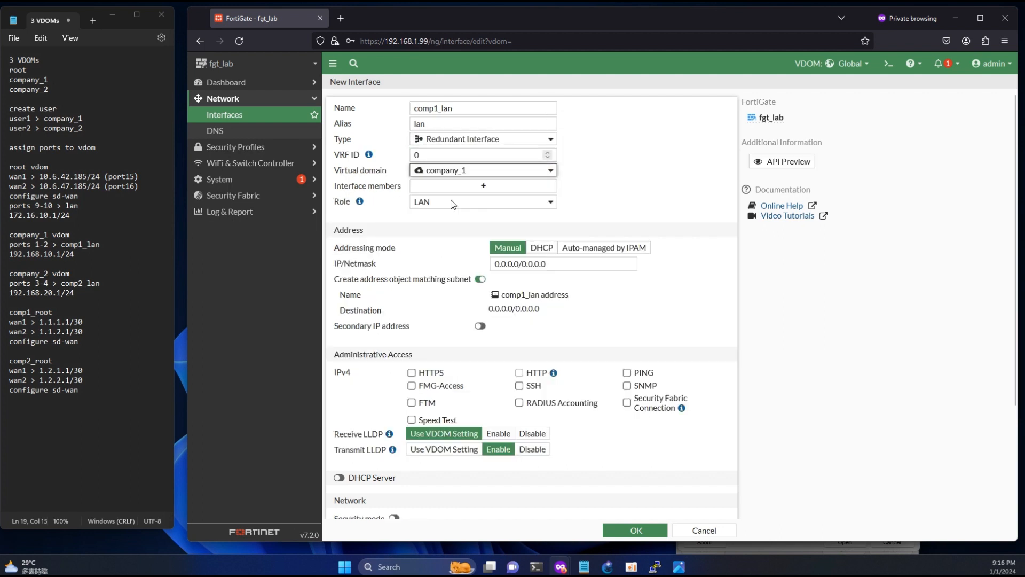
- Add port1 and port2 as members and set the address to 192.168.10.1/24
click(474, 186)
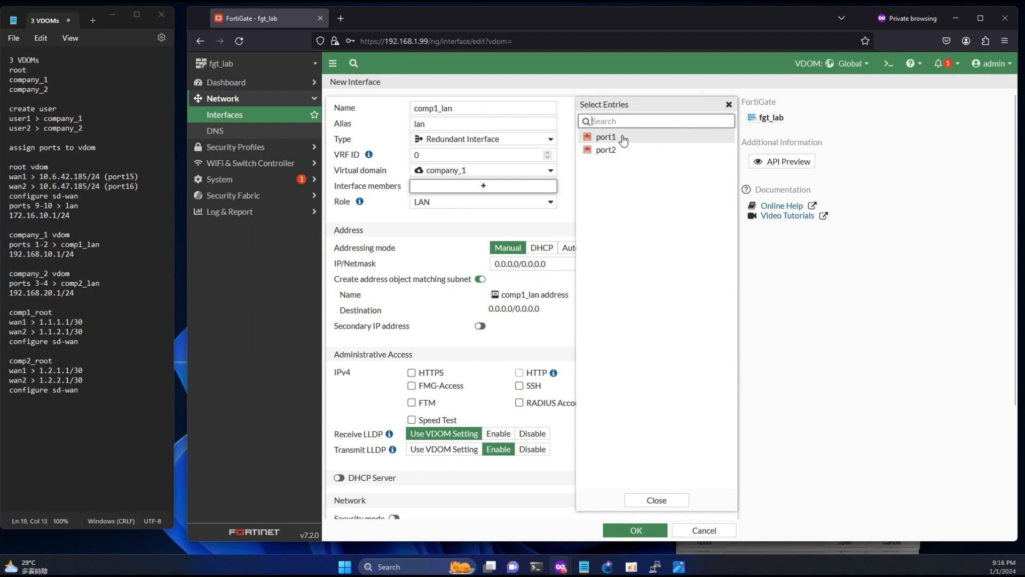
click(614, 137)
click(613, 150)
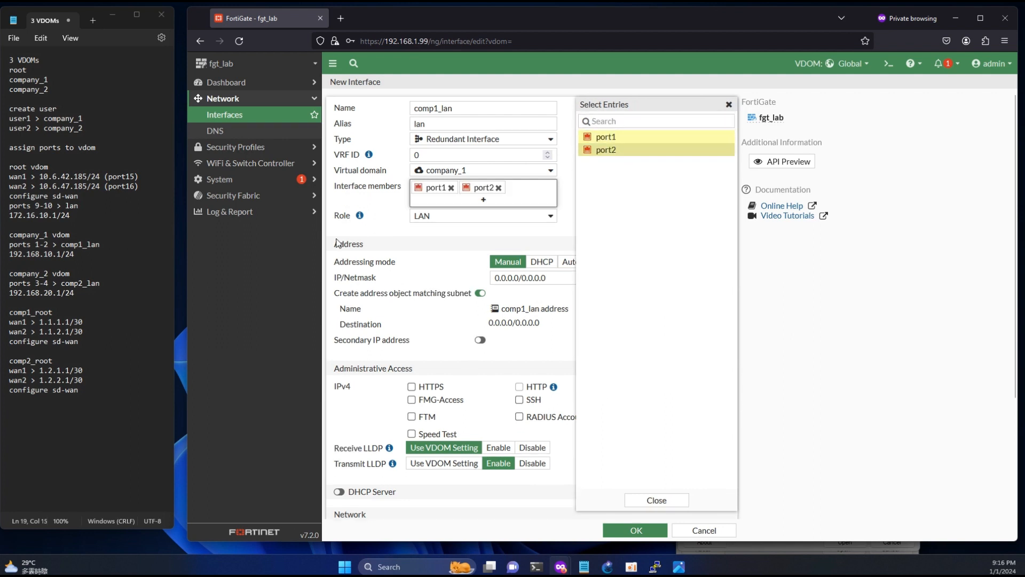
double_click(80, 254)
key(ctrl+c)
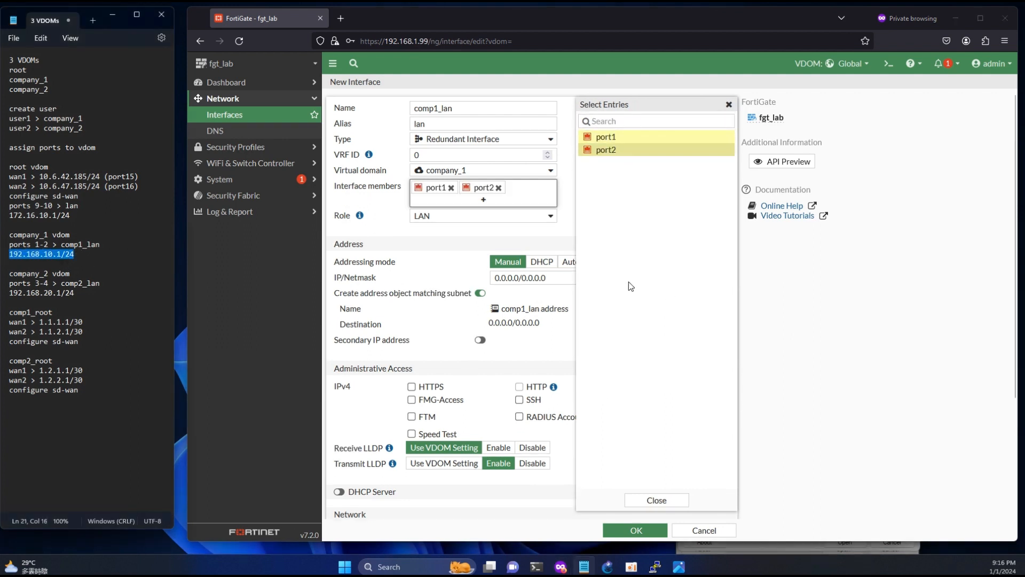
click(557, 280)
key(ctrl+v)
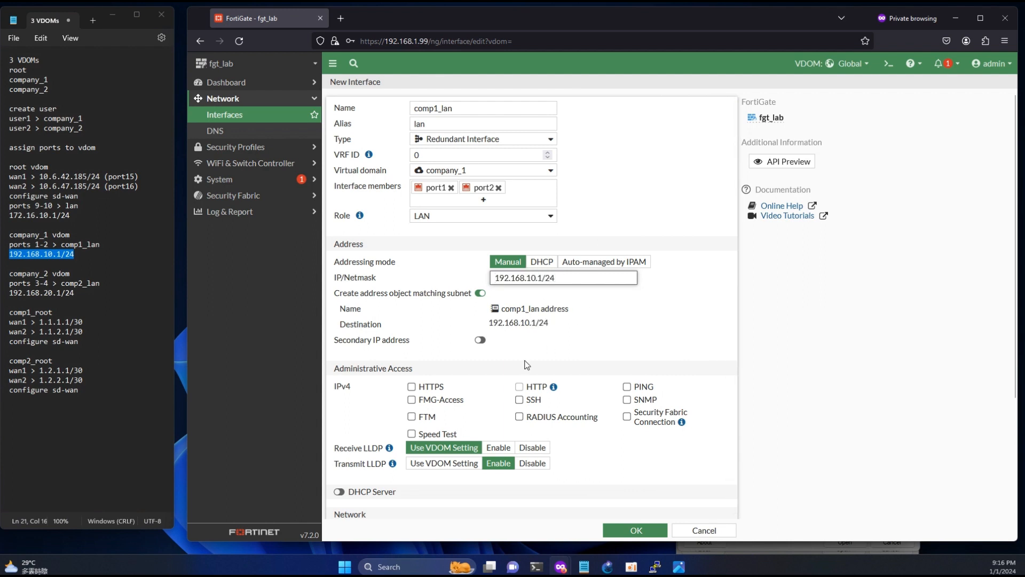
- Allow HTTPS access, enable the DHCP server, and save comp1_lan
click(411, 386)
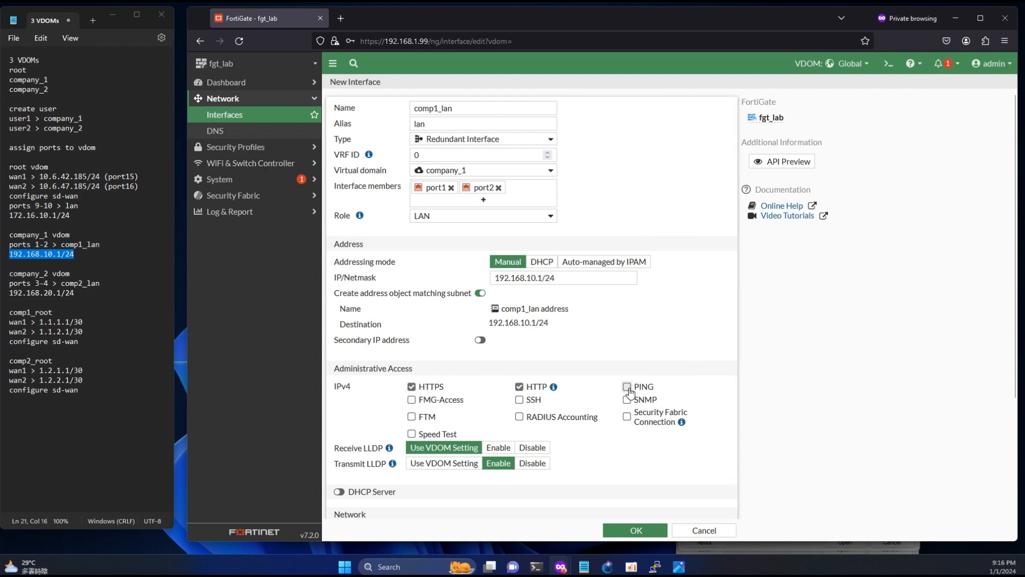
click(339, 491)
scroll(458, 425, down, 3)
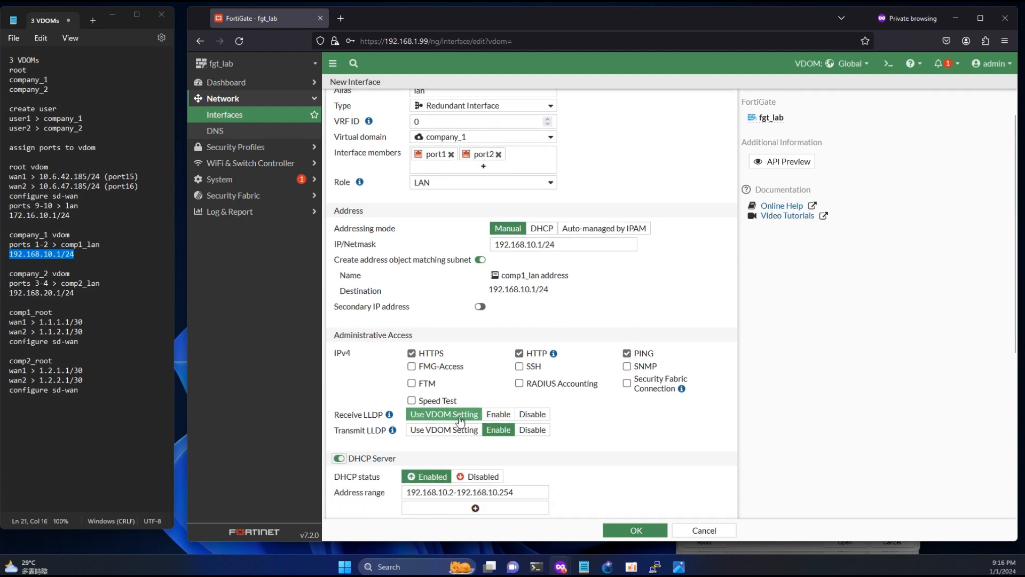
scroll(464, 426, down, 1)
click(642, 528)
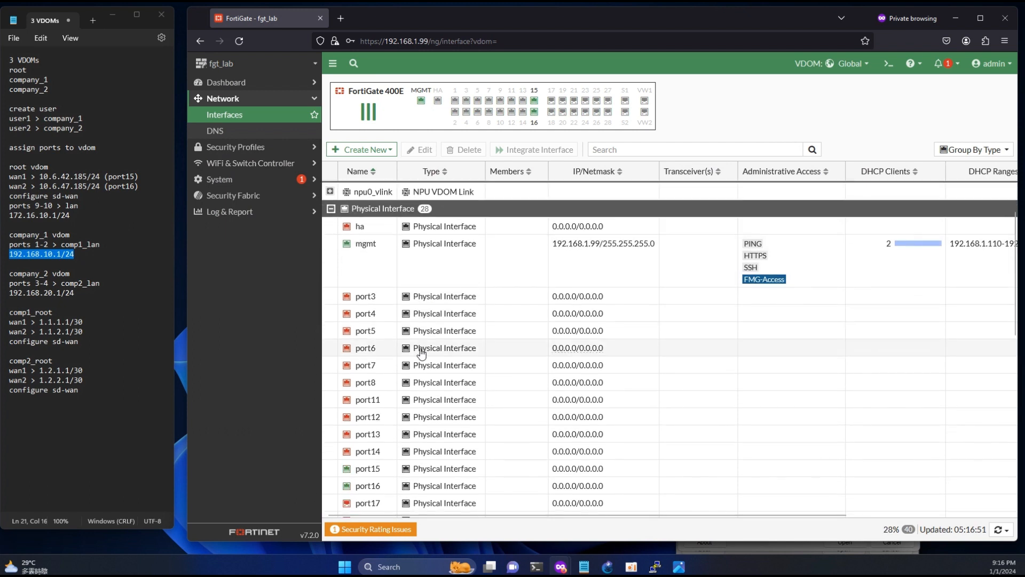
scroll(418, 341, down, 5)
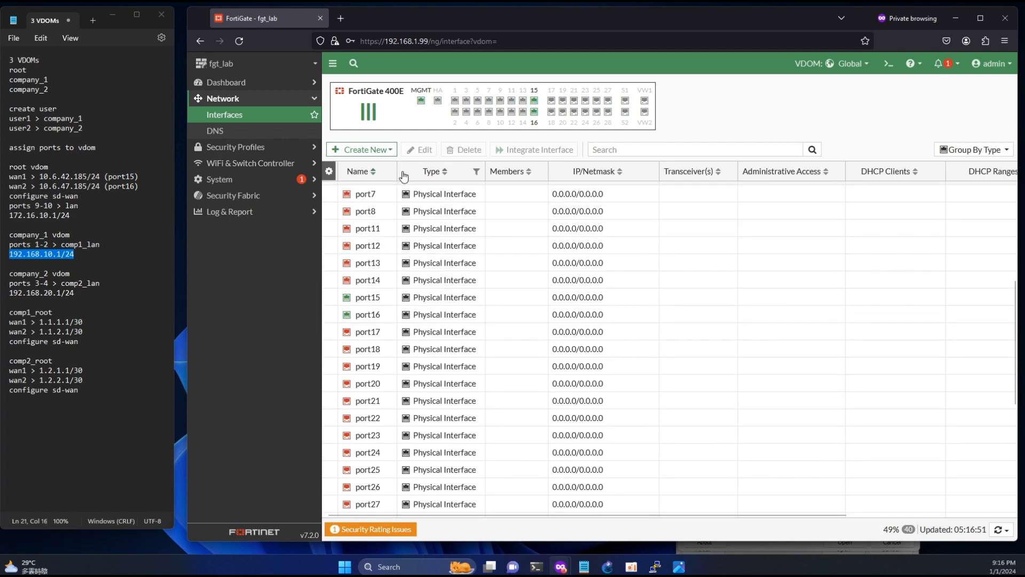
drag(397, 167, 491, 172)
scroll(440, 404, down, 4)
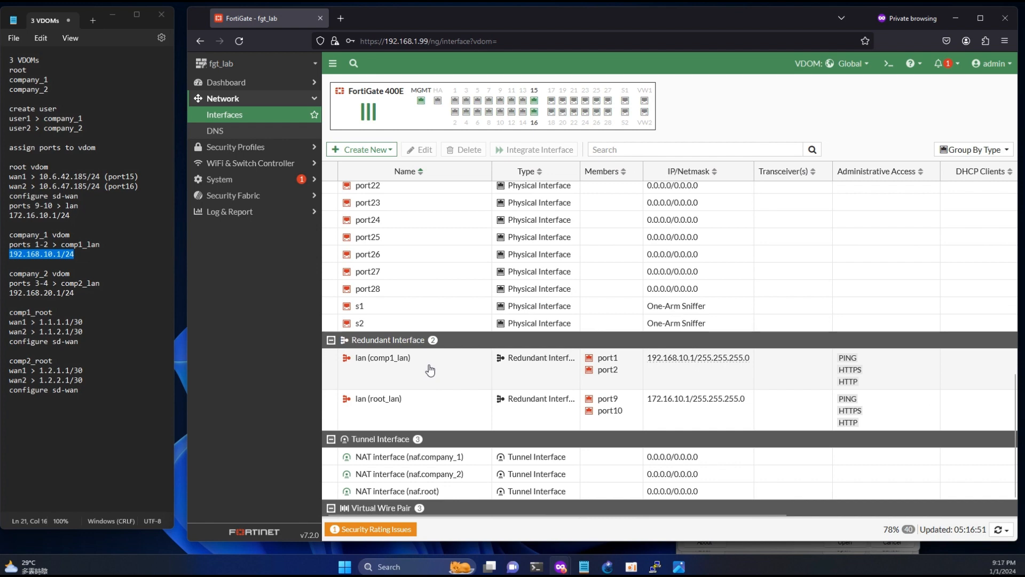
click(369, 151)
- Start a new Redundant Interface comp2_lan, alias lan, in the company_2 virtual domain
click(366, 164)
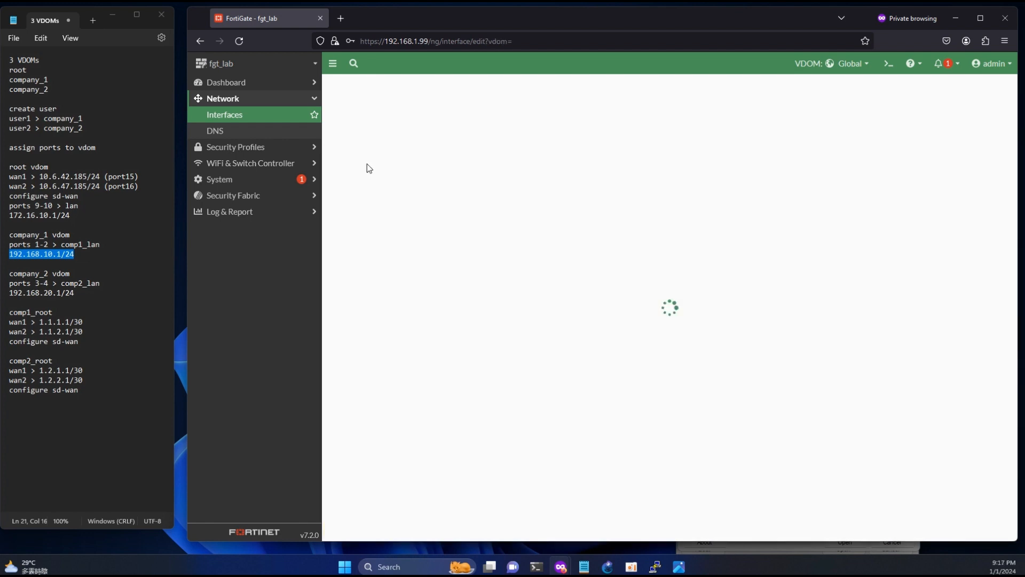
click(431, 111)
text(comp)
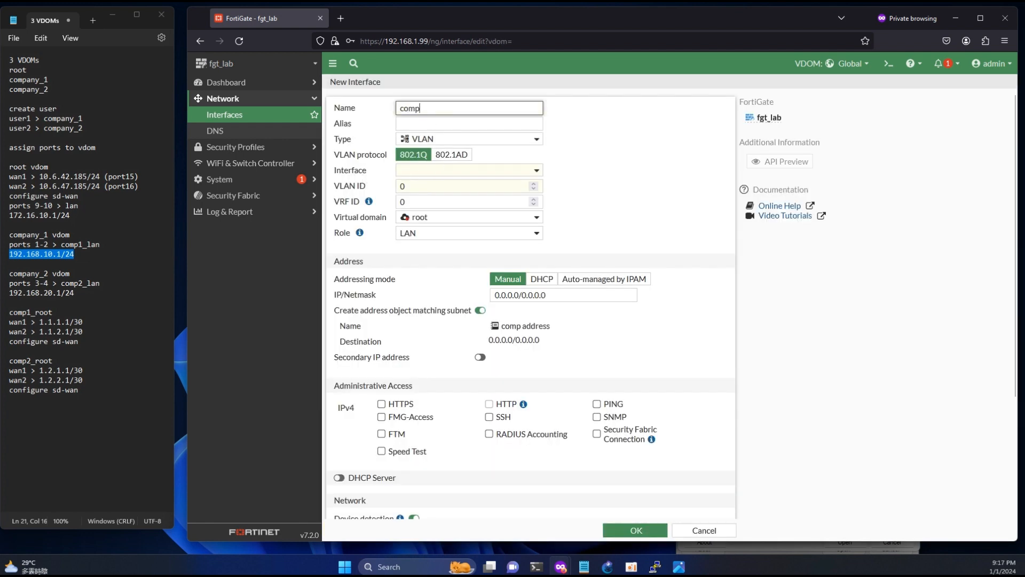
text(2_lan)
click(429, 124)
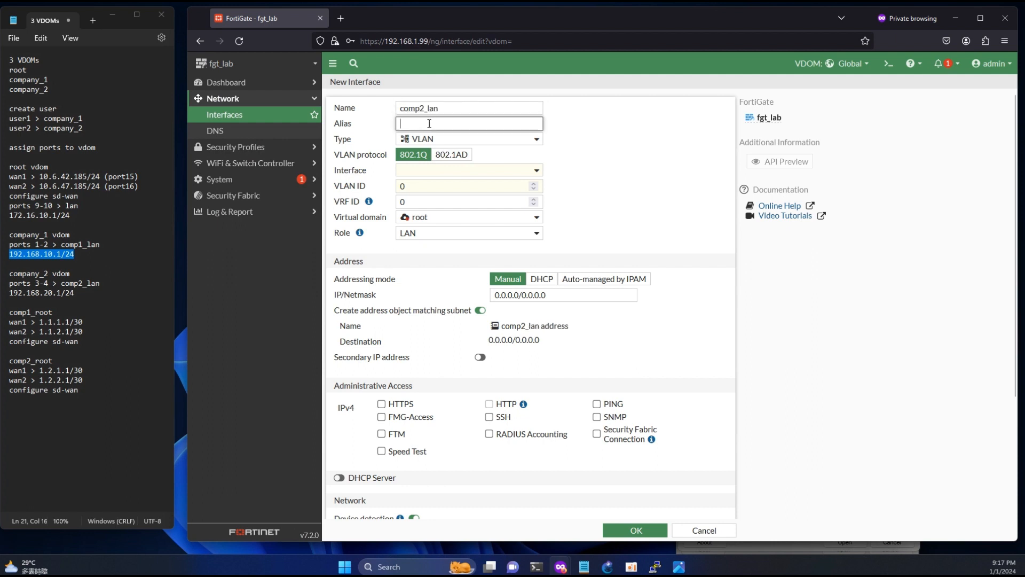
text(lan)
click(441, 139)
click(433, 236)
click(445, 170)
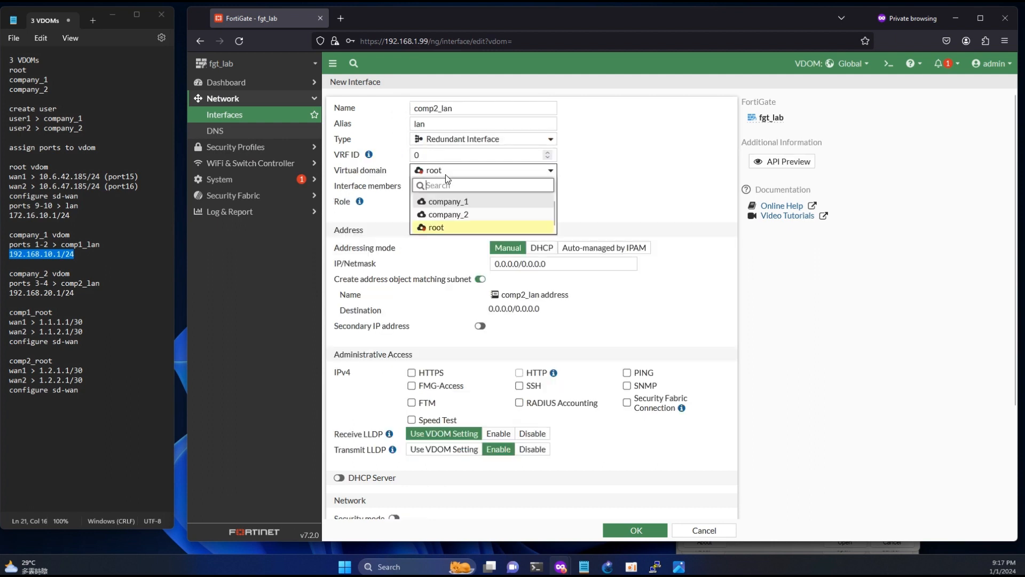
click(462, 214)
- Set comp2_lan to 192.168.20.1/24 with HTTPS, HTTP, PING and DHCP server, and save it
drag(10, 293, 74, 292)
key(ctrl+c)
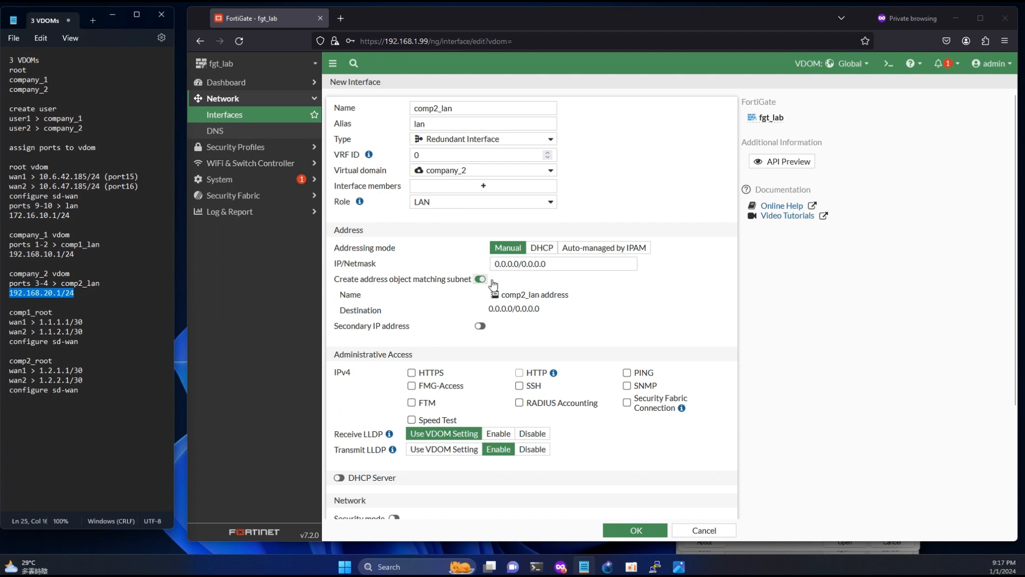
click(494, 265)
key(ctrl+v)
click(411, 373)
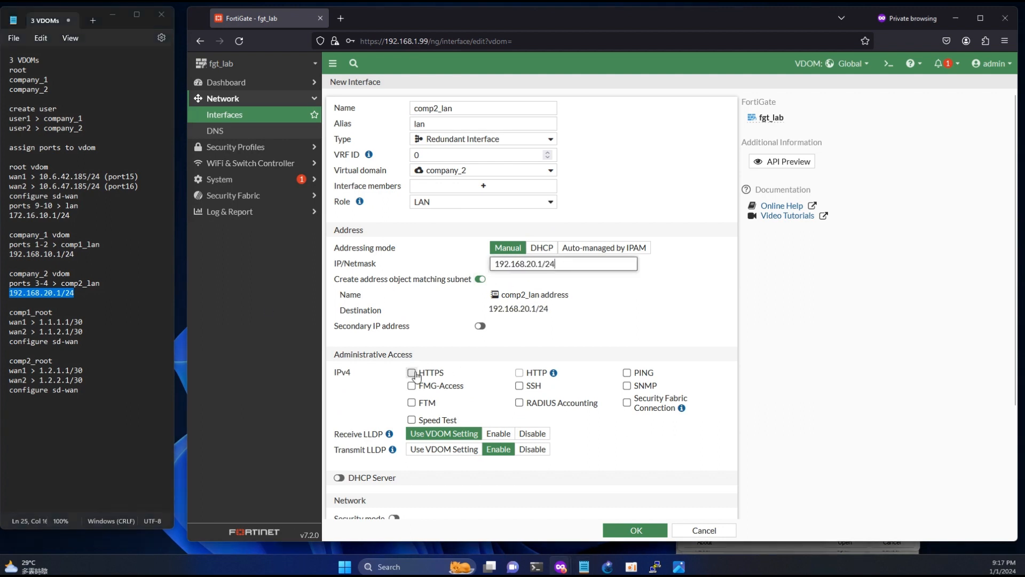
click(519, 373)
click(626, 373)
scroll(343, 443, down, 1)
click(342, 420)
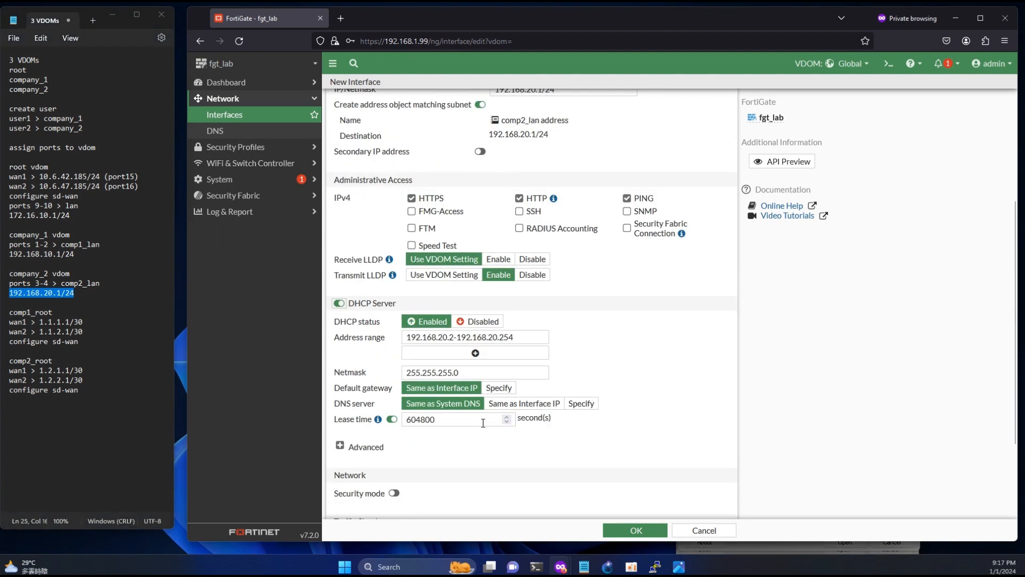
click(633, 529)
scroll(514, 388, down, 10)
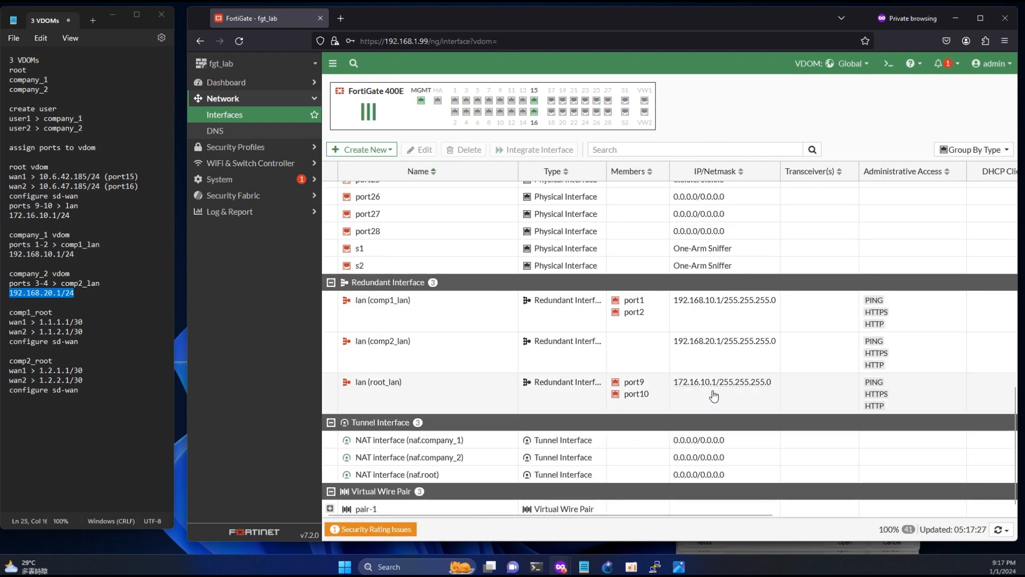
- Edit comp2_lan to add port3 and port4 as member ports
double_click(447, 355)
click(480, 186)
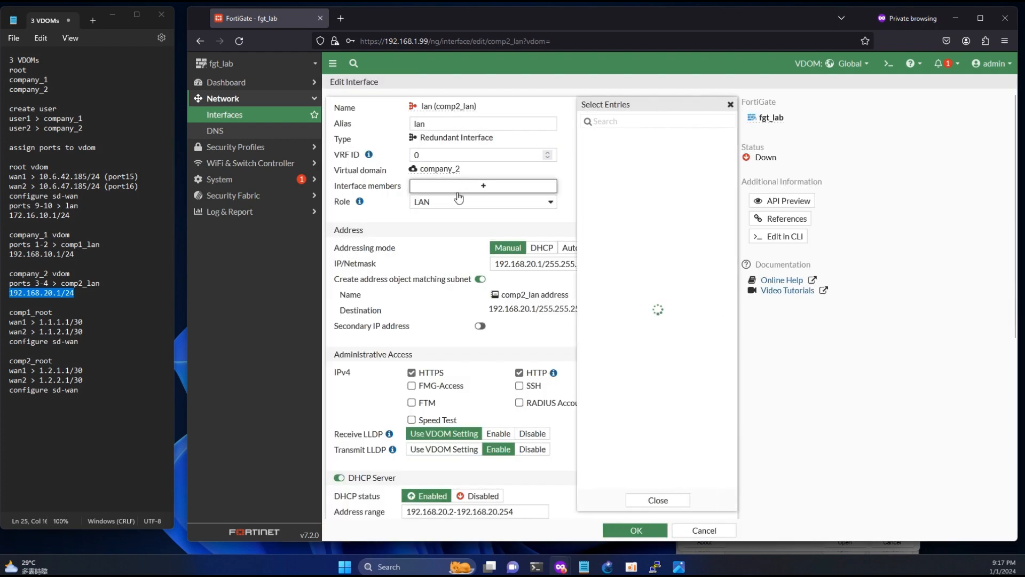
click(606, 137)
click(609, 149)
click(656, 499)
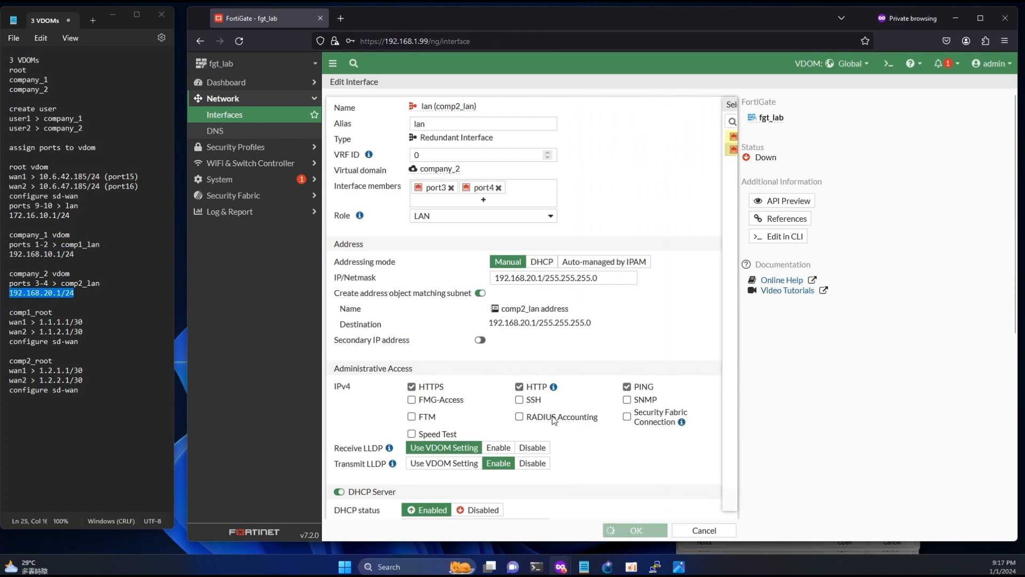
click(635, 529)
- Review the comp1_lan and root_lan entries in the interfaces list
scroll(529, 373, down, 8)
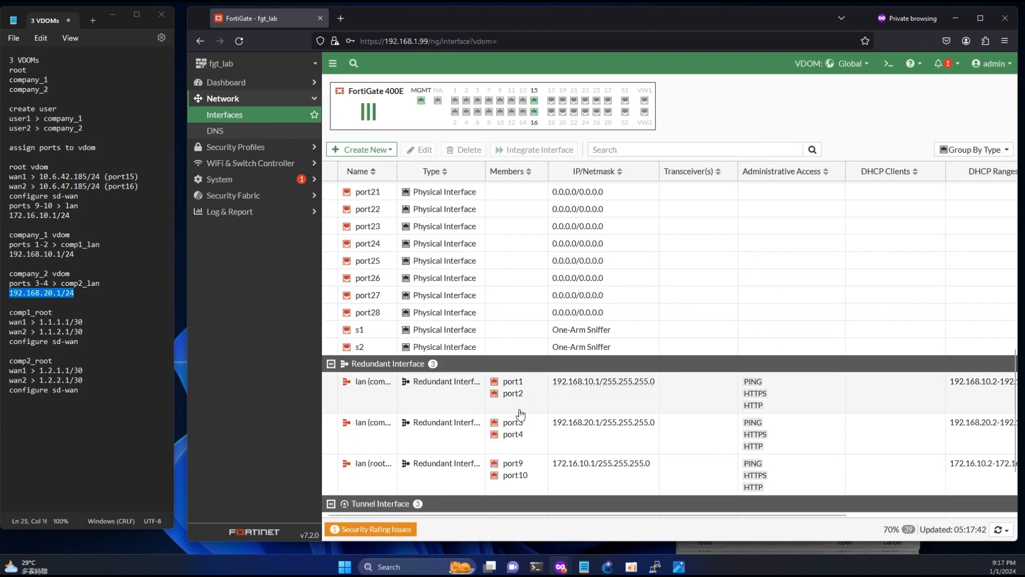
click(961, 387)
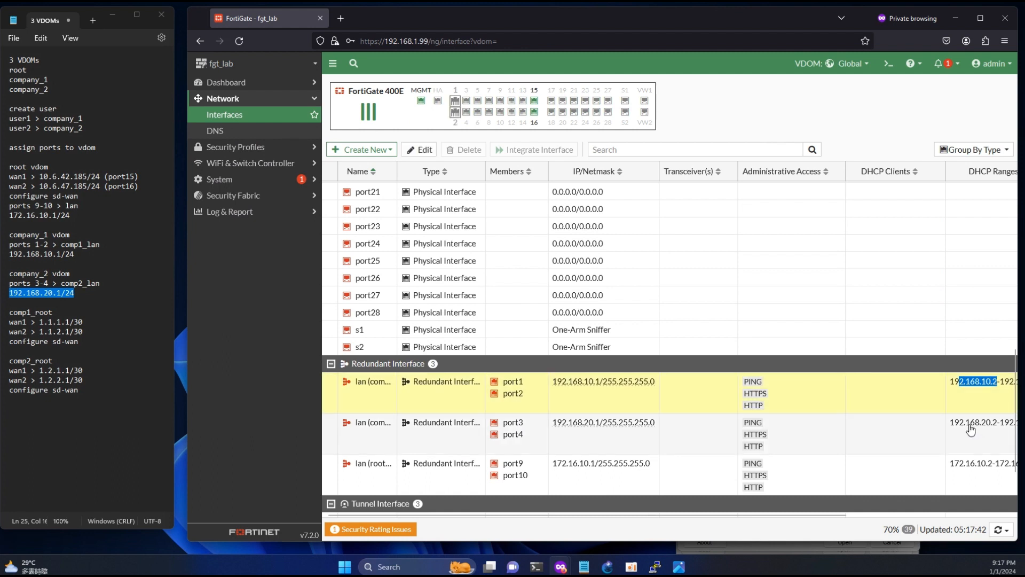
drag(982, 423, 966, 464)
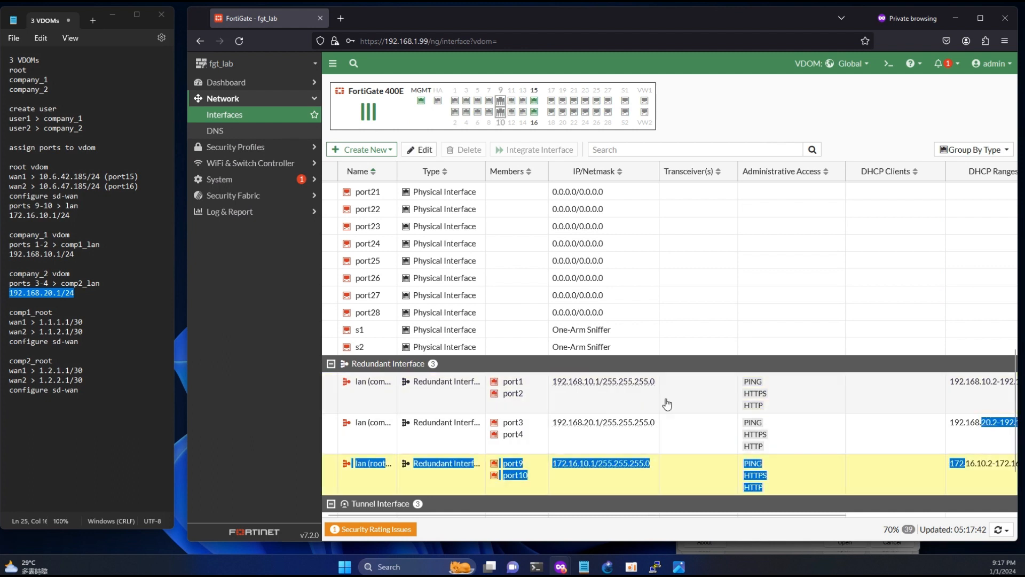
click(248, 365)
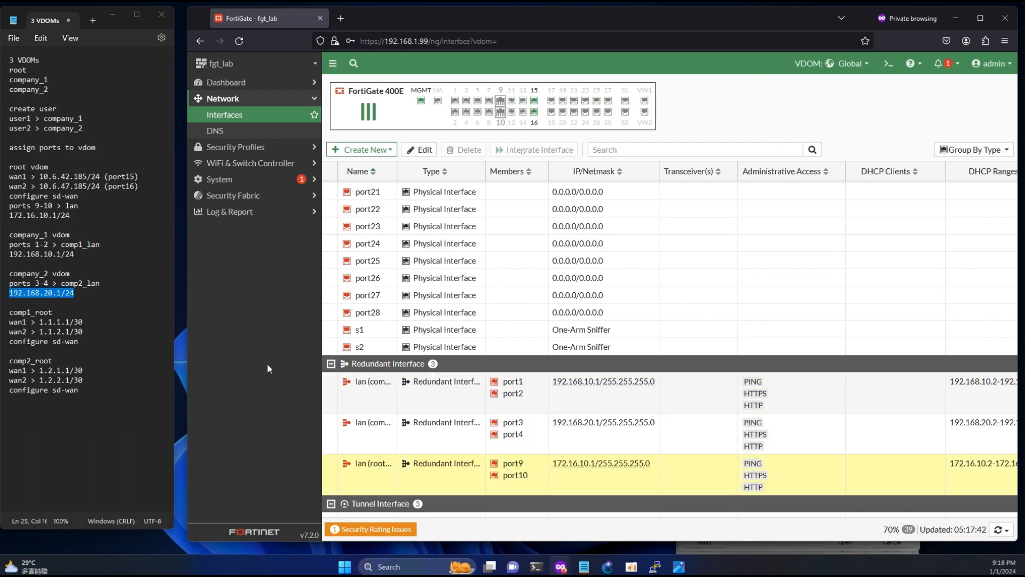
click(365, 150)
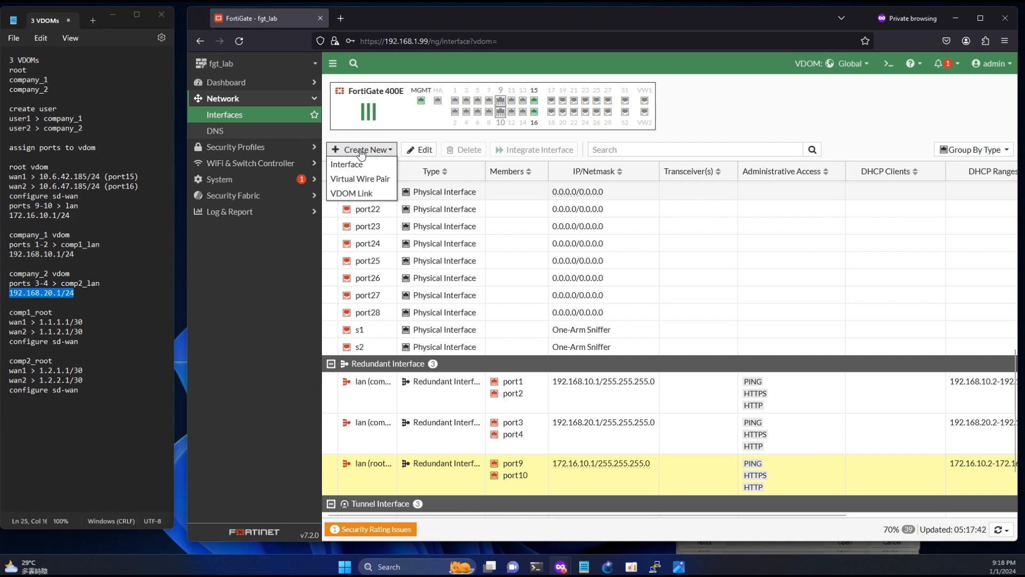
- Start a VDOM link named comp11_root joining company_1 and root
click(356, 194)
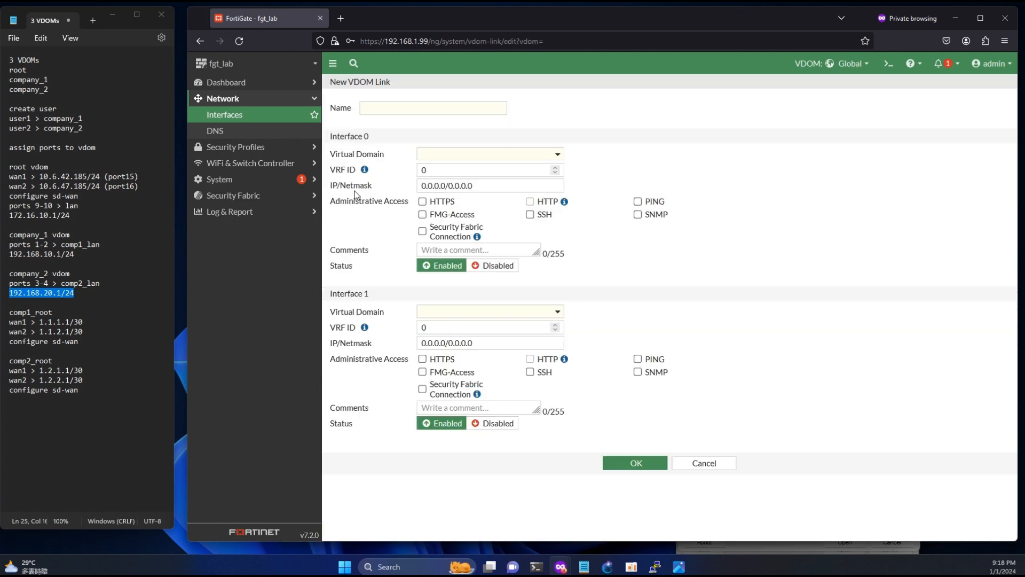
click(371, 107)
text(comp11)
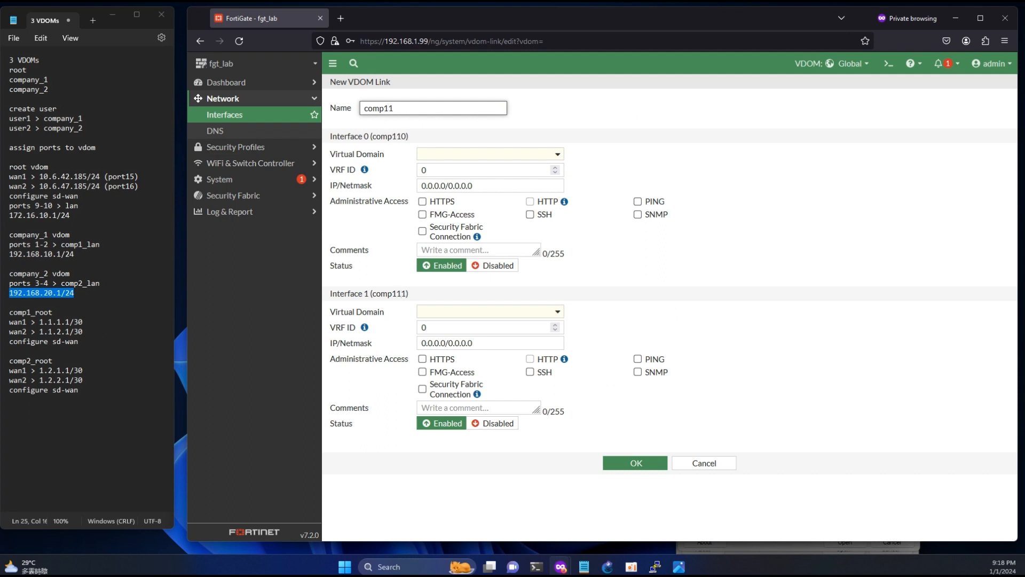
text(_root)
click(446, 154)
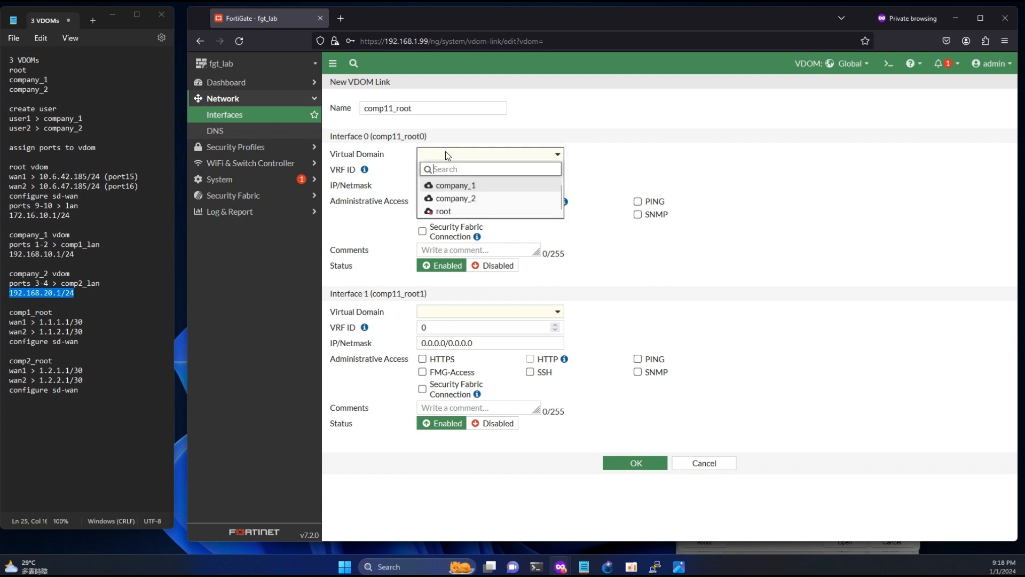
click(448, 186)
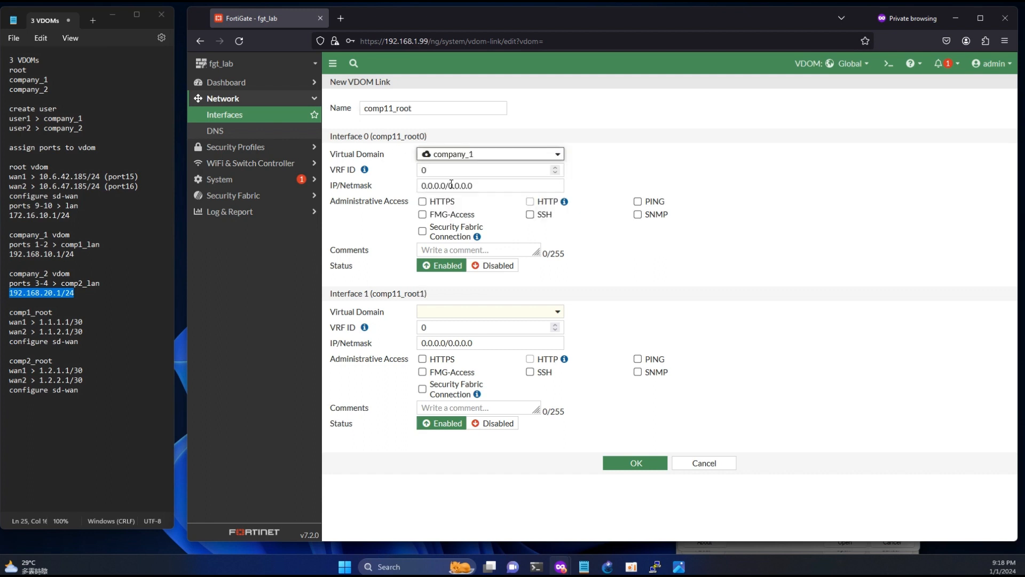
click(449, 315)
click(444, 368)
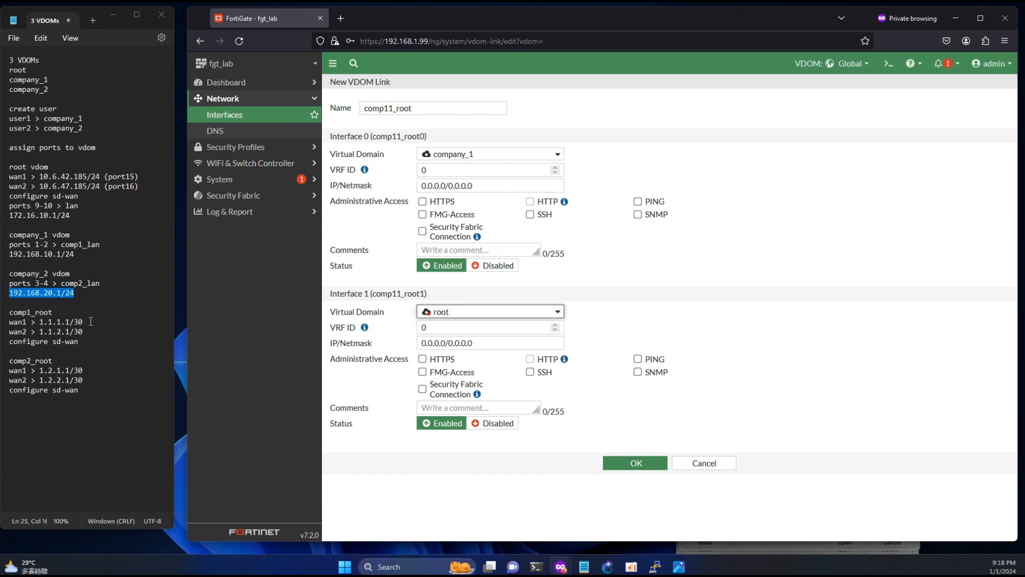
- Address the ends 1.1.1.1/30 and 1.1.1.2/30, allow PING, and save the link
drag(91, 321, 41, 320)
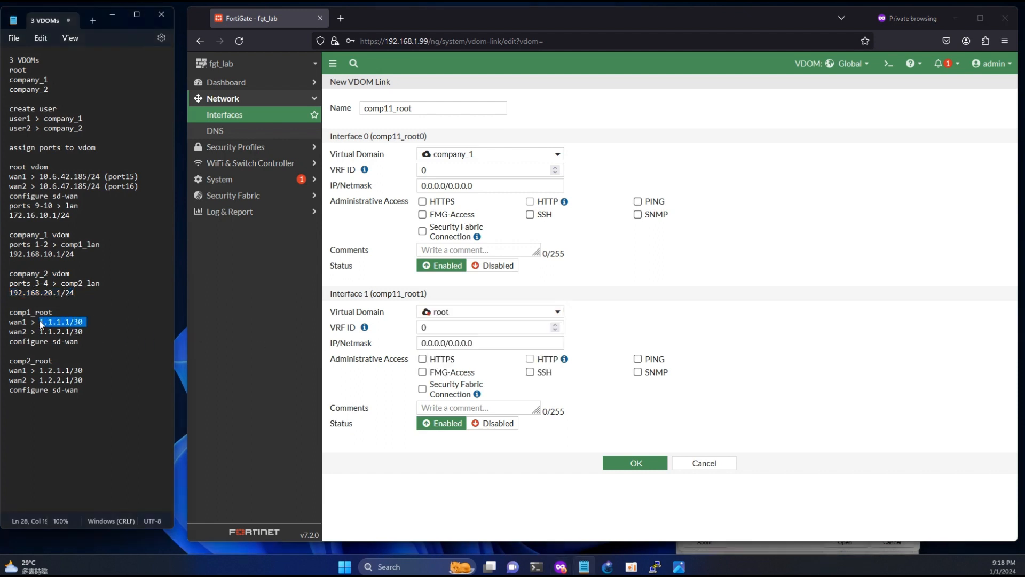
double_click(13, 322)
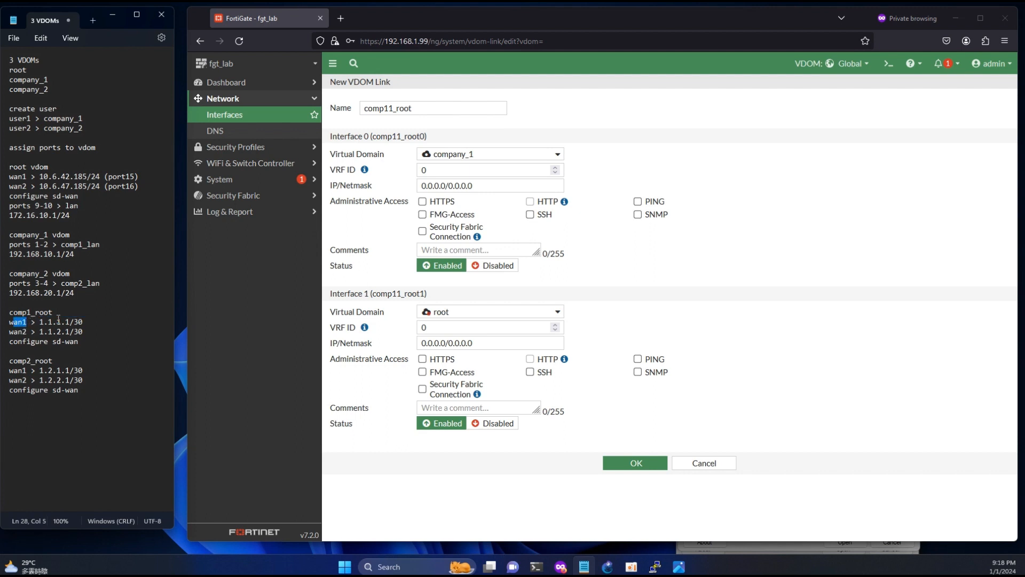
click(491, 184)
key(ctrl+v)
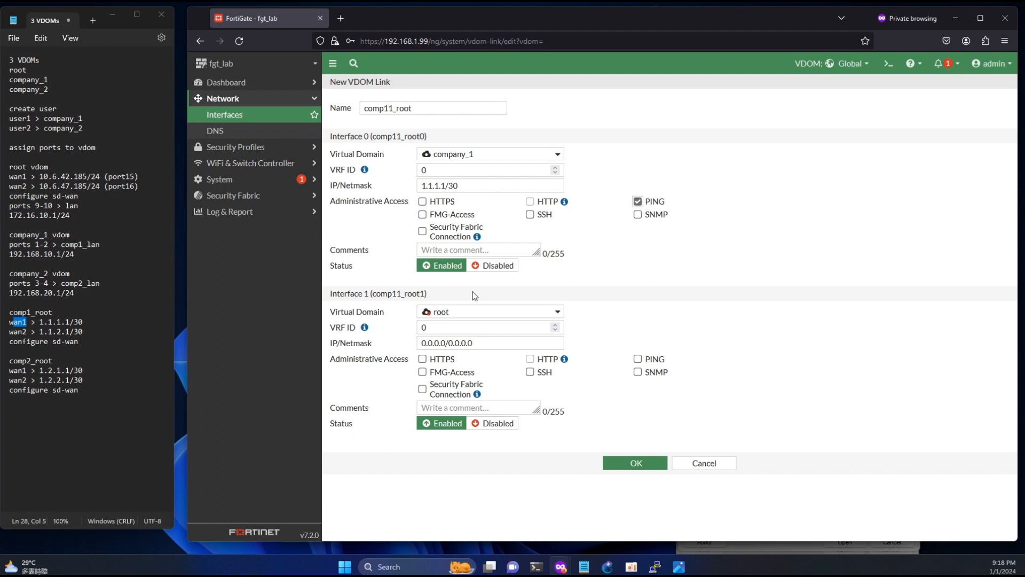
triple_click(453, 343)
key(ctrl+v)
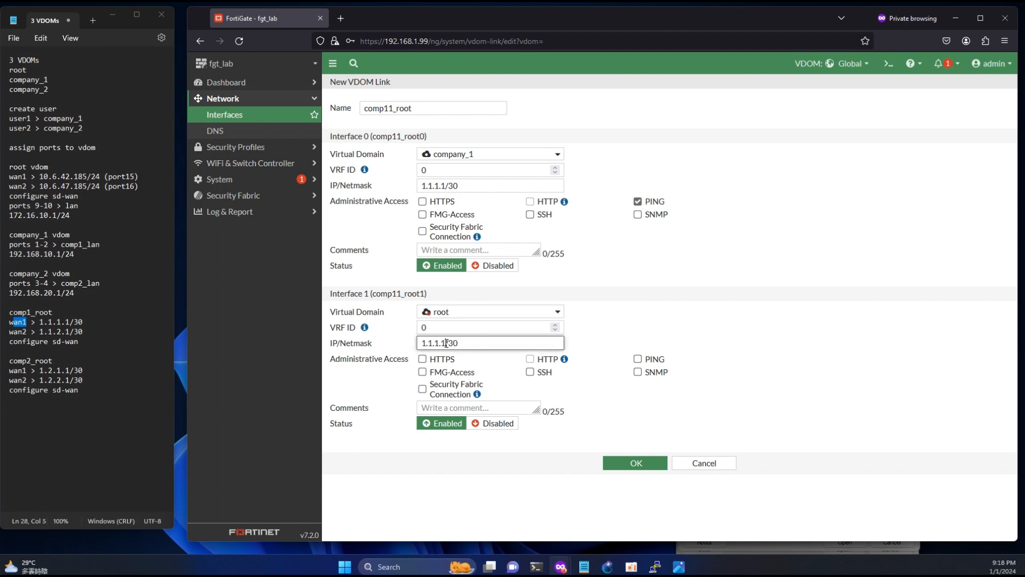
key(Left)
key(Left)
key(Left)
key(BackSpace)
text(2)
click(637, 359)
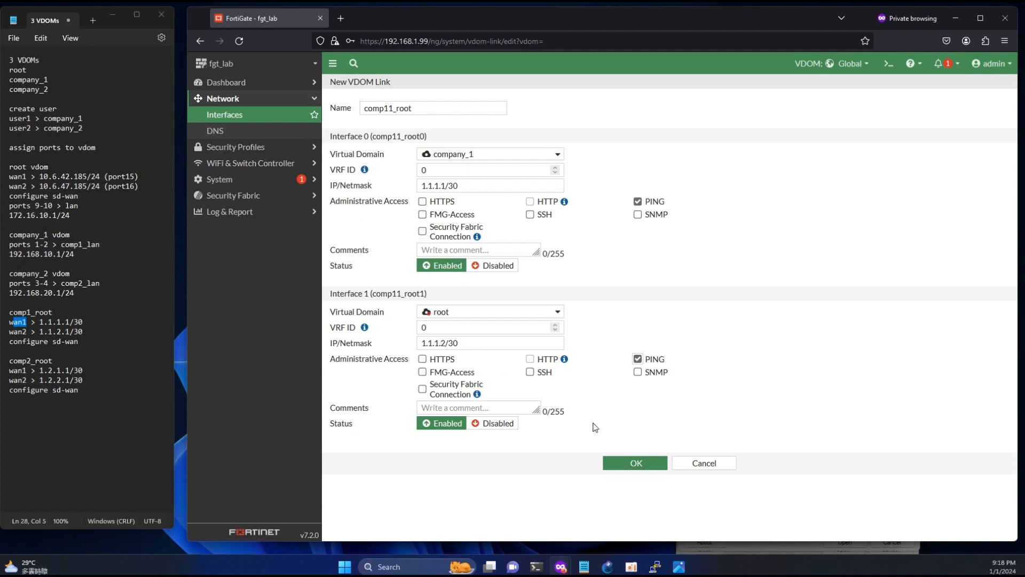
click(630, 464)
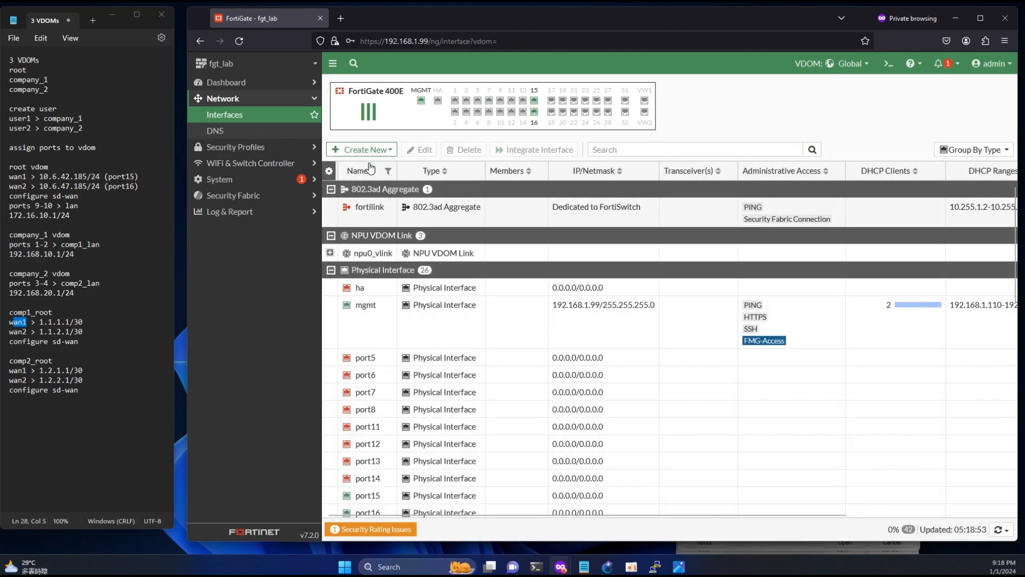
- Create a new VDOM link named comp12_root joining company_1 to root
click(367, 151)
click(360, 193)
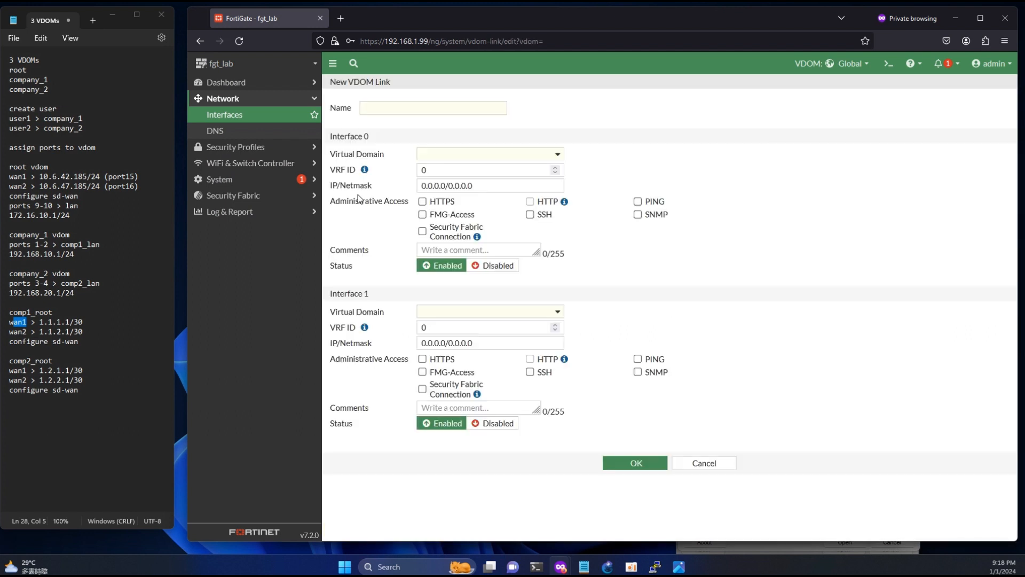
click(380, 108)
text(comp12_)
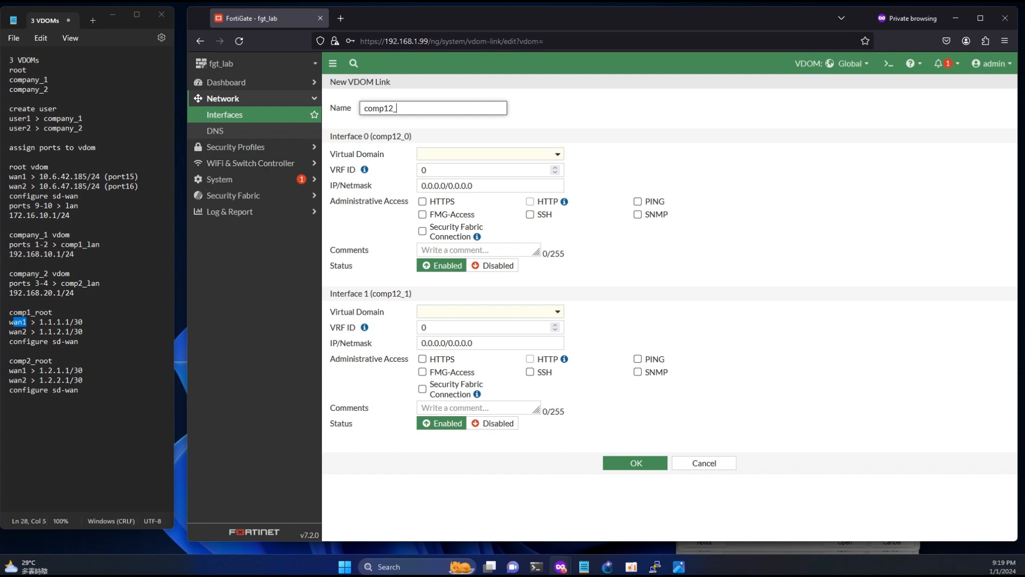
text(root)
click(428, 156)
click(448, 184)
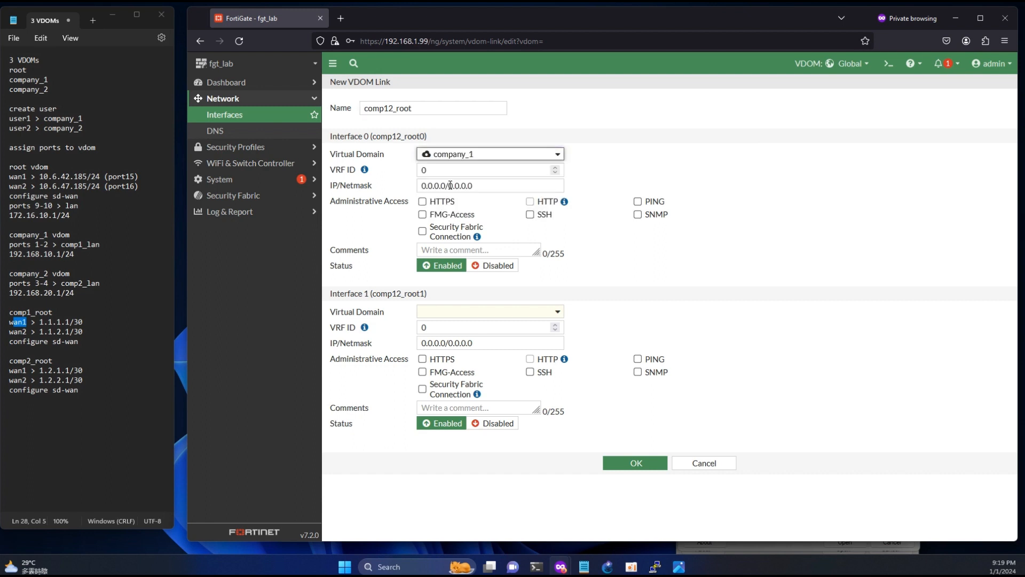
click(462, 313)
click(443, 368)
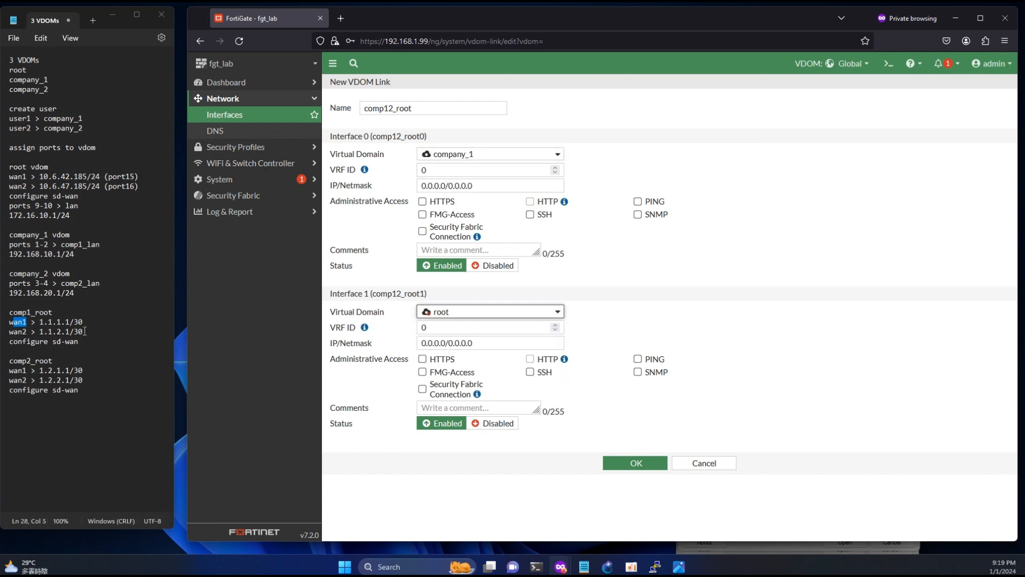
- Address company_1's end 1.1.2.1/30 and root's end 1.1.2.2/30, allow PING on both, and save
drag(85, 331, 40, 331)
key(ctrl+c)
triple_click(432, 185)
key(ctrl+v)
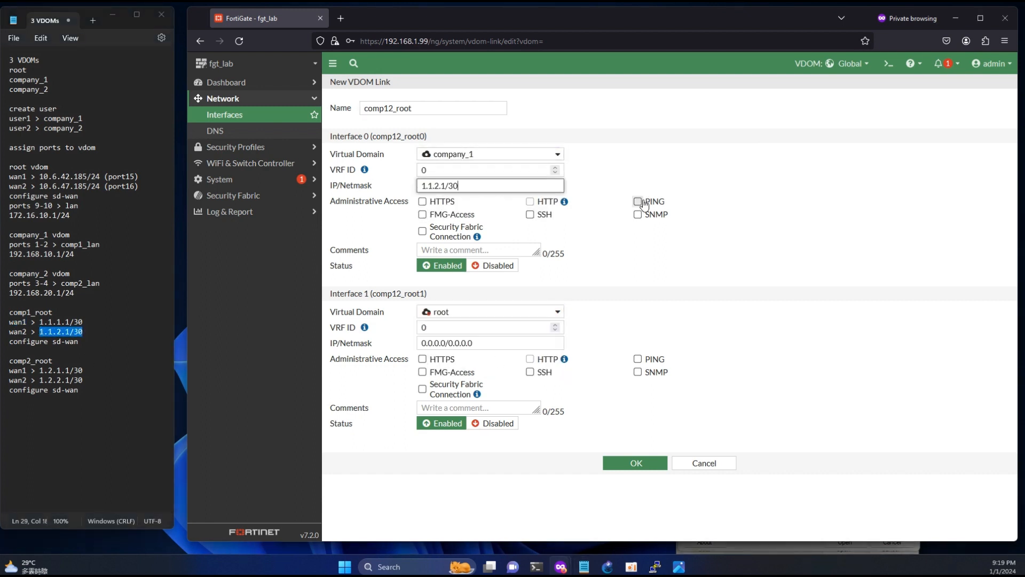
click(637, 201)
triple_click(434, 343)
key(ctrl+v)
click(445, 343)
key(BackSpace)
text(2)
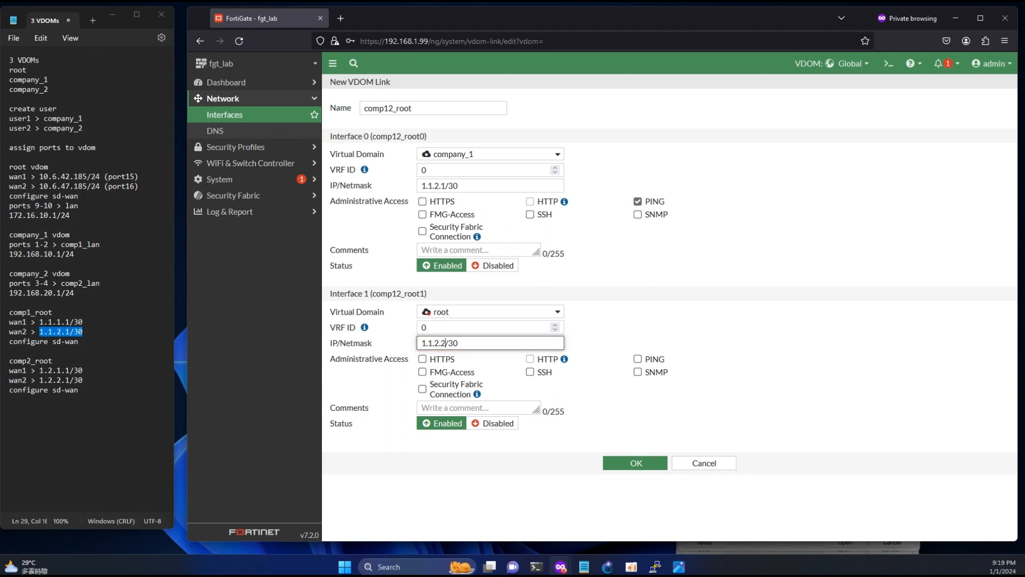
click(638, 359)
click(640, 462)
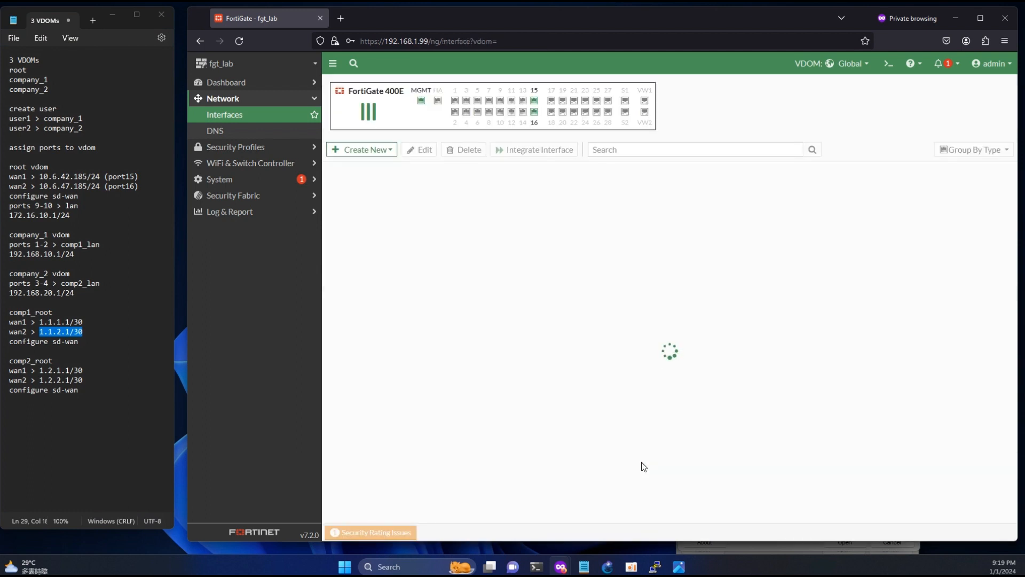
- Expand comp12_root and comp11_root to review their link interfaces
drag(395, 172, 471, 171)
scroll(467, 403, down, 10)
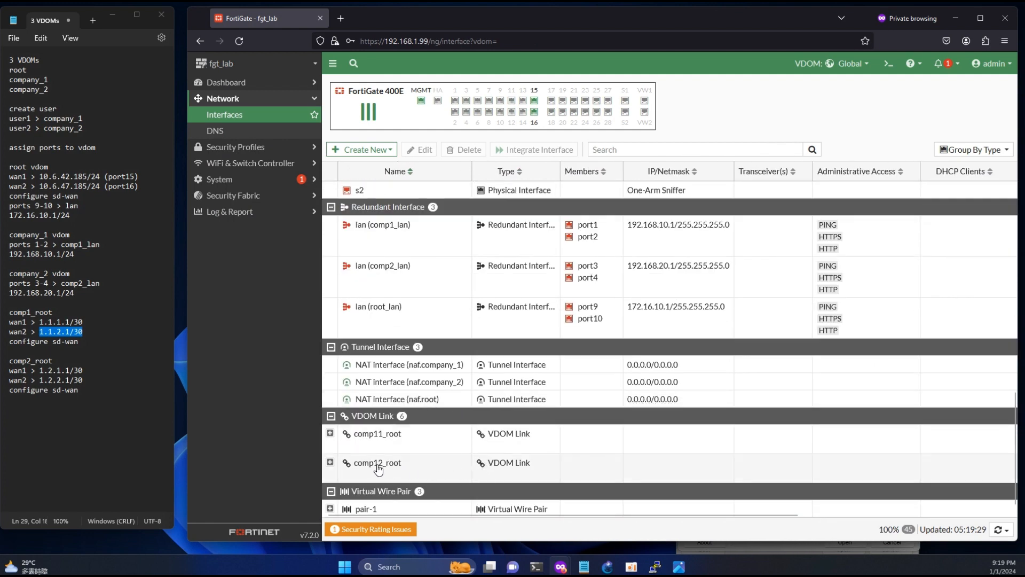
click(330, 462)
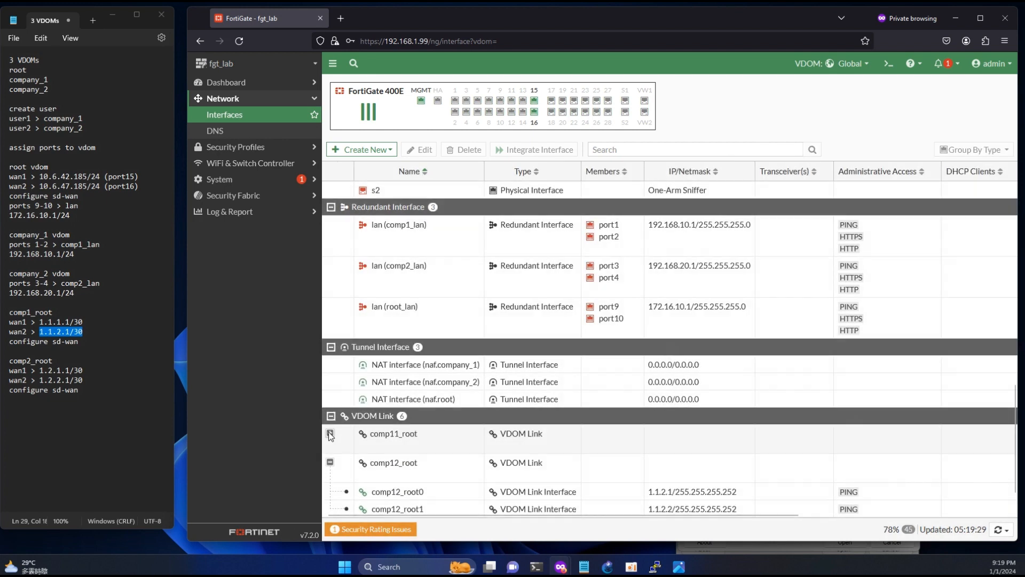
click(329, 433)
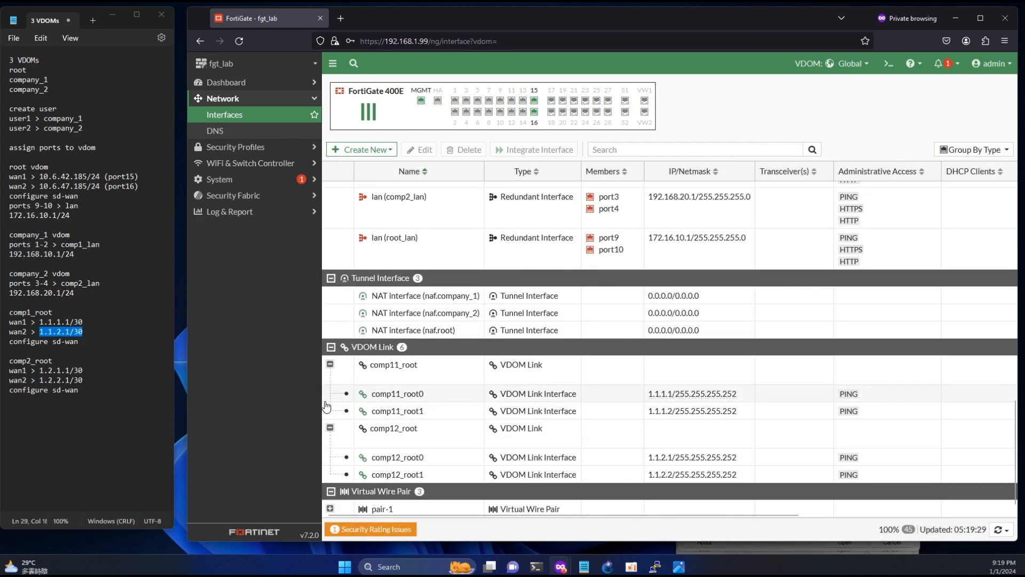
- Create a new VDOM link named comp21_root joining company_2 to root
click(365, 149)
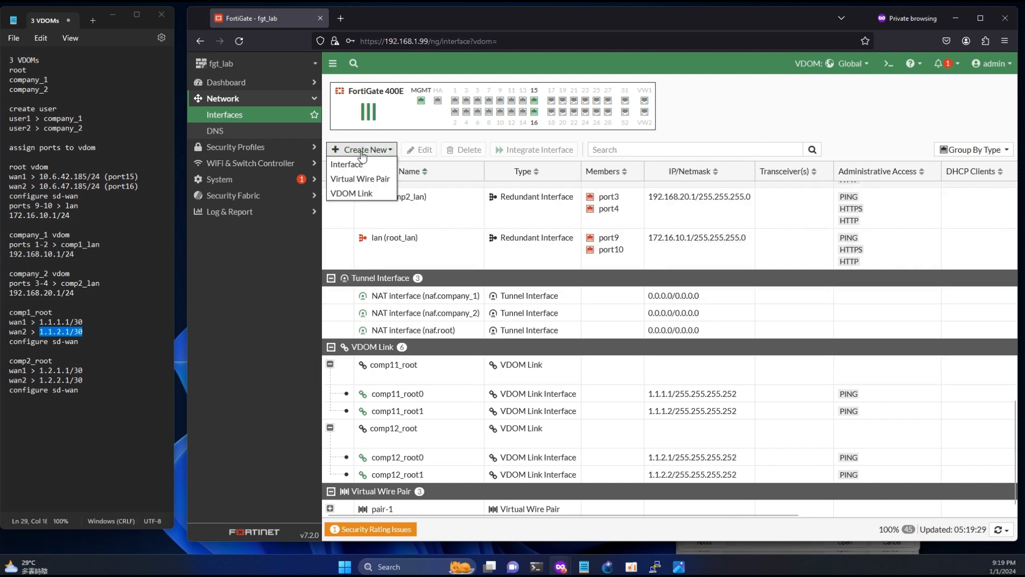
click(354, 192)
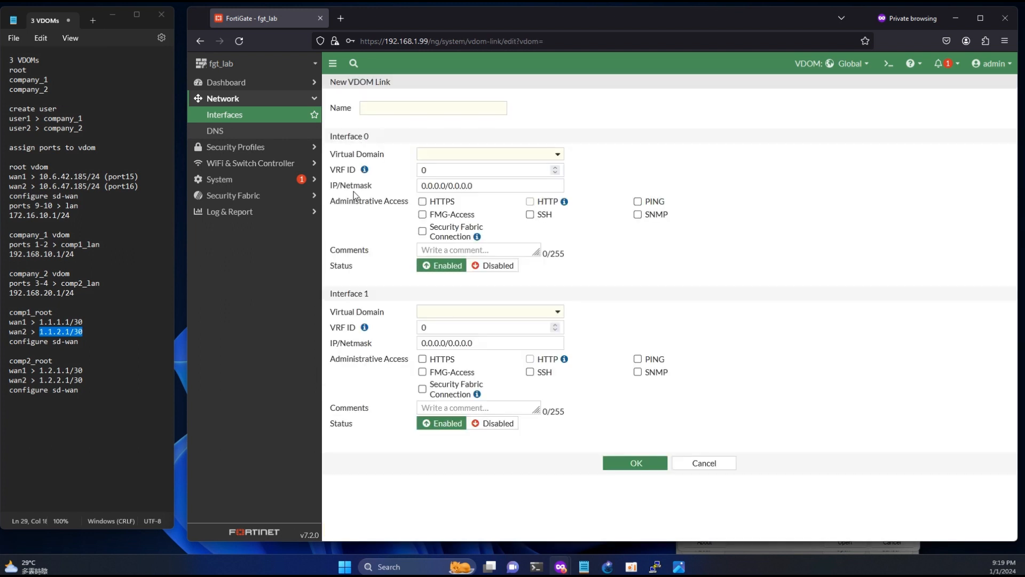
click(393, 114)
text(comp21)
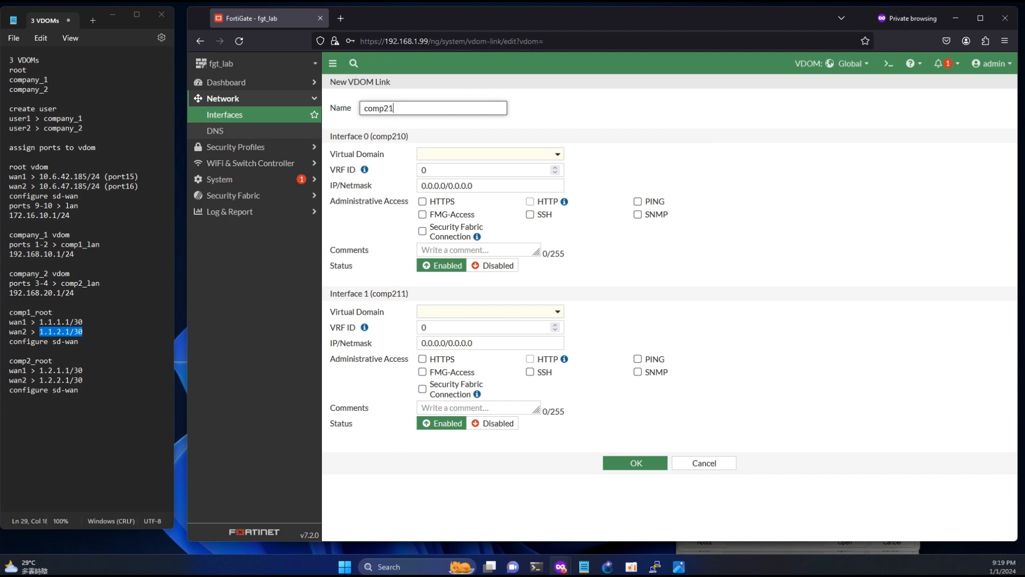
text(_root)
click(447, 158)
click(458, 202)
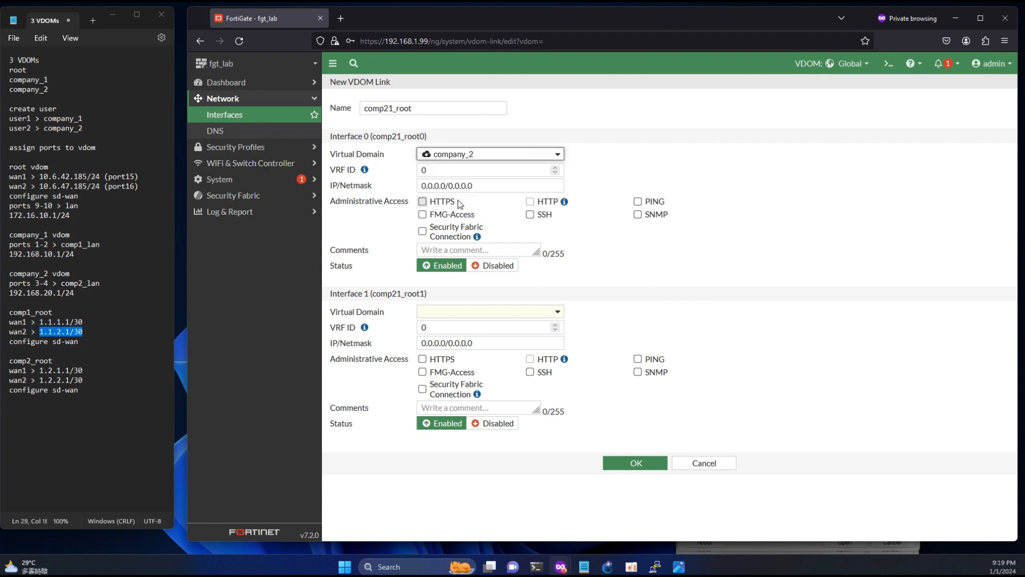
click(460, 312)
click(455, 370)
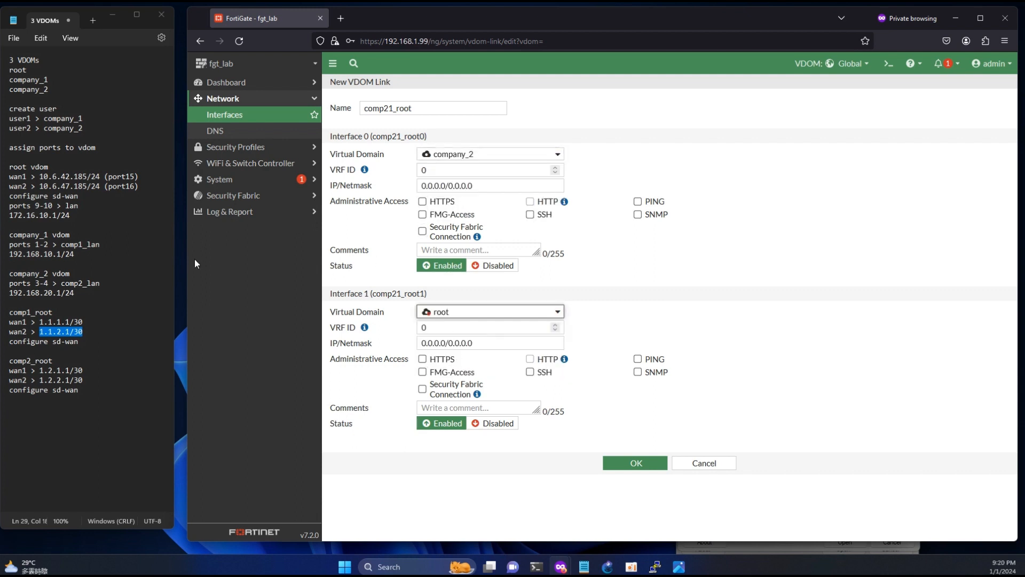
- Address company_2's end 1.2.1.1/30 and root's end 1.2.1.2/30, allow PING on both, and save
drag(83, 370, 38, 371)
key(ctrl+c)
triple_click(478, 185)
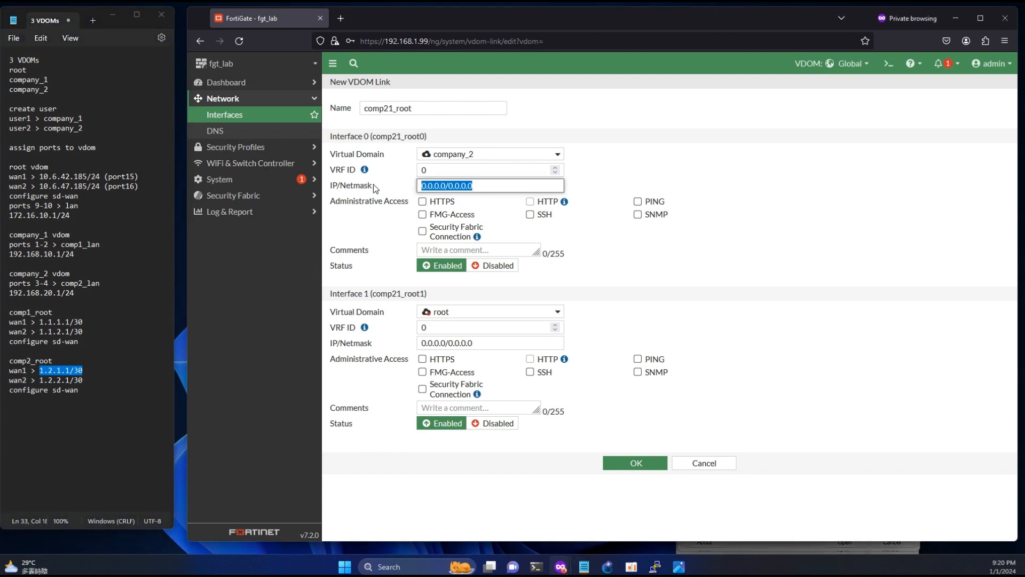
key(ctrl+v)
click(638, 201)
triple_click(513, 343)
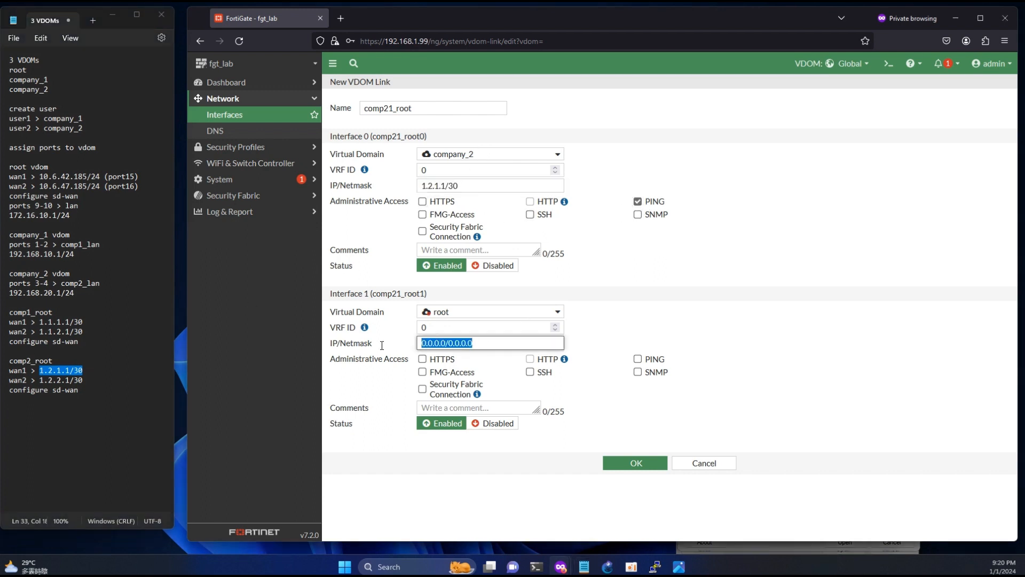
key(ctrl+v)
key(Left)
key(Left)
key(Left)
key(BackSpace)
text(2)
click(638, 358)
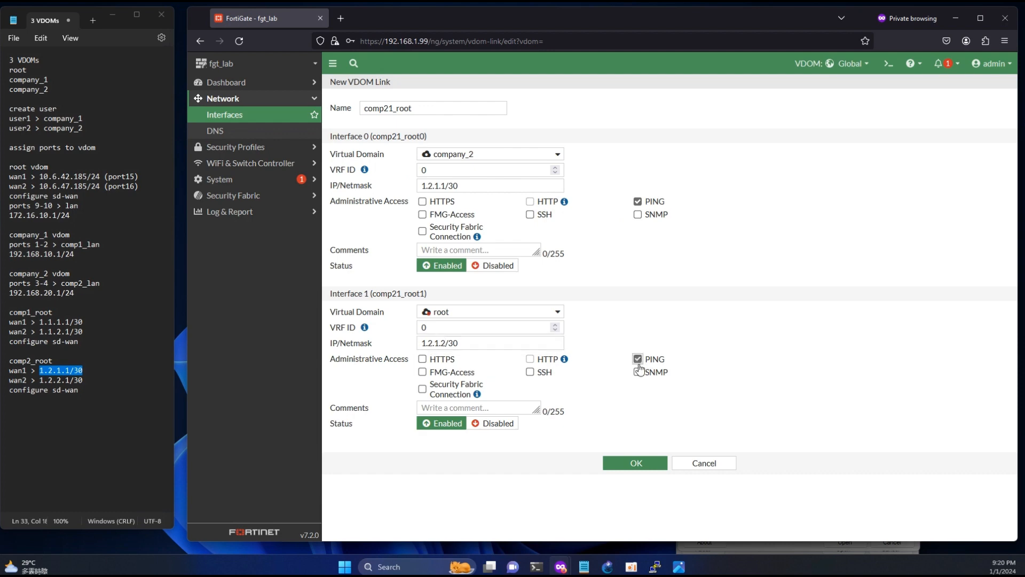
click(640, 462)
scroll(507, 347, down, 15)
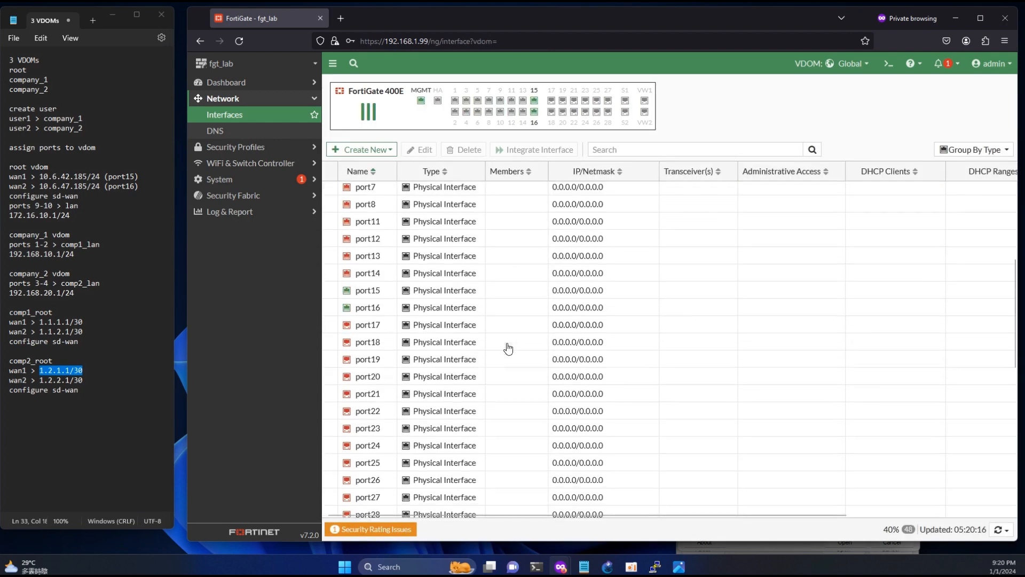
scroll(509, 348, down, 2)
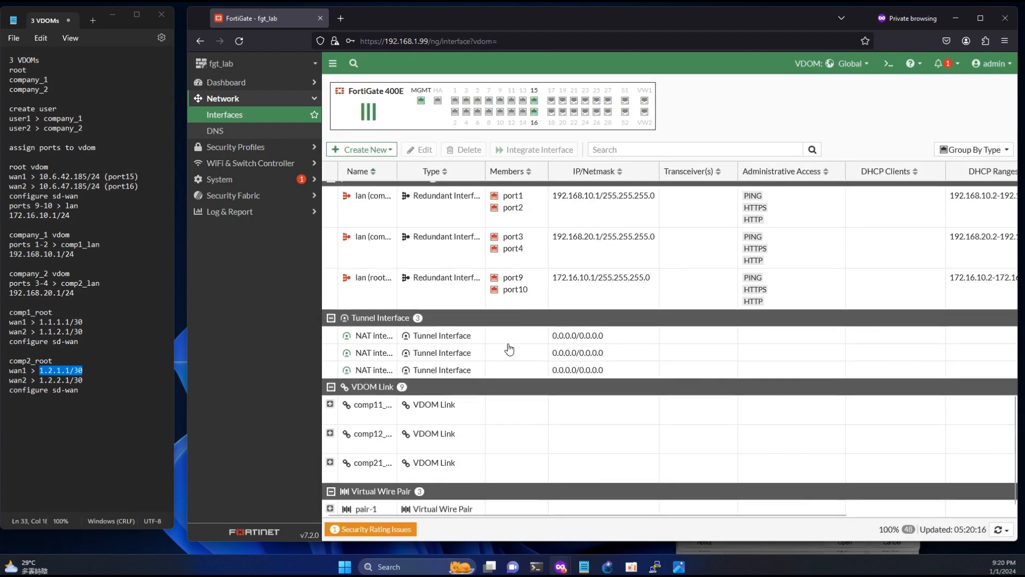
click(362, 149)
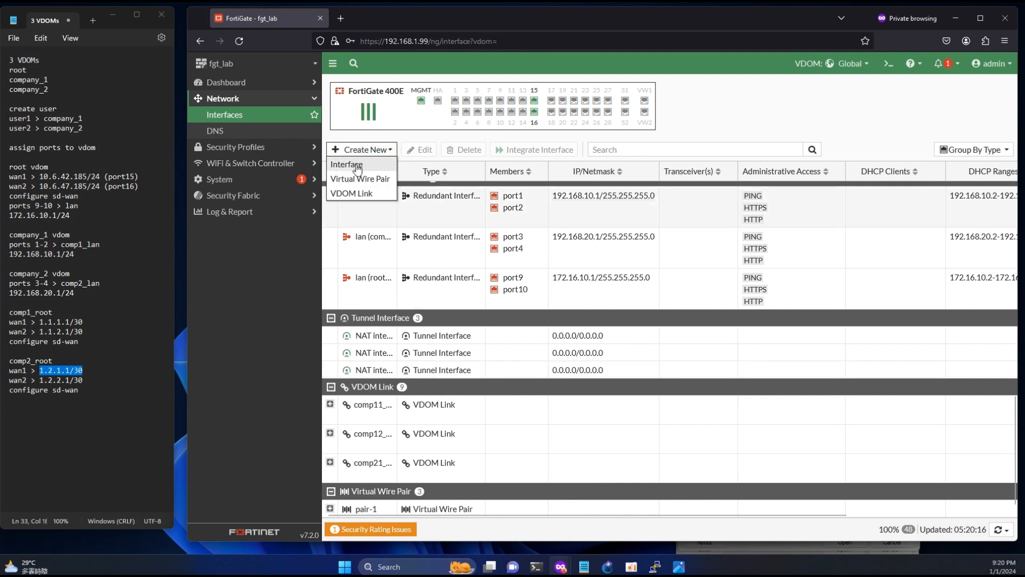
- Create VDOM link comp22_root joining company_2 to root, with PING allowed on both ends
click(352, 193)
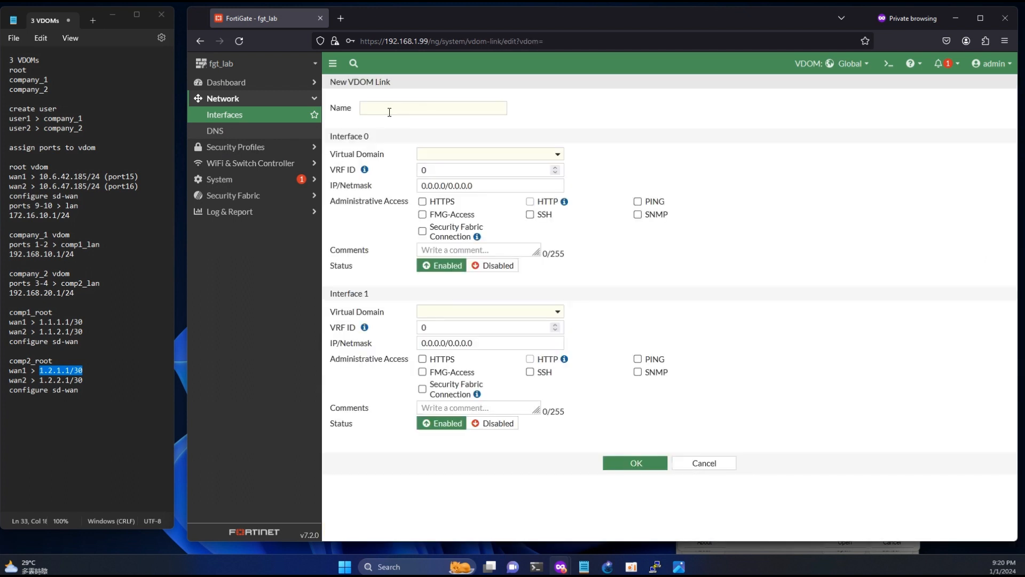
text(comp2)
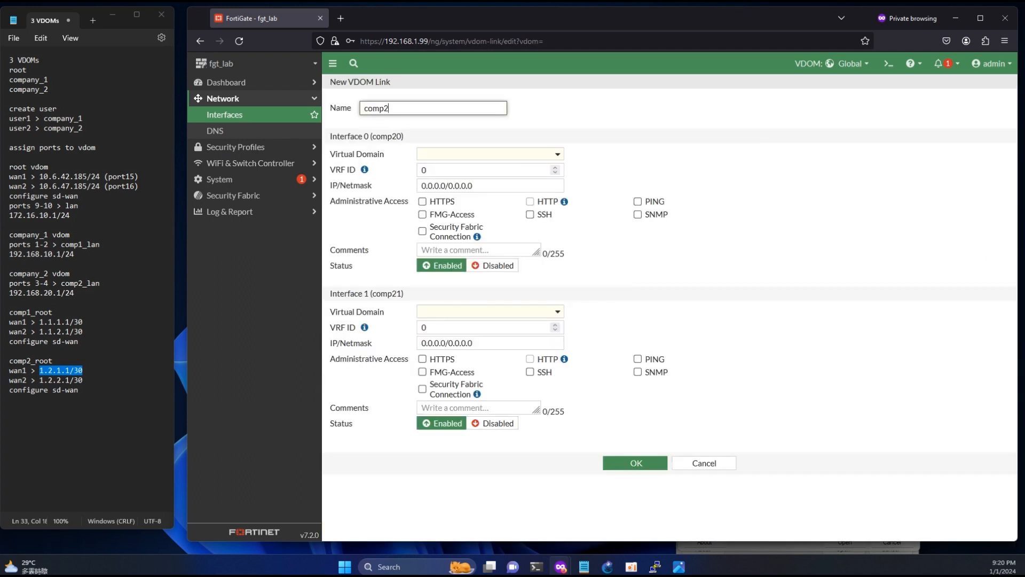
text(2_root)
click(436, 156)
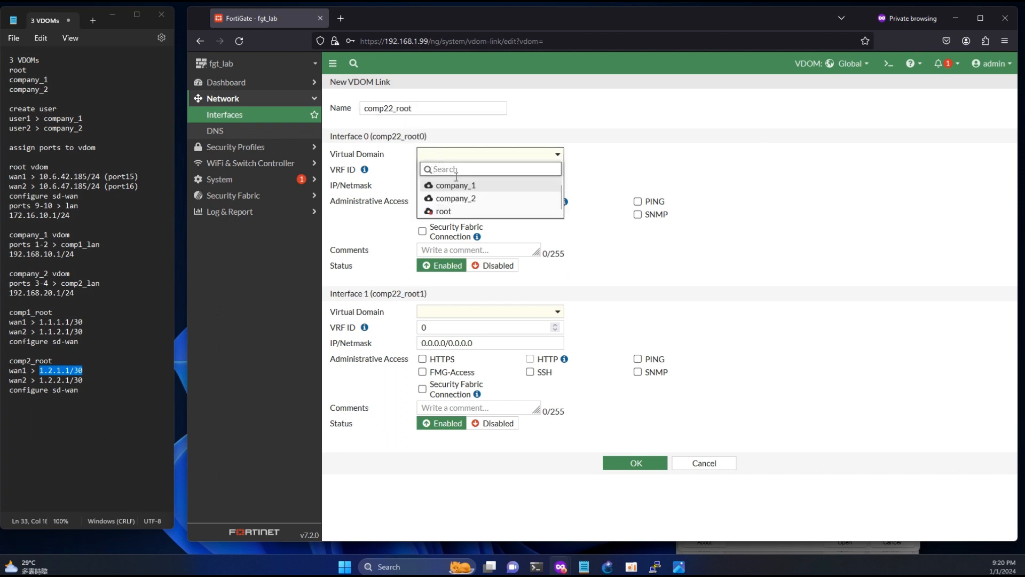
click(454, 180)
click(483, 313)
click(443, 368)
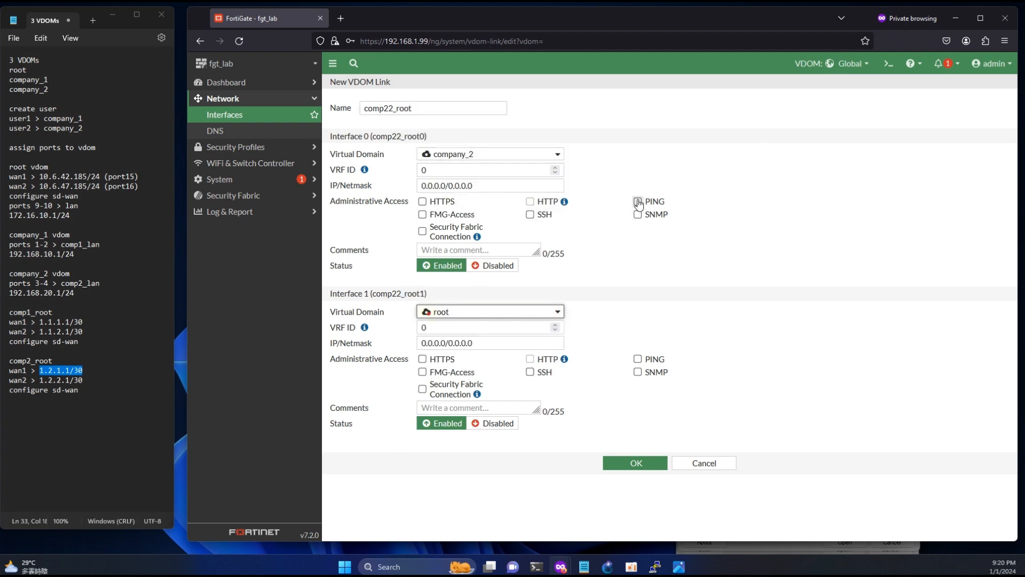
click(638, 201)
click(638, 359)
- Address company_2's end 1.2.2.1/30 and root's end 1.2.2.2/30, then save the link
drag(83, 380, 47, 380)
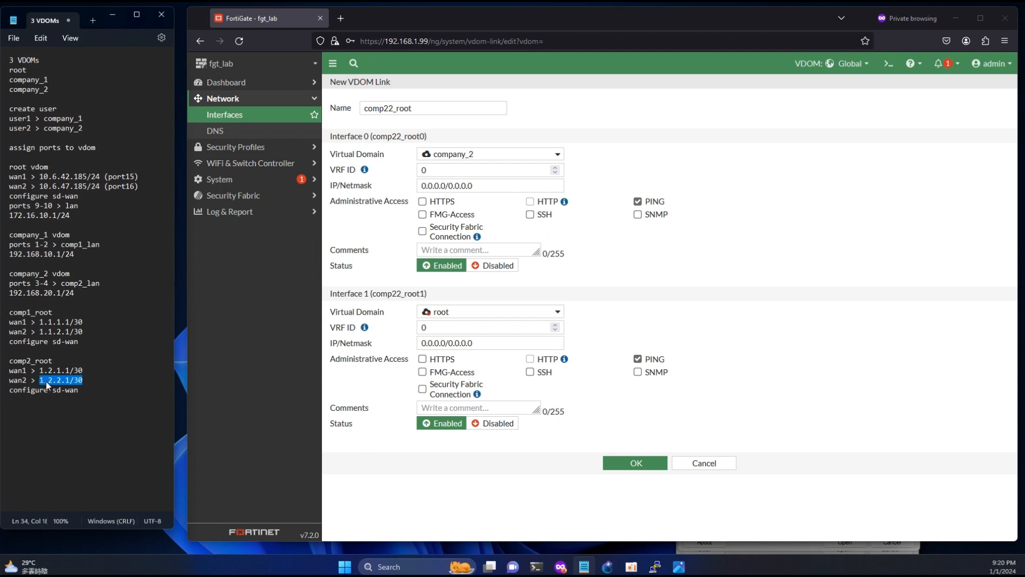
key(ctrl+c)
click(483, 186)
key(ctrl+v)
click(439, 342)
key(ctrl+v)
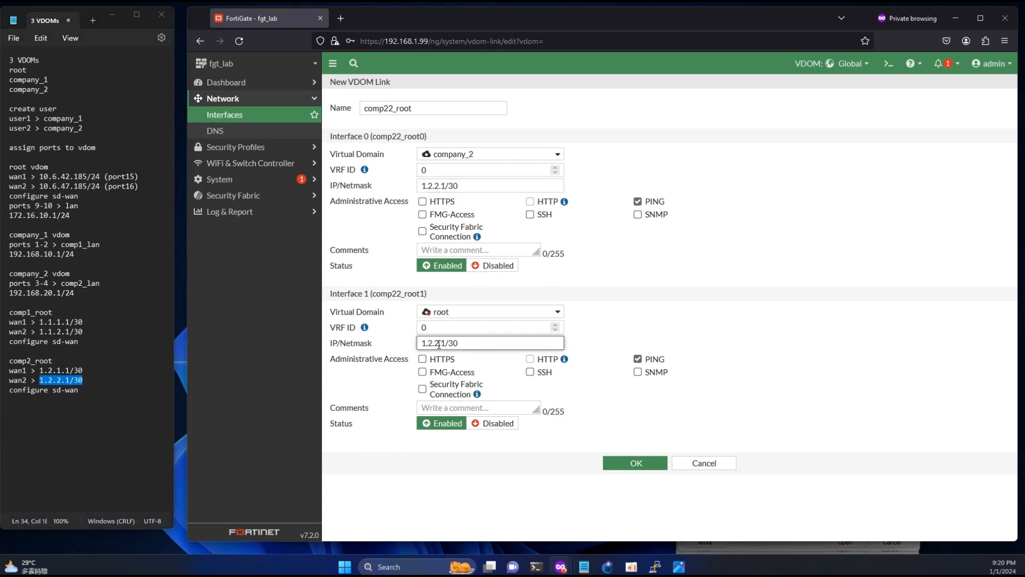
key(Left)
key(Left)
key(Left)
key(BackSpace)
text(2)
click(634, 463)
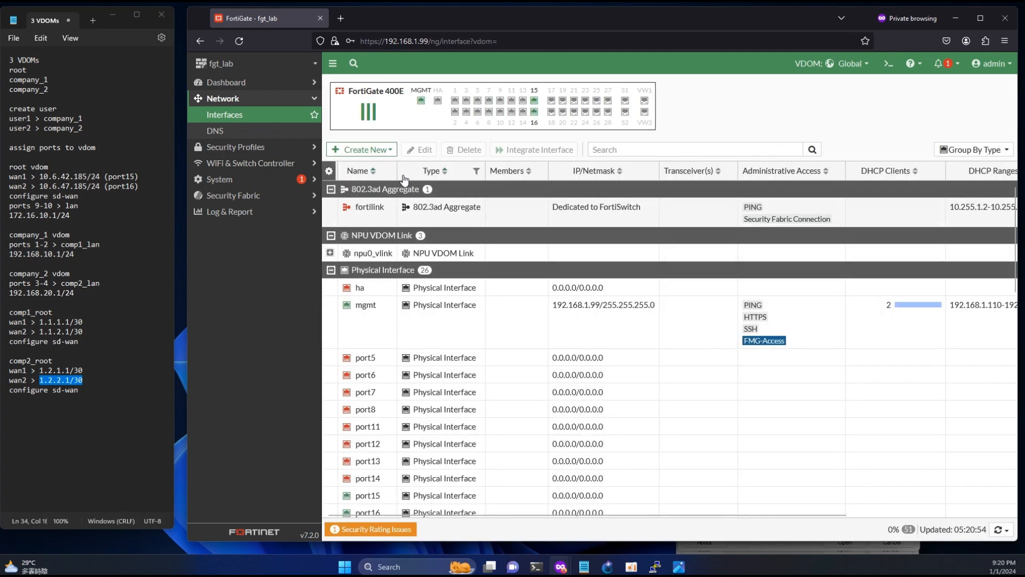
- Expand the four VDOM links to check their interface ends and addresses
scroll(472, 310, down, 6)
scroll(471, 310, down, 5)
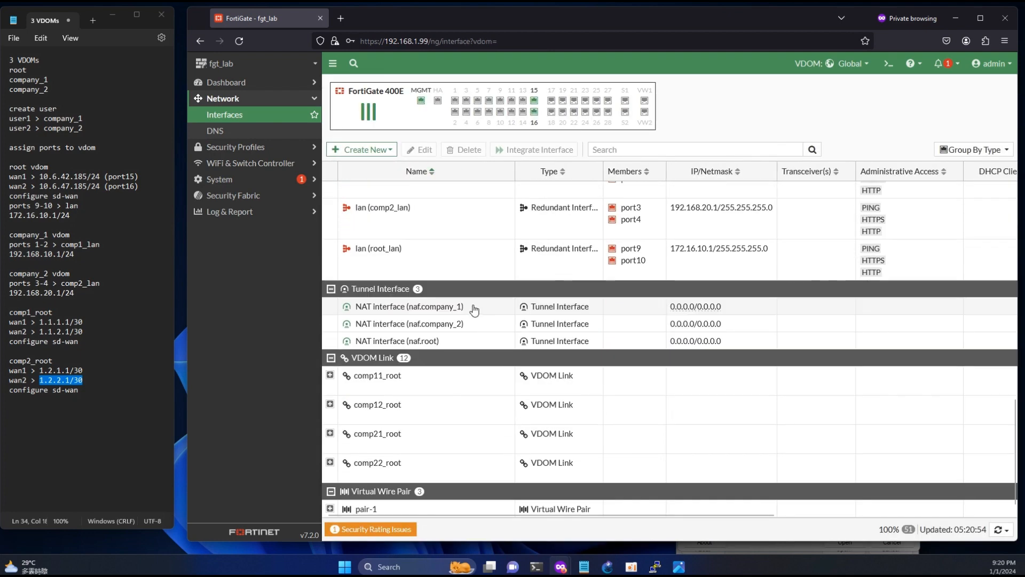
click(330, 375)
click(330, 439)
scroll(602, 366, down, 1)
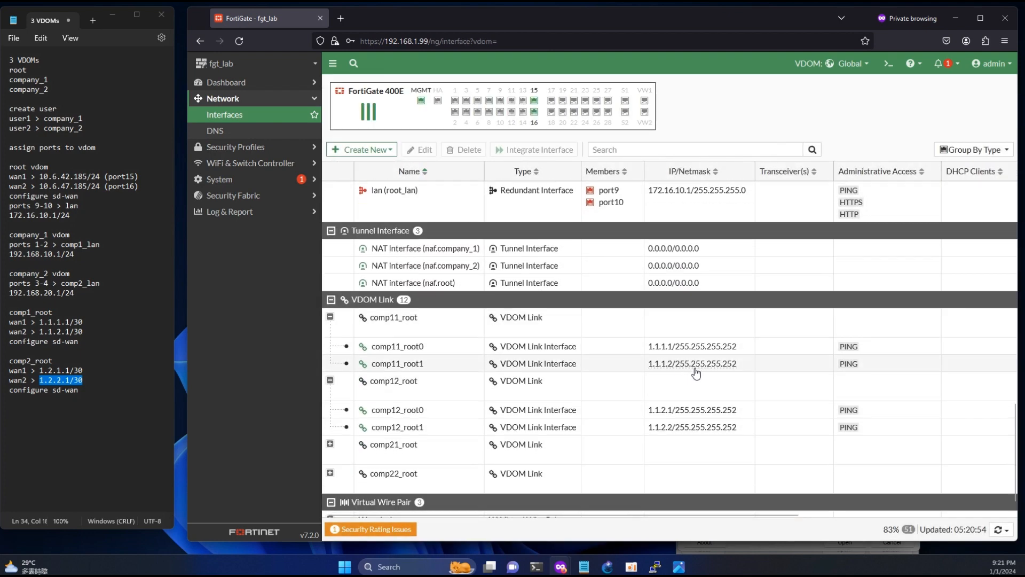
click(721, 347)
click(712, 425)
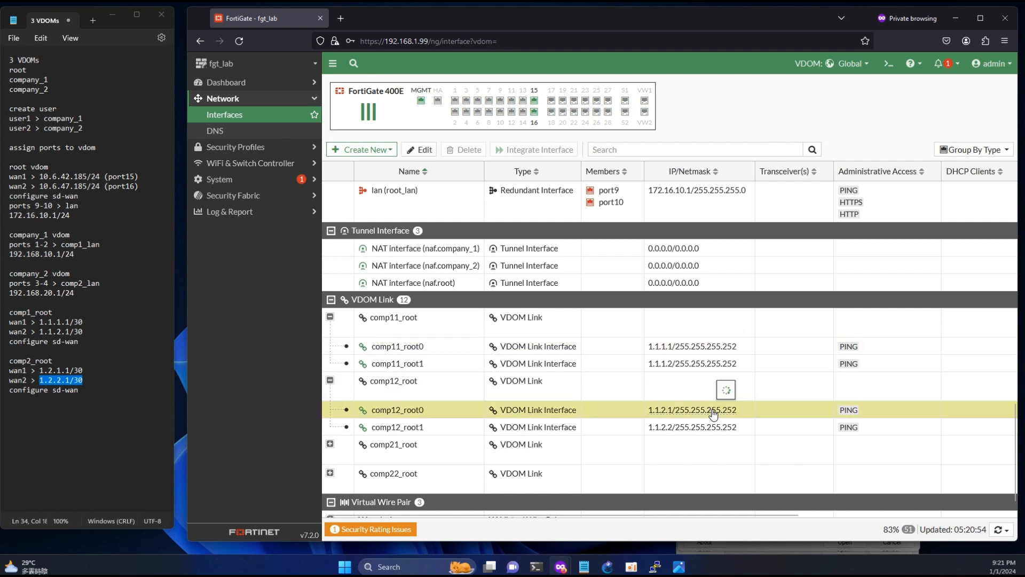
click(706, 368)
click(330, 369)
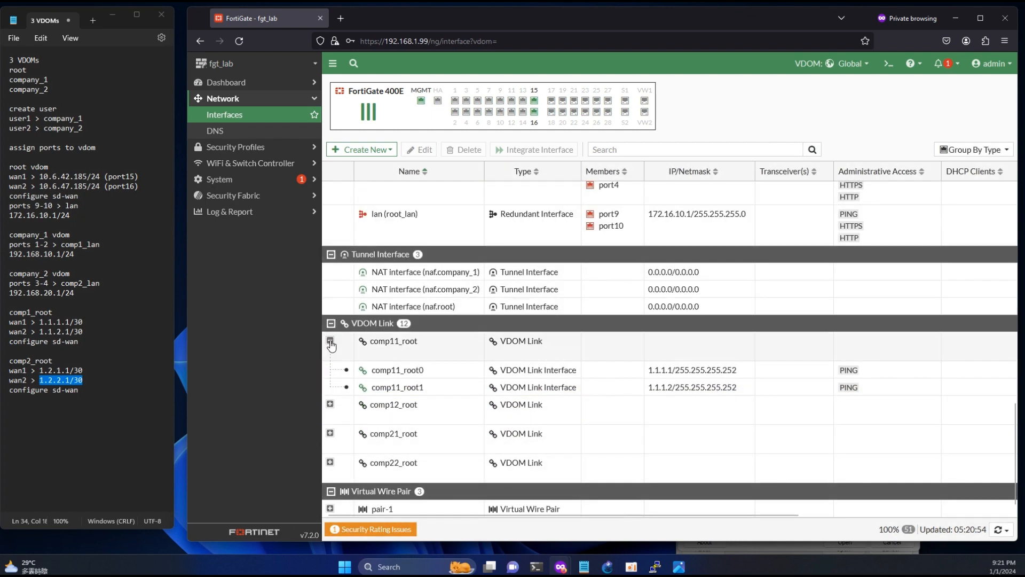
click(330, 344)
click(330, 433)
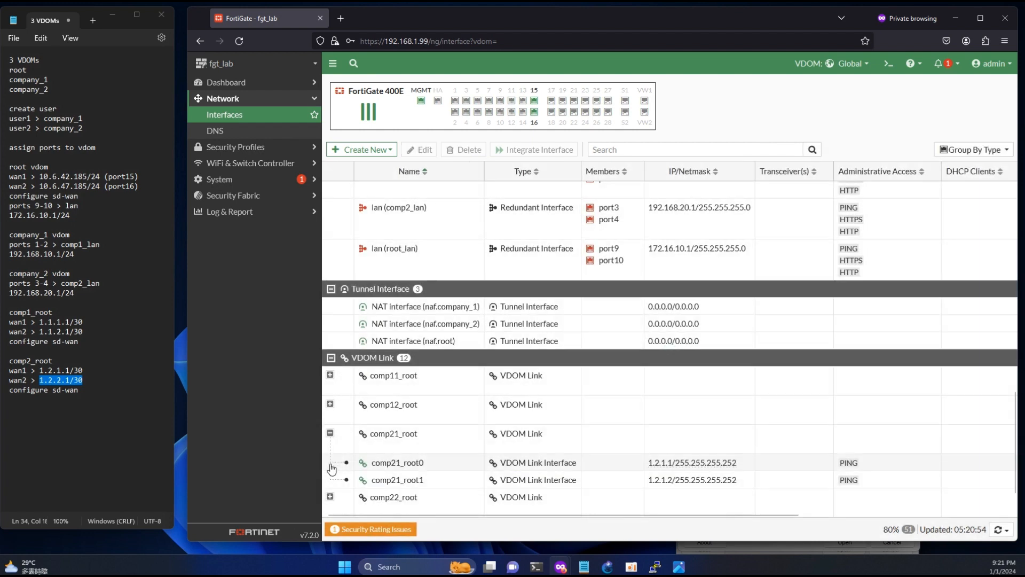
scroll(333, 465, down, 1)
click(331, 463)
scroll(434, 396, down, 1)
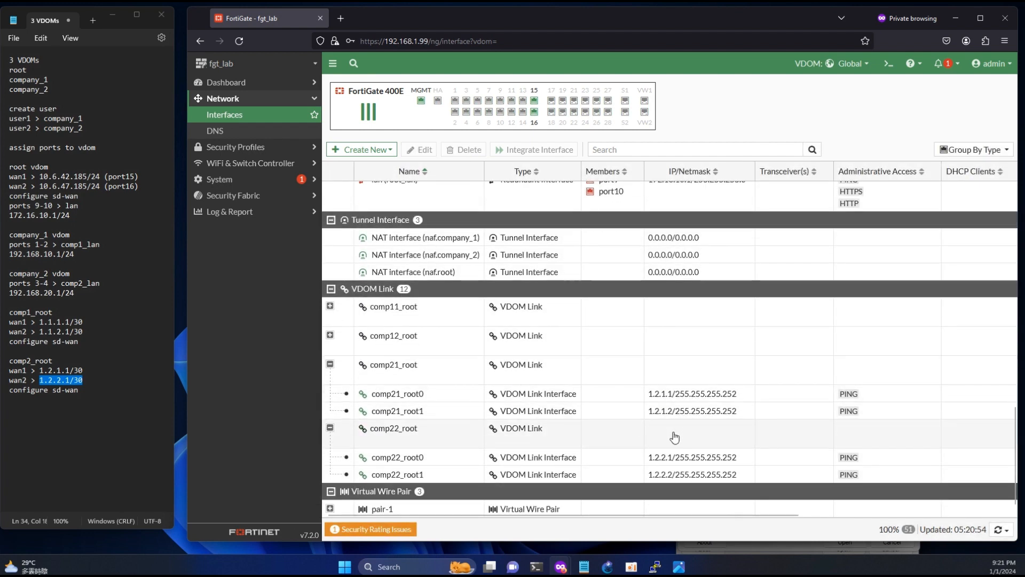
- Consult the network diagram, then switch the GUI from Global to the root VDOM
click(681, 567)
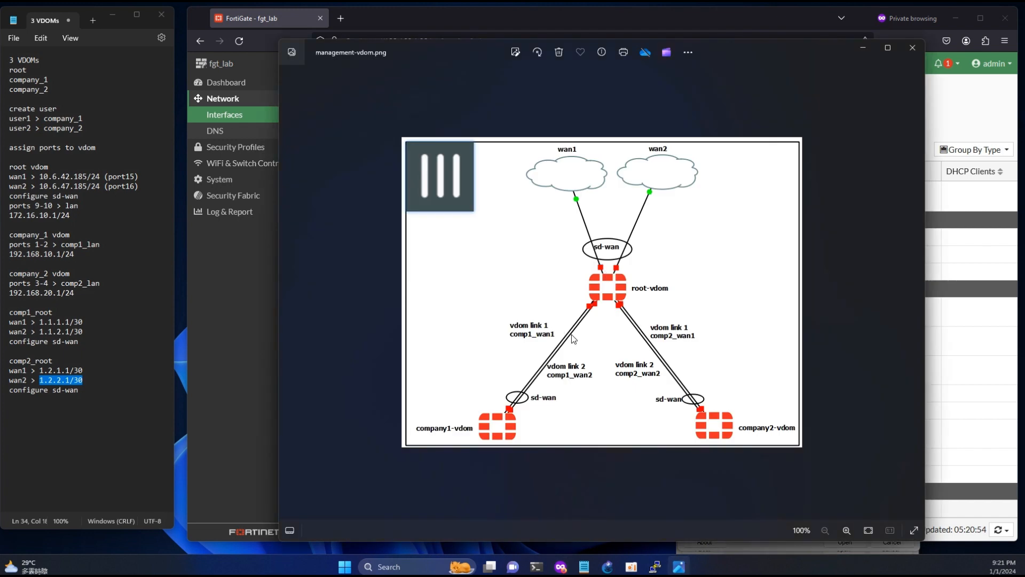
key(alt+Tab)
click(831, 63)
click(815, 125)
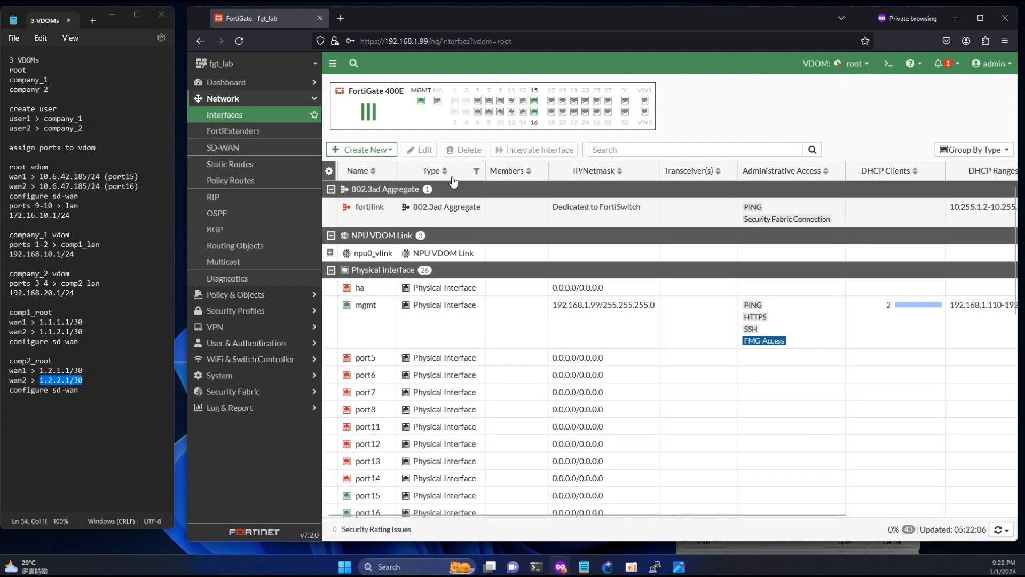
- Create zone comp1_link with members comp11_root1 and comp12_root1
click(356, 150)
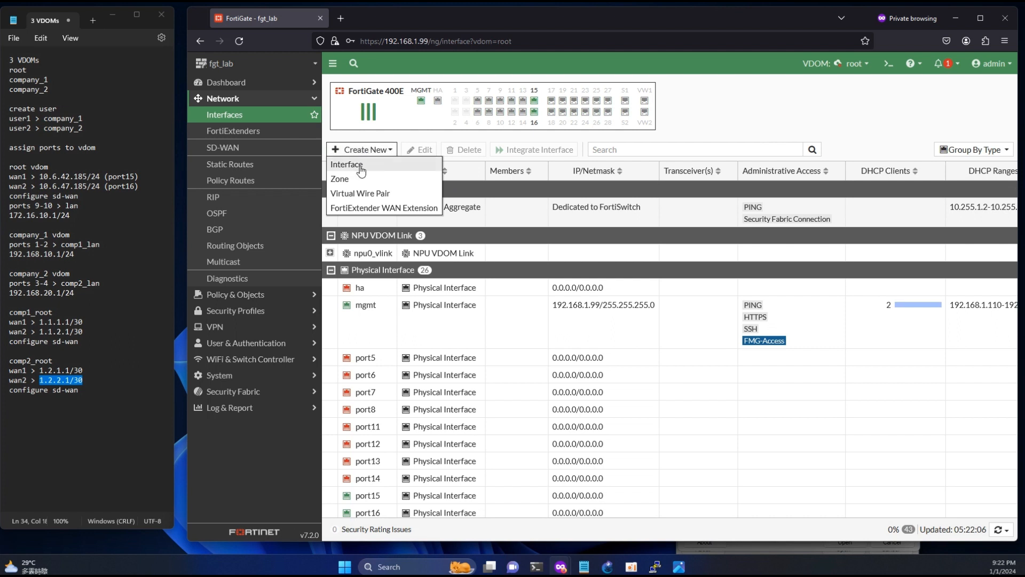
click(350, 181)
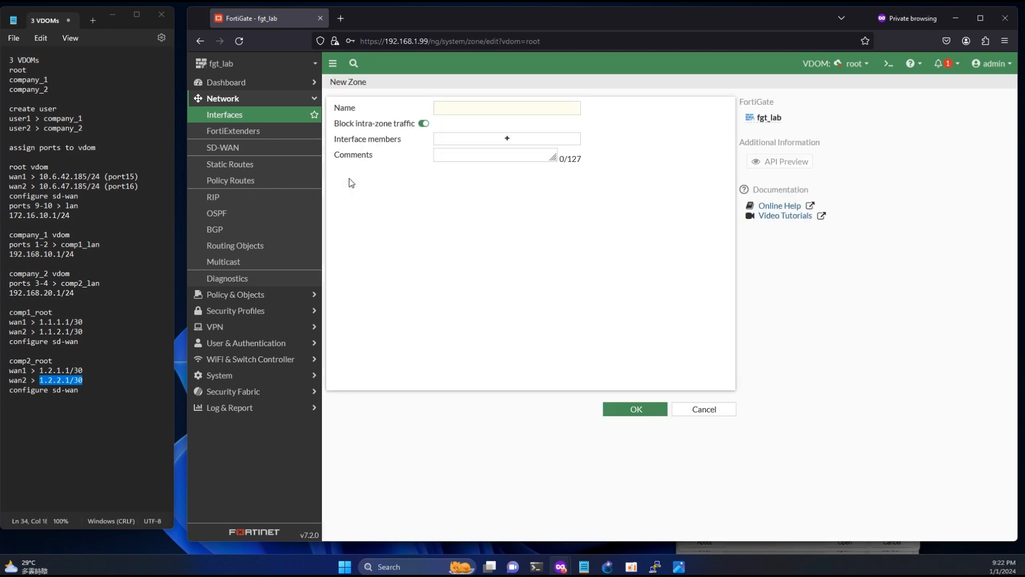
click(451, 112)
text(comp1_link)
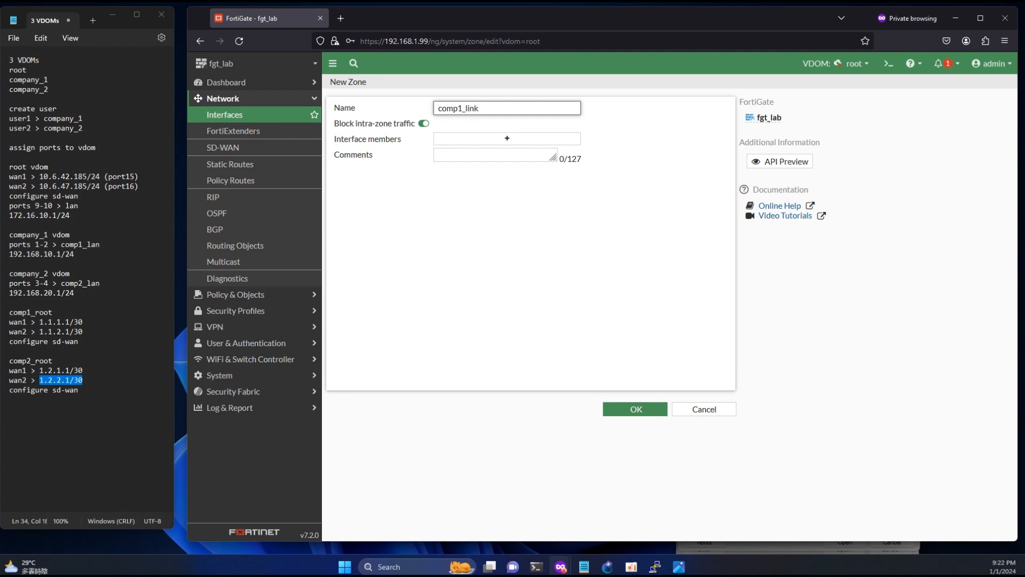
click(494, 138)
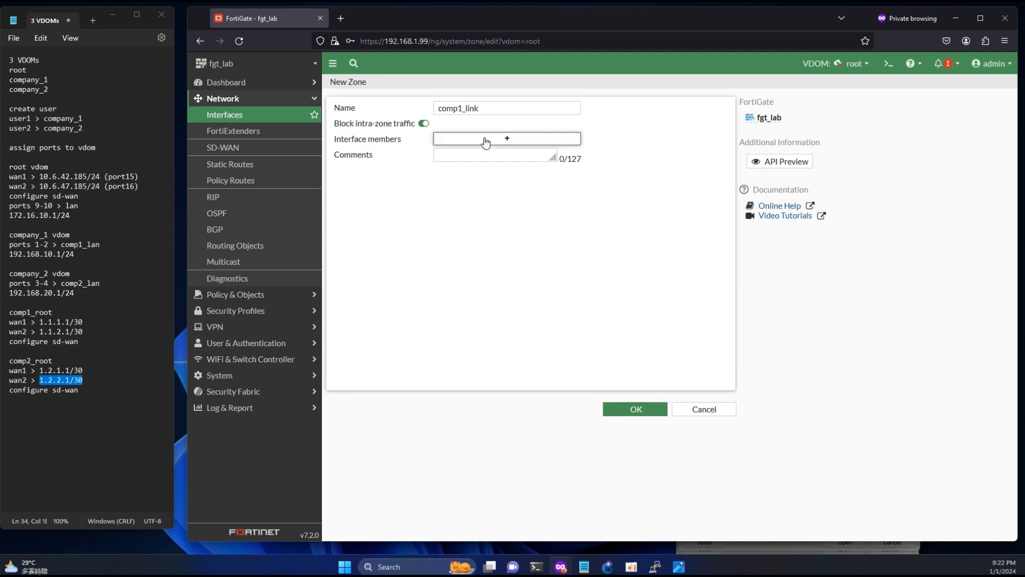
click(613, 140)
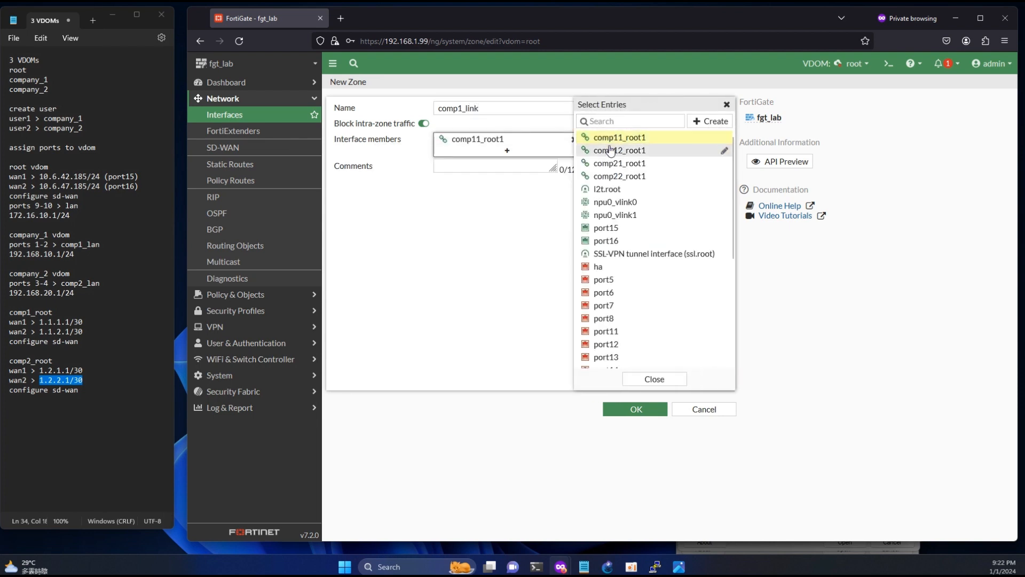
click(610, 151)
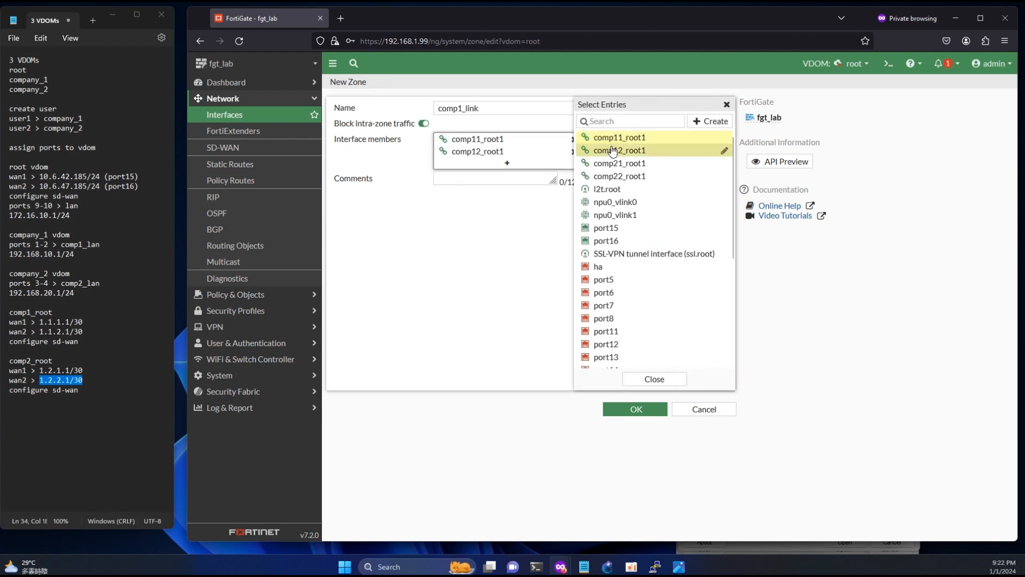
click(644, 411)
- Start creating another zone from the Create New menu
click(365, 150)
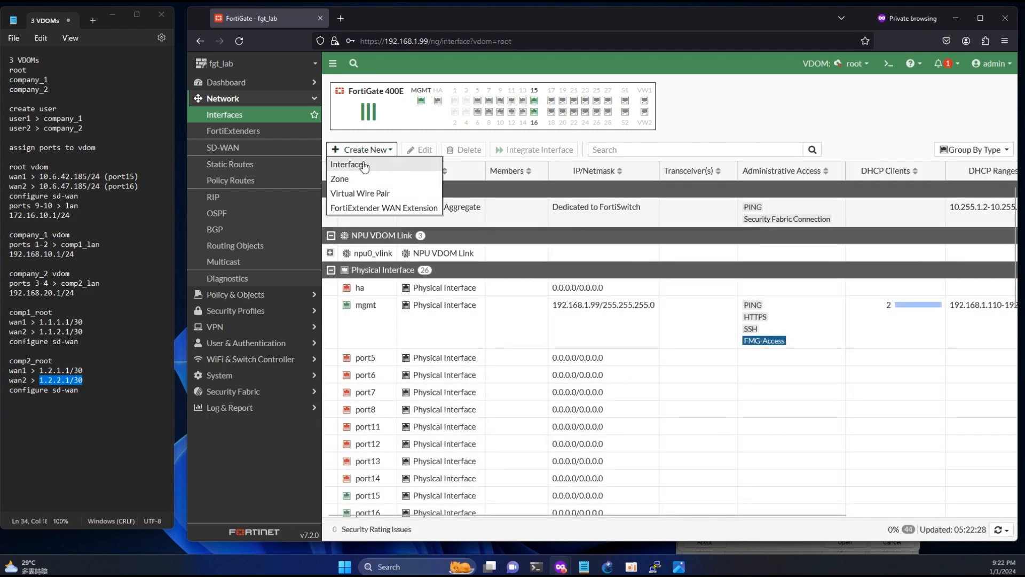
scroll(482, 342, down, 10)
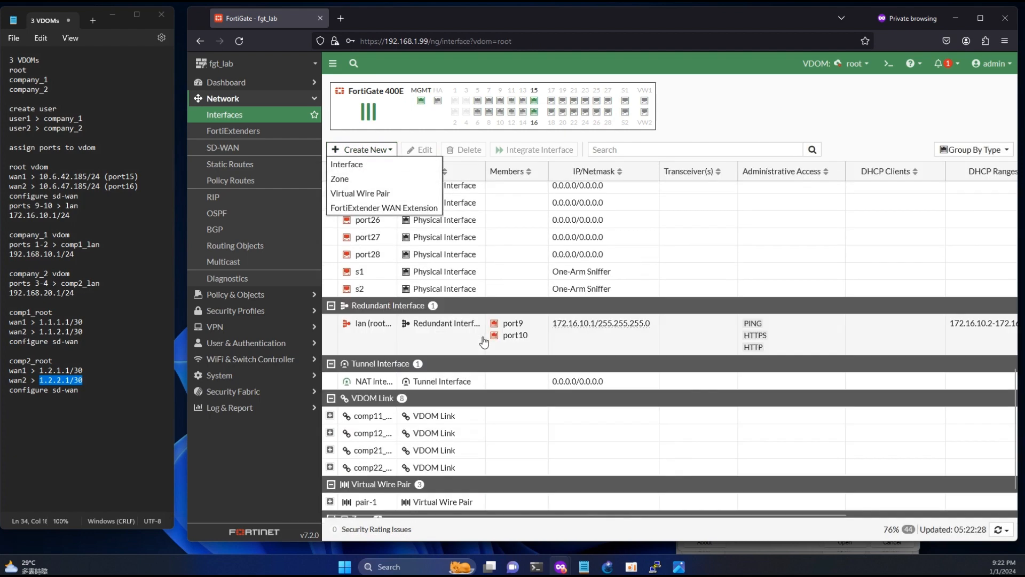
scroll(484, 342, down, 1)
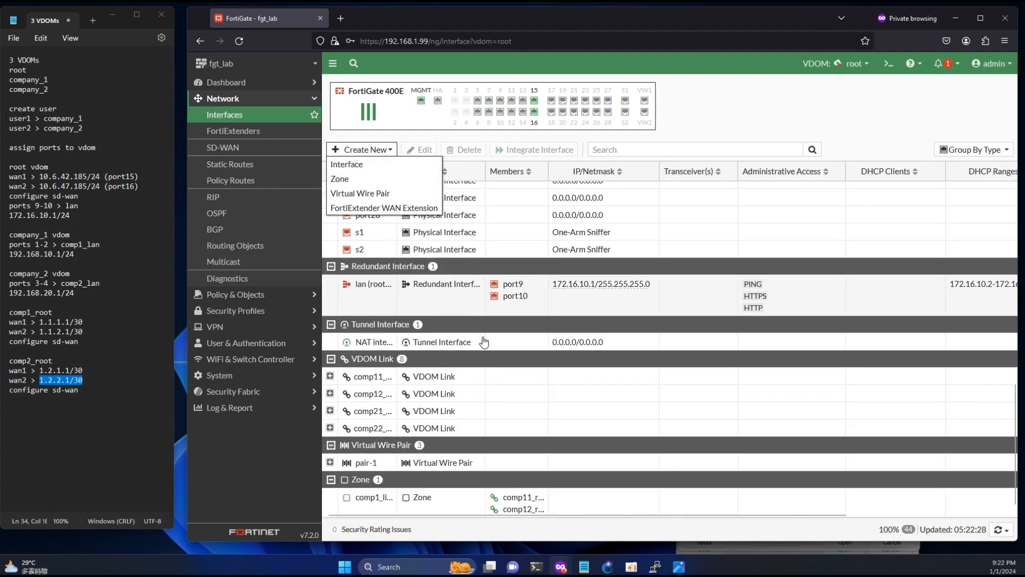
click(344, 178)
- Name the zone comp2_link, add comp21_root1 and comp22_root1 as members, and save
text(comp2_)
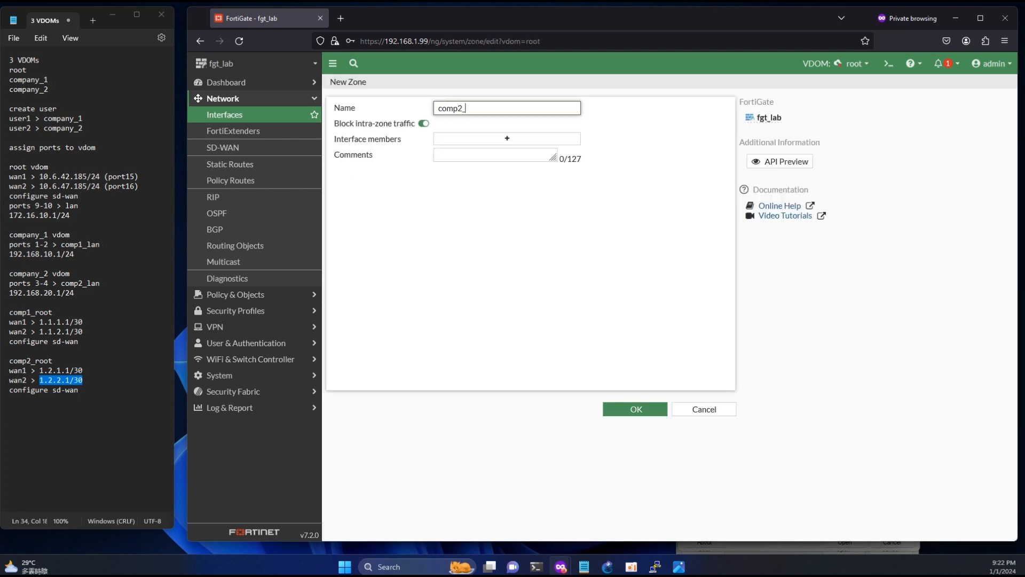
text(link)
click(475, 139)
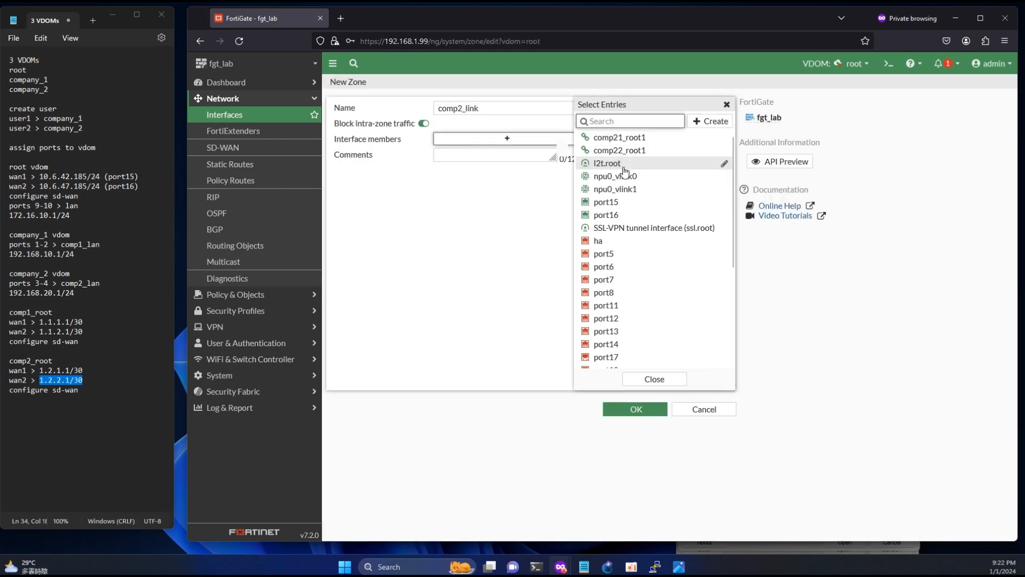
click(619, 137)
click(619, 150)
click(648, 411)
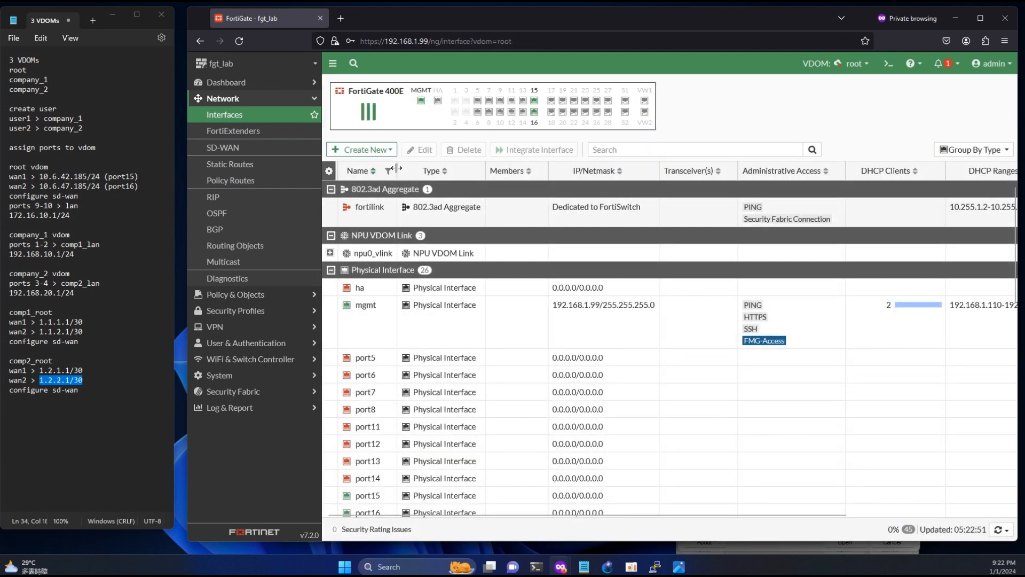
- Review the comp1_link and comp2_link zones, widening the Members column to see full names
scroll(426, 388, down, 5)
scroll(426, 388, down, 5)
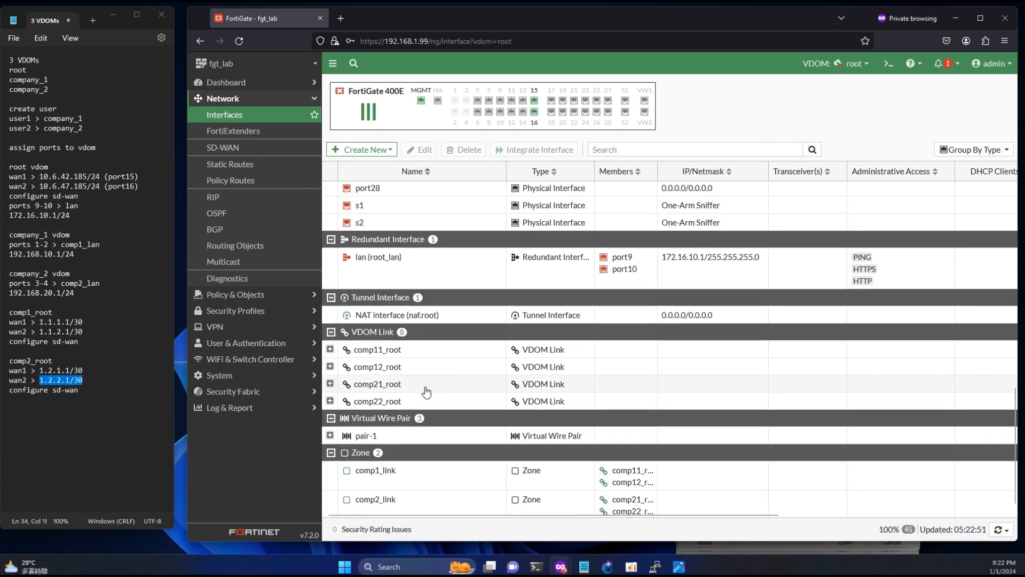
click(412, 480)
click(420, 506)
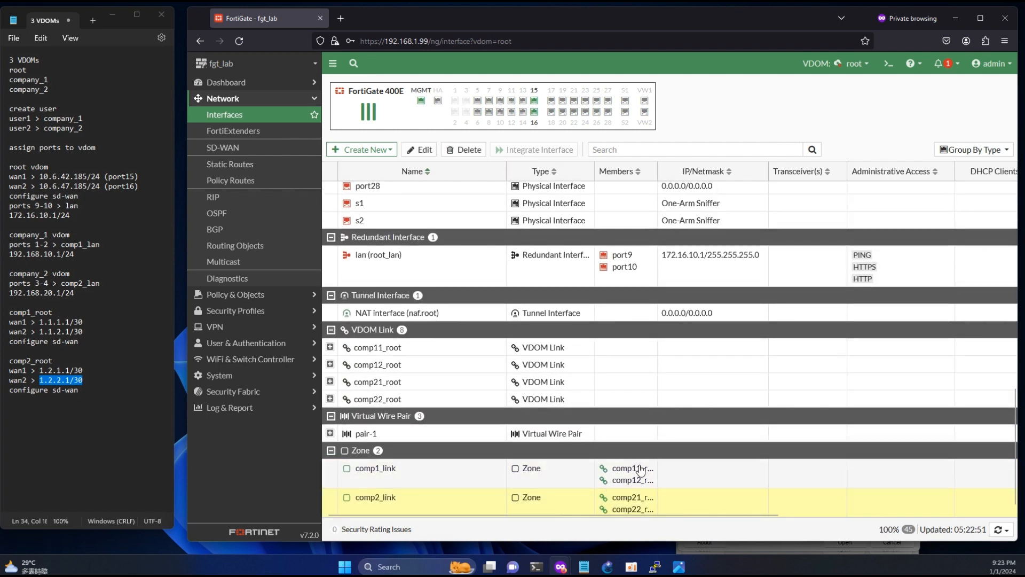
drag(657, 171, 754, 171)
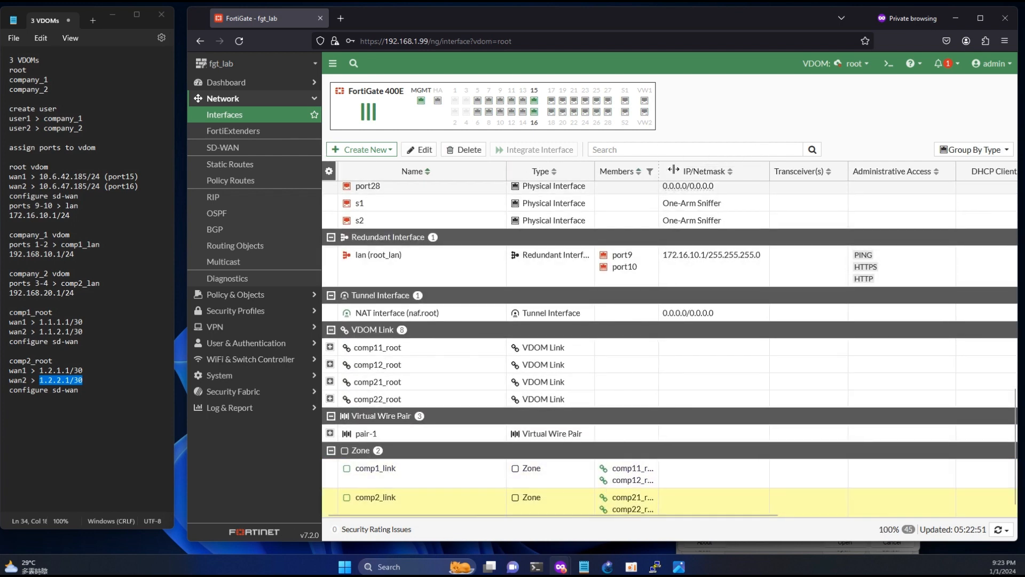
click(642, 480)
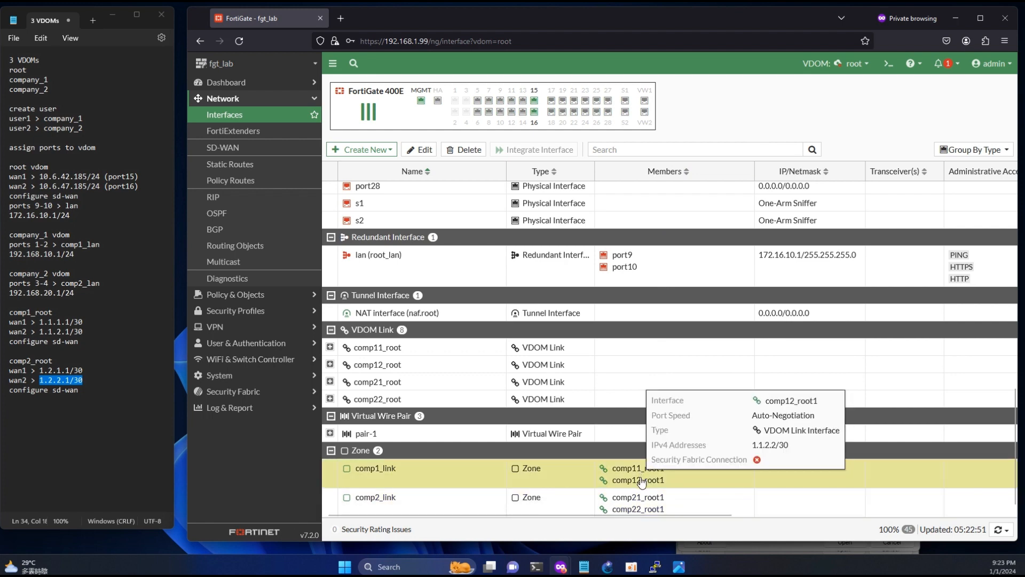
mouse_move(643, 498)
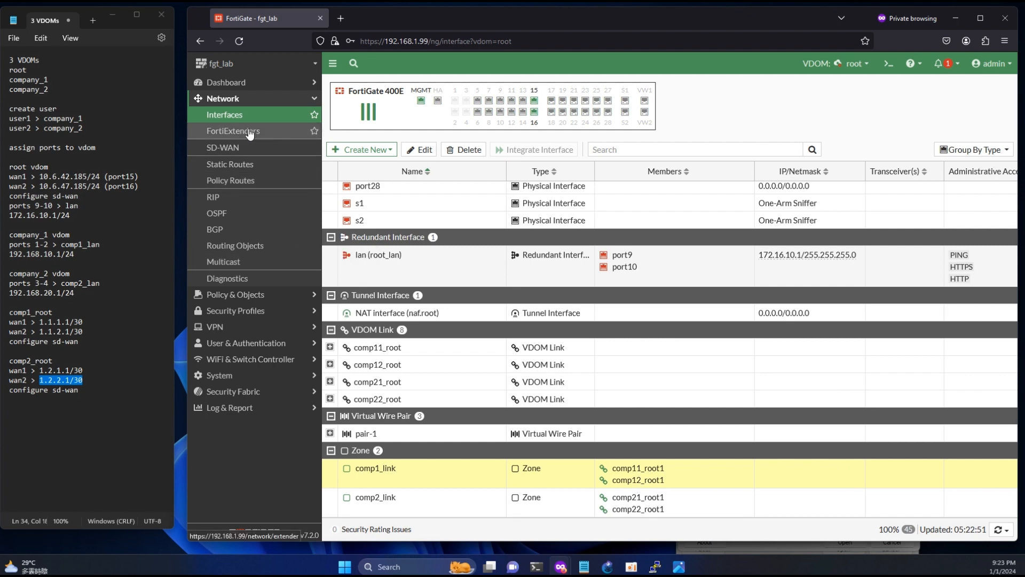
scroll(418, 259, up, 3)
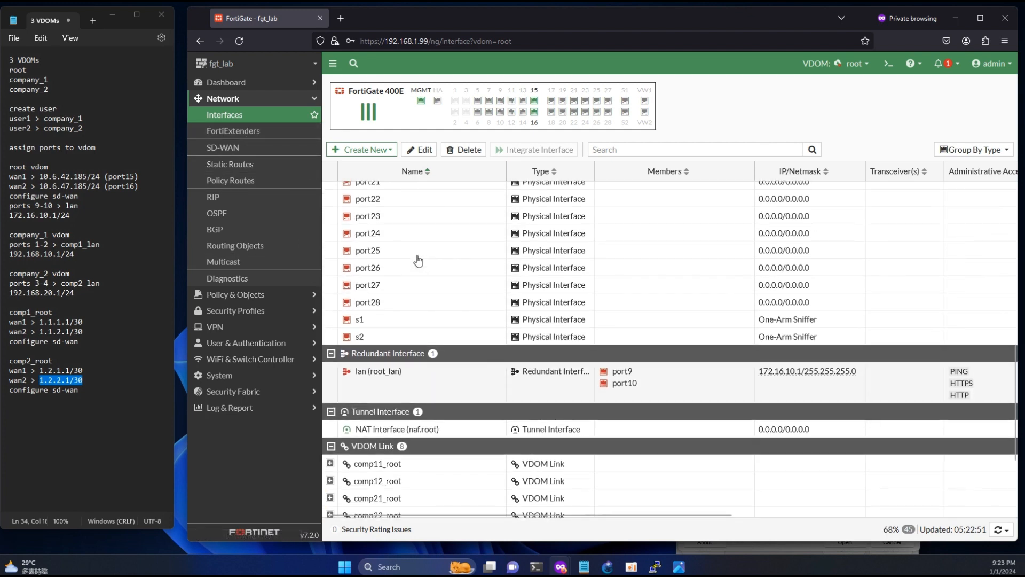
scroll(417, 260, up, 10)
- Set port15 to alias wan1, role WAN, 10.6.42.185/24, with PING allowed
double_click(377, 425)
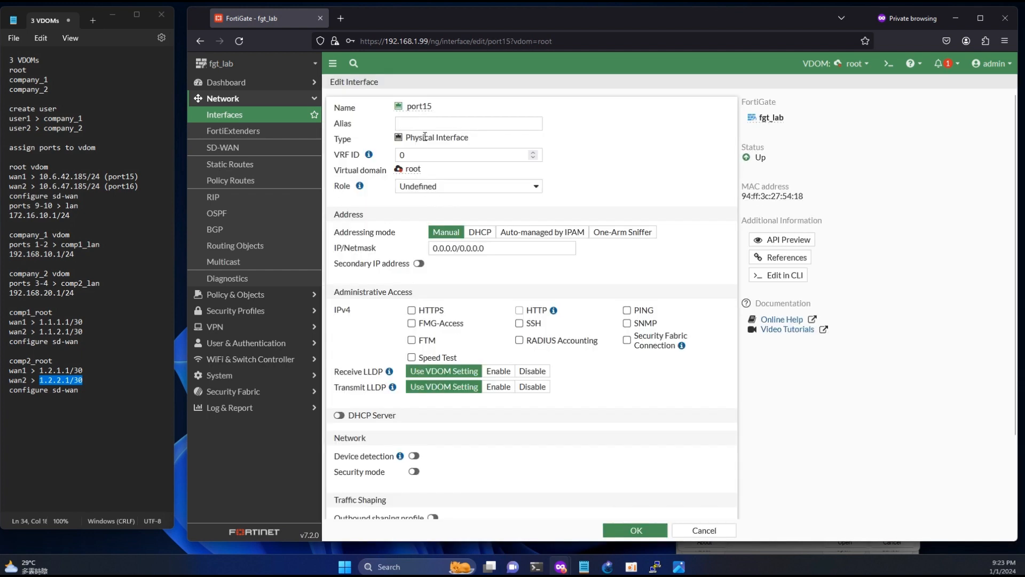
text(wan1)
drag(102, 176, 40, 176)
key(ctrl+c)
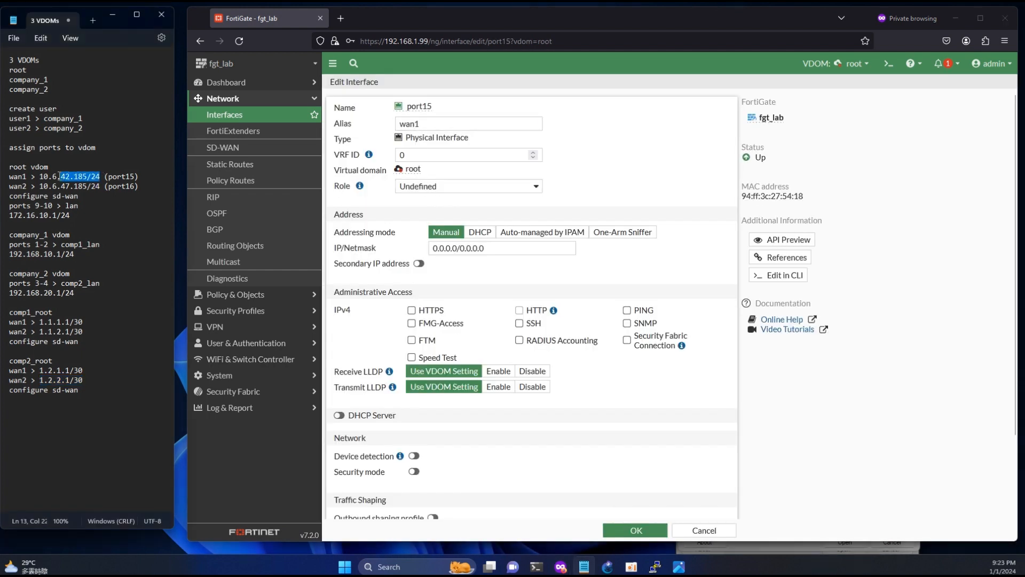
click(434, 187)
click(427, 217)
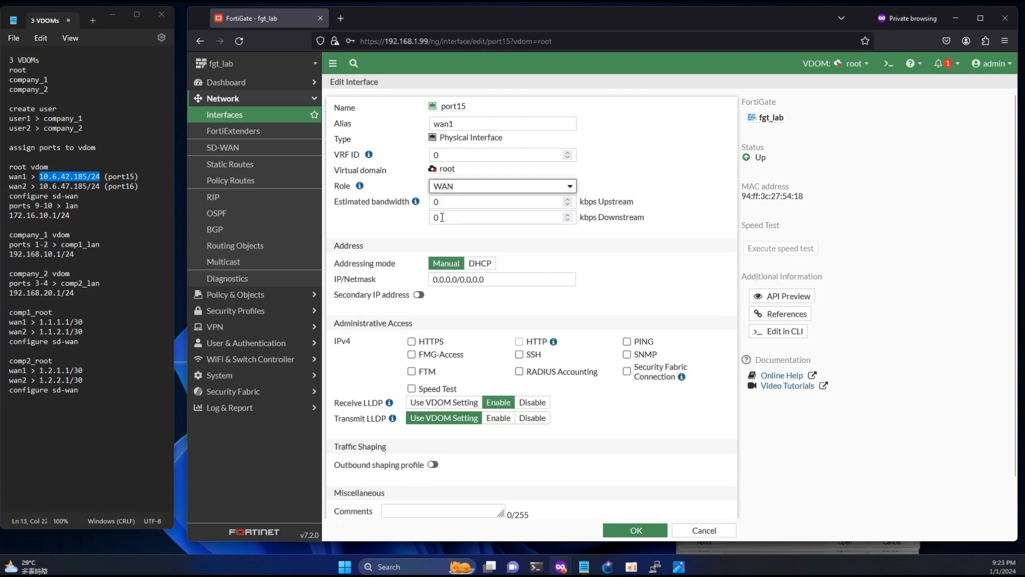
click(499, 278)
key(ctrl+v)
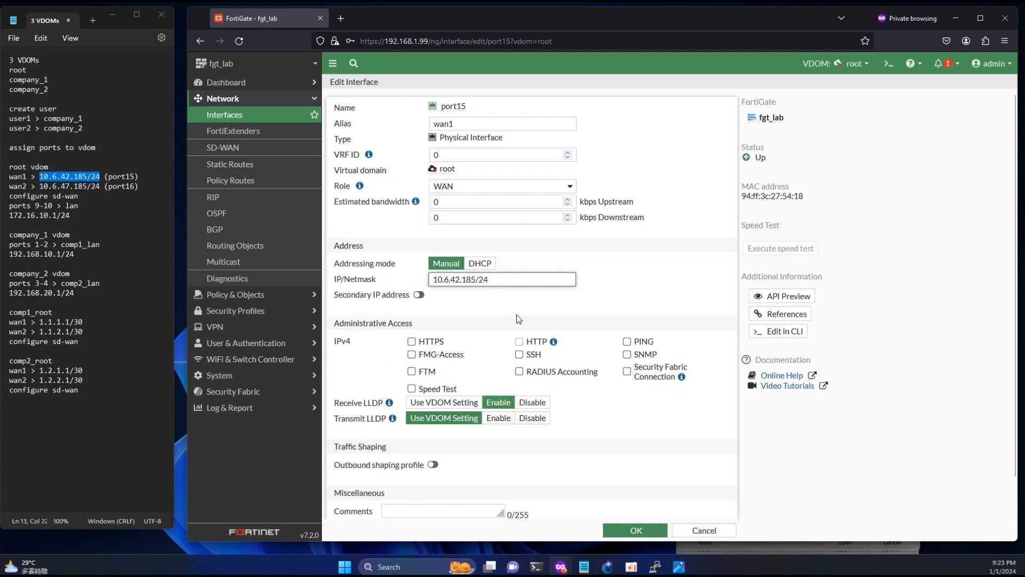
click(626, 342)
scroll(490, 355, down, 1)
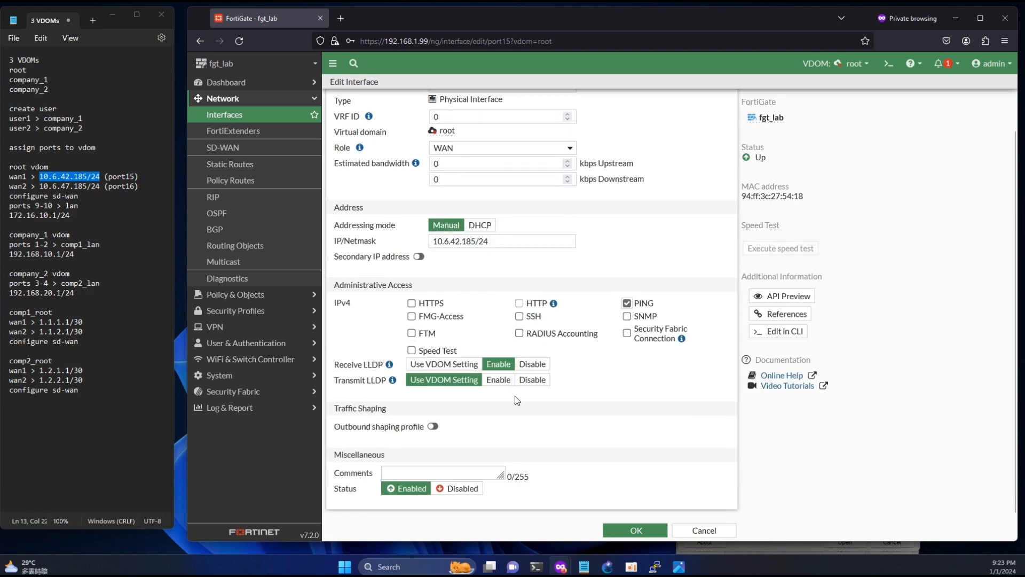
scroll(623, 405, up, 1)
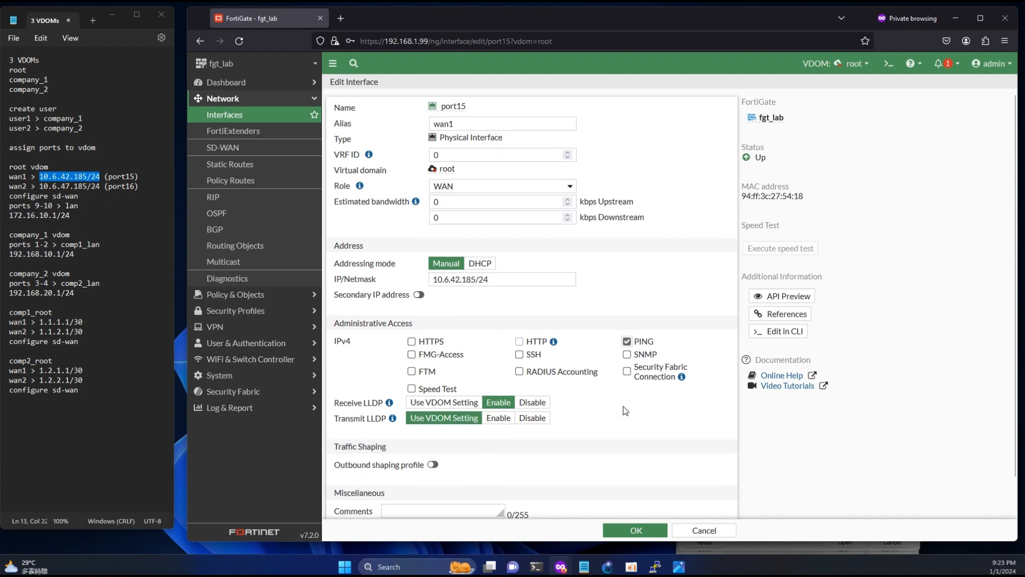
scroll(623, 406, down, 1)
click(634, 528)
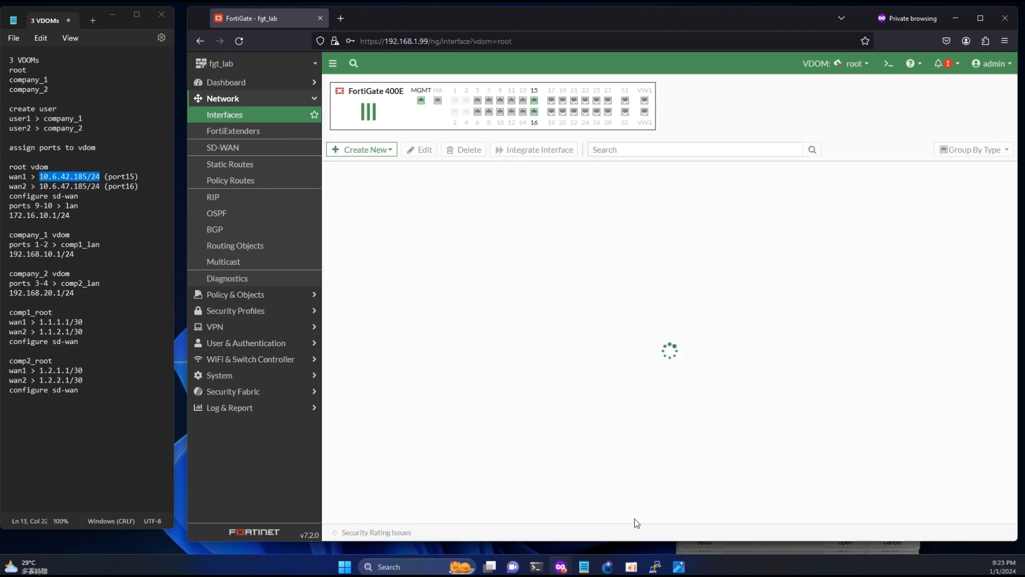
- Set port16 to alias wan2, role WAN, 10.6.47.185/24, with PING allowed
scroll(384, 329, down, 3)
double_click(367, 373)
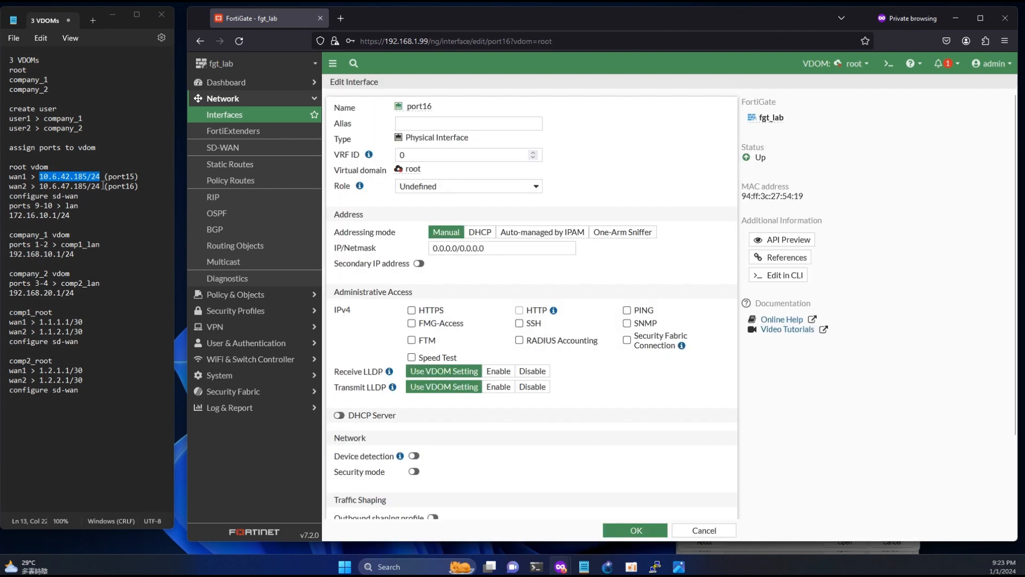
drag(100, 186, 41, 186)
key(ctrl+c)
click(429, 122)
text(wan2)
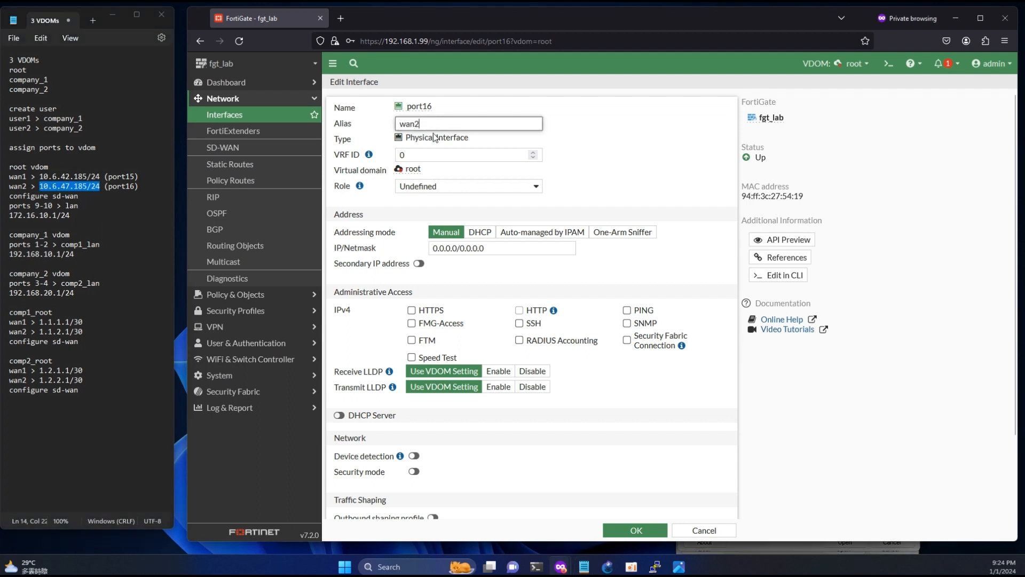
click(469, 185)
click(422, 217)
click(450, 279)
key(ctrl+v)
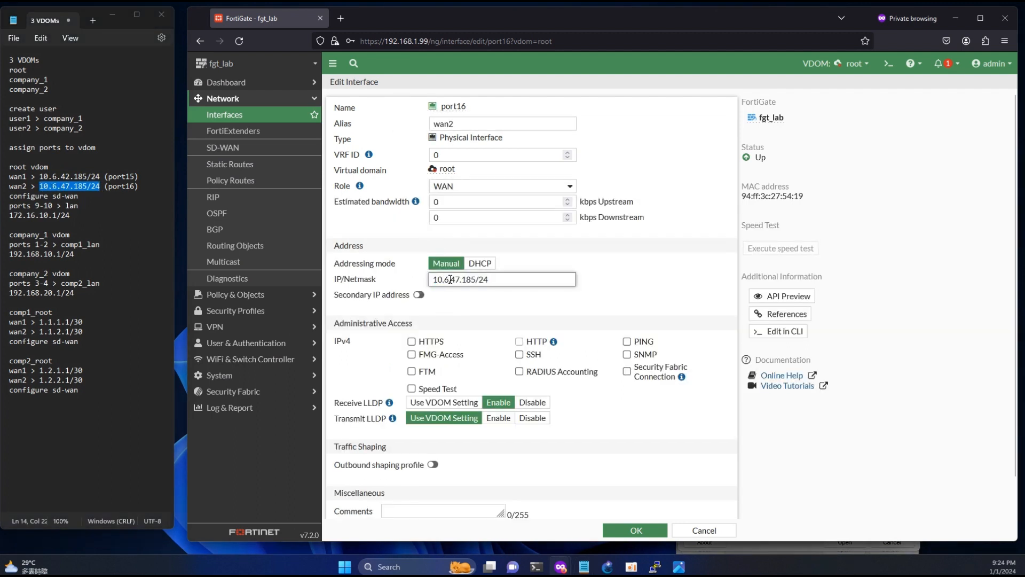
click(627, 342)
scroll(623, 347, down, 2)
click(640, 530)
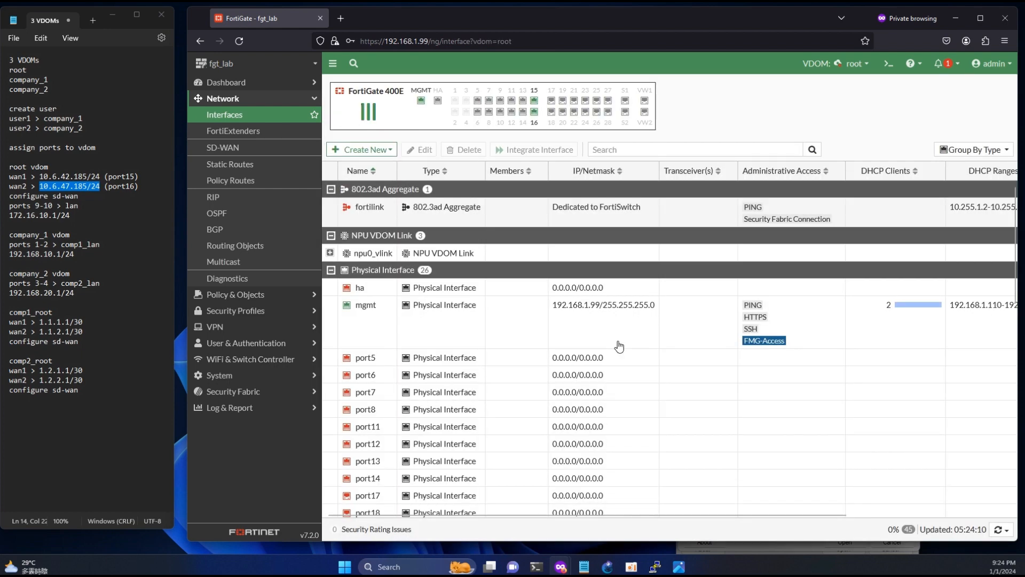
- Widen the Name column and select the wan1 and wan2 rows
scroll(619, 347, down, 6)
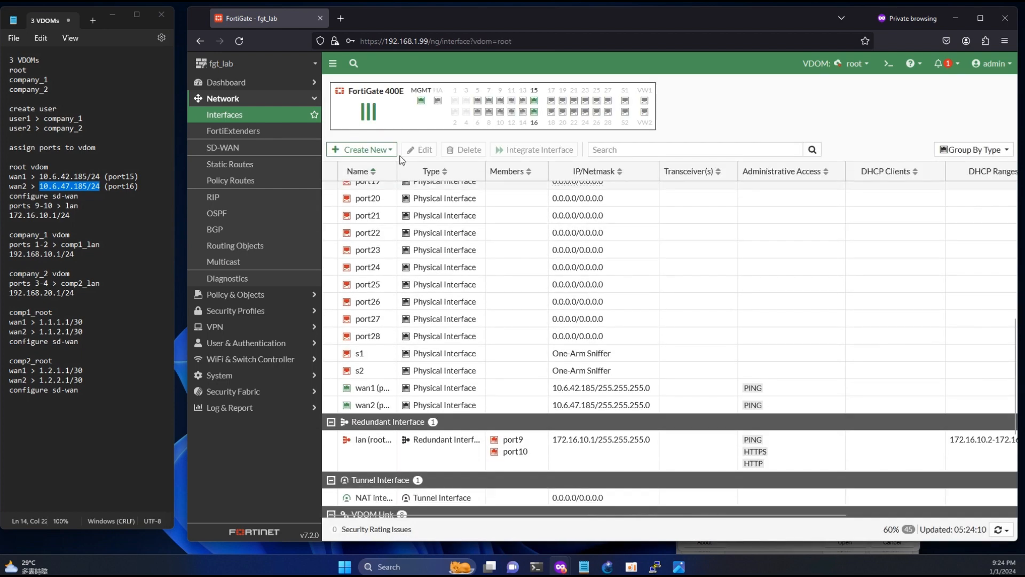
drag(397, 170, 479, 179)
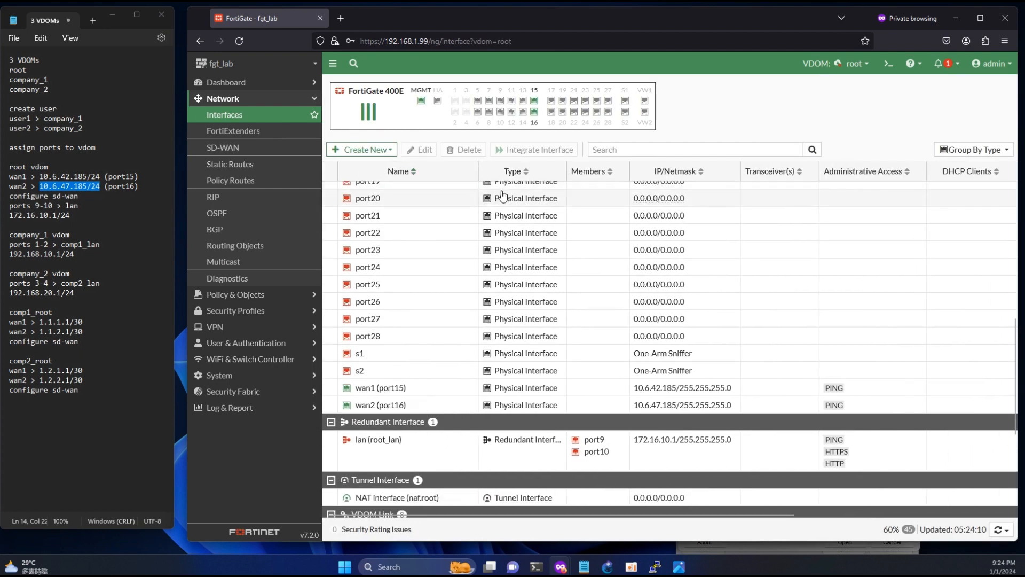
click(435, 390)
ctrl+click(438, 405)
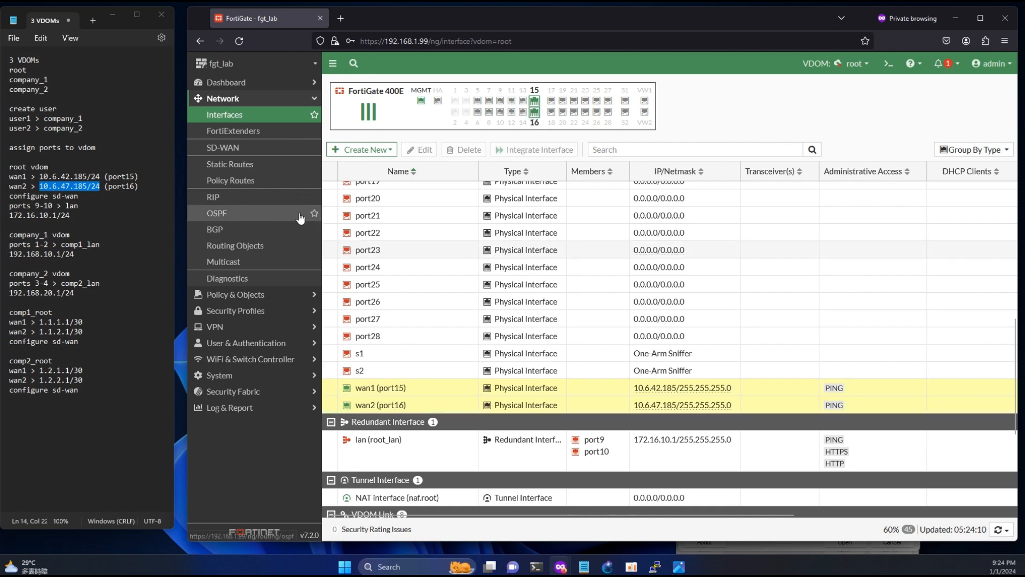
- Create a new SD-WAN zone named 'wan'
click(243, 147)
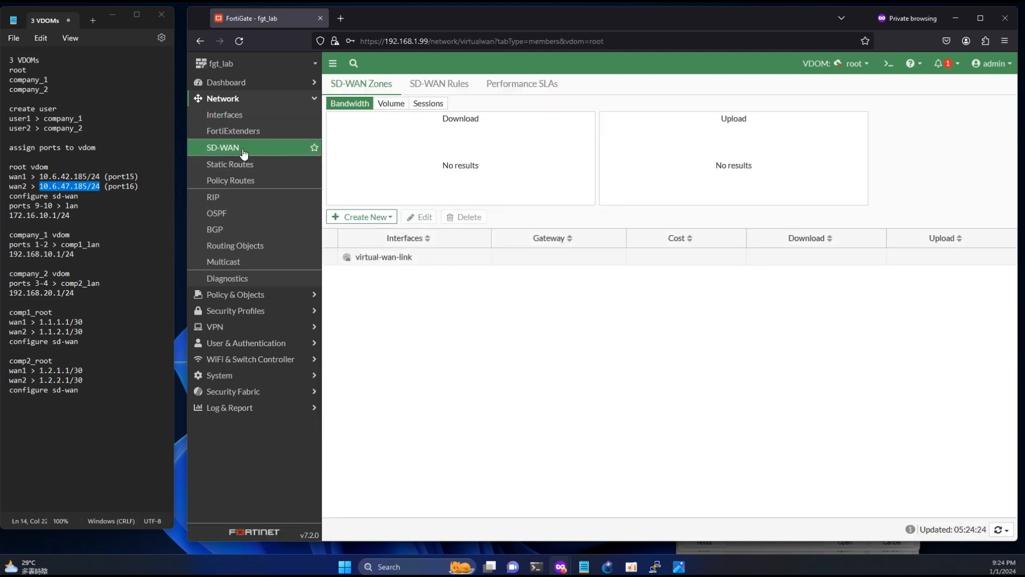
click(369, 218)
click(357, 245)
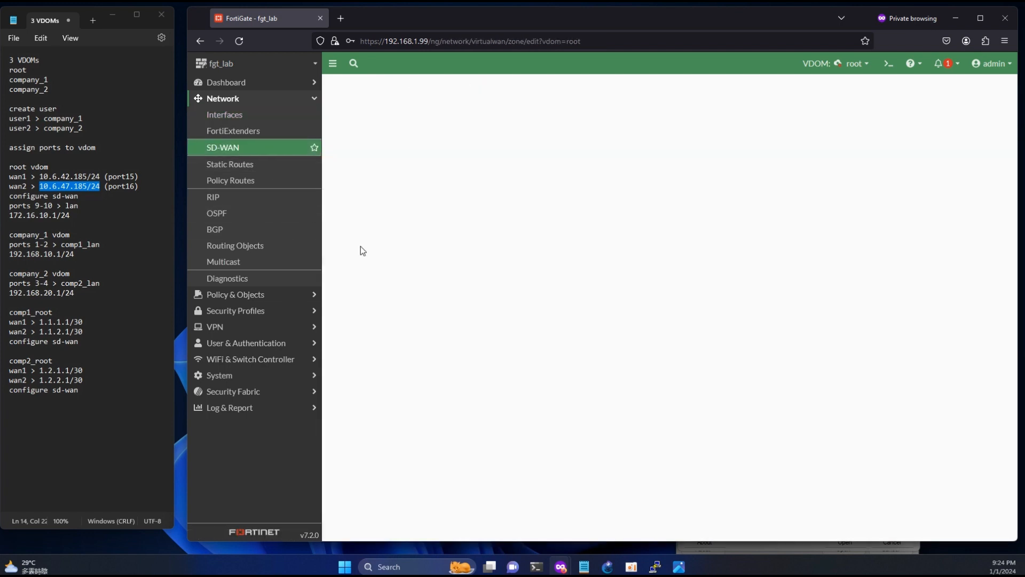
click(442, 105)
text(wan)
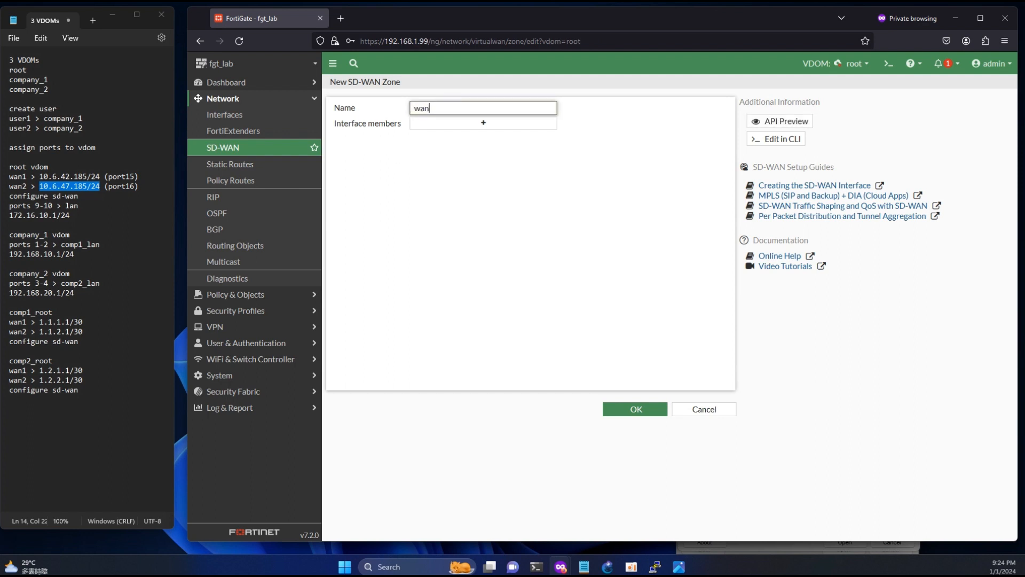
click(650, 409)
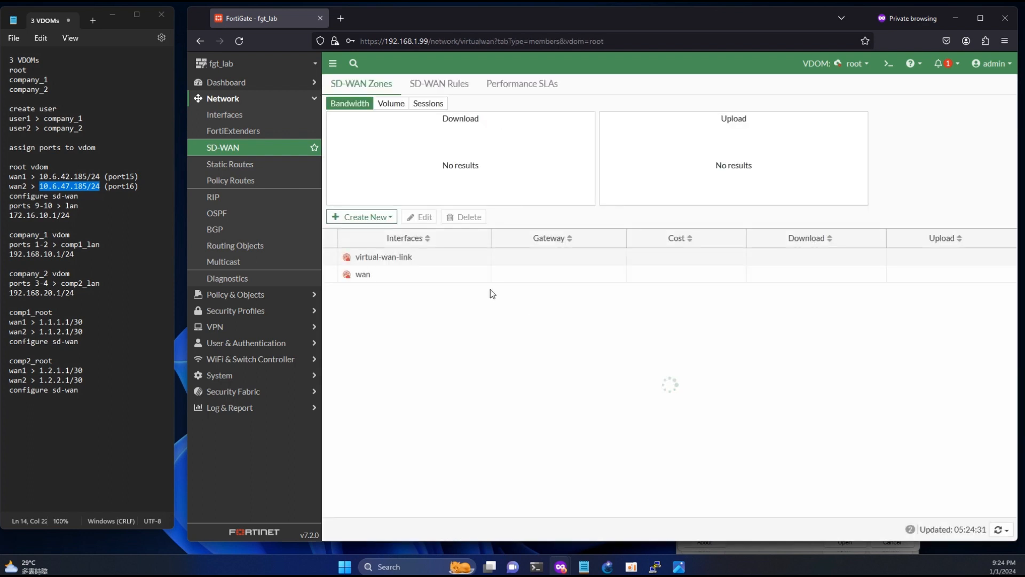
- Add wan1 (port15) to the wan zone with gateway 10.6.42.1, copied from the notes
click(355, 217)
click(356, 232)
click(442, 110)
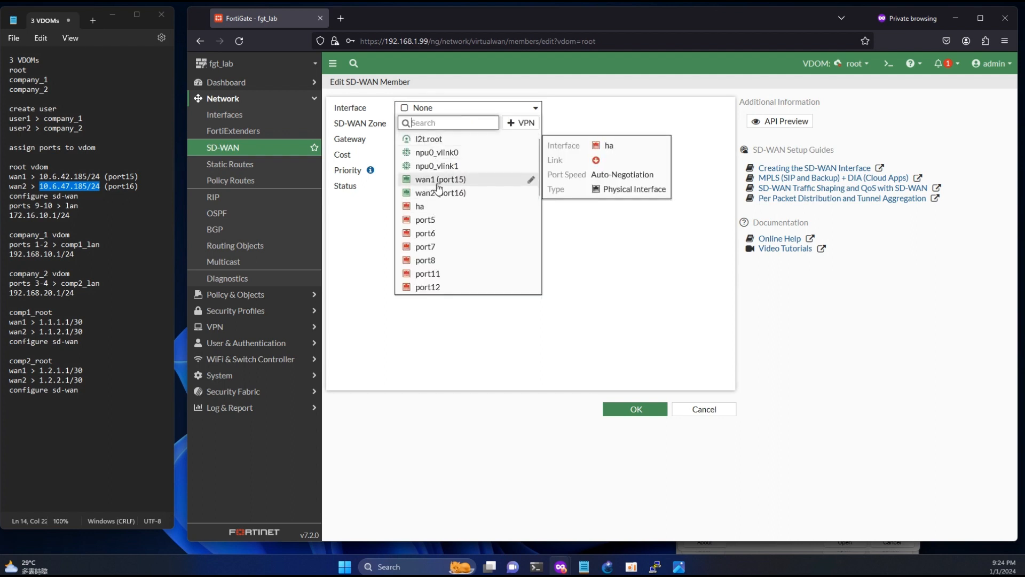
click(438, 181)
click(437, 125)
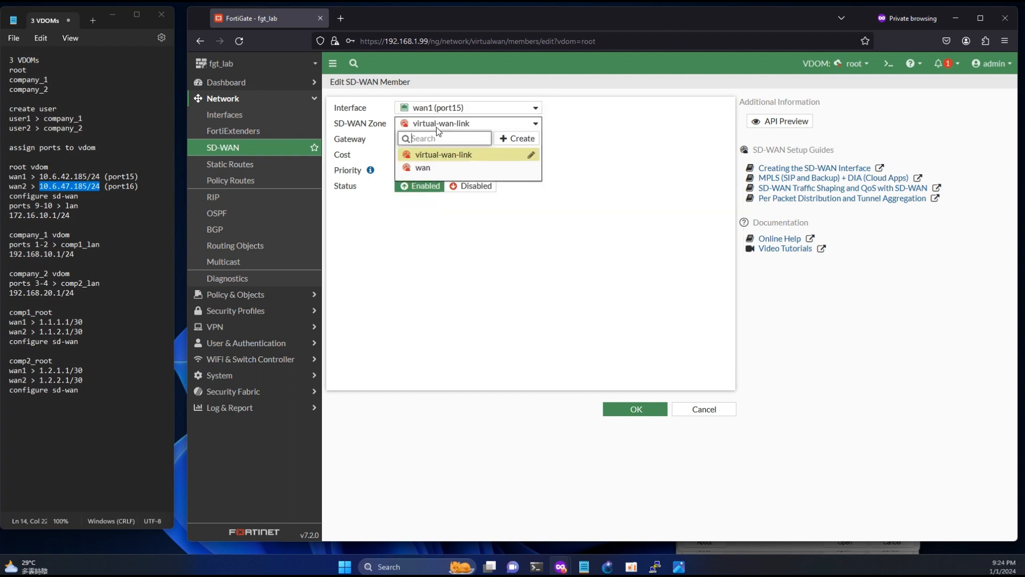
click(427, 168)
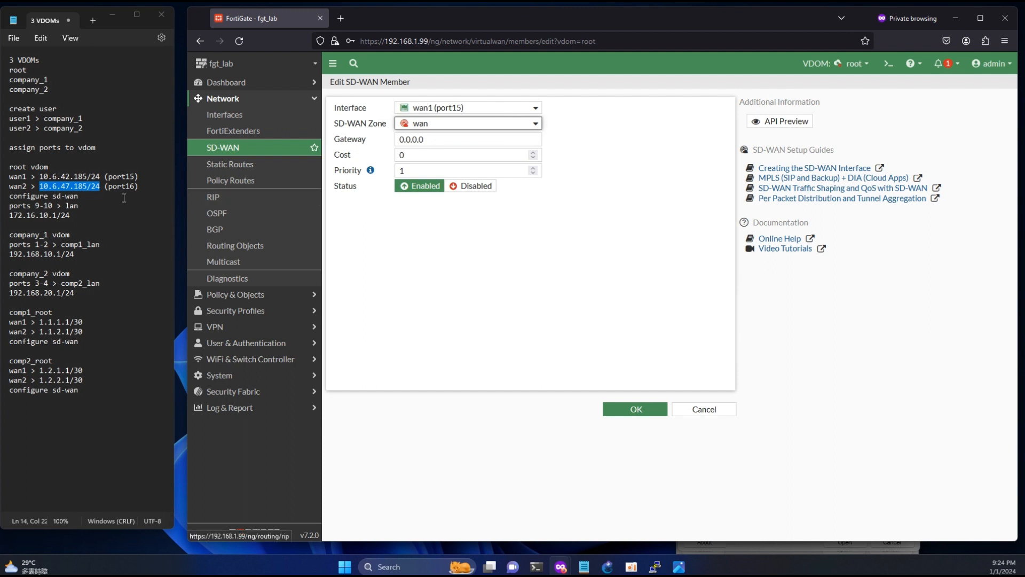
click(79, 176)
drag(79, 176, 51, 176)
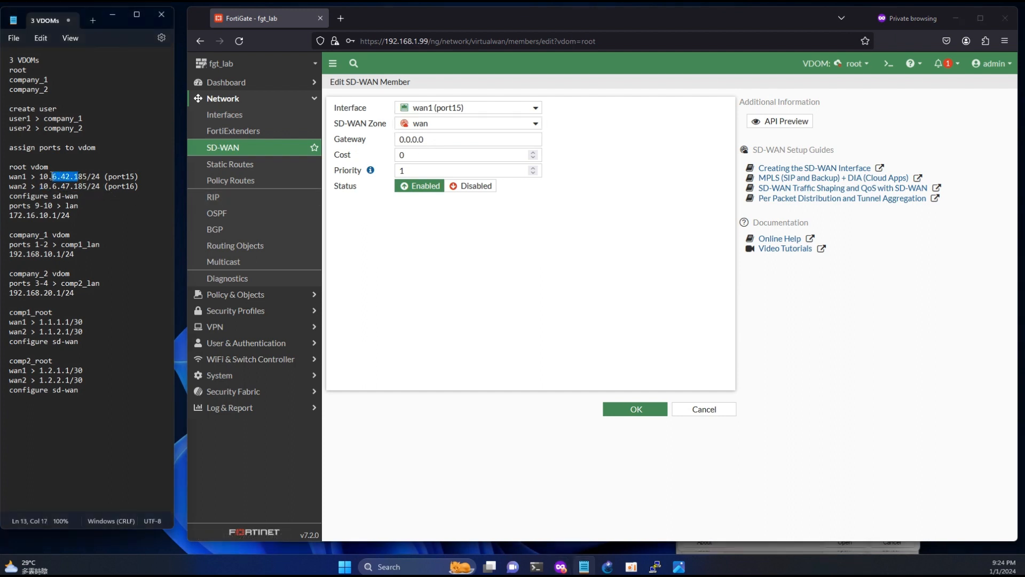
triple_click(429, 140)
text(10.6.42.1)
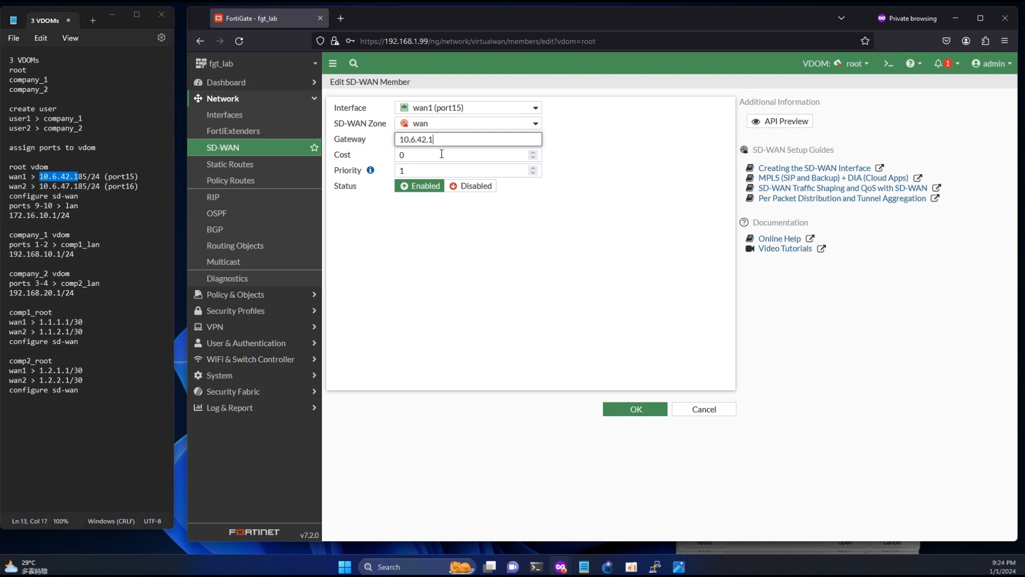
click(633, 411)
- Add wan2 (port16) to the wan zone with gateway 10.6.47.1
click(368, 217)
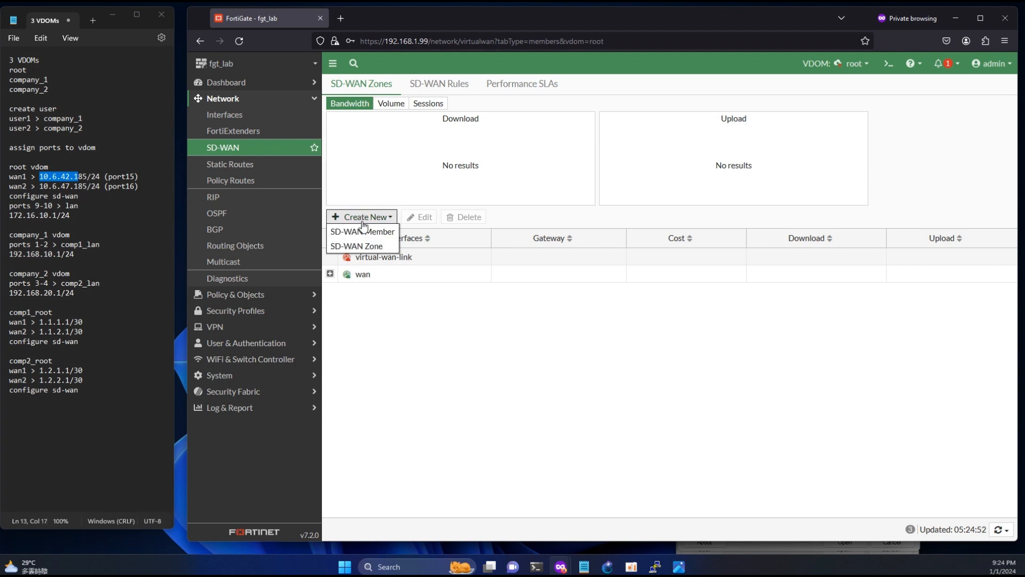
click(373, 230)
click(426, 108)
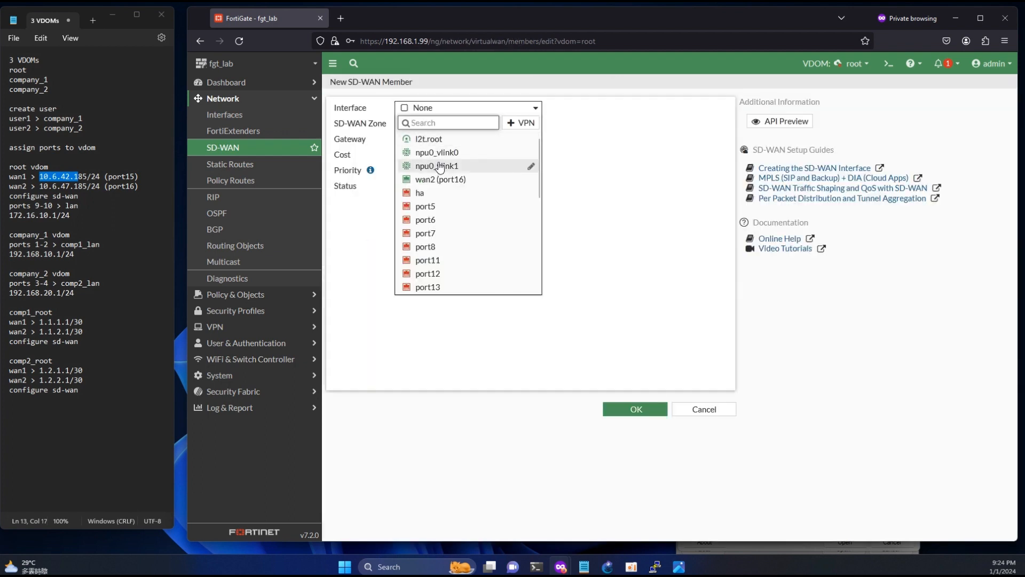
click(444, 179)
click(440, 126)
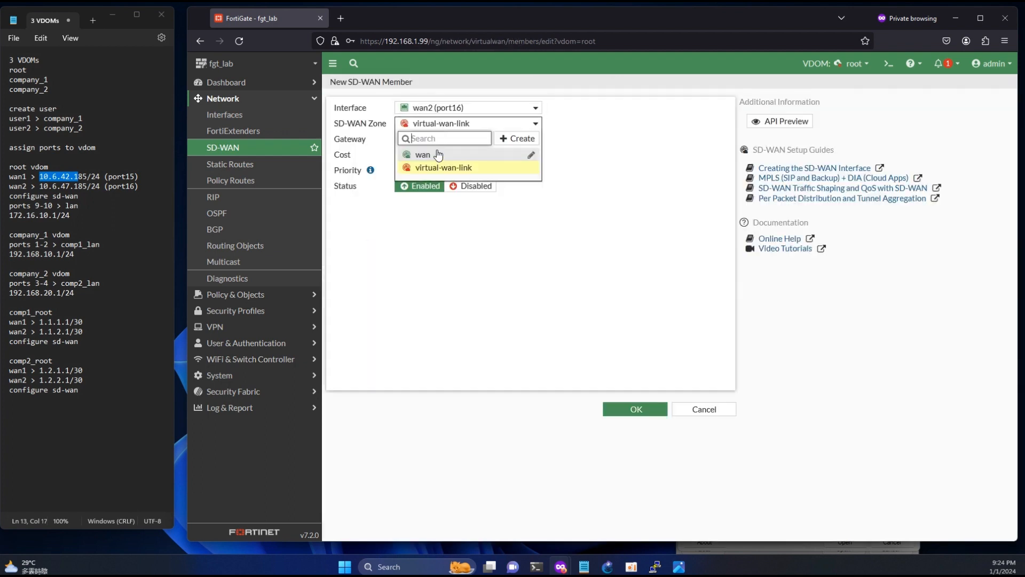
click(432, 153)
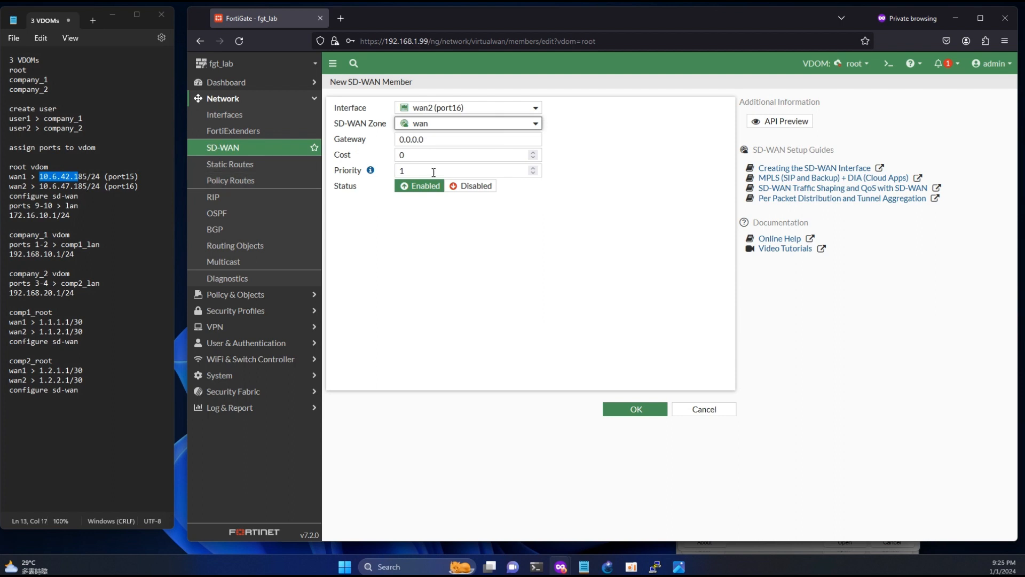
triple_click(440, 144)
text(10.6.42.1)
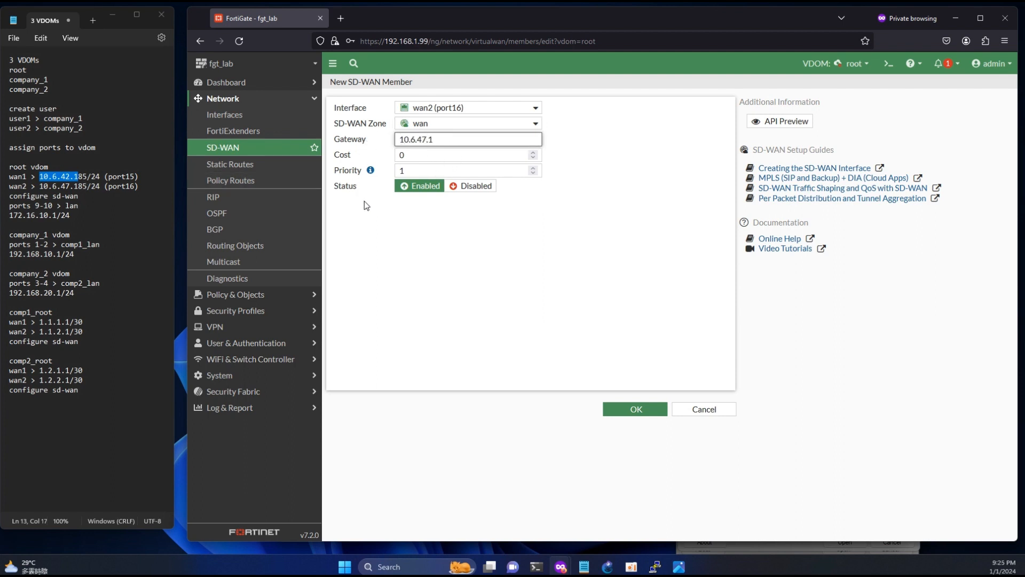
click(463, 245)
click(631, 409)
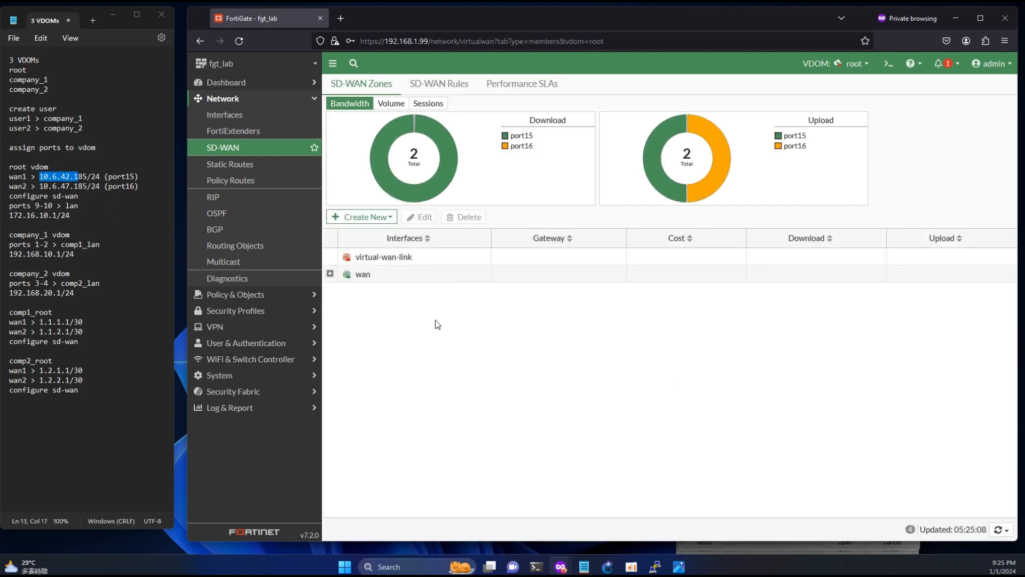
- Create a static default route 0.0.0.0/0 through the wan SD-WAN zone
click(245, 164)
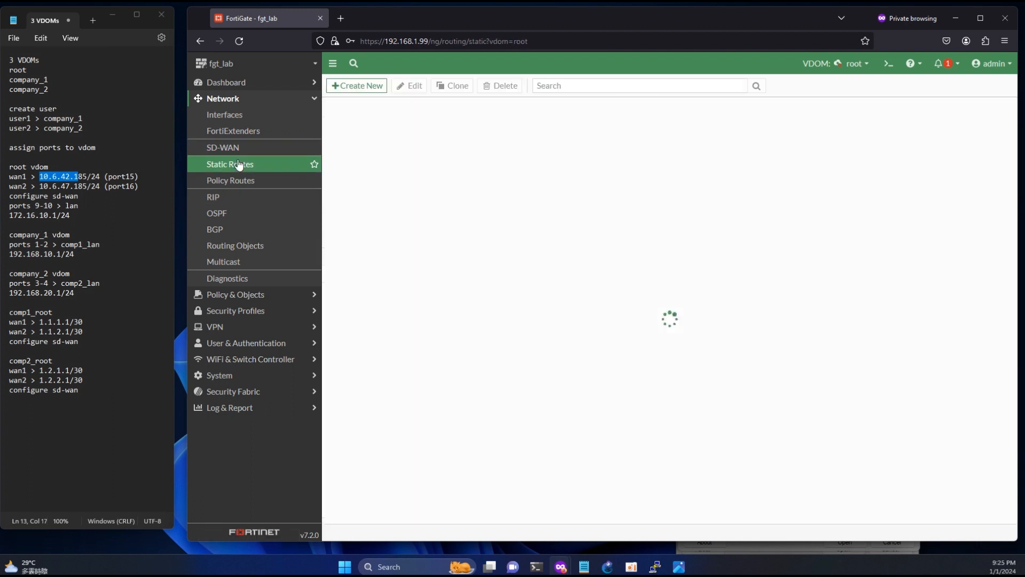
click(361, 87)
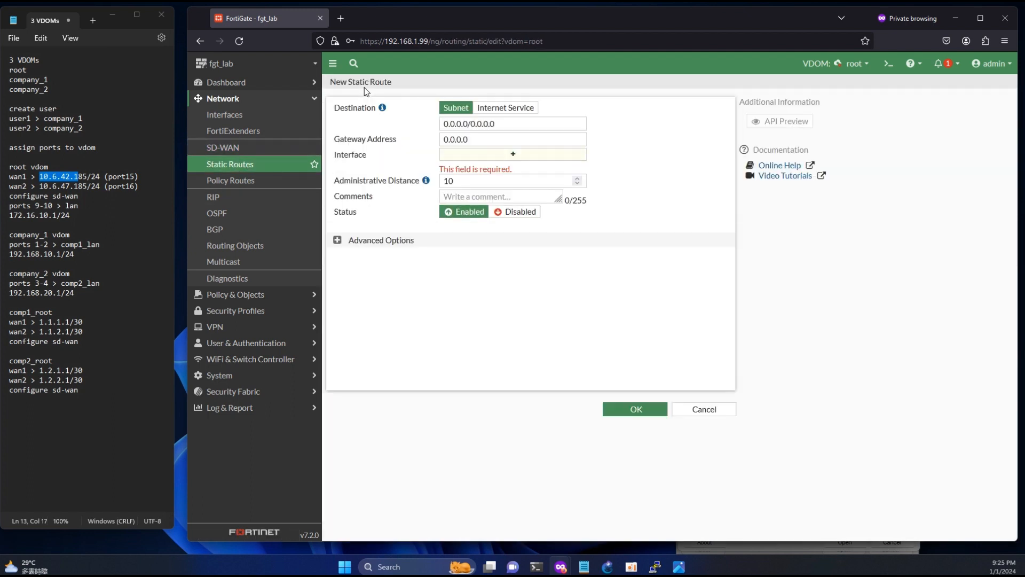
click(501, 155)
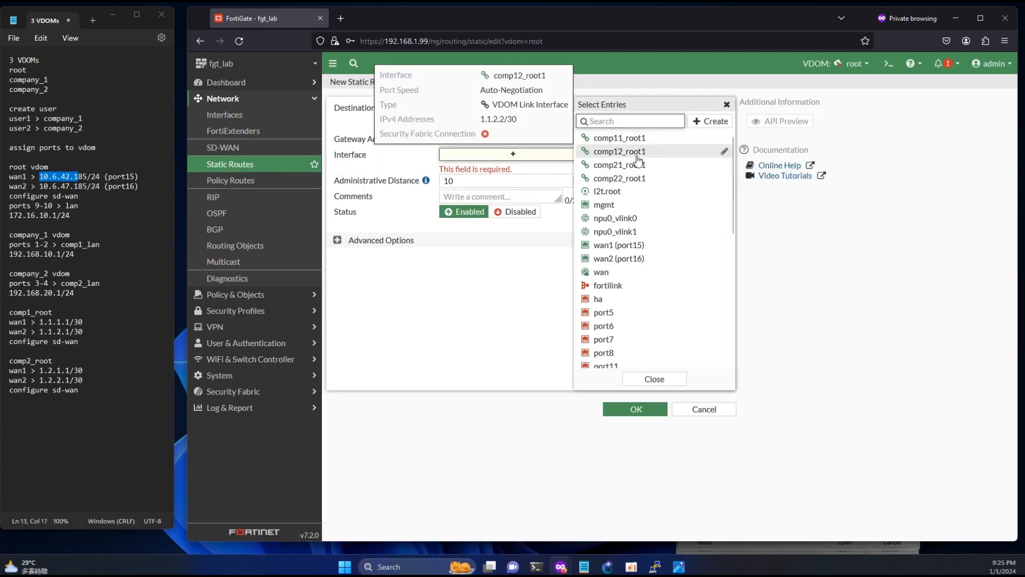
click(630, 272)
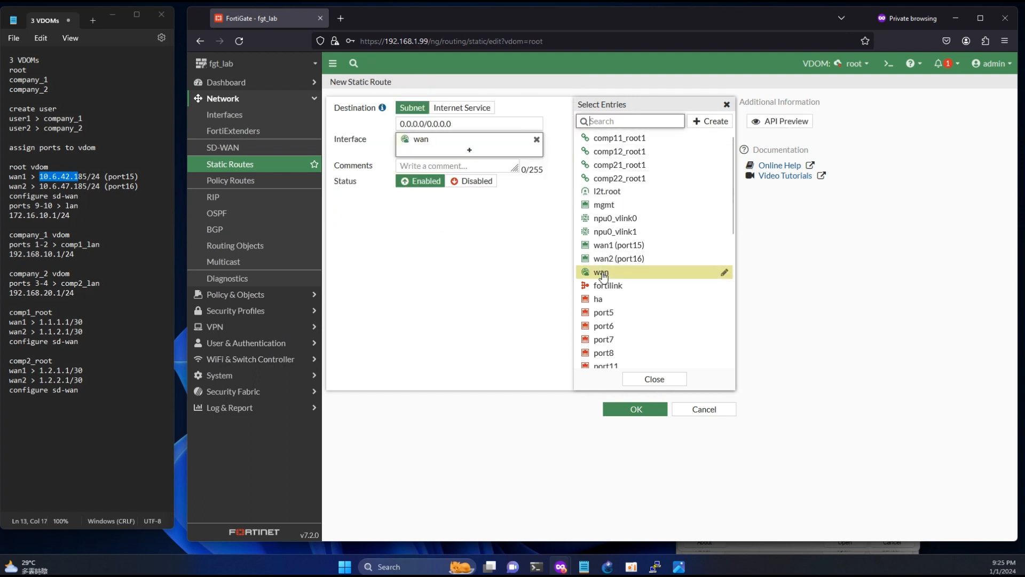
click(658, 410)
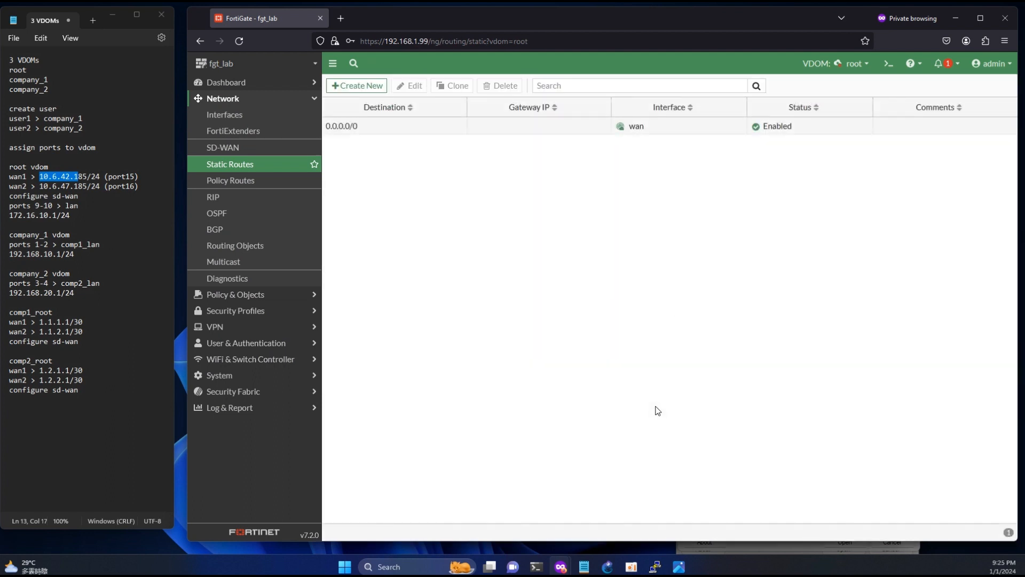
mouse_move(536, 566)
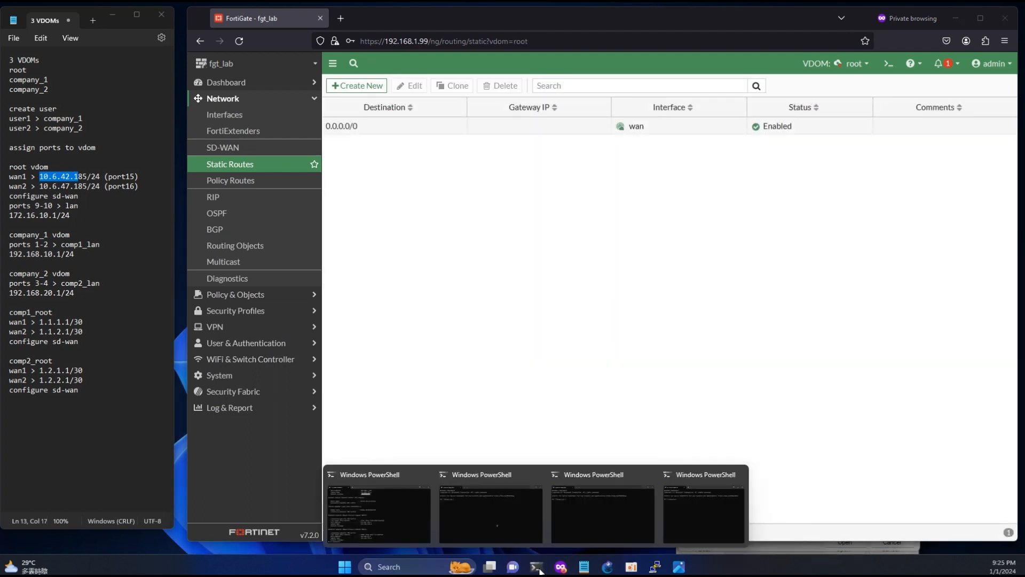
click(408, 506)
click(606, 359)
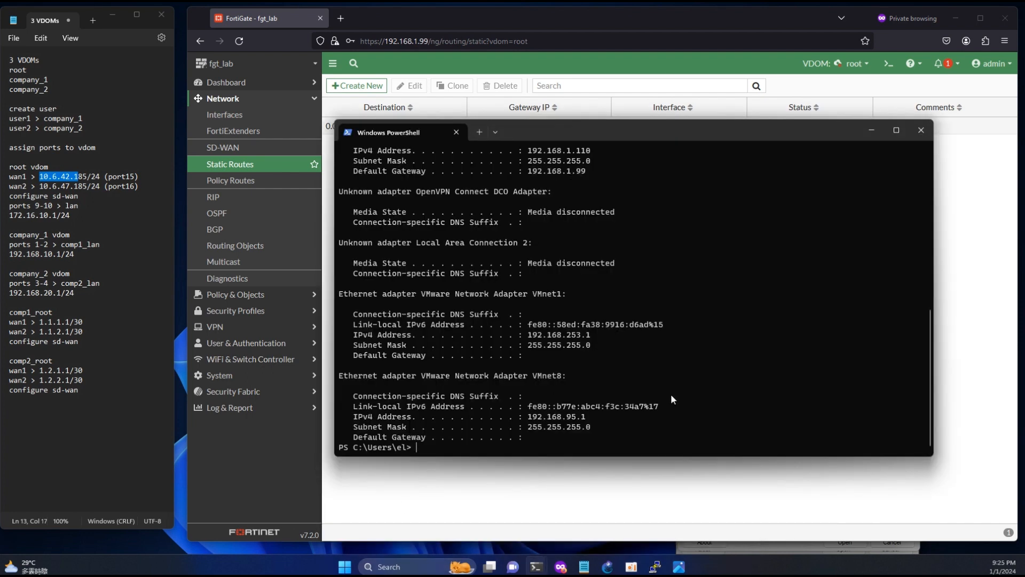
key(Return)
key(Return)
key(Return)
key(Return)
key(Return)
key(Return)
key(Return)
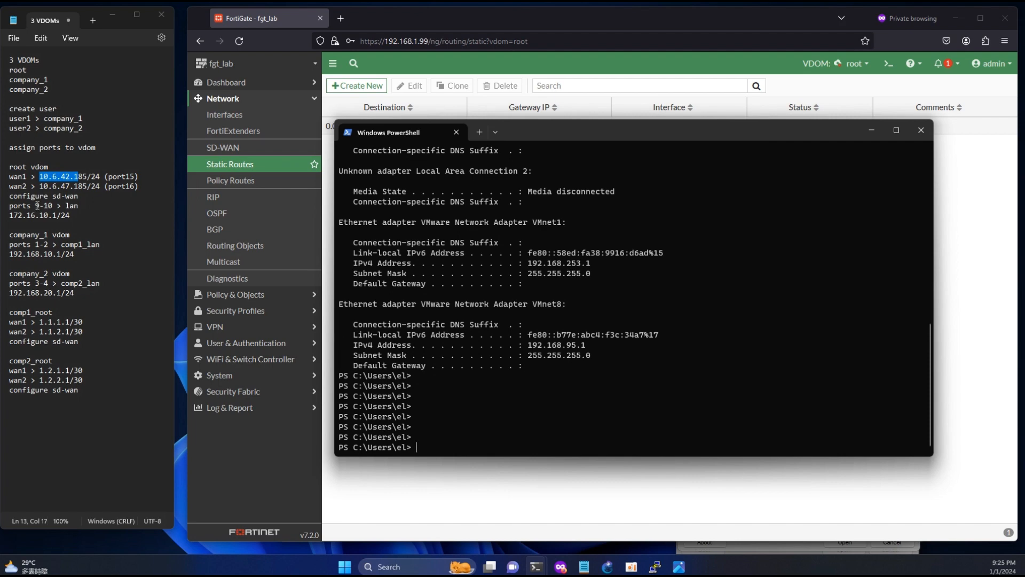
drag(35, 205, 52, 205)
click(237, 118)
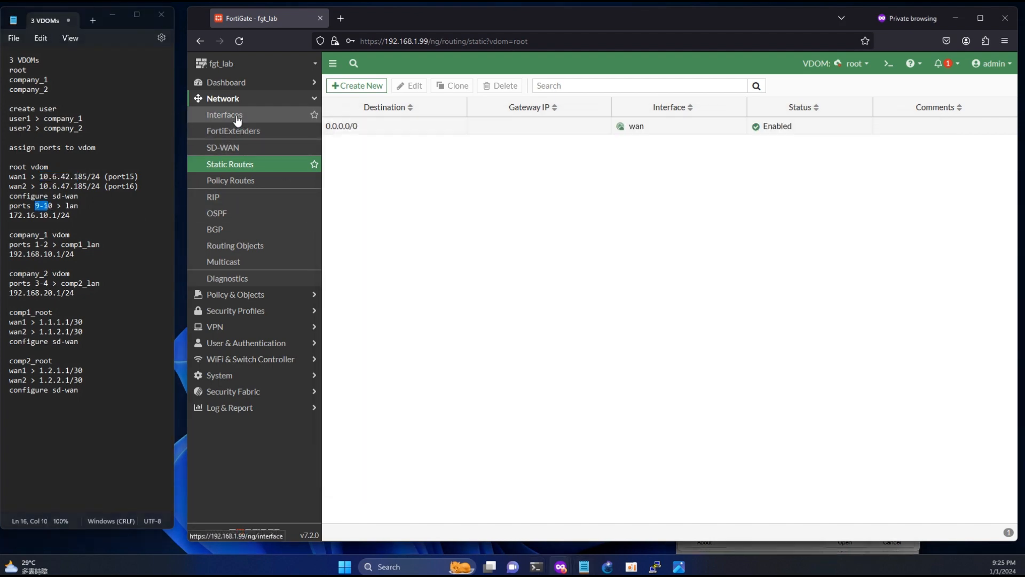
- View the Interfaces list, widen the Name column, and inspect port9 in the lan redundant interface
click(237, 117)
scroll(410, 338, down, 3)
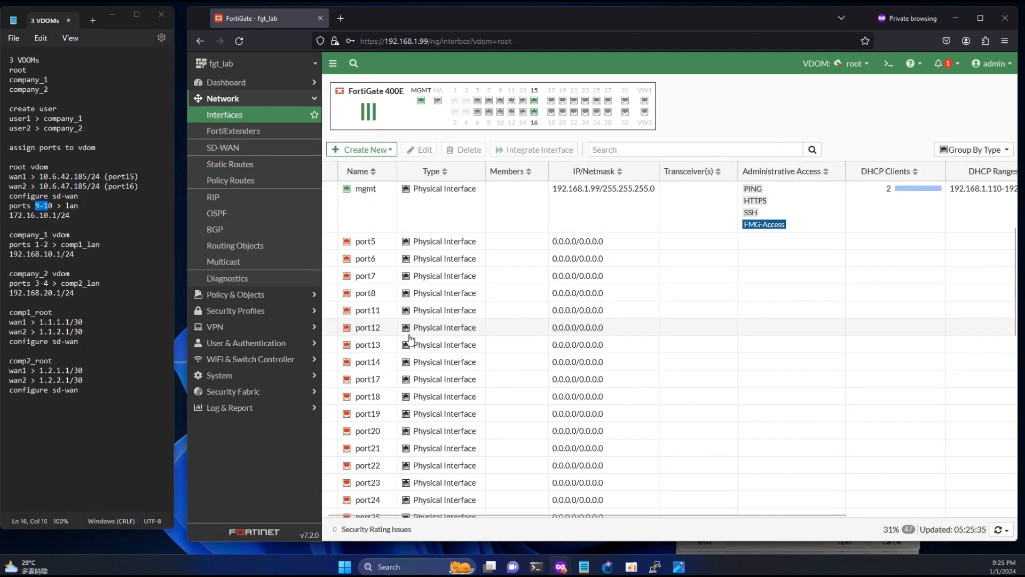
scroll(410, 338, down, 8)
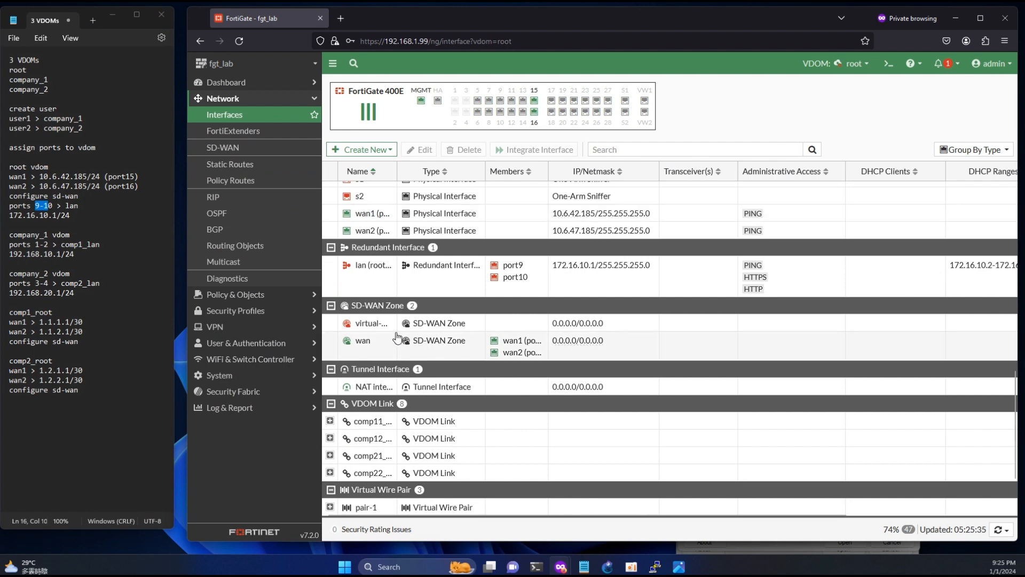
click(396, 167)
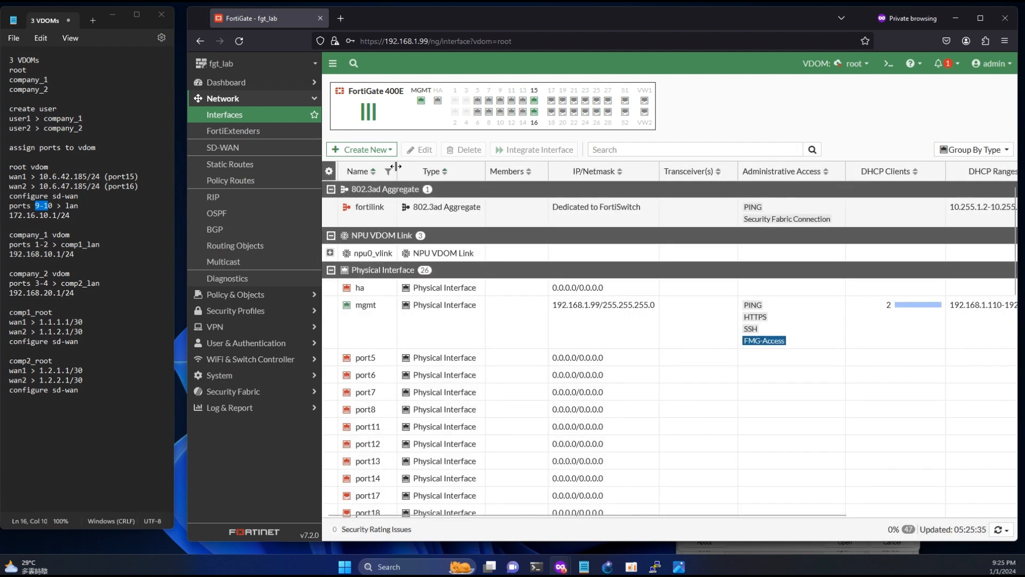
scroll(616, 395, down, 5)
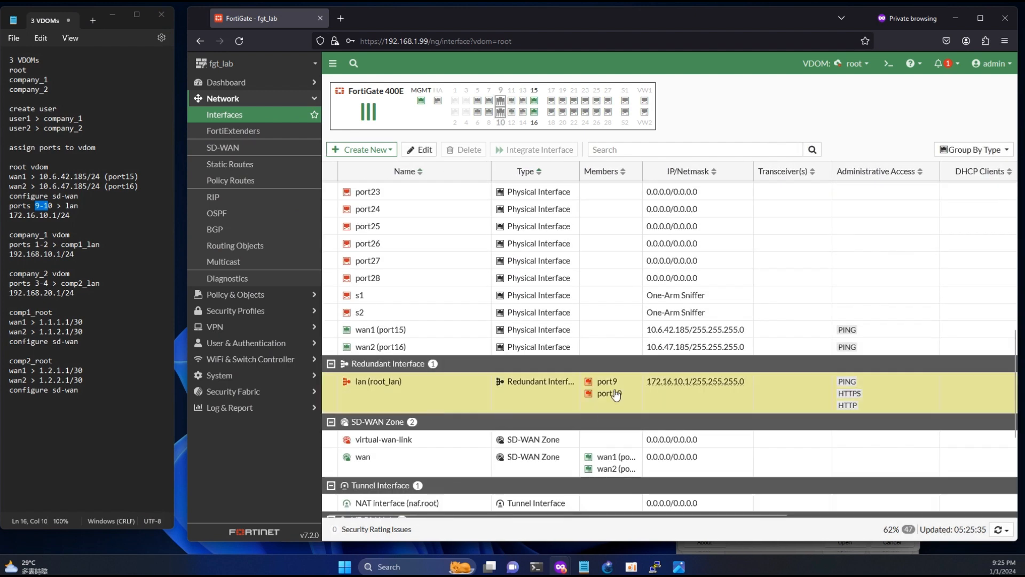
double_click(600, 382)
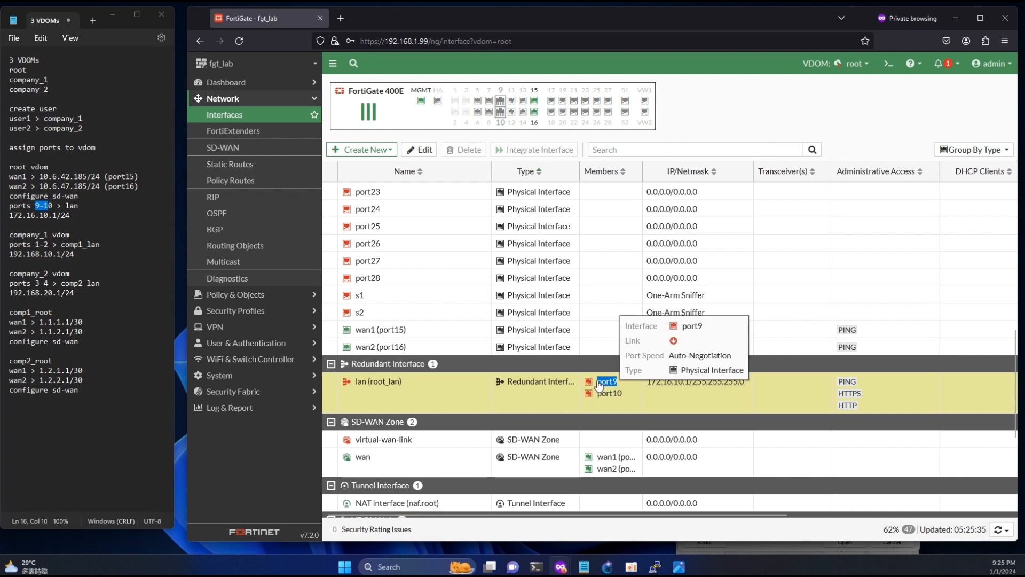
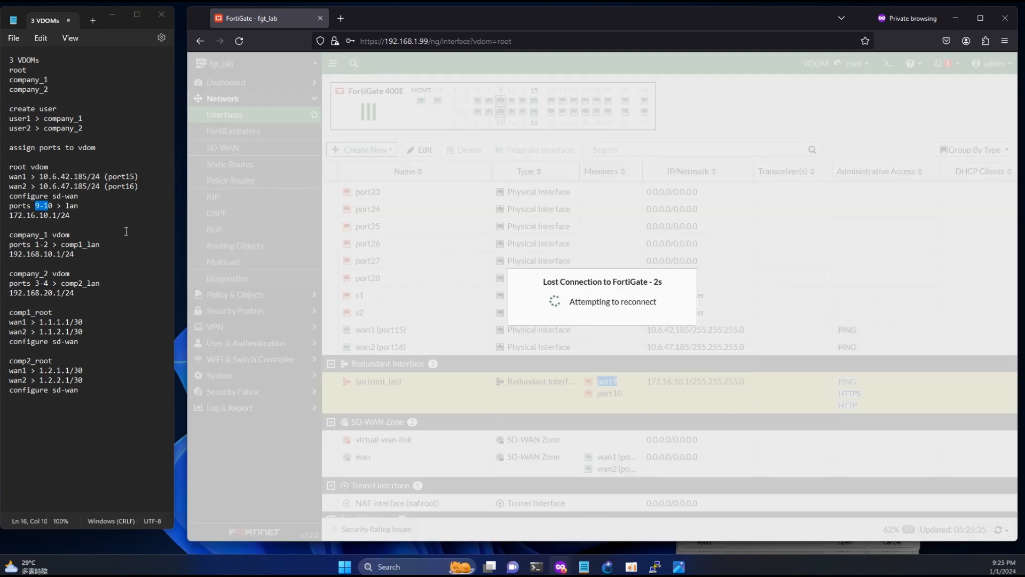
drag(57, 214, 9, 215)
key(ctrl+c)
click(403, 34)
drag(384, 41, 652, 39)
key(ctrl+v)
key(Return)
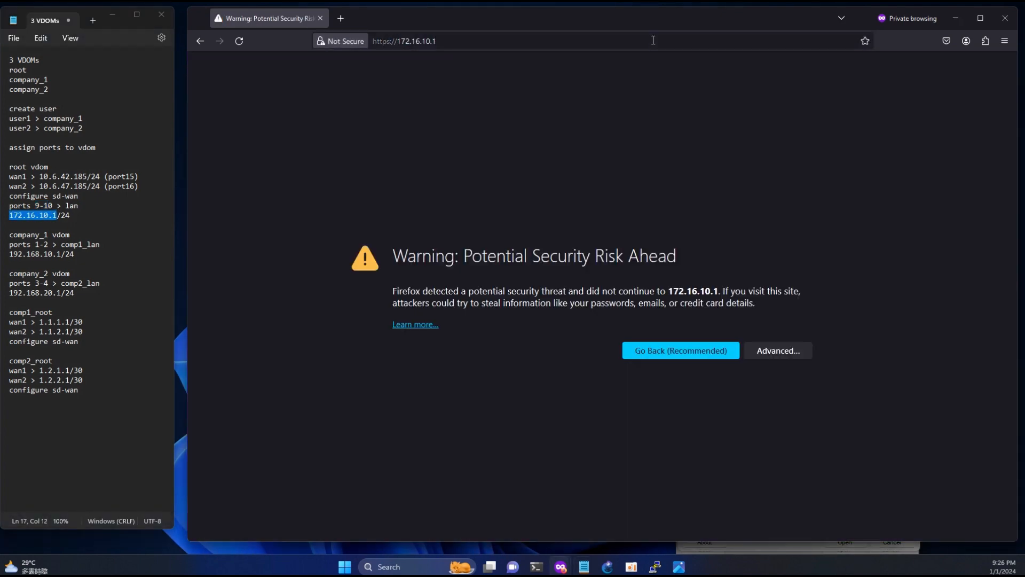
click(771, 350)
click(754, 534)
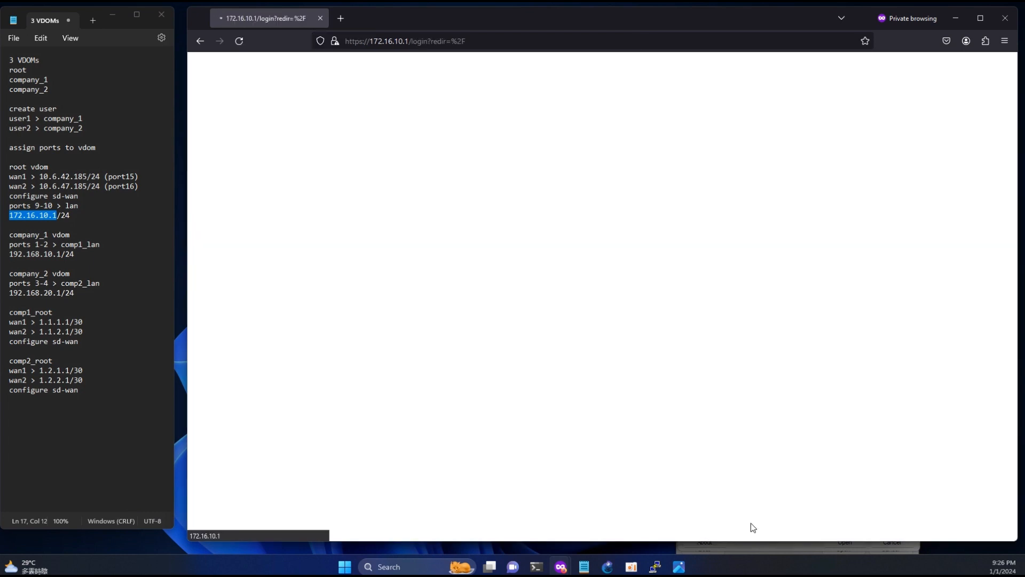
- Log in to FortiGate as admin with the account password
text(admin)
key(Tab)
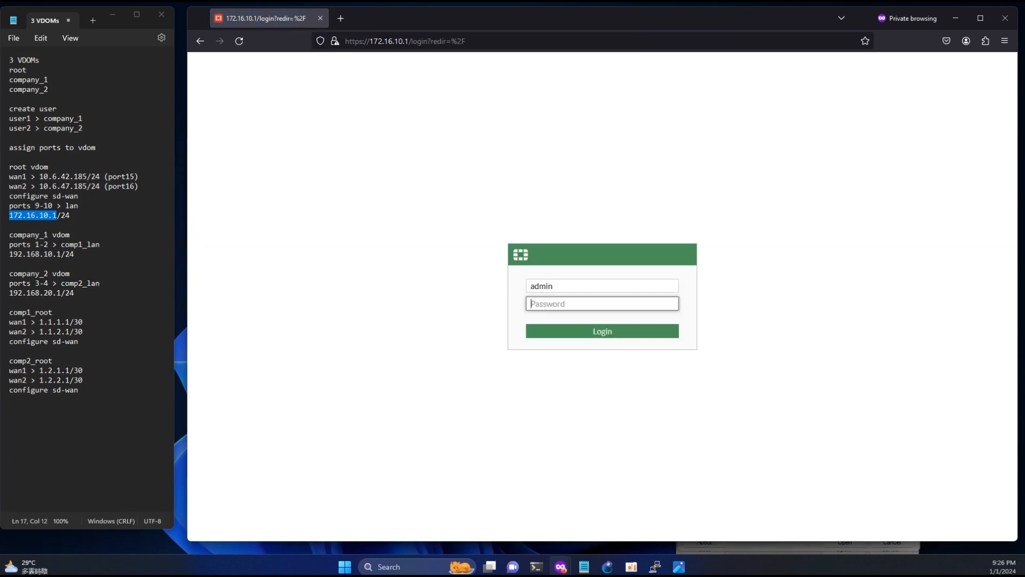
text(admin)
key(Return)
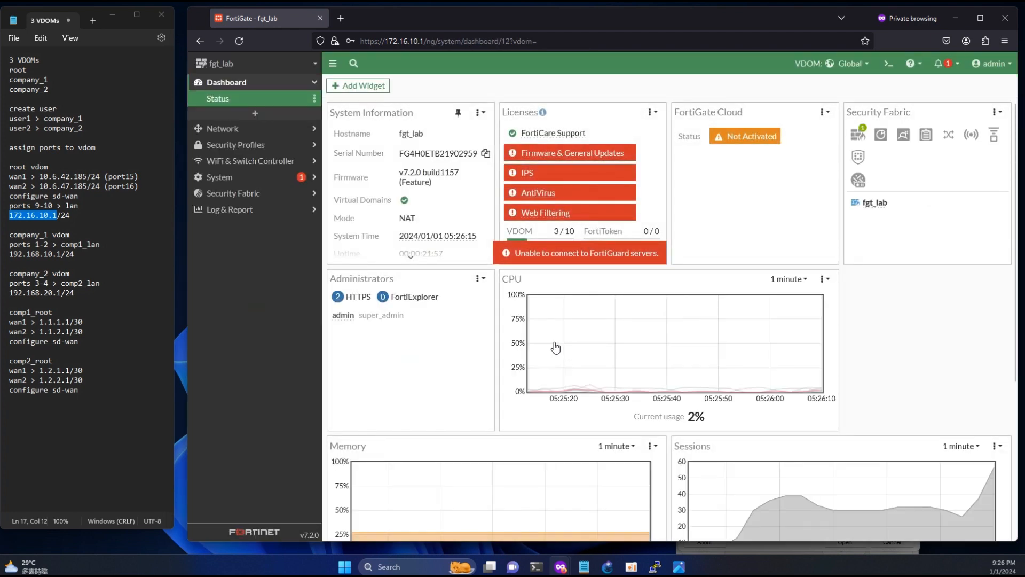
- Start a continuous ping -t 8.8.8.8 in PowerShell
click(535, 570)
click(396, 518)
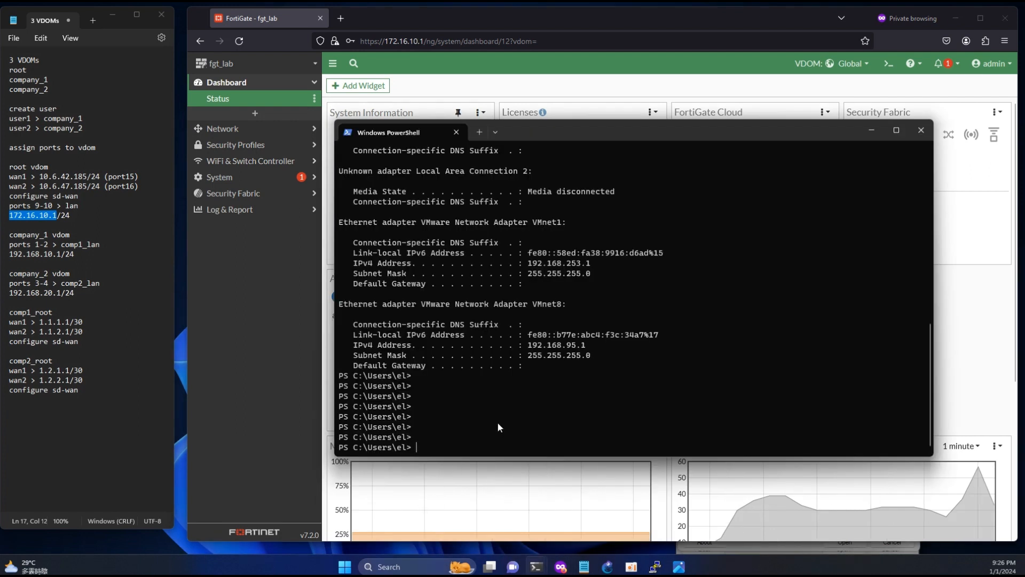
text(i)
text(ping)
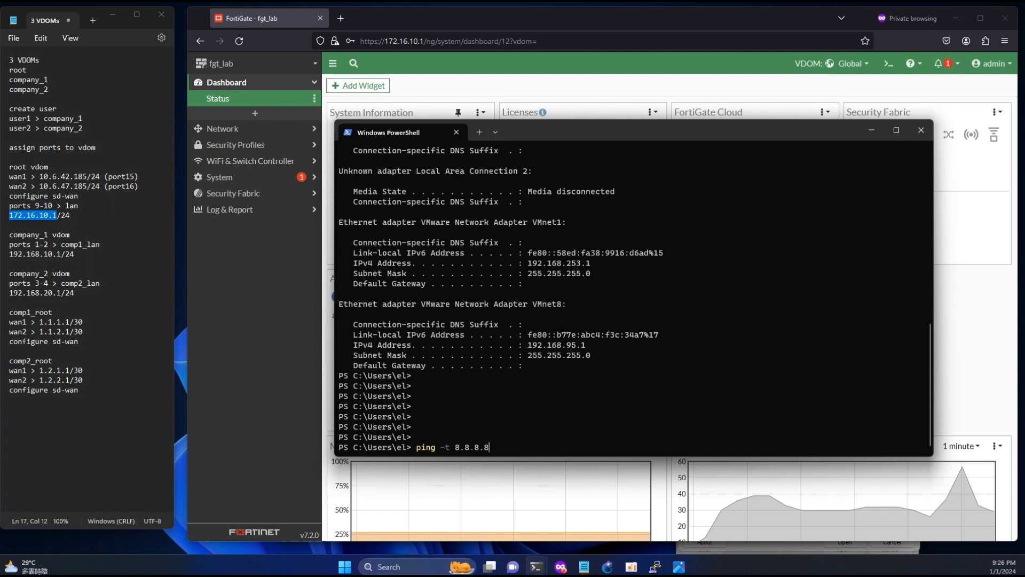
text( -t 8.8.8.8)
key(Return)
- Switch FortiGate to the root VDOM and show Policy & Objects > Firewall Policy
drag(720, 131, 397, 181)
click(438, 156)
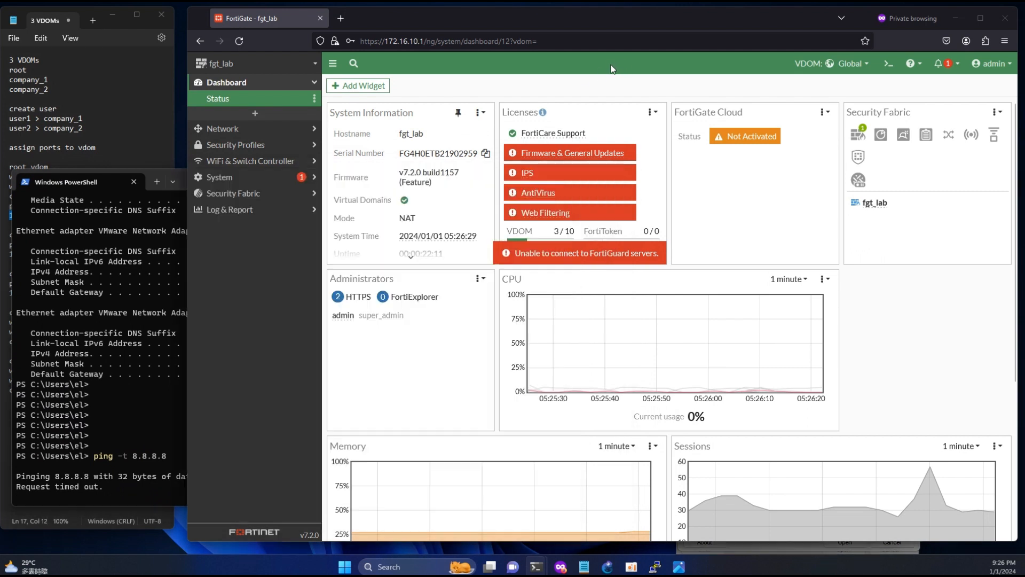
click(853, 63)
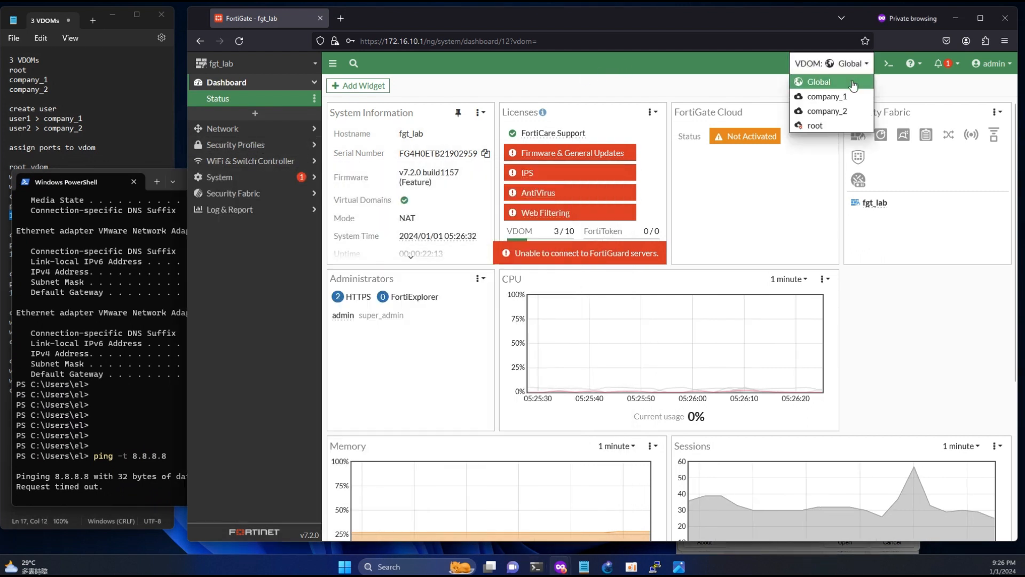
click(821, 127)
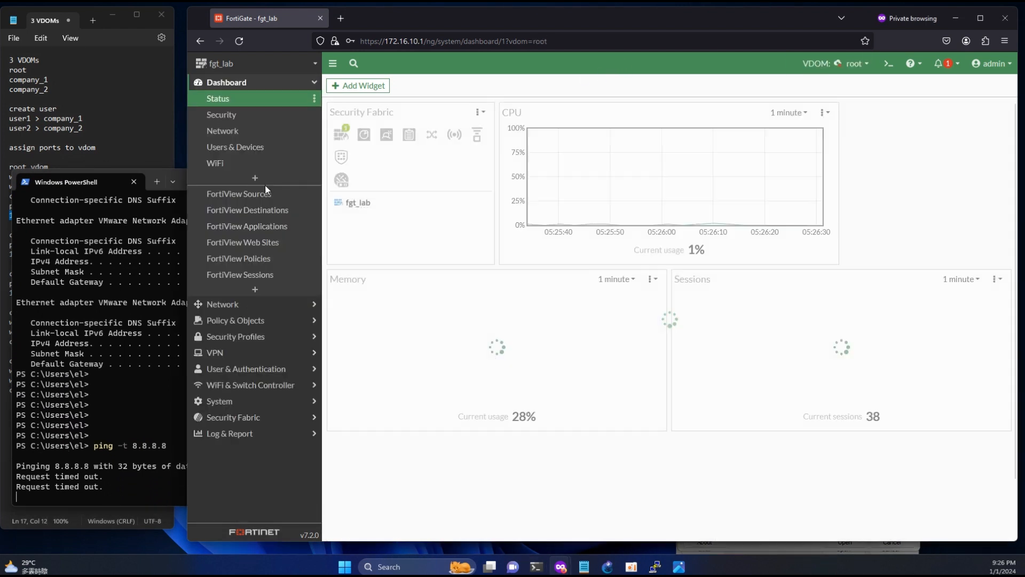
click(246, 318)
click(243, 136)
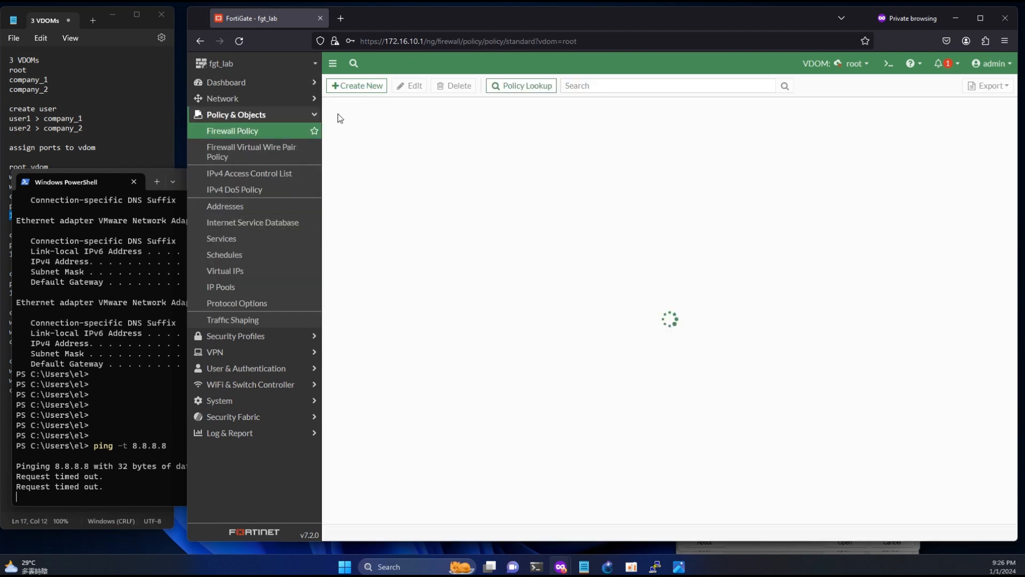
- Begin a new firewall policy named root_lan_wan with incoming interface lan (root_lan)
click(354, 84)
click(421, 118)
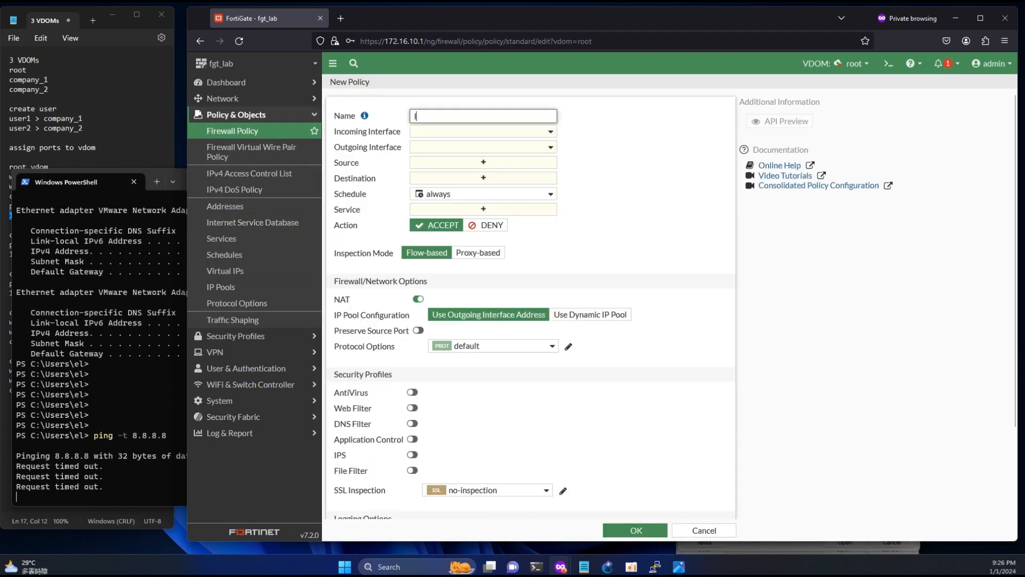
text(roo)
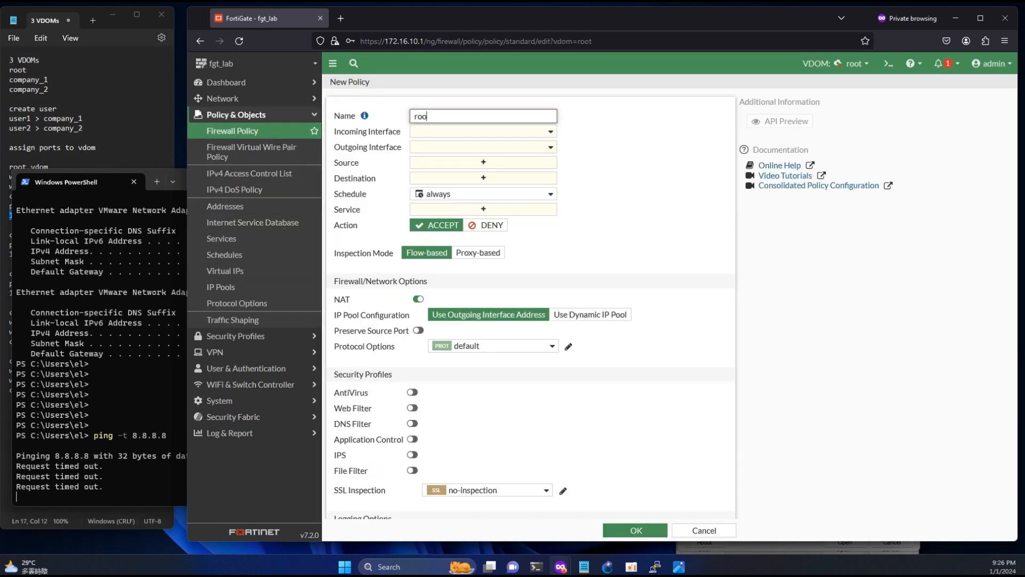
text(t_lan_wan)
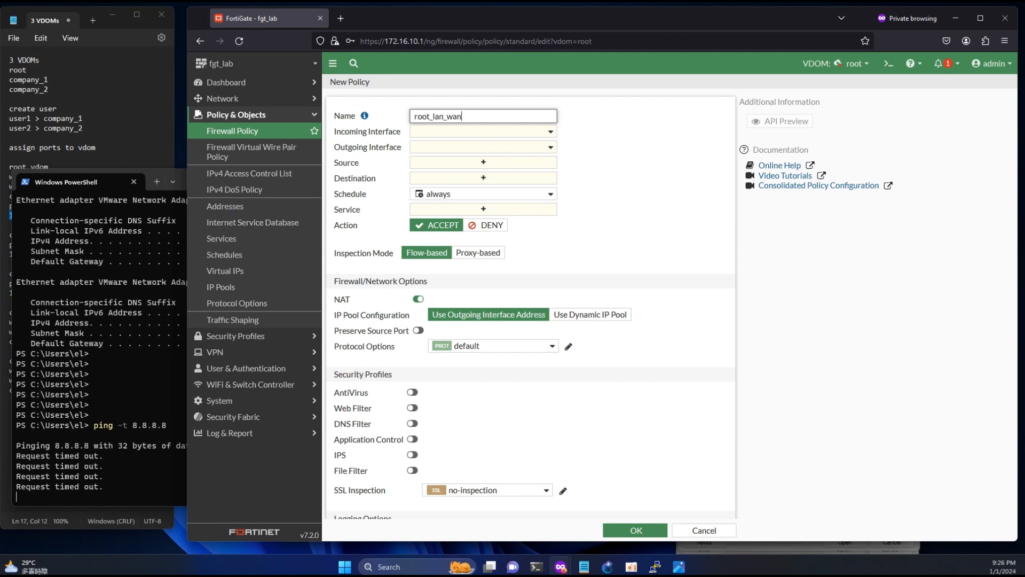
click(461, 132)
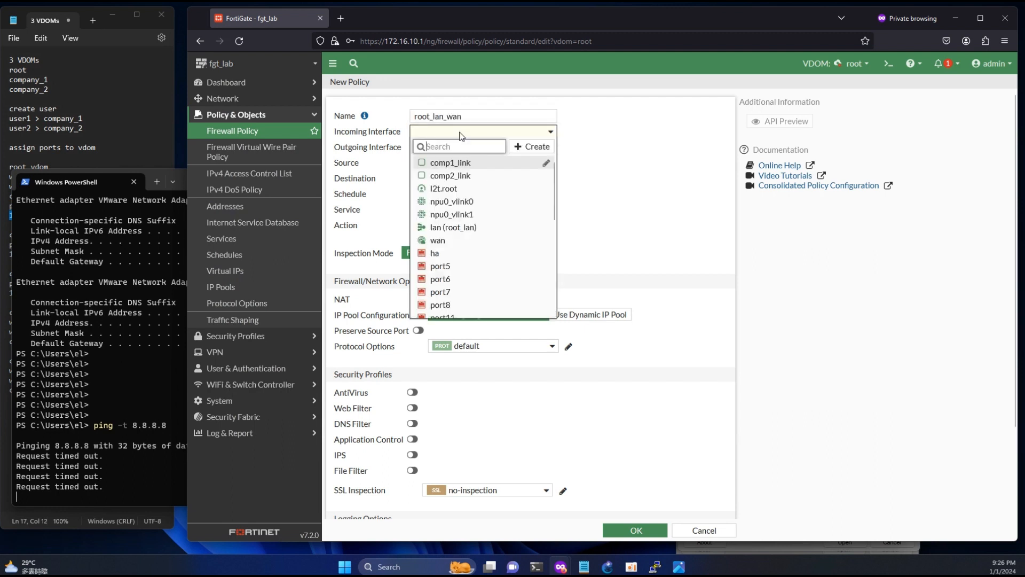
click(459, 228)
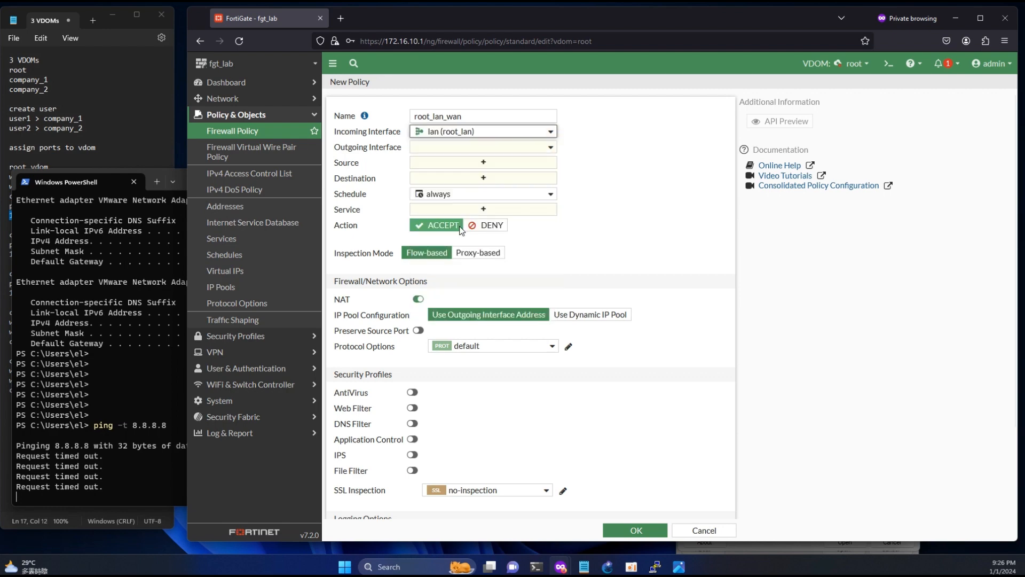
- Stop the ping, run ipconfig, and select the LAN address in the notes
click(162, 366)
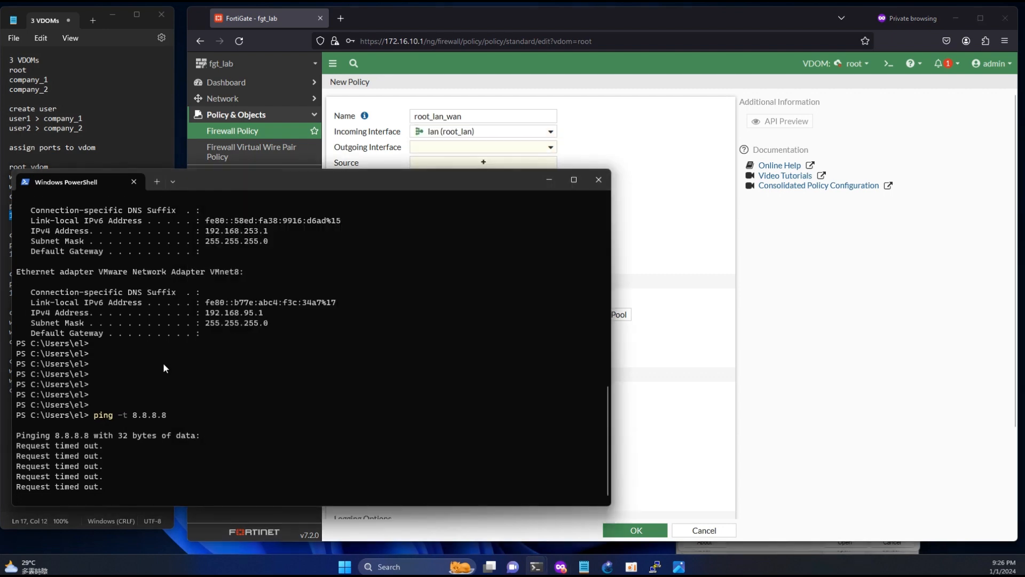
key(ctrl+c)
key(ctrl+c)
key(ctrl+c)
text(ipco)
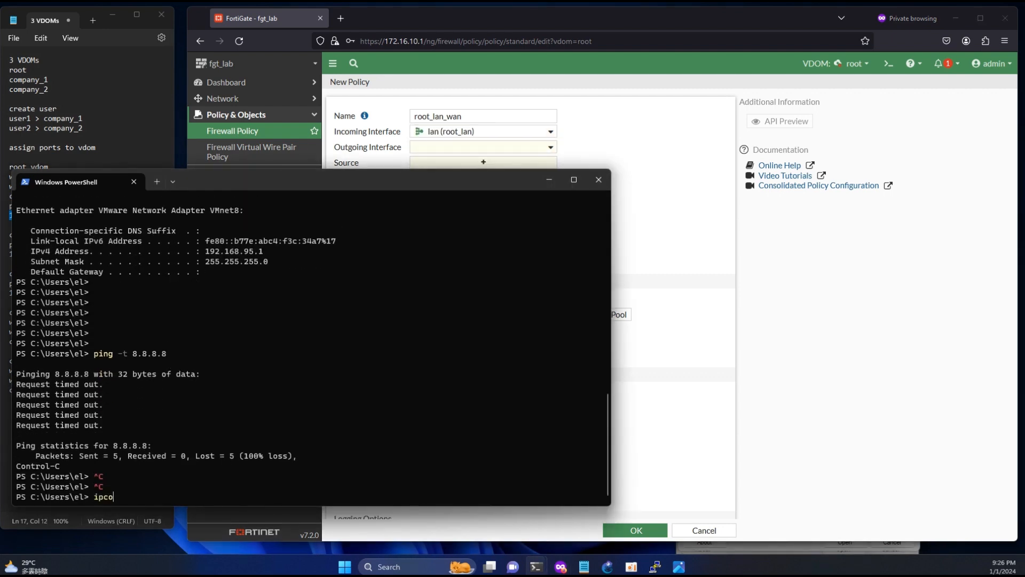
text(nfig)
key(Return)
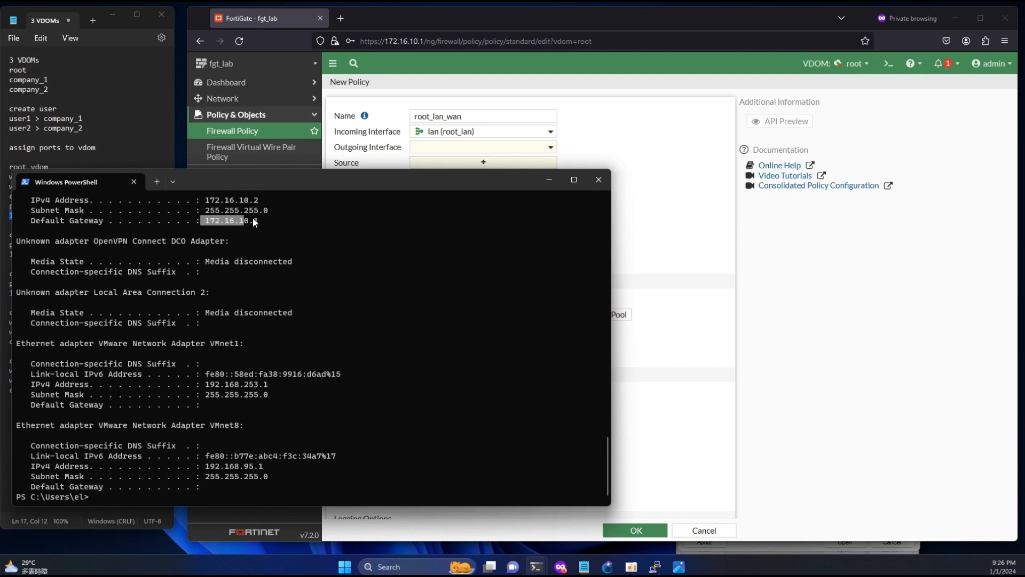
click(174, 169)
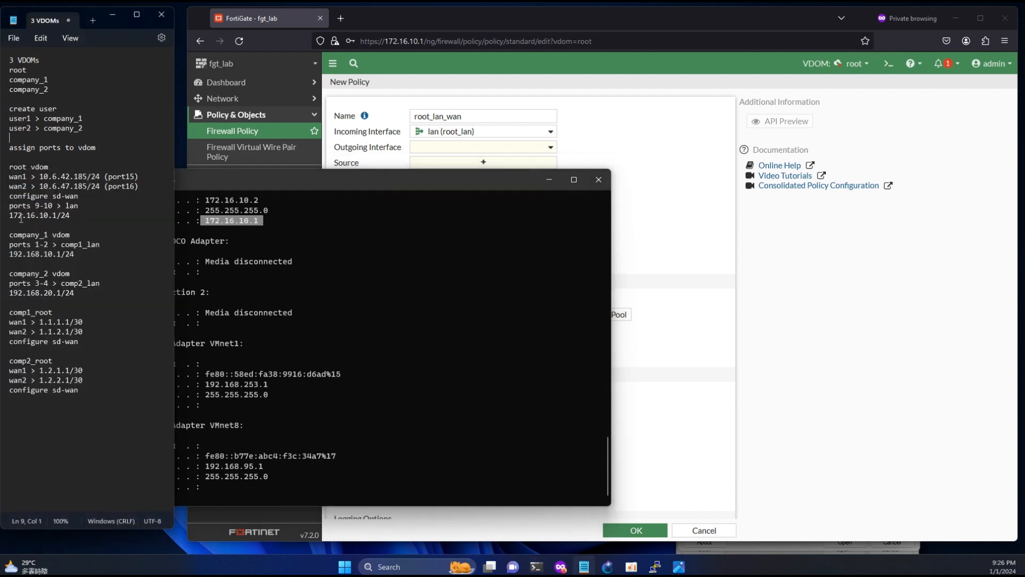
drag(13, 215, 55, 218)
- Set the policy's outgoing interface to wan and source and destination to all
click(641, 143)
click(488, 147)
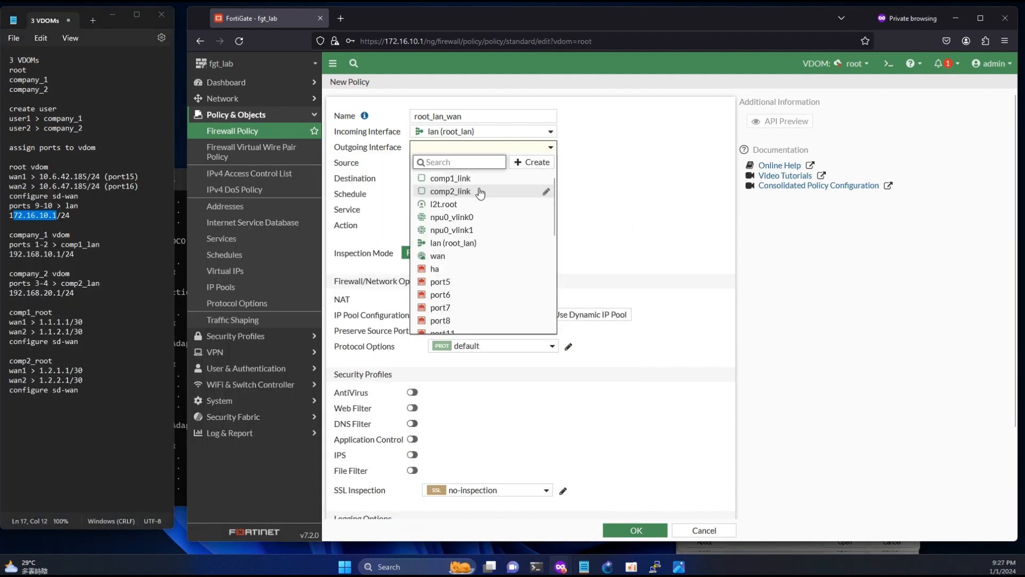
click(439, 256)
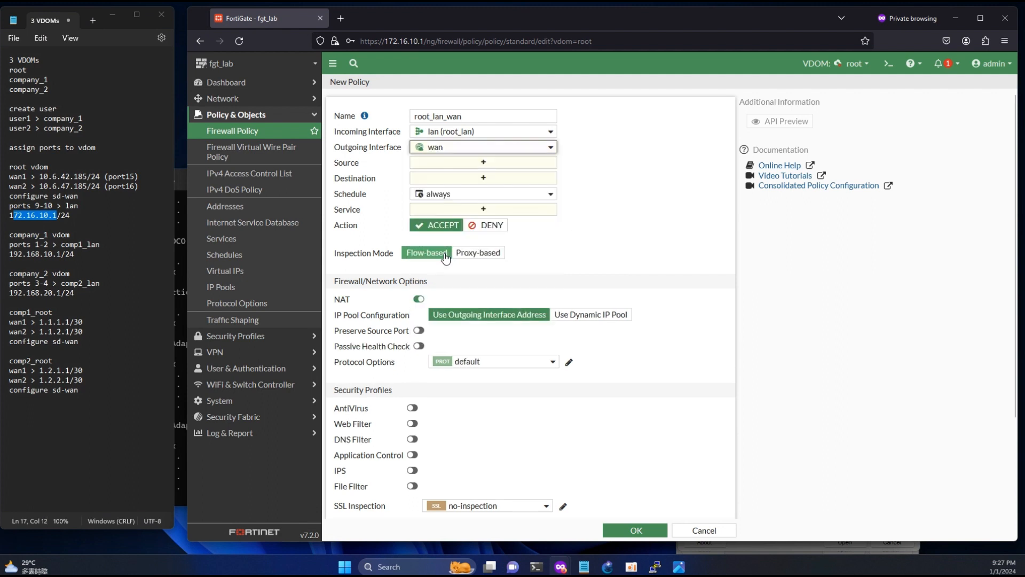
click(470, 163)
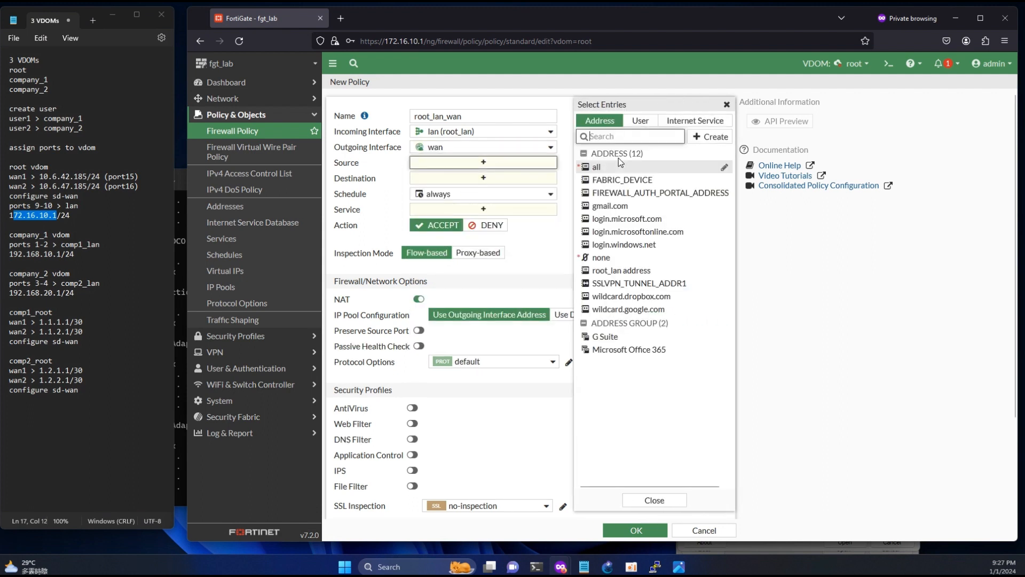
click(597, 167)
click(484, 198)
click(606, 169)
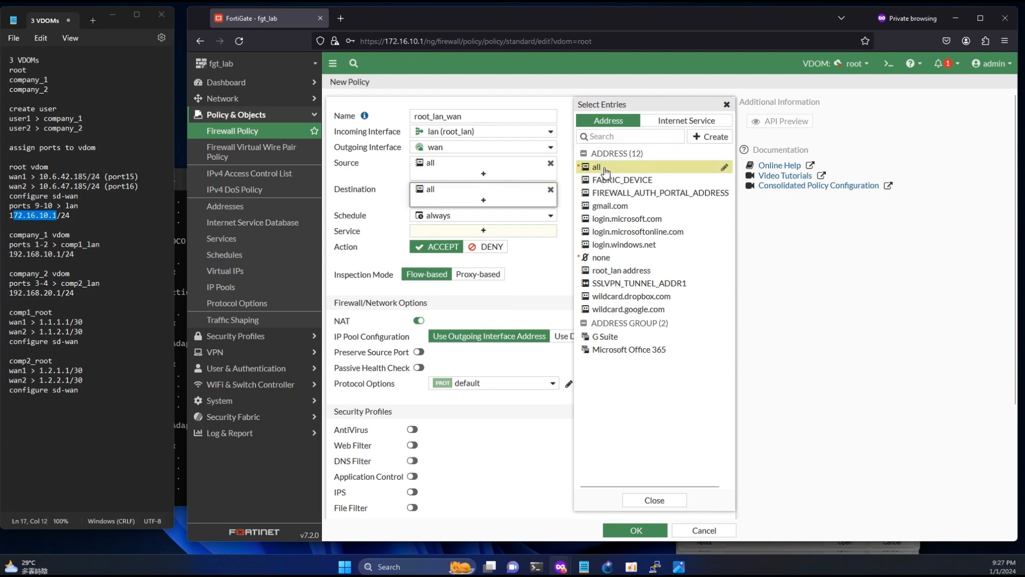
- Restart the continuous ping to 8.8.8.8 in PowerShell
key(alt+Tab)
key(Up)
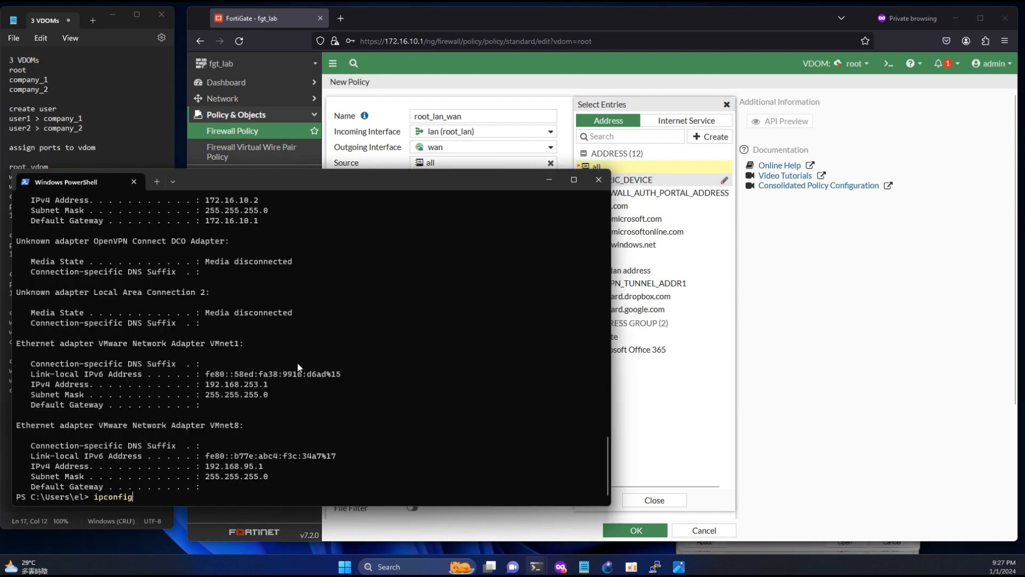
key(Up)
key(Return)
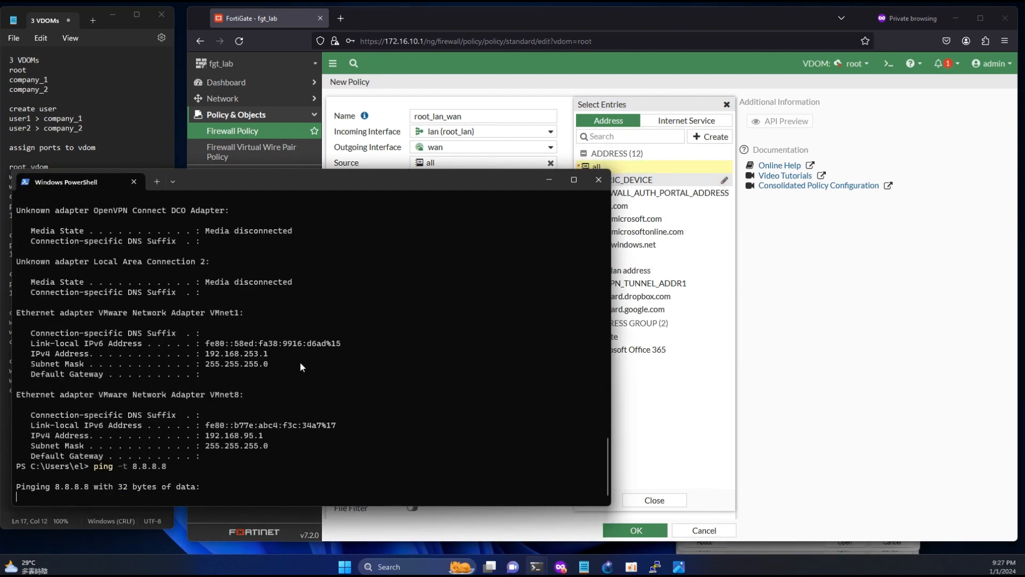
- Set the policy service to ALL, save it, and watch the ping output
click(623, 170)
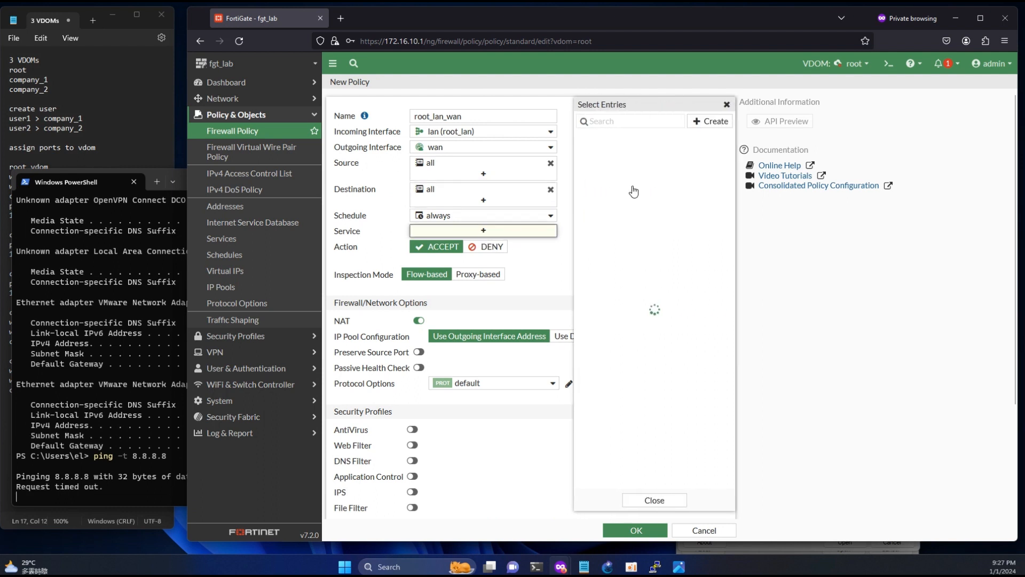
click(601, 164)
click(650, 528)
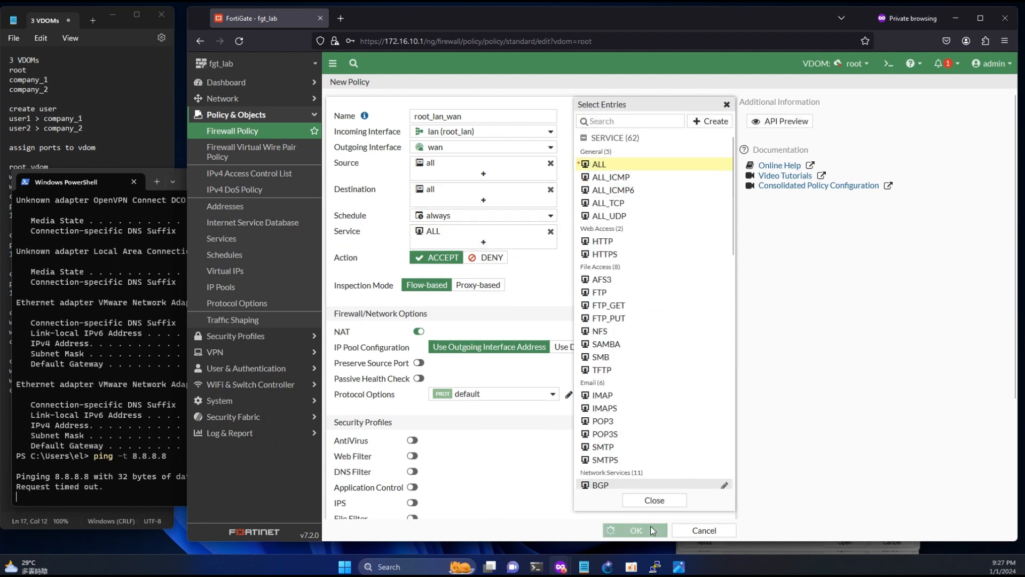
click(123, 450)
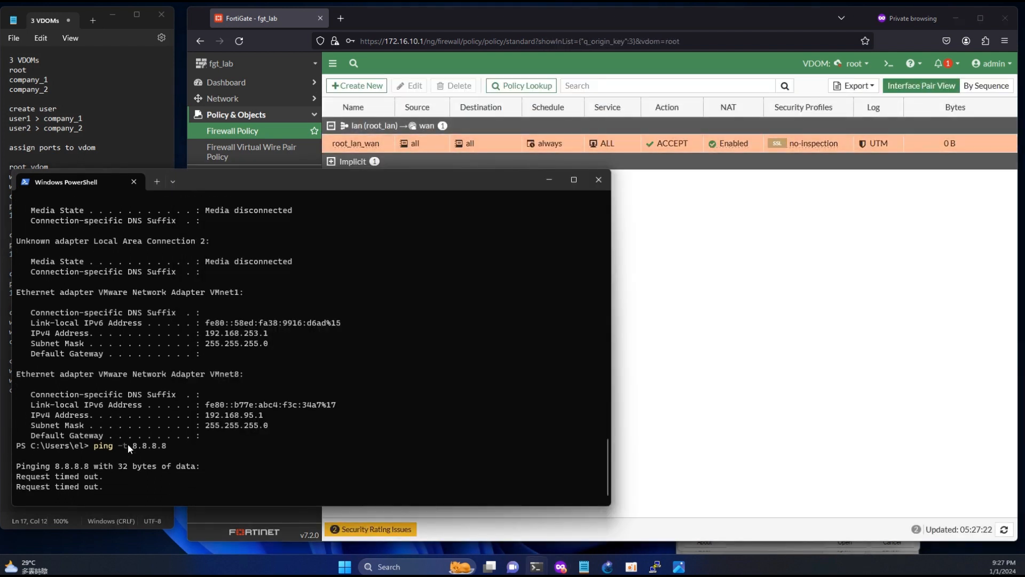
- Stop the ping and tracert 8.8.8.8, confirming second hop 10.6.42.1, then return to FortiGate's Network menu
drag(235, 486, 119, 478)
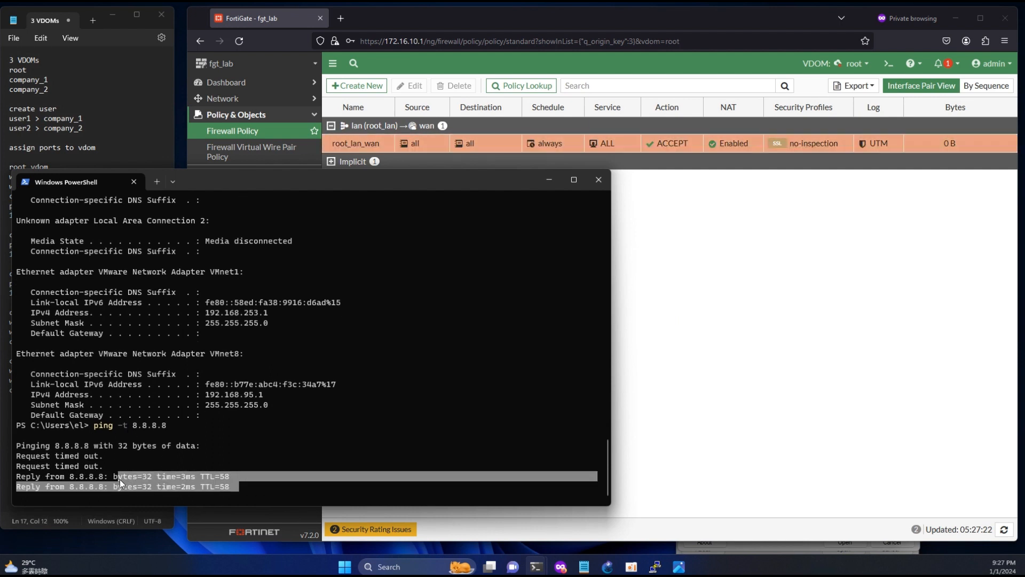
click(682, 310)
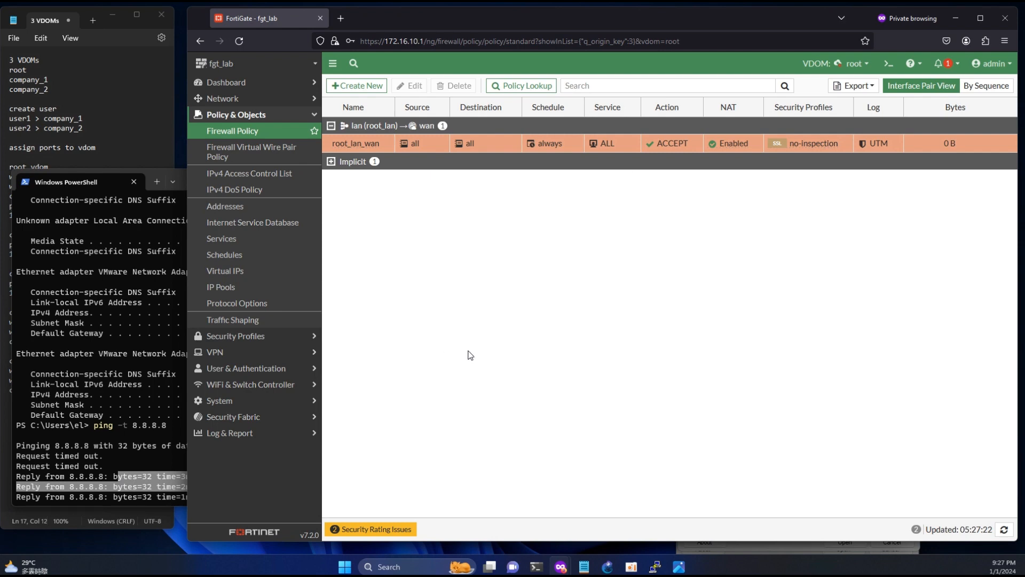
click(132, 444)
key(ctrl+c)
key(ctrl+c)
key(ctrl+c)
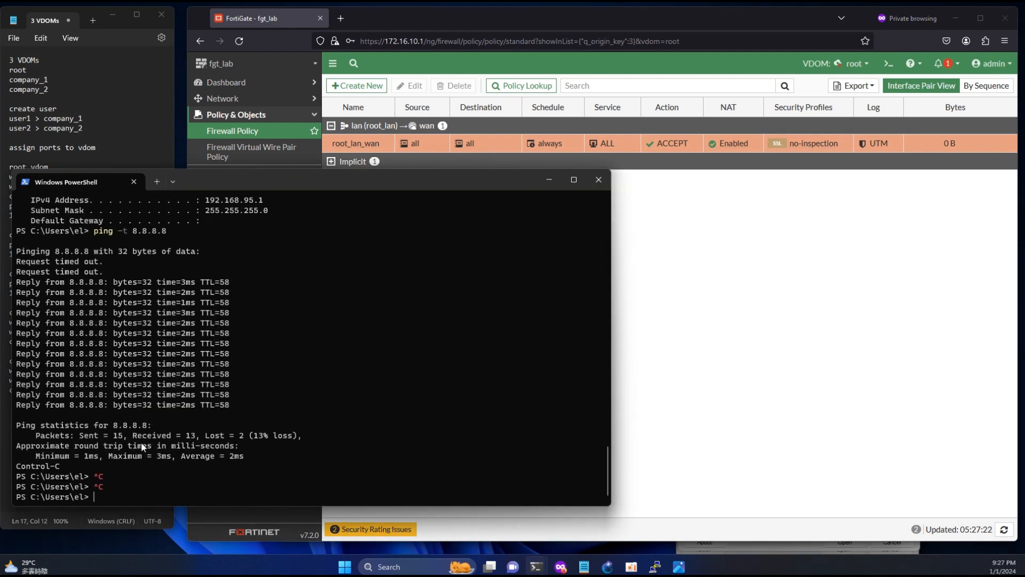
text(tracert 8.8.8.8)
key(Return)
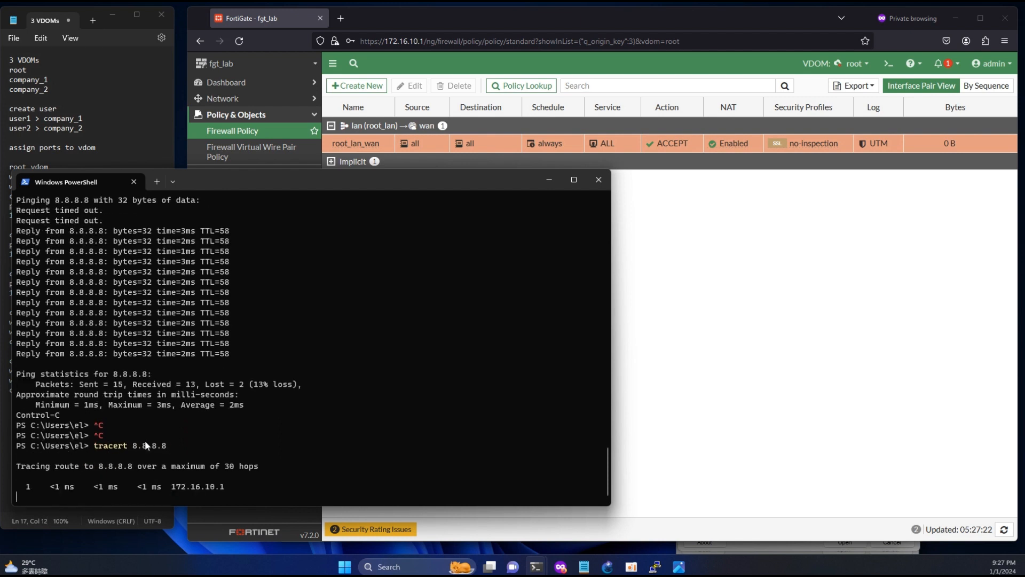
key(ctrl+c)
key(ctrl+c)
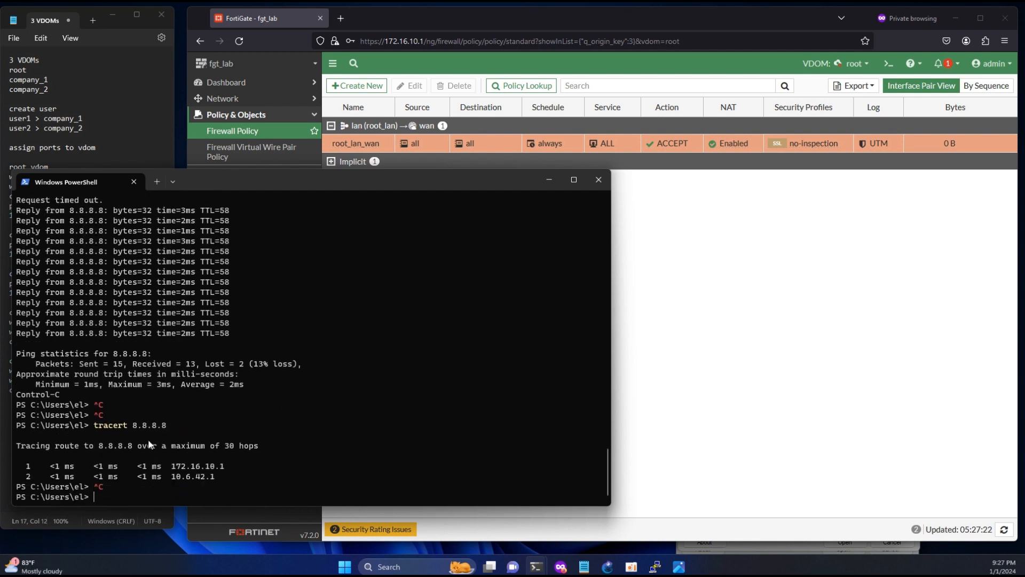
drag(171, 476, 215, 475)
click(630, 425)
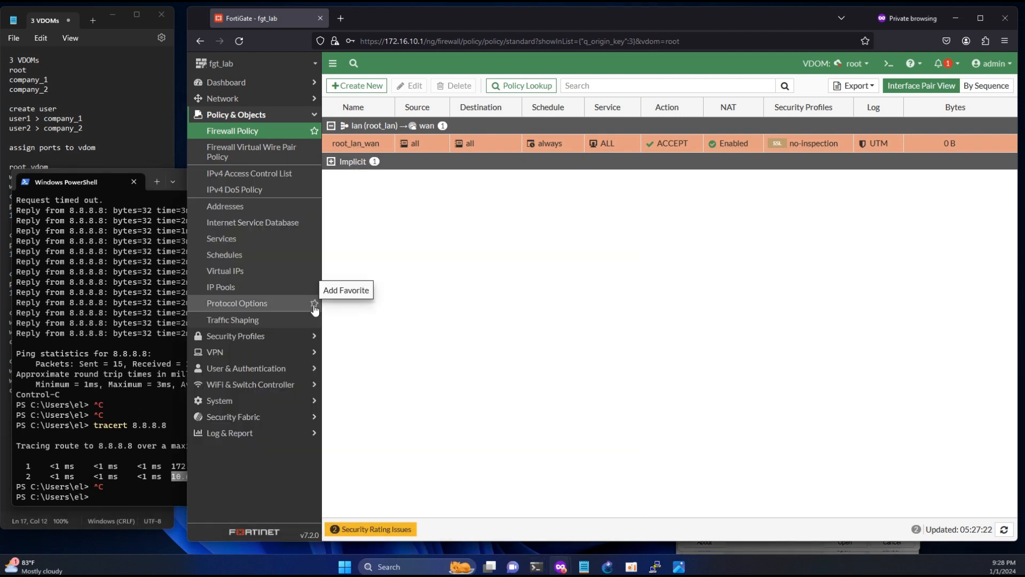
click(225, 104)
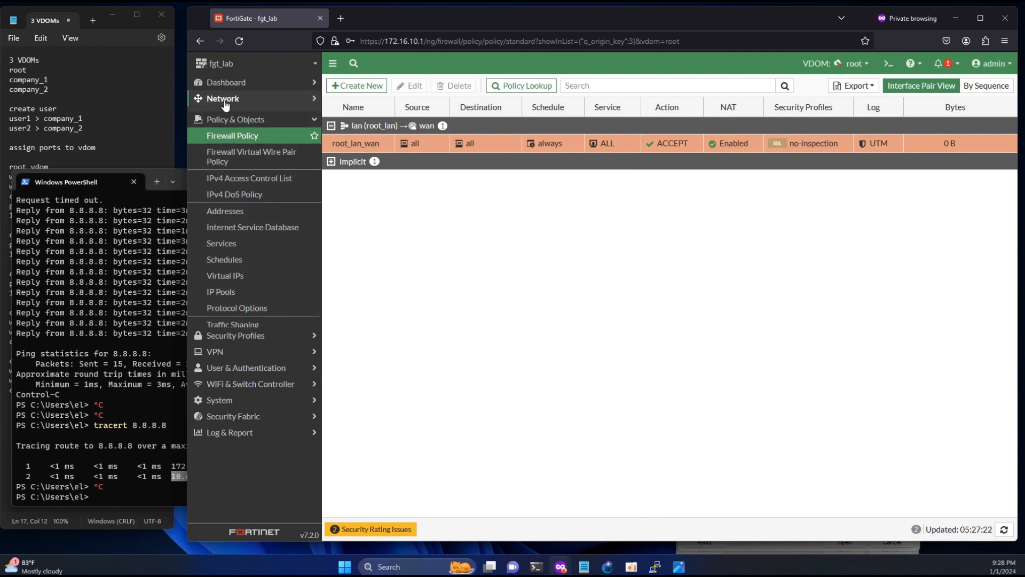
- Start a new SD-WAN rule under SD-WAN Rules and name it all_wan2
click(226, 146)
click(404, 84)
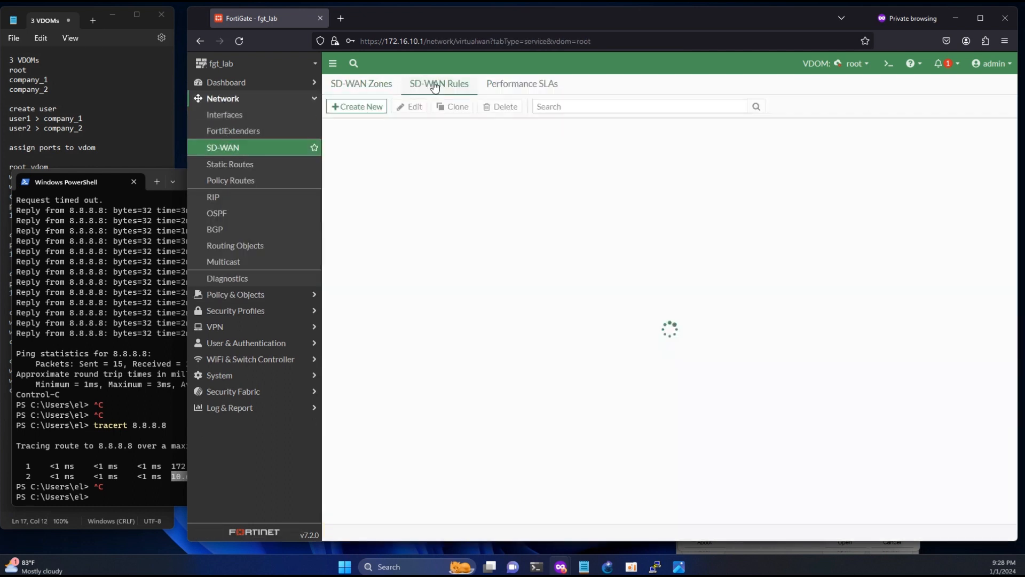
click(357, 106)
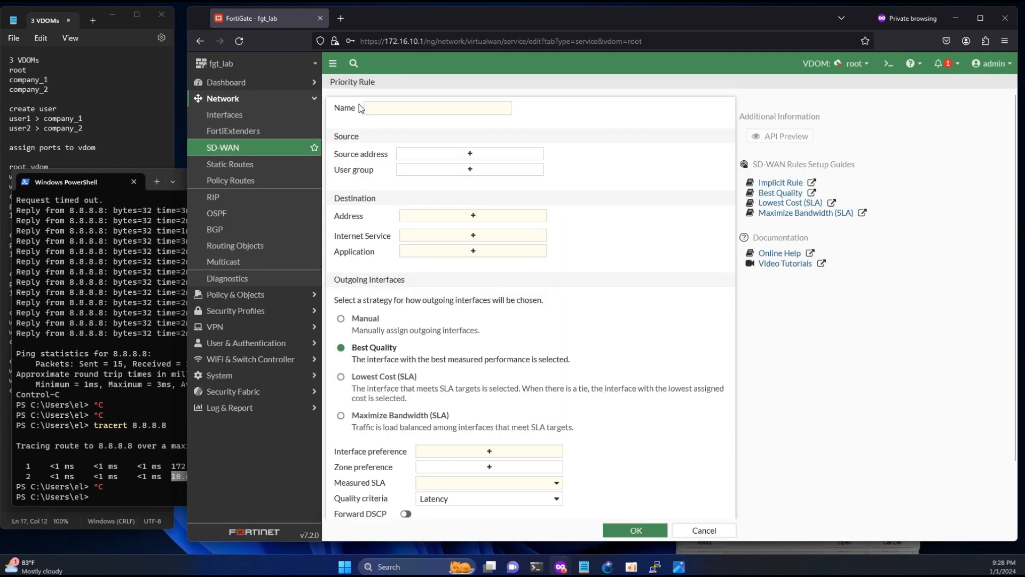
click(107, 299)
click(648, 152)
click(441, 111)
text(all)
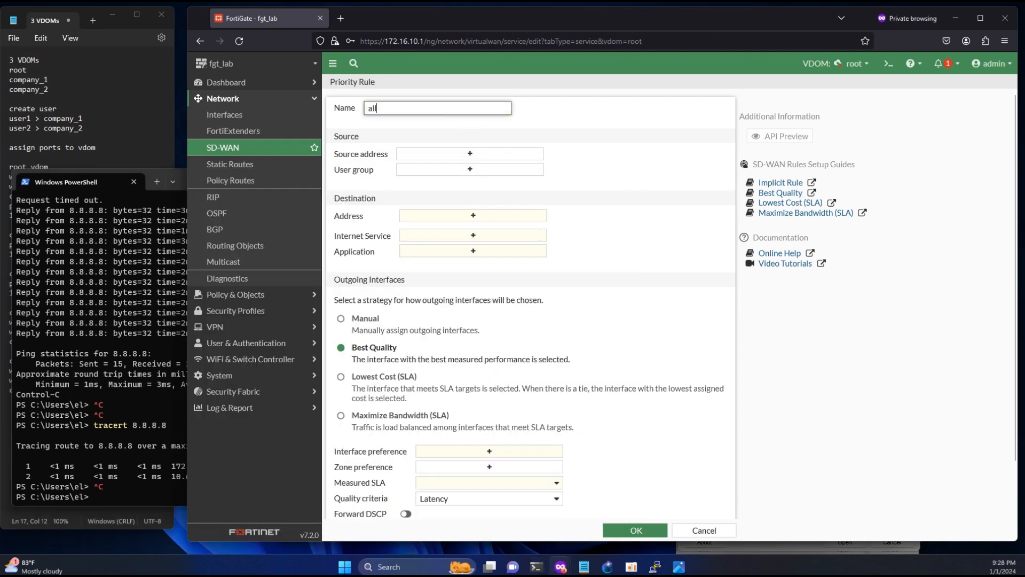
text(_wan)
click(143, 327)
click(426, 110)
- Set source and destination to all, manual interface wan2 (port16), and save the rule
click(447, 155)
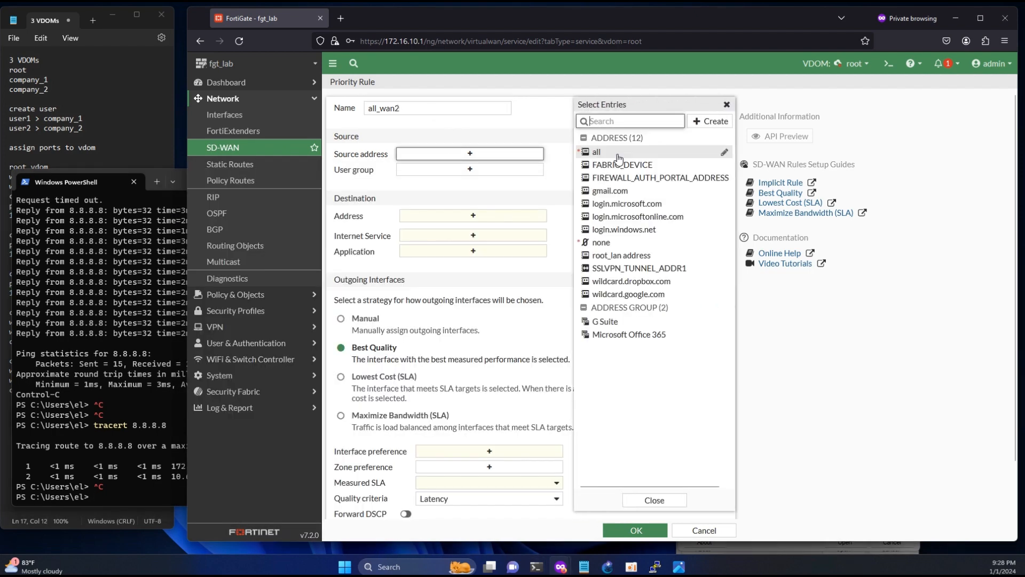
click(606, 153)
click(474, 231)
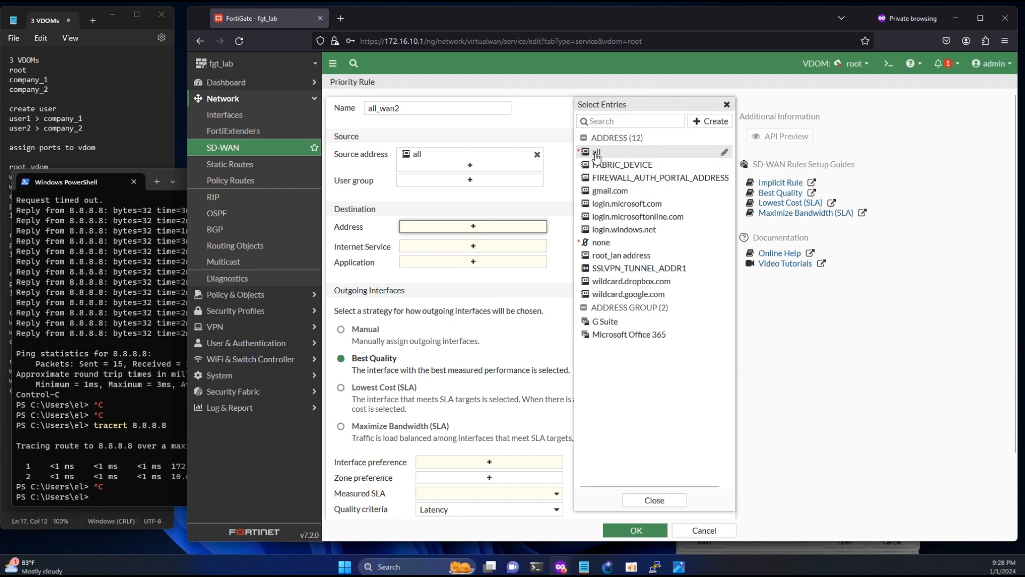
click(597, 152)
click(341, 360)
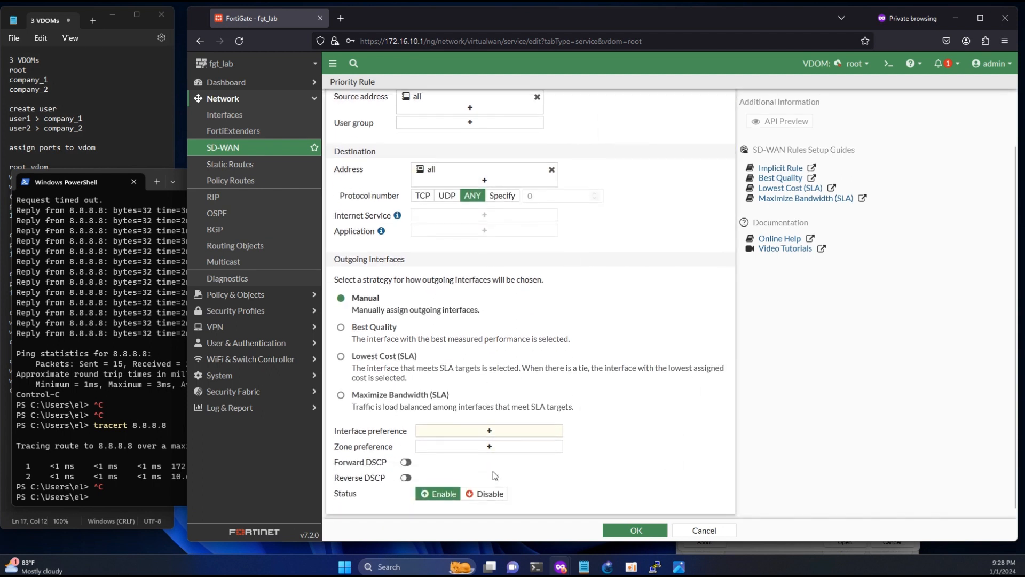
click(489, 430)
click(619, 151)
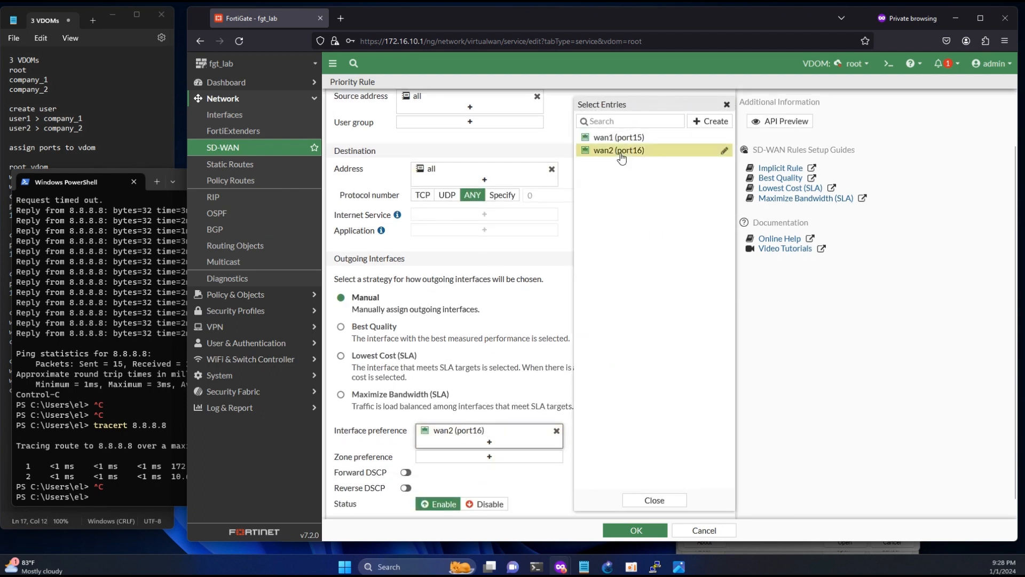
click(647, 530)
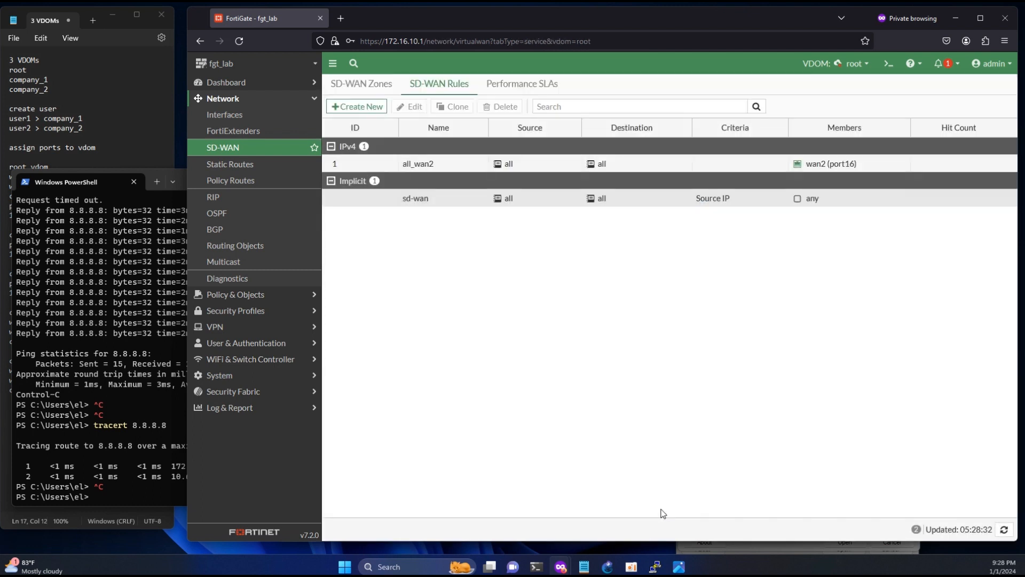
click(149, 472)
- Tracert 8.8.4.4 and confirm its second hop is 10.6.47.1
key(Up)
key(BackSpace)
key(BackSpace)
key(BackSpace)
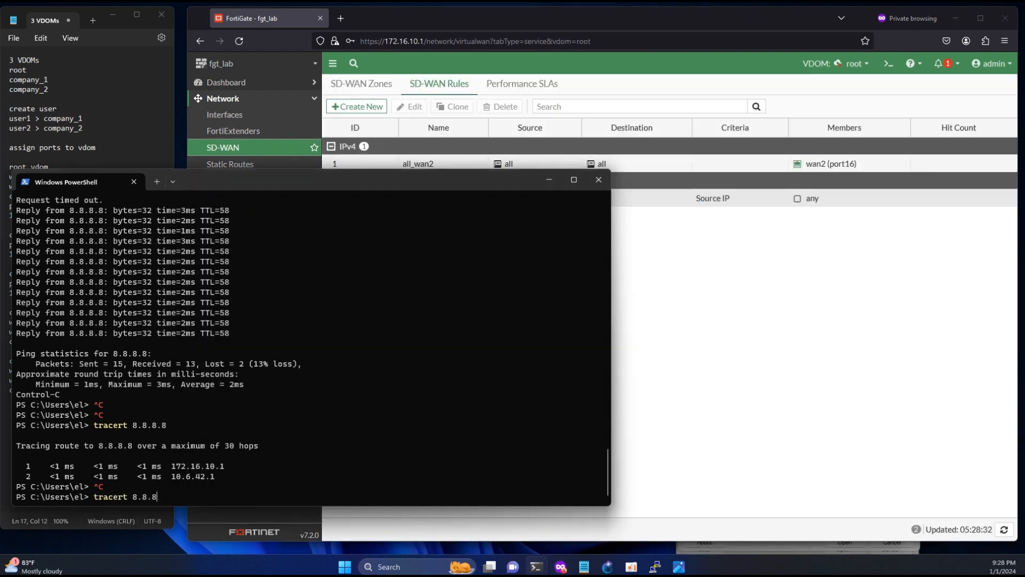
key(Return)
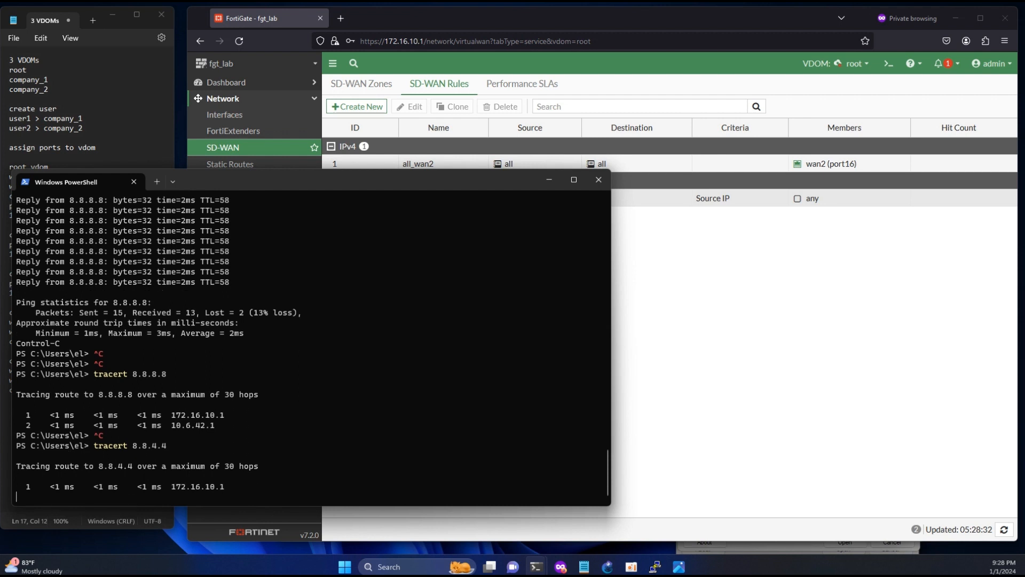
key(ctrl+c)
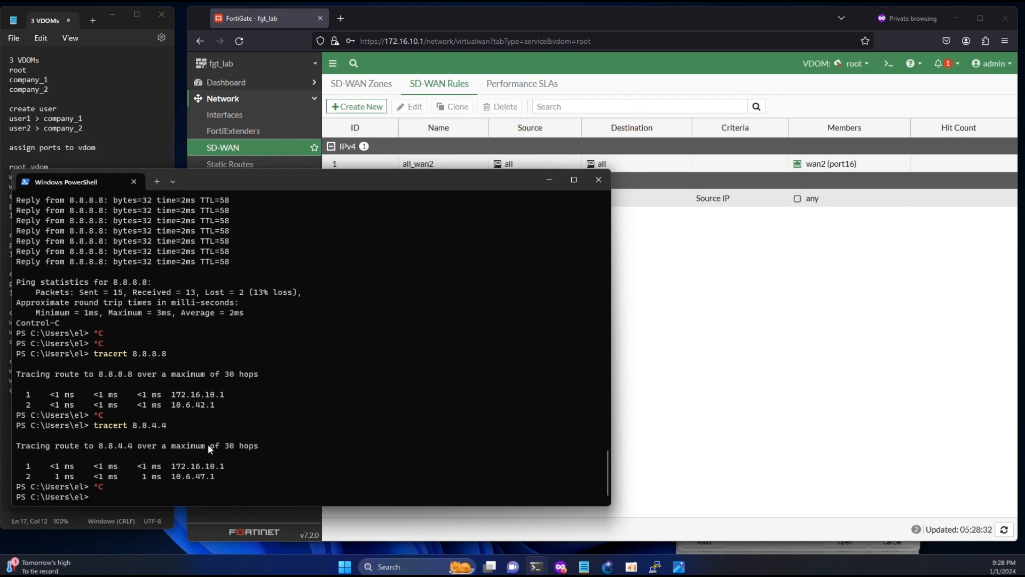
drag(171, 477, 213, 476)
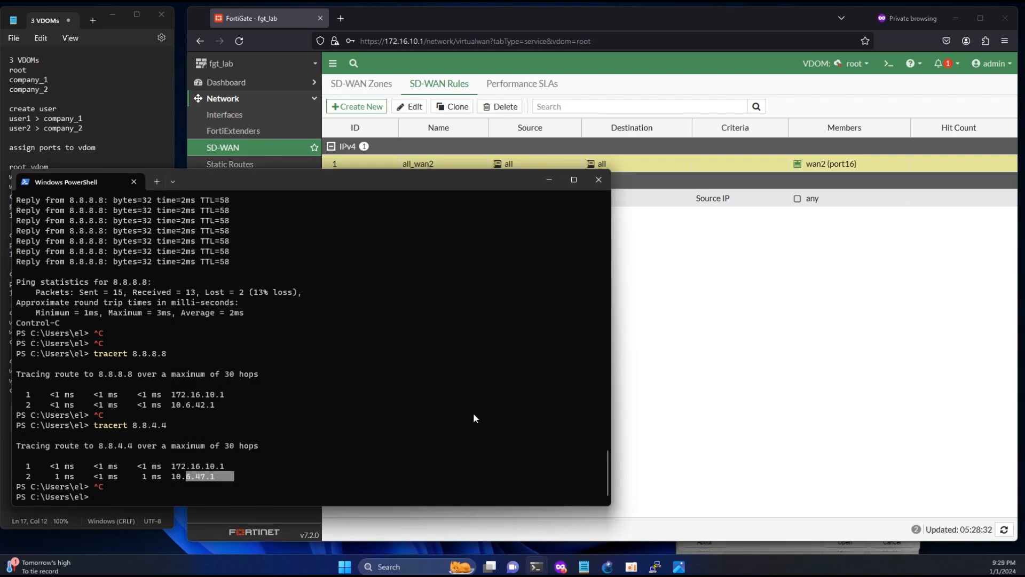
click(366, 431)
- Restart the continuous ping -t 8.8.8.8
text(tracert 8.8.8.8)
key(Up)
key(Up)
key(Up)
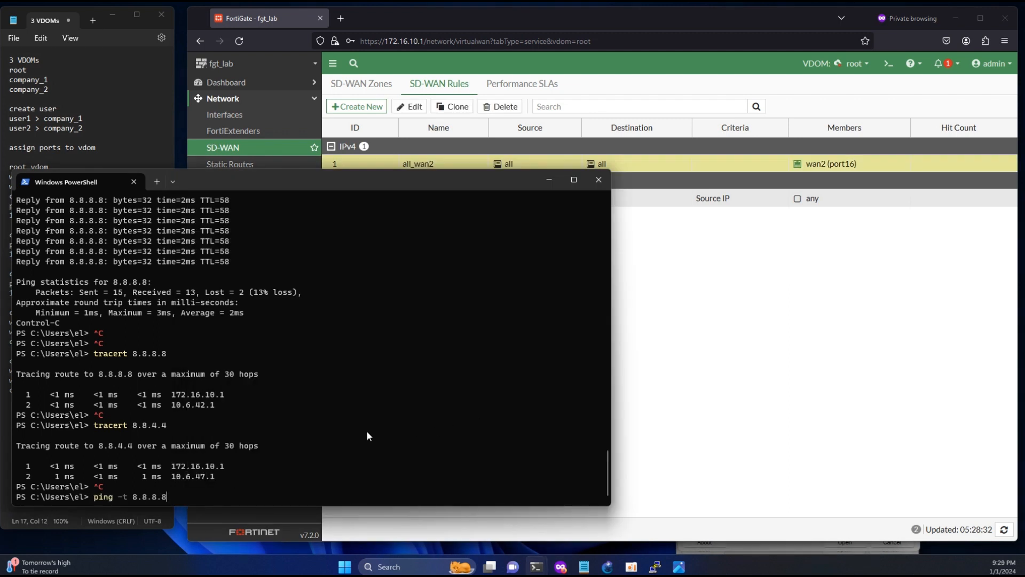
key(Return)
click(718, 346)
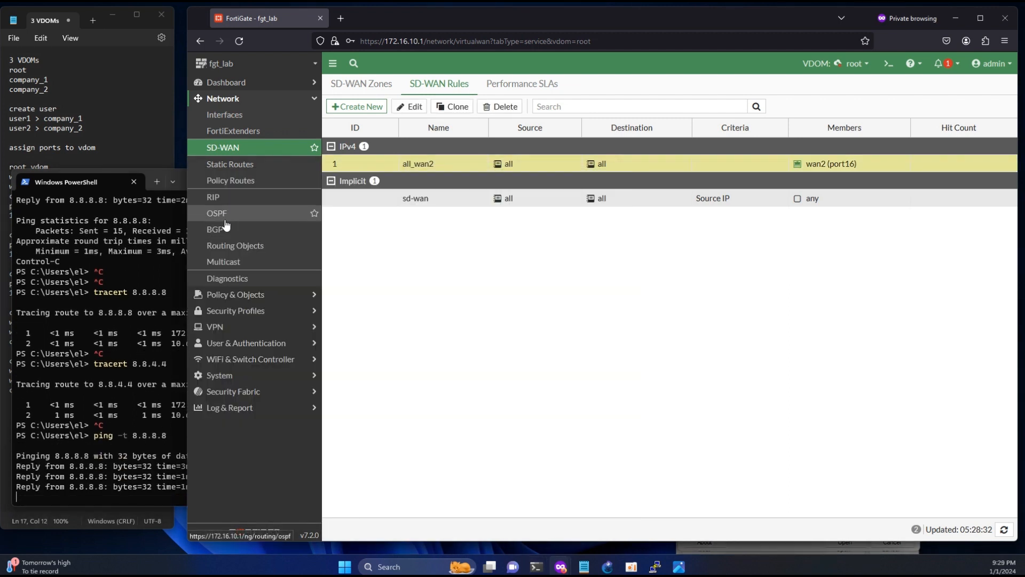
- Disable the wan2 interface from the Interfaces list via Set Status > Disable
click(226, 116)
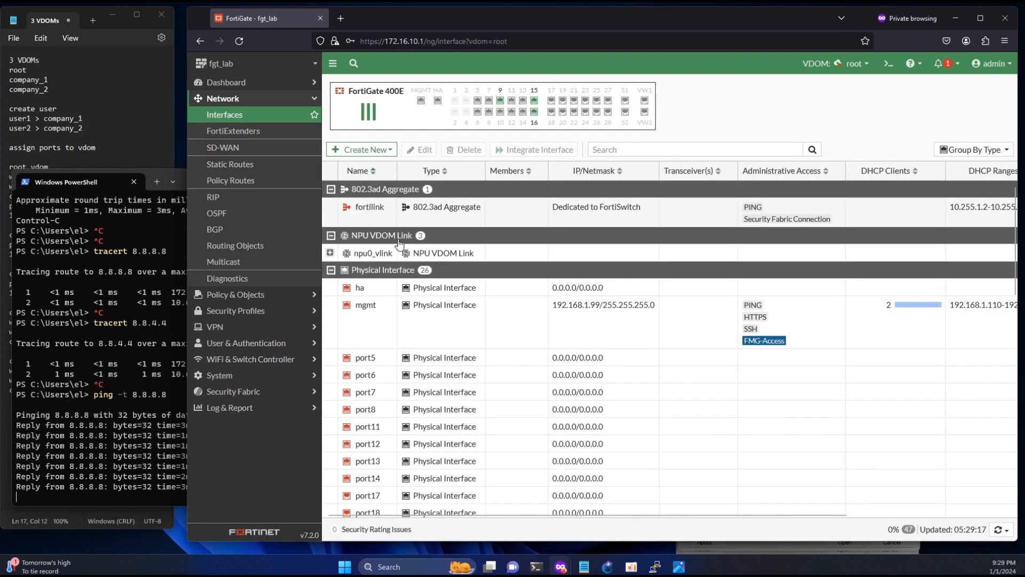
scroll(406, 291, down, 5)
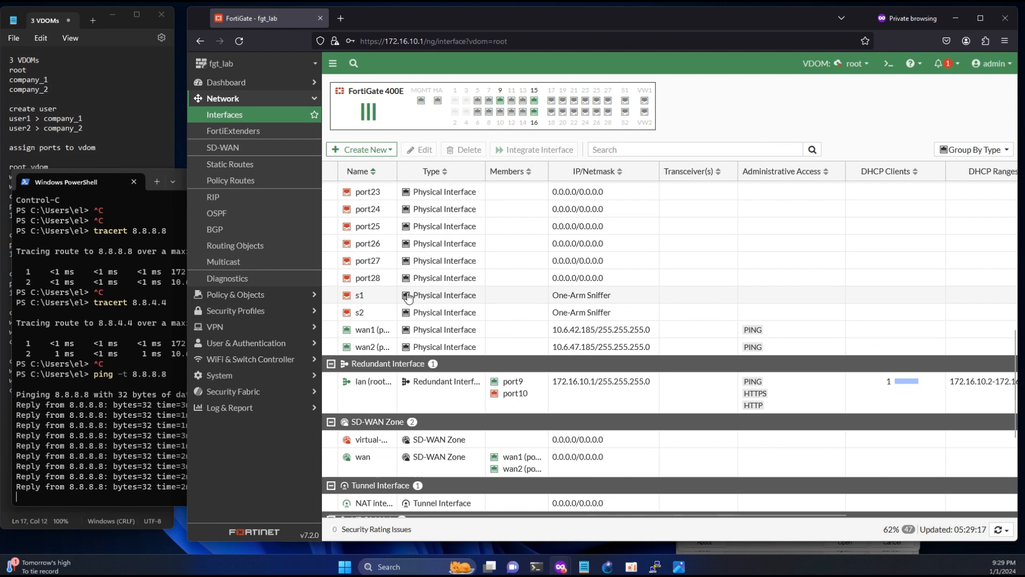
click(375, 348)
right_click(375, 349)
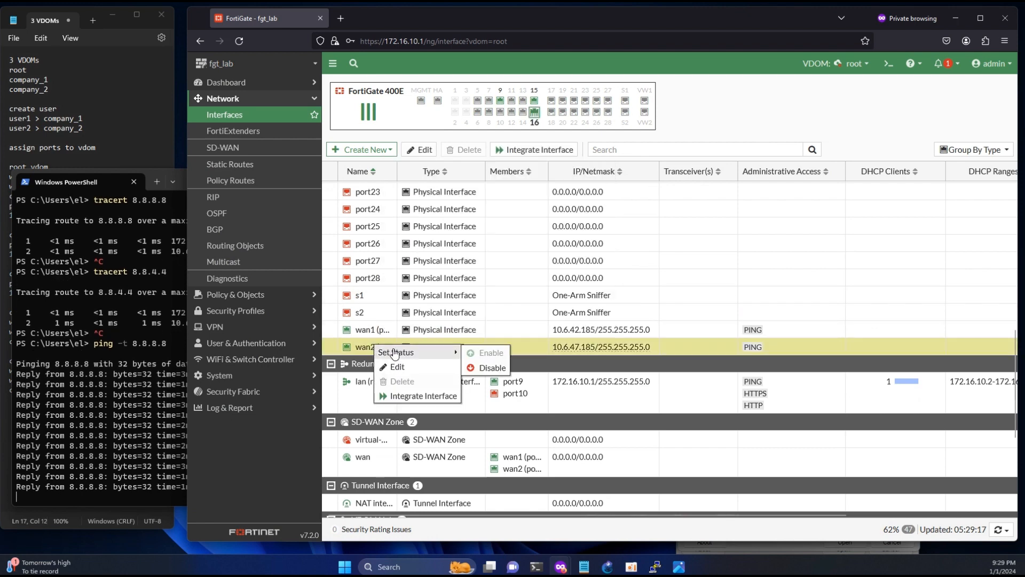
click(473, 369)
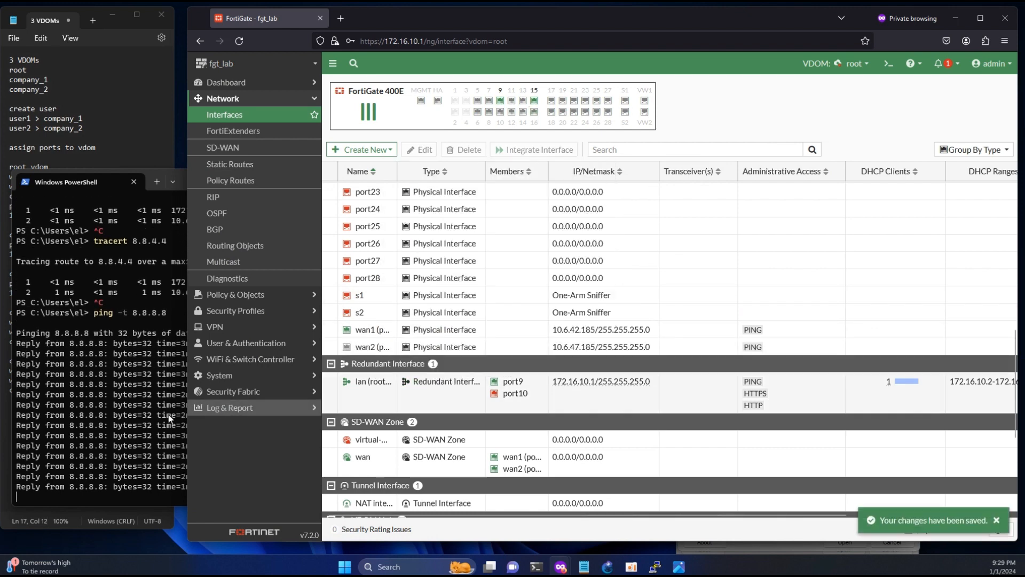
click(119, 415)
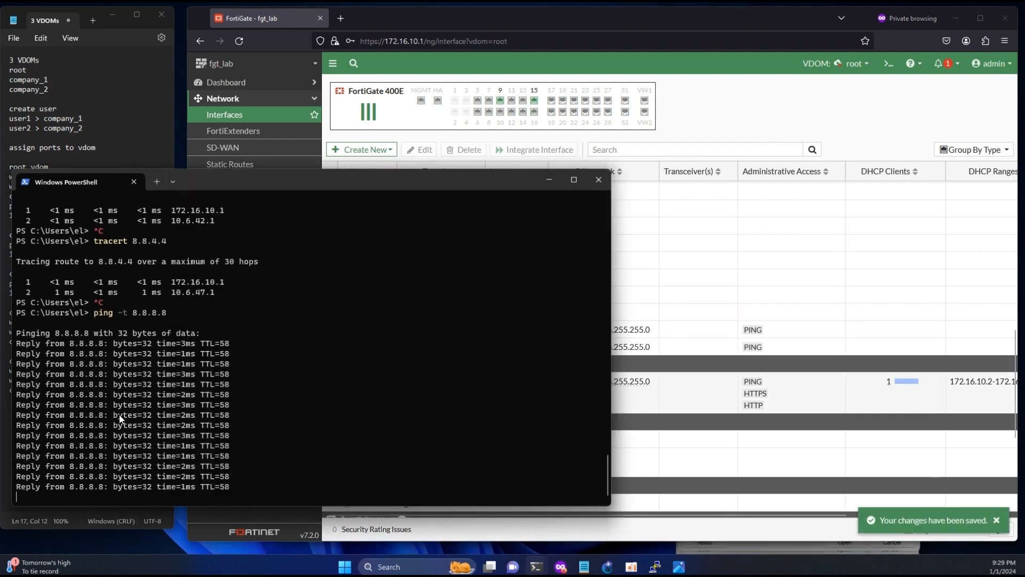
- Run tracert 8.8.8.8 in a second PowerShell tab, stopping after the second hop
click(157, 182)
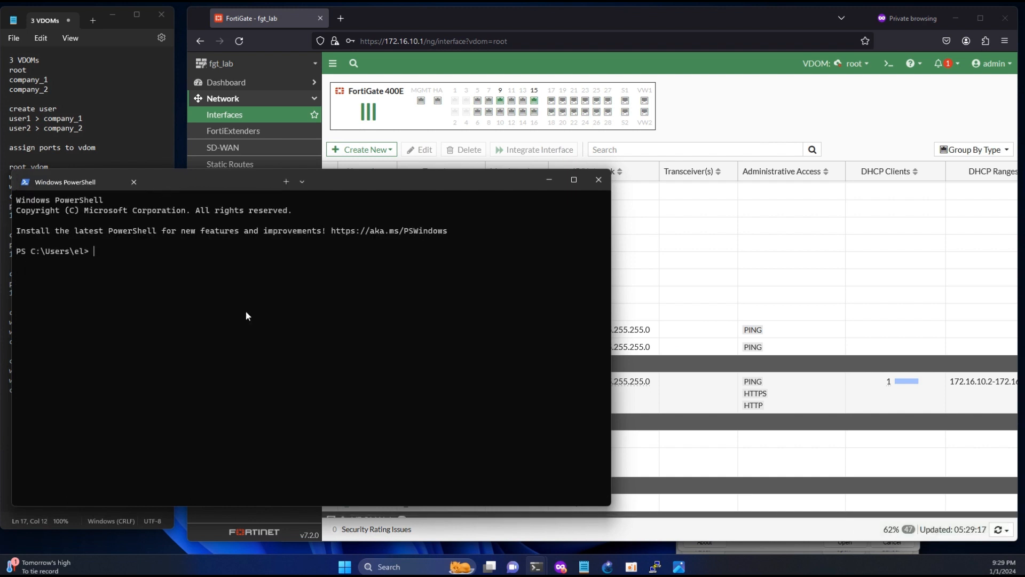
text(tracert )
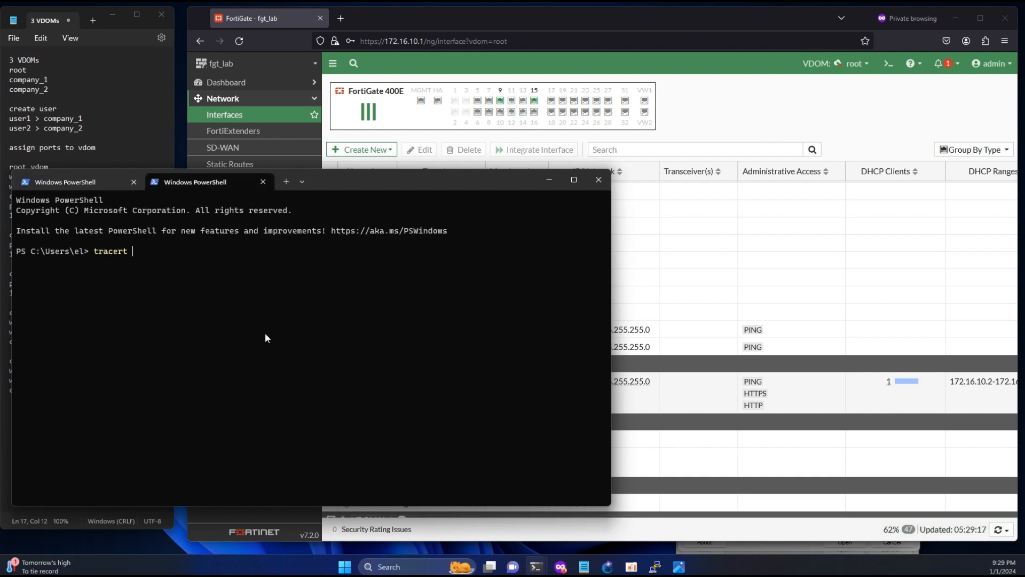
text(8.8.8.8)
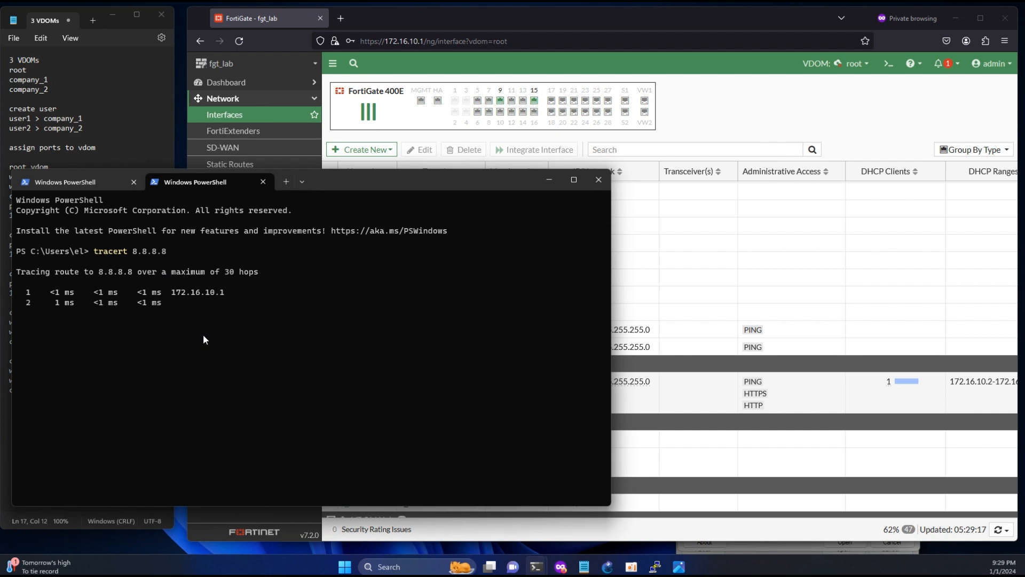
key(ctrl+c)
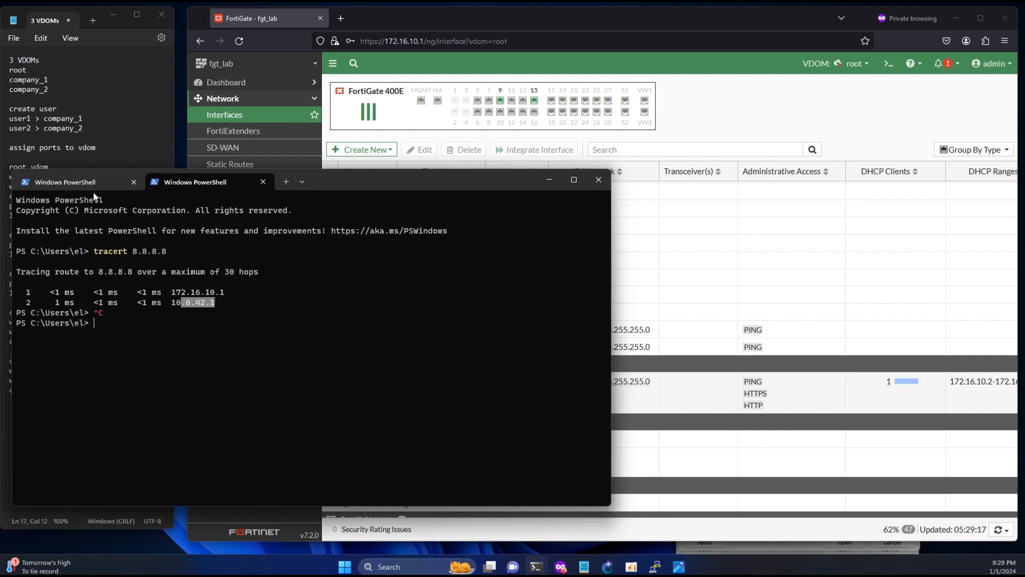
- Compare both tabs' outputs, highlighting the 10.6.47.1 hop, then minimize the terminal
click(92, 185)
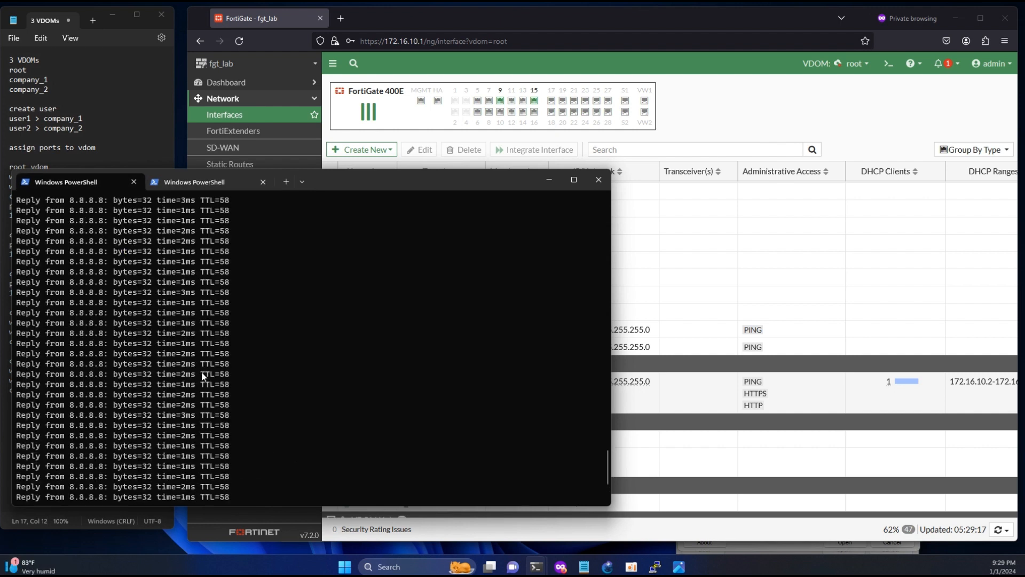
scroll(201, 377, up, 10)
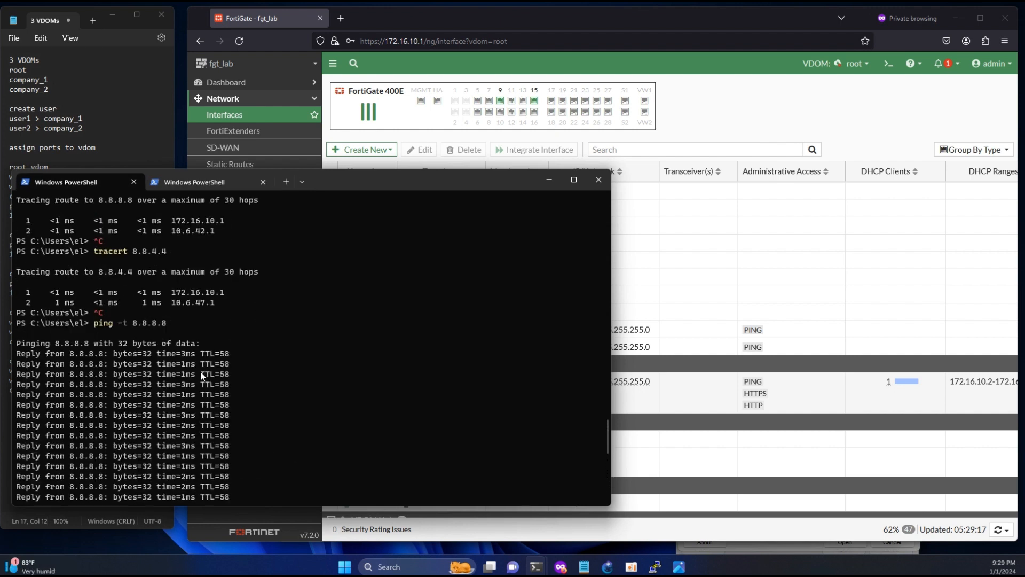
click(197, 182)
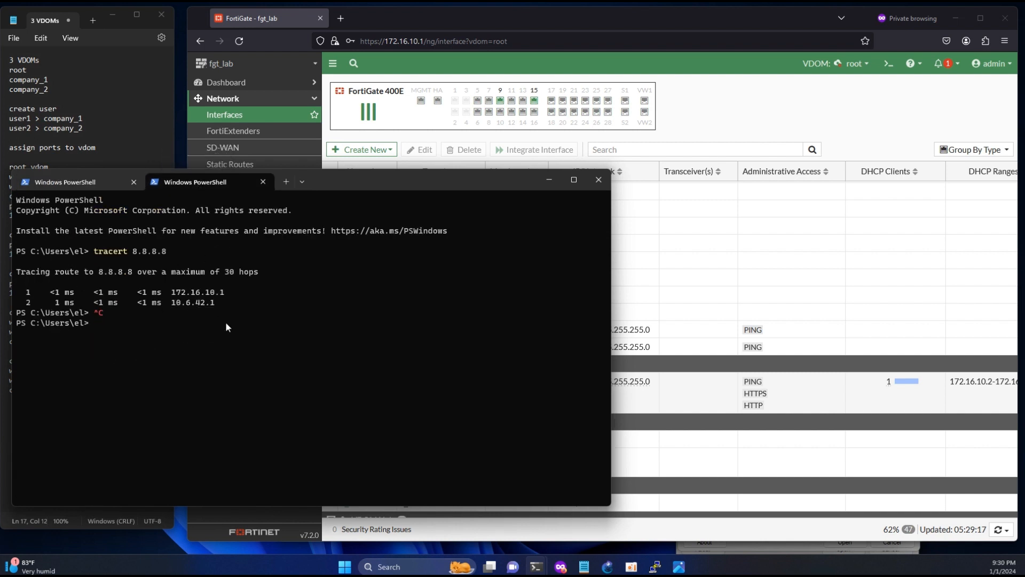
click(85, 182)
drag(210, 333, 181, 331)
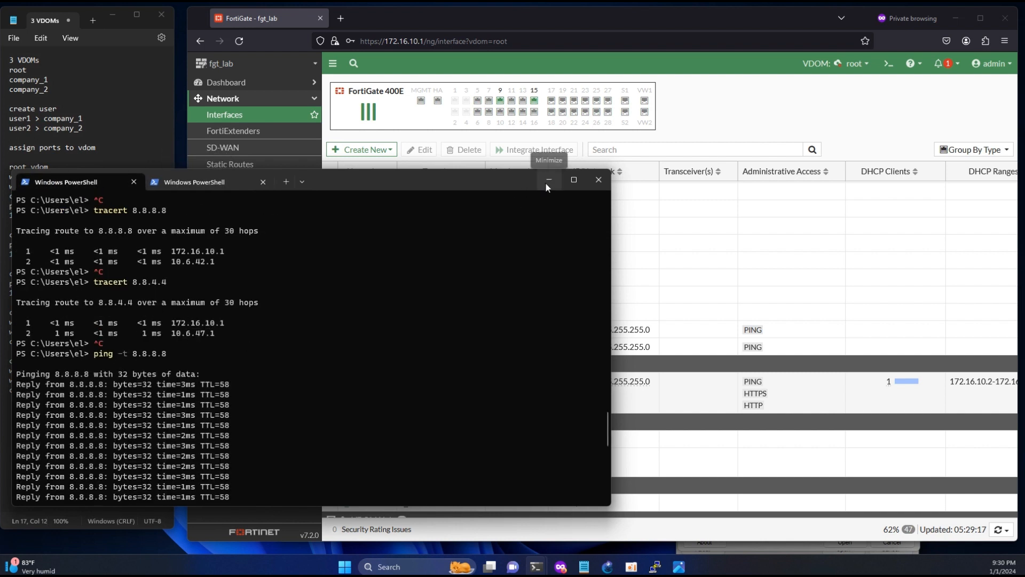
click(549, 179)
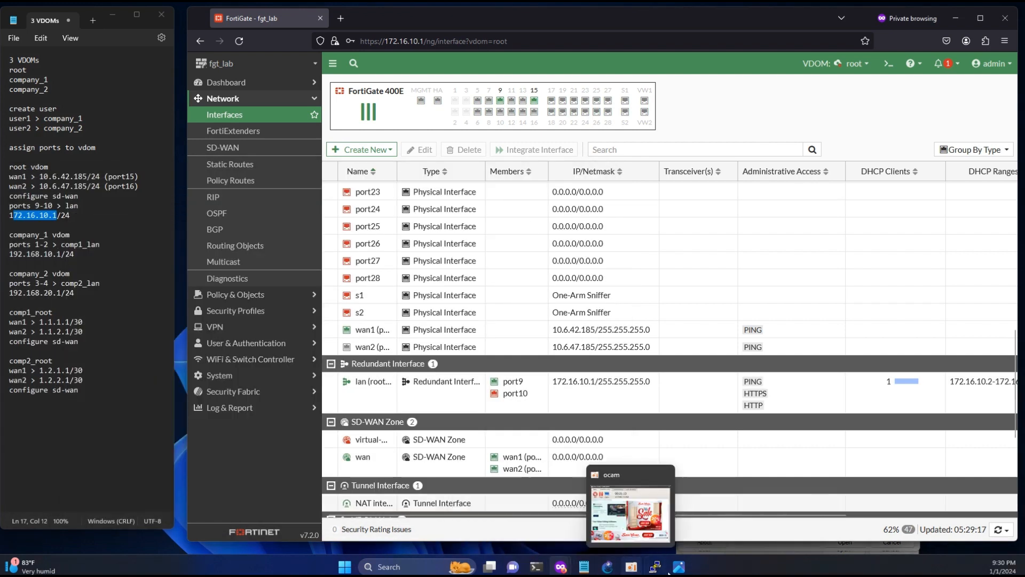
click(678, 567)
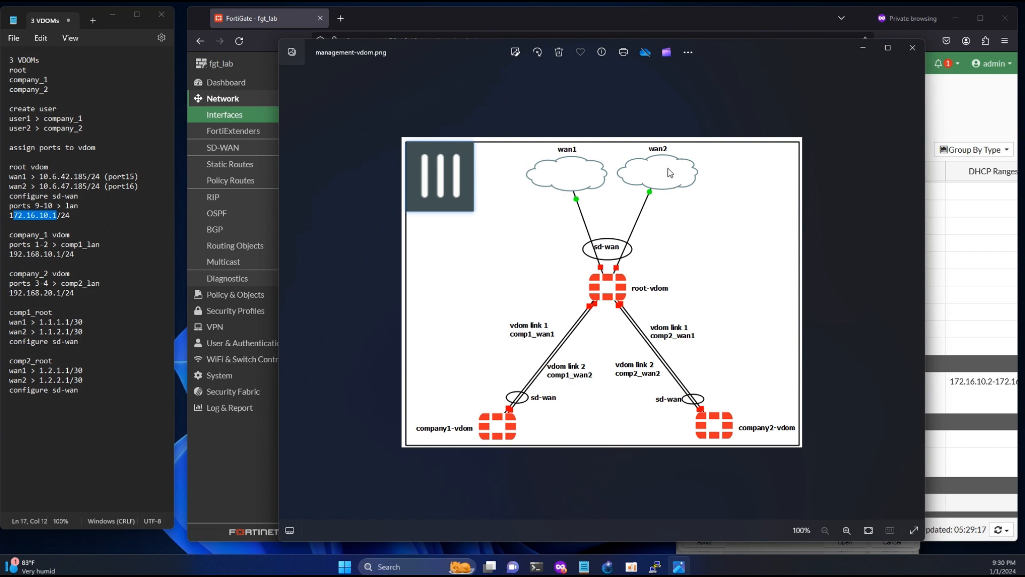
click(862, 46)
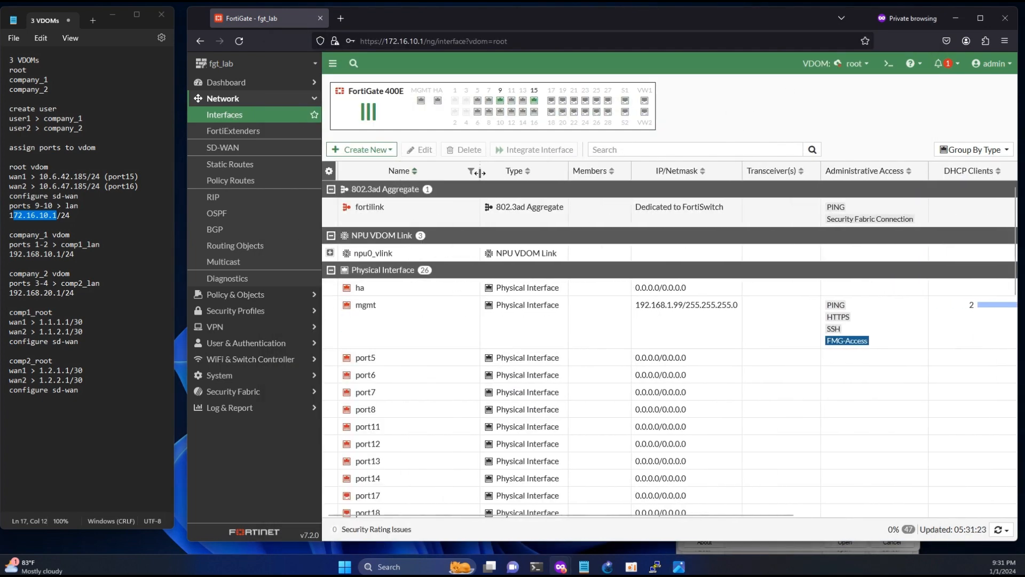
- Copy the comp11_root VDOM link name and paste several copies into the notes
scroll(470, 348, down, 10)
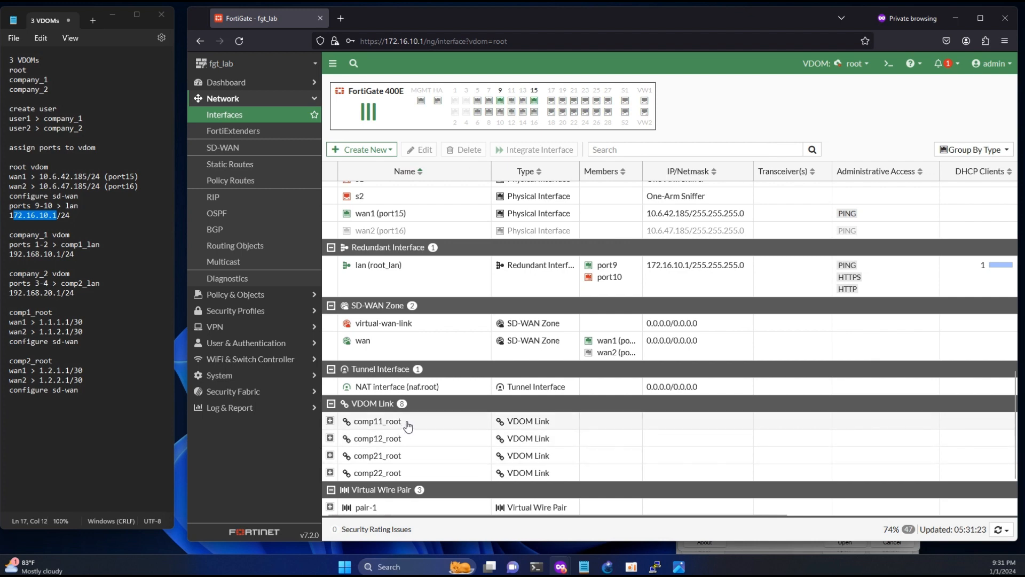
drag(403, 424, 353, 422)
key(ctrl+c)
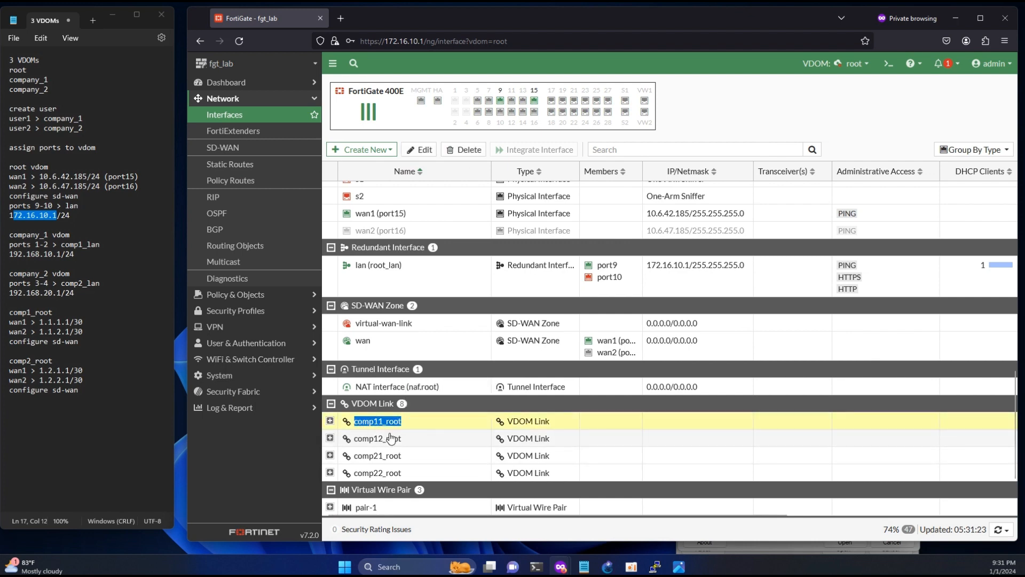
click(108, 427)
key(ctrl+v)
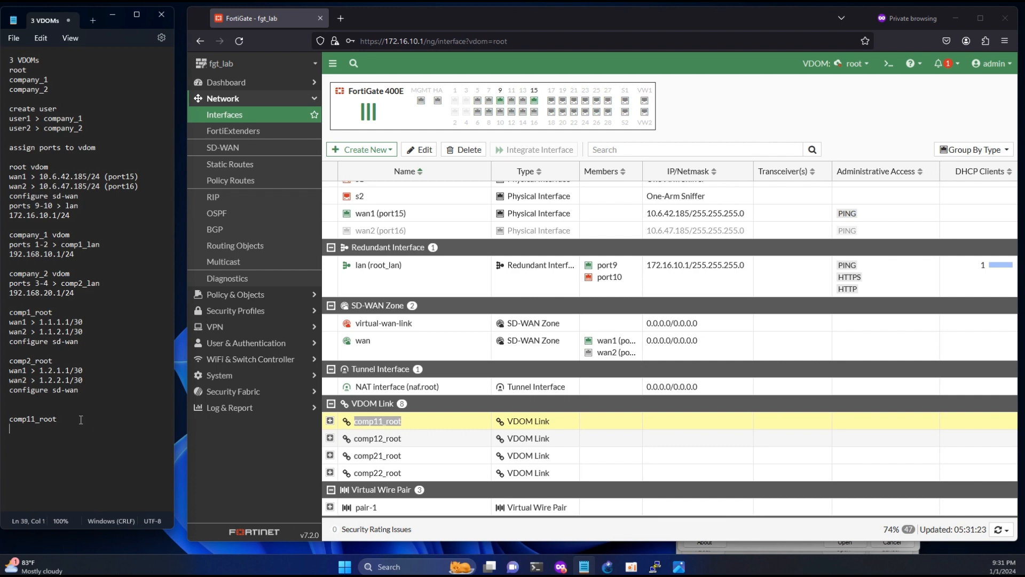
key(ctrl+v)
key(Return)
key(ctrl+v)
key(Return)
key(ctrl+v)
- Edit the copies into comp12_root, comp21_root and comp22_root, then return to FortiGate's SD-WAN settings
click(67, 427)
key(Left)
key(Left)
key(Left)
key(Left)
key(Left)
key(BackSpace)
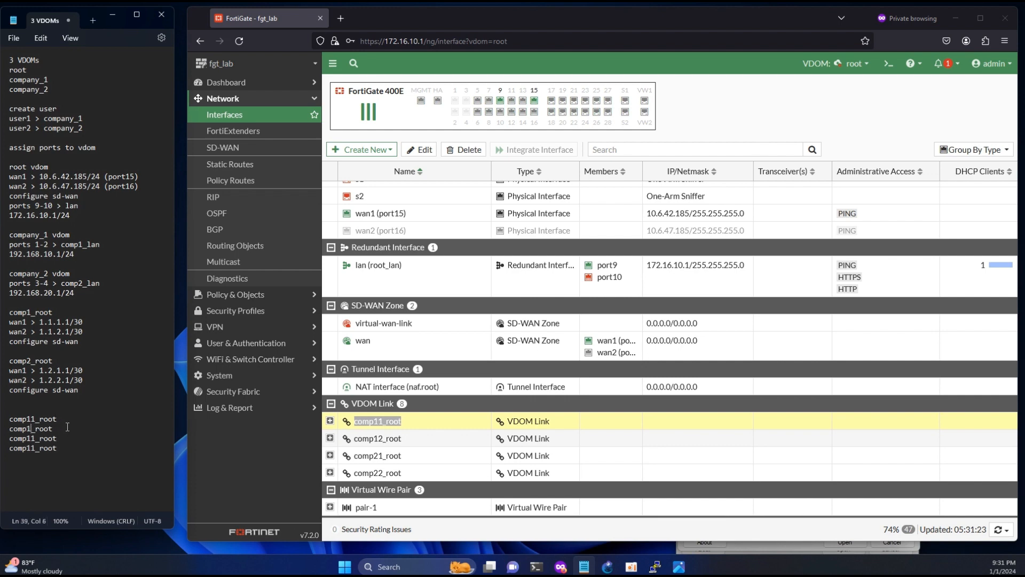
text(2)
click(31, 438)
key(BackSpace)
text(2)
key(Down)
key(BackSpace)
key(BackSpace)
text(22)
click(225, 461)
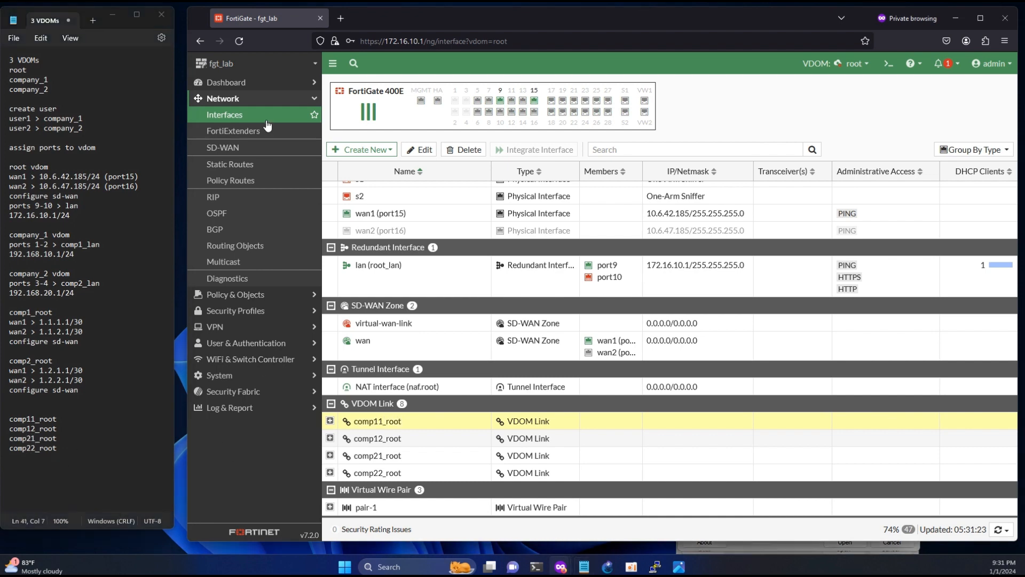
click(251, 147)
- Start a new SD-WAN rule named comp11_root
click(425, 85)
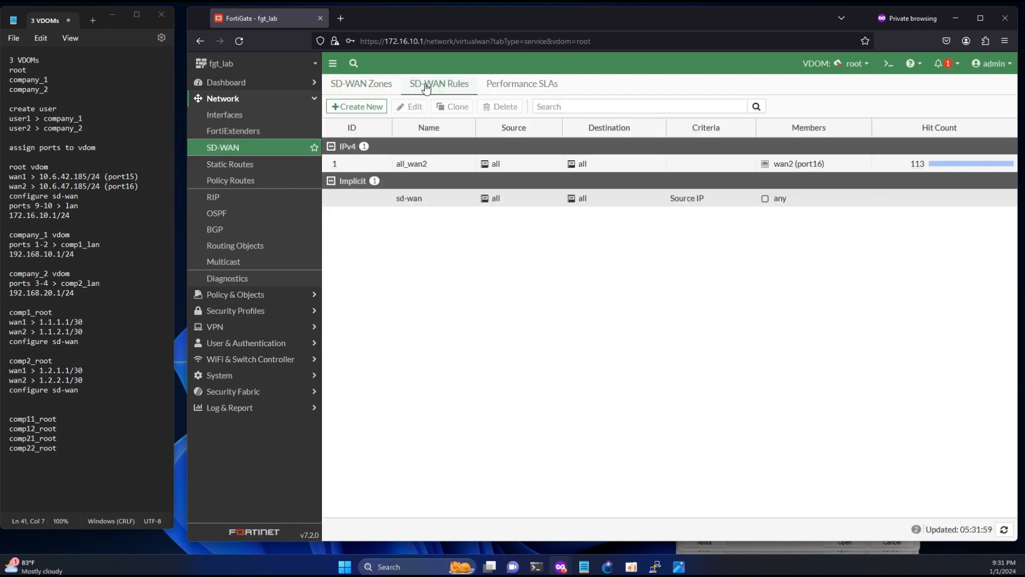
click(357, 106)
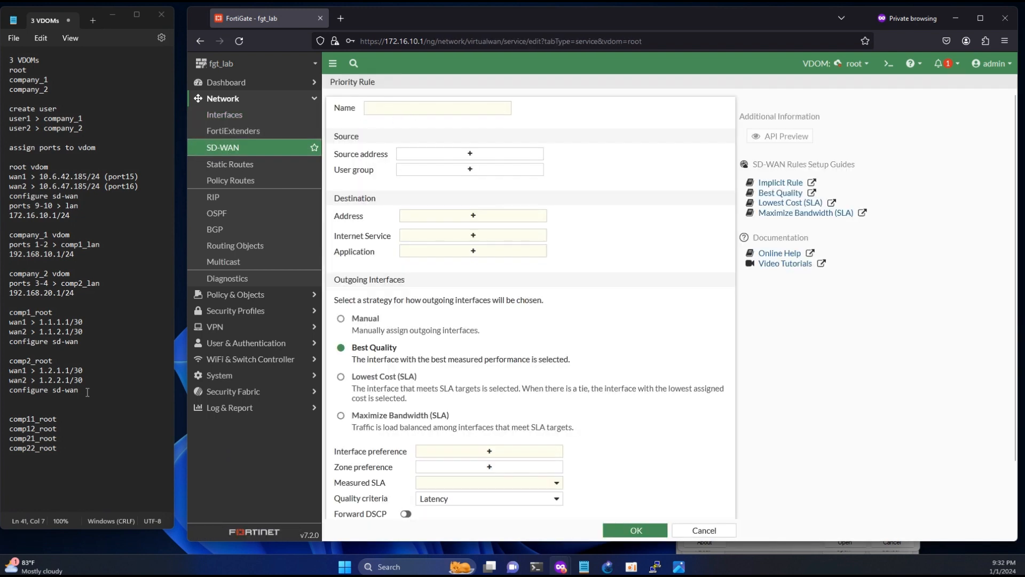
double_click(38, 419)
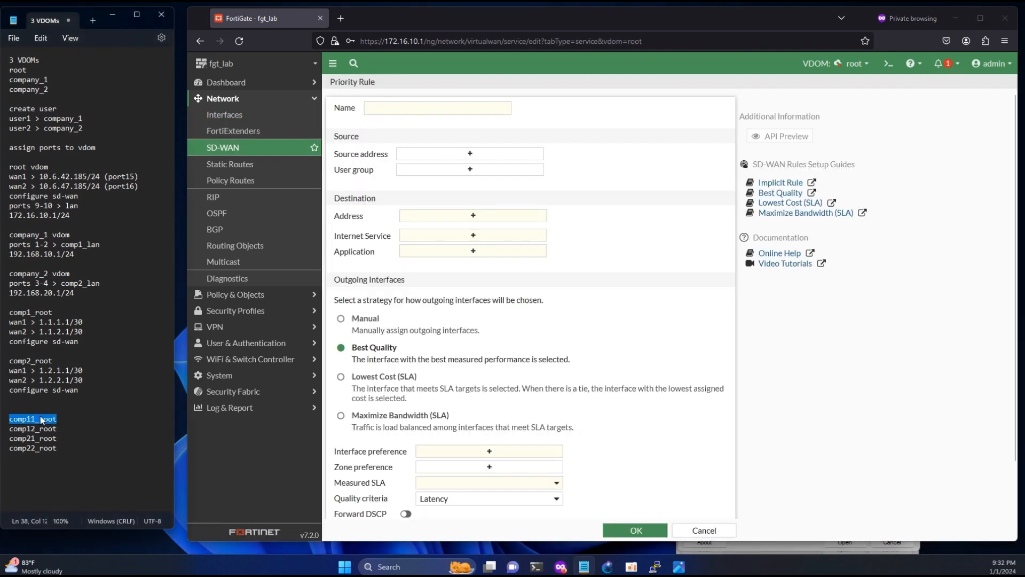
click(401, 107)
key(ctrl+v)
- Create the source address comp11_root with subnet 1.1.1.0/30
click(437, 154)
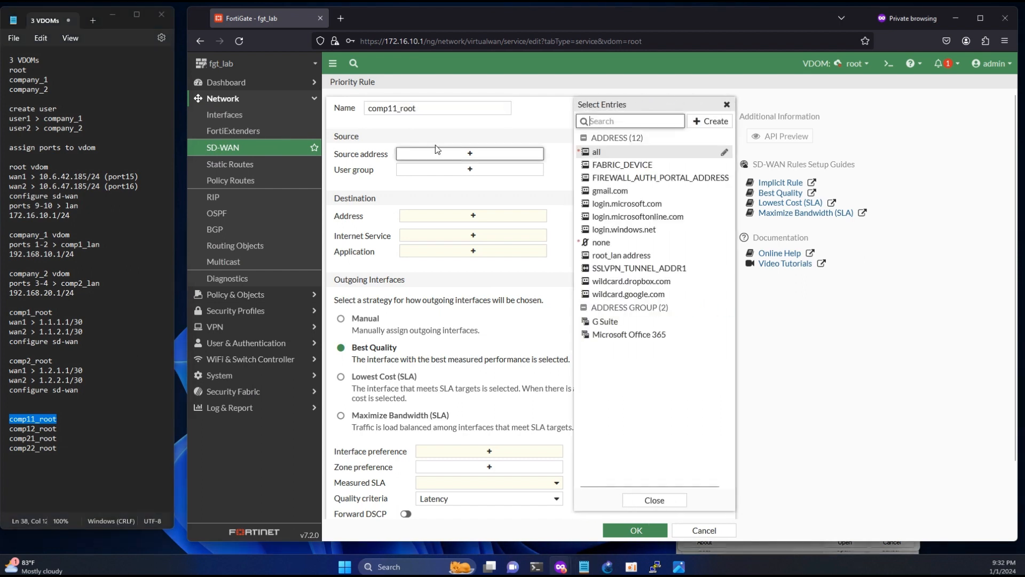
mouse_move(596, 155)
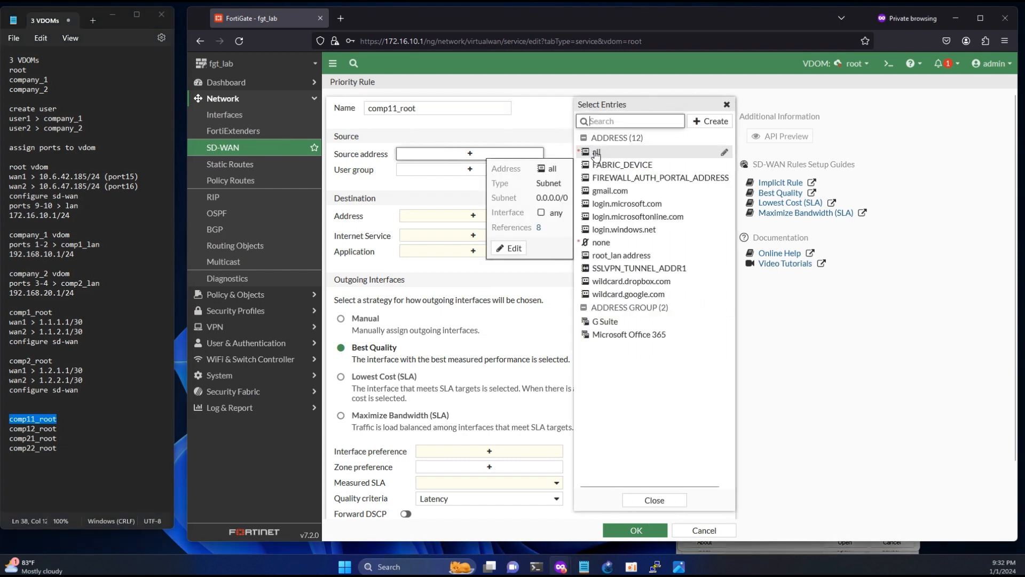
click(710, 121)
click(639, 154)
click(606, 110)
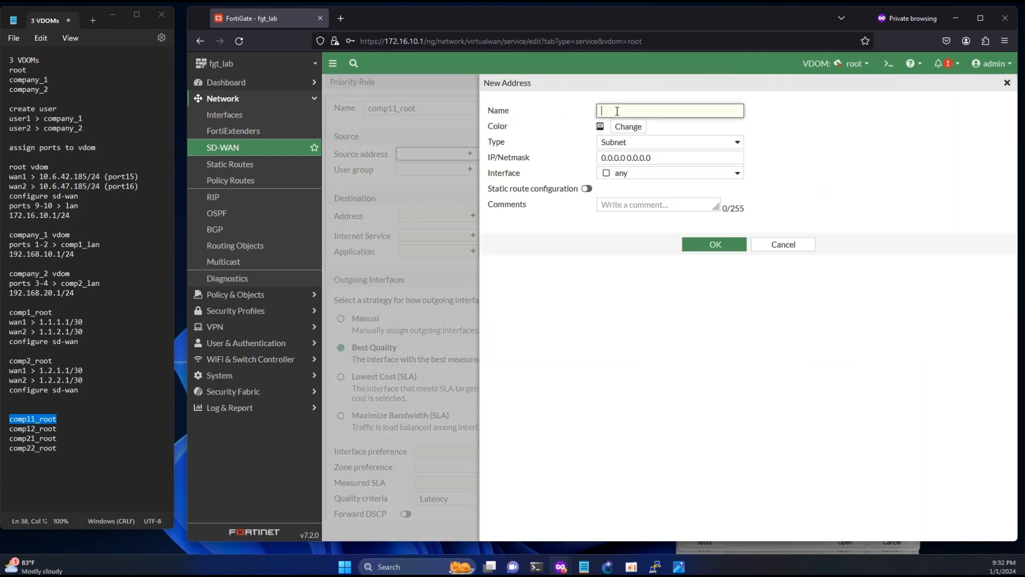
key(ctrl+v)
drag(87, 321, 40, 324)
key(ctrl+c)
click(658, 158)
key(ctrl+a)
key(ctrl+v)
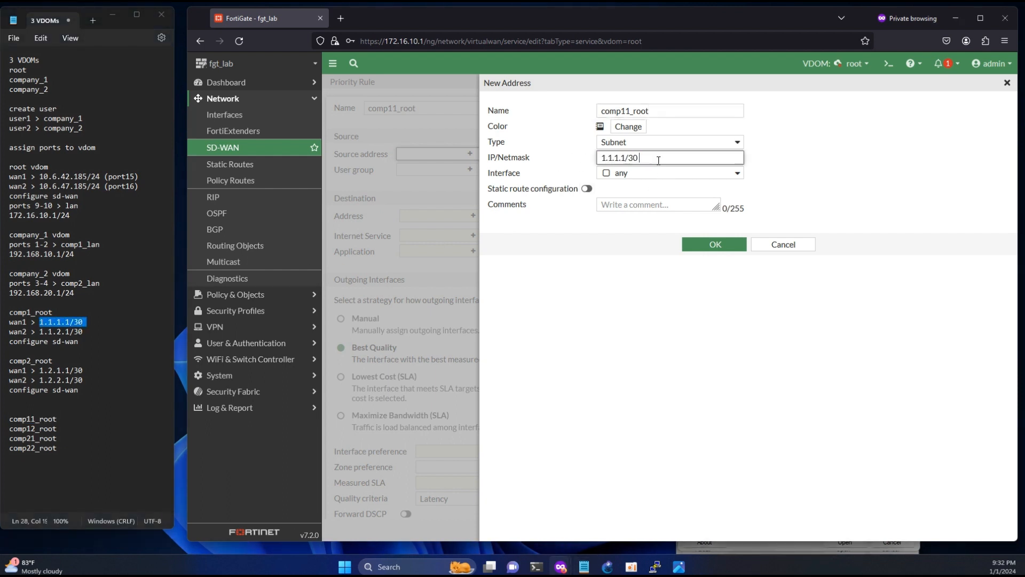
click(628, 163)
key(BackSpace)
text(0)
click(718, 246)
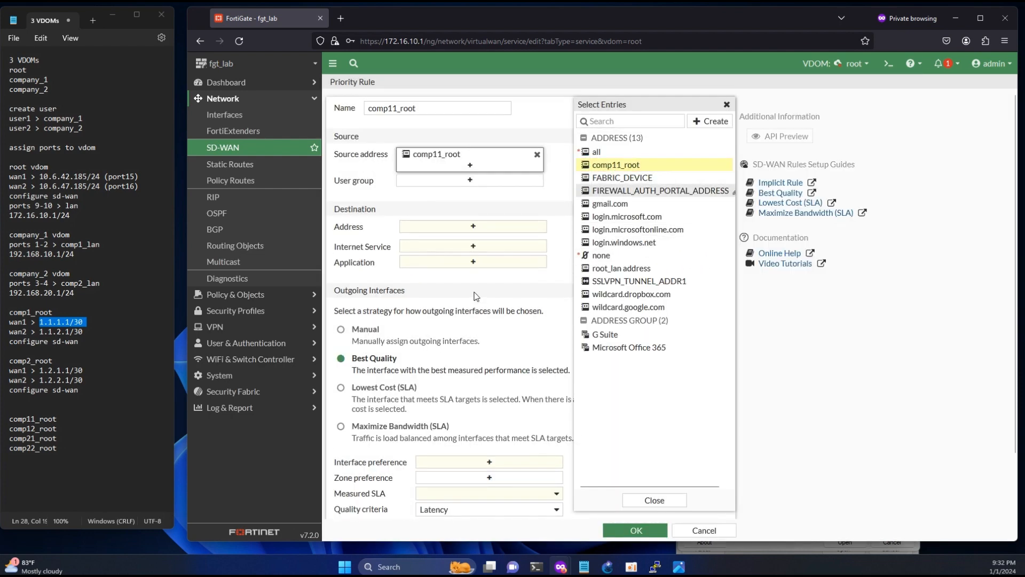
- Set destination all, manually prefer wan1 (port15), and save the comp11_root rule
click(473, 226)
click(597, 152)
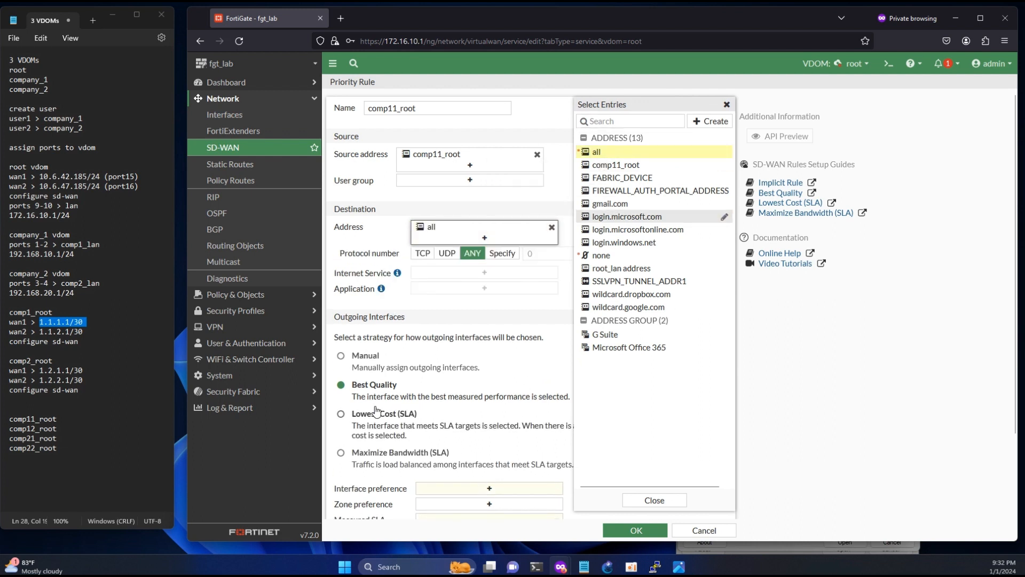
click(342, 355)
click(478, 486)
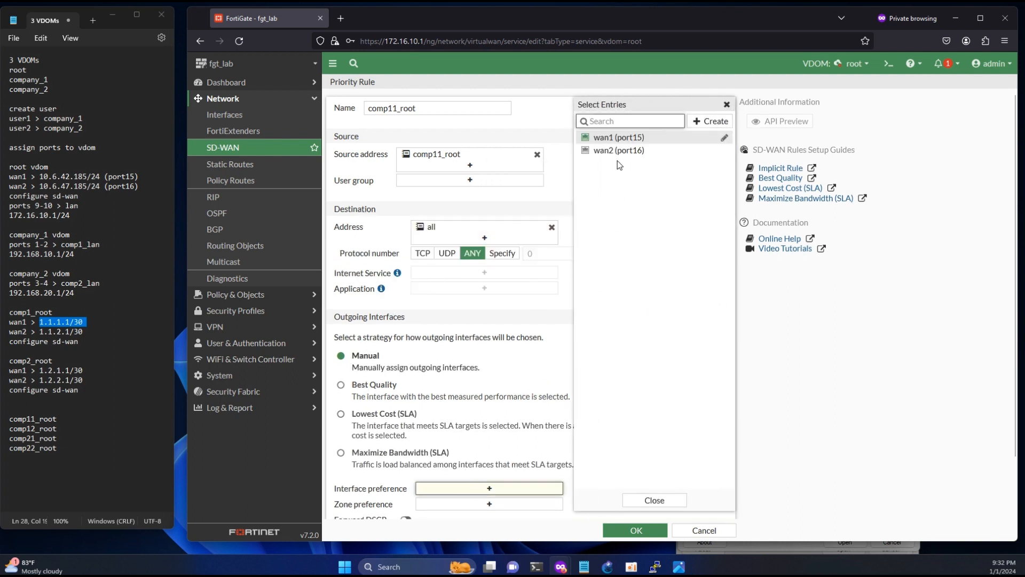
click(609, 137)
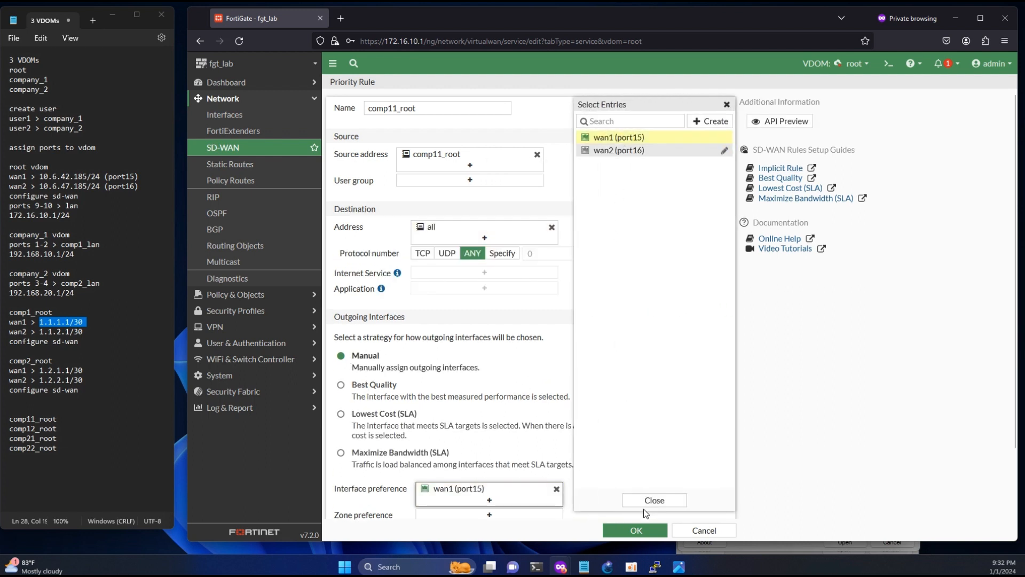
click(623, 529)
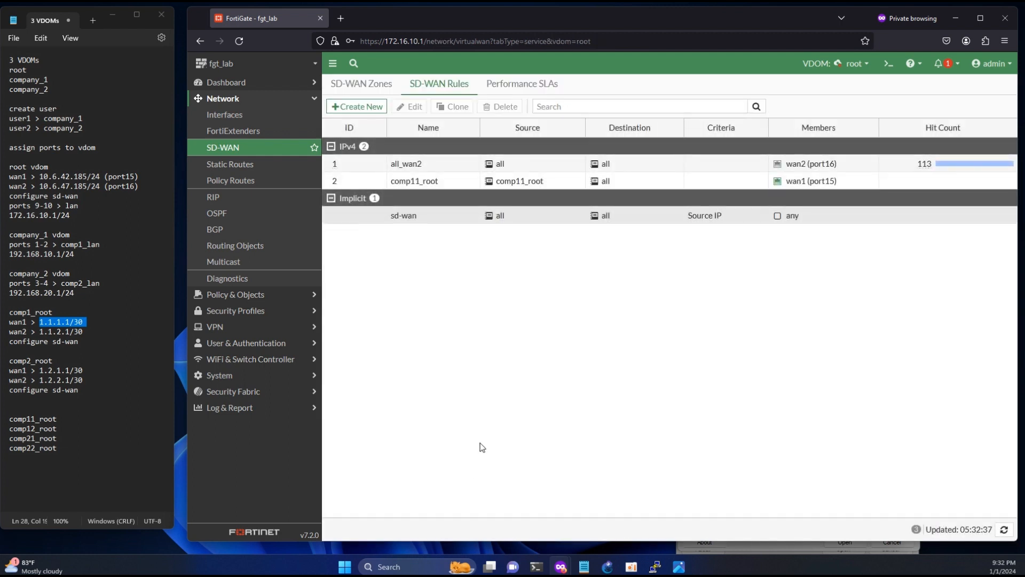
- Start another SD-WAN rule named comp12_root
click(354, 106)
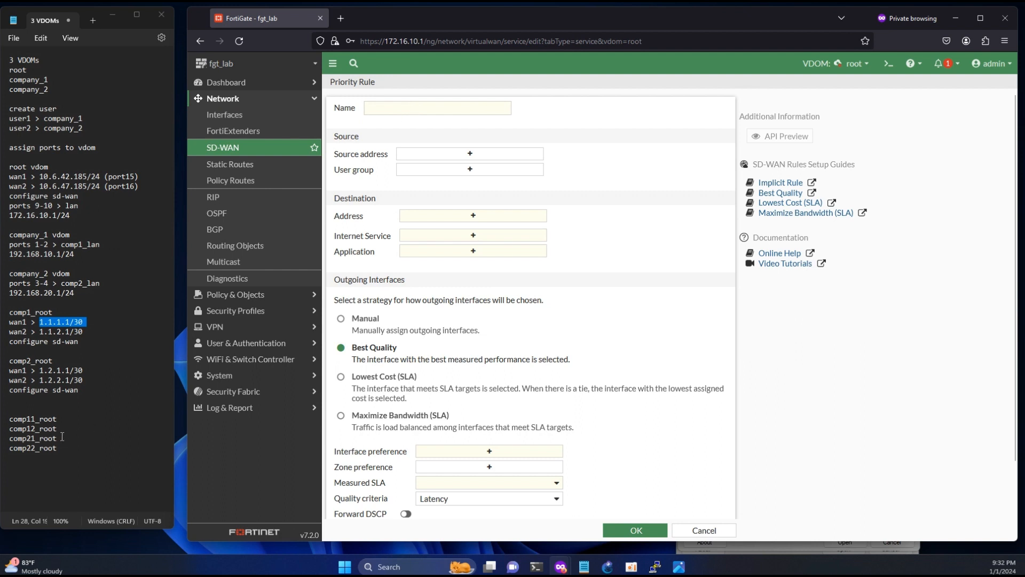
drag(57, 428, 7, 428)
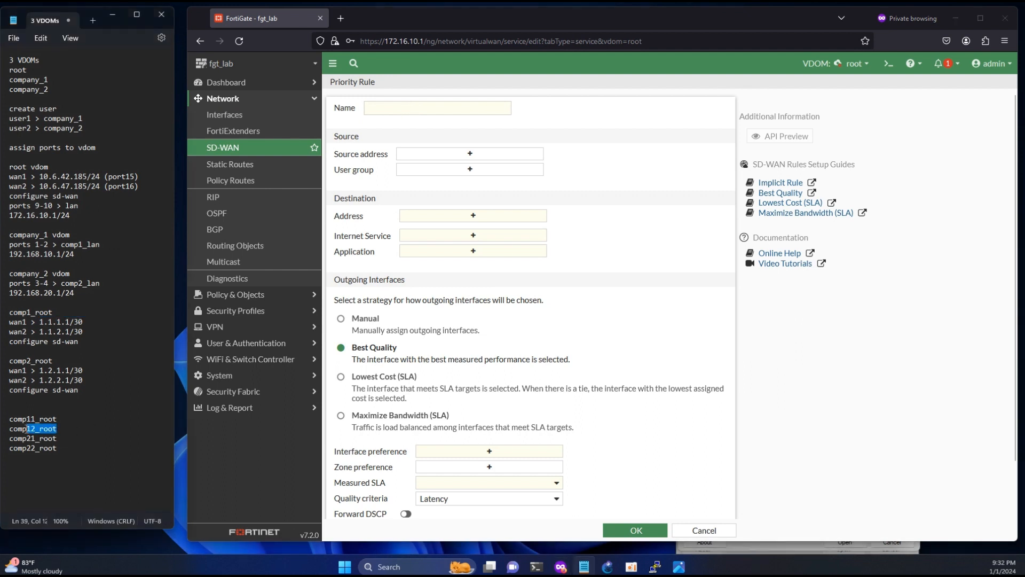
click(415, 105)
key(ctrl+v)
- Create the source address comp12_root with subnet 1.1.2.0/30
click(458, 153)
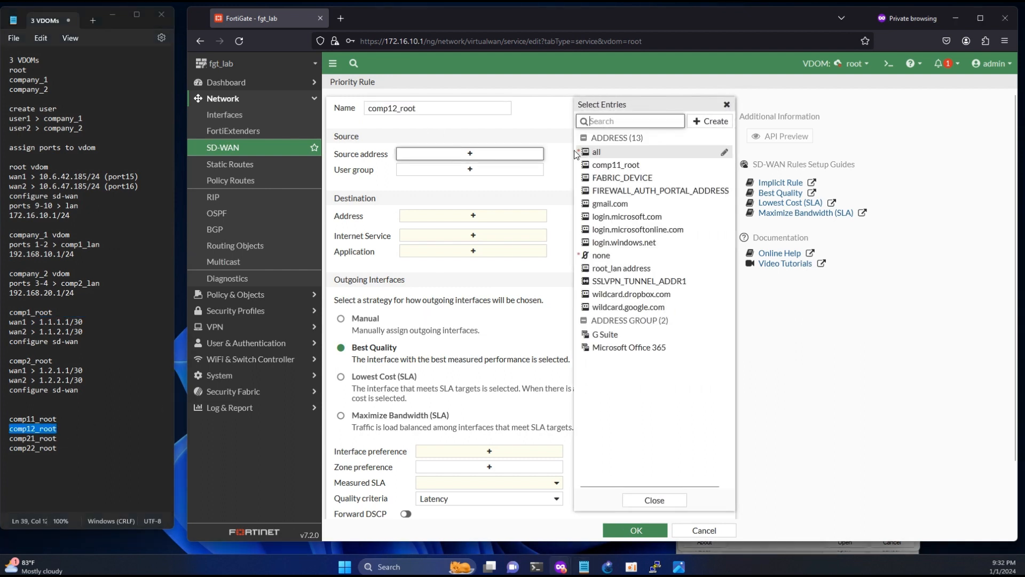
mouse_move(644, 155)
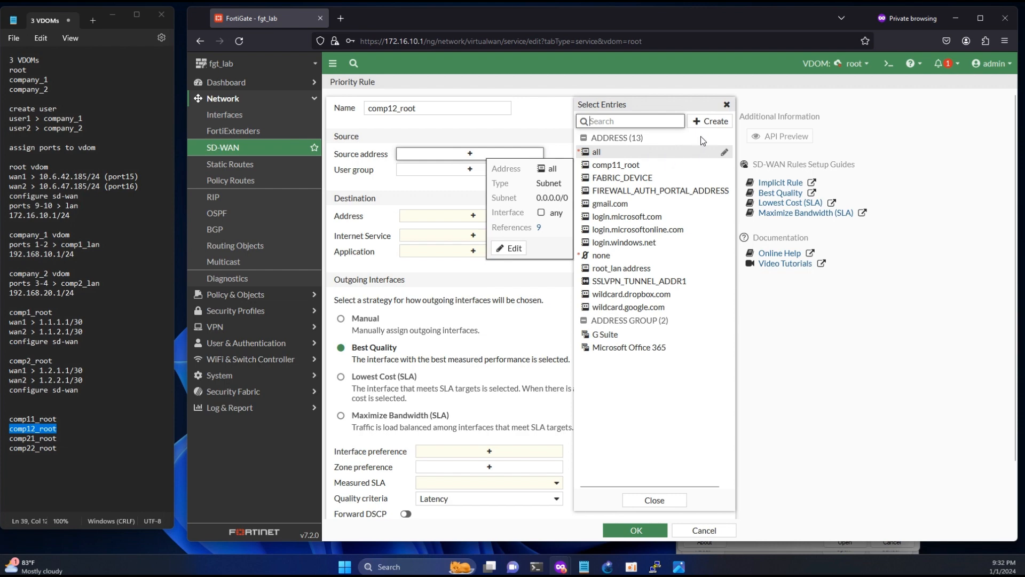
click(710, 122)
click(608, 153)
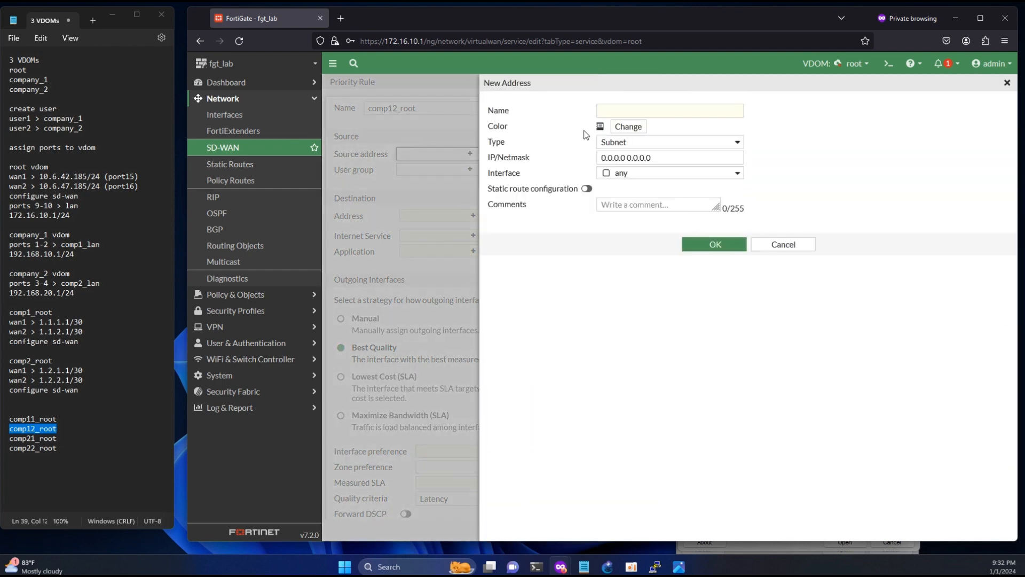
click(625, 111)
key(ctrl+v)
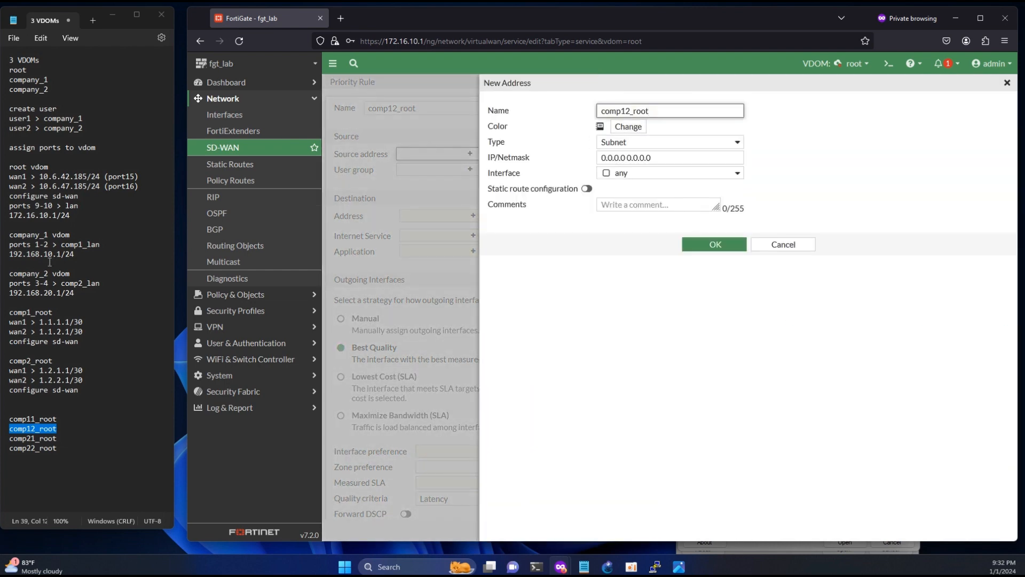
drag(85, 332, 52, 331)
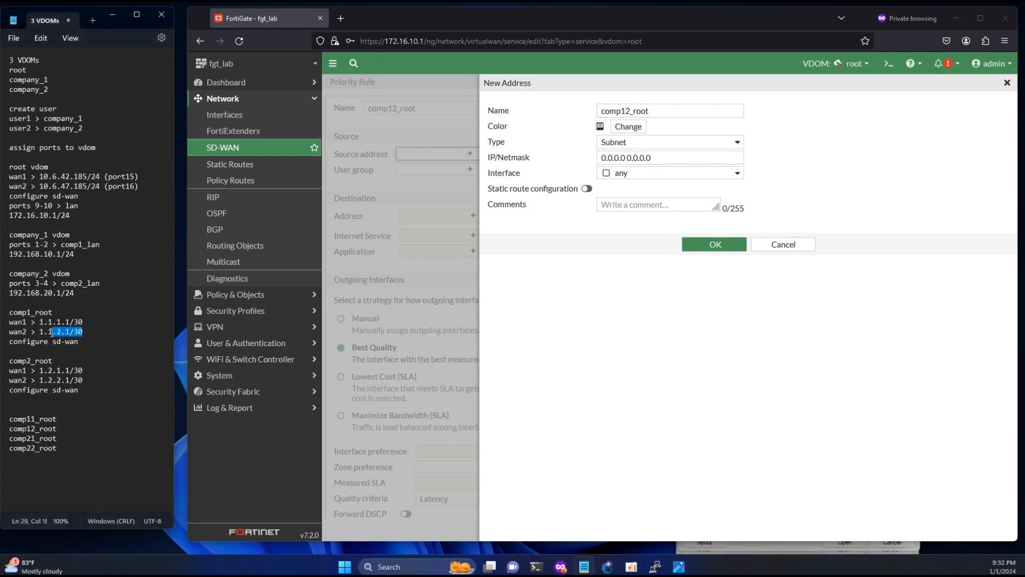
key(ctrl+c)
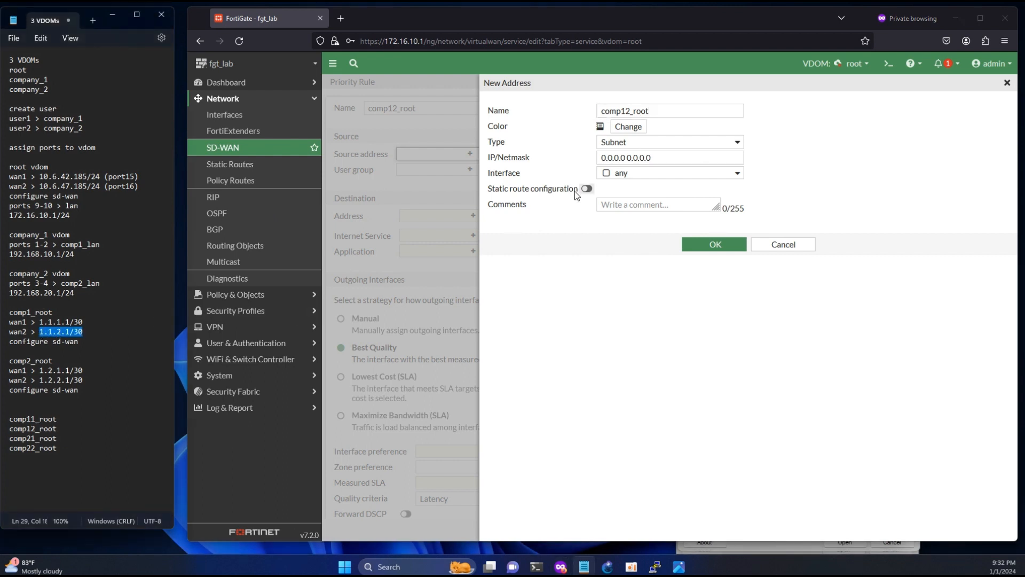
triple_click(662, 158)
key(ctrl+v)
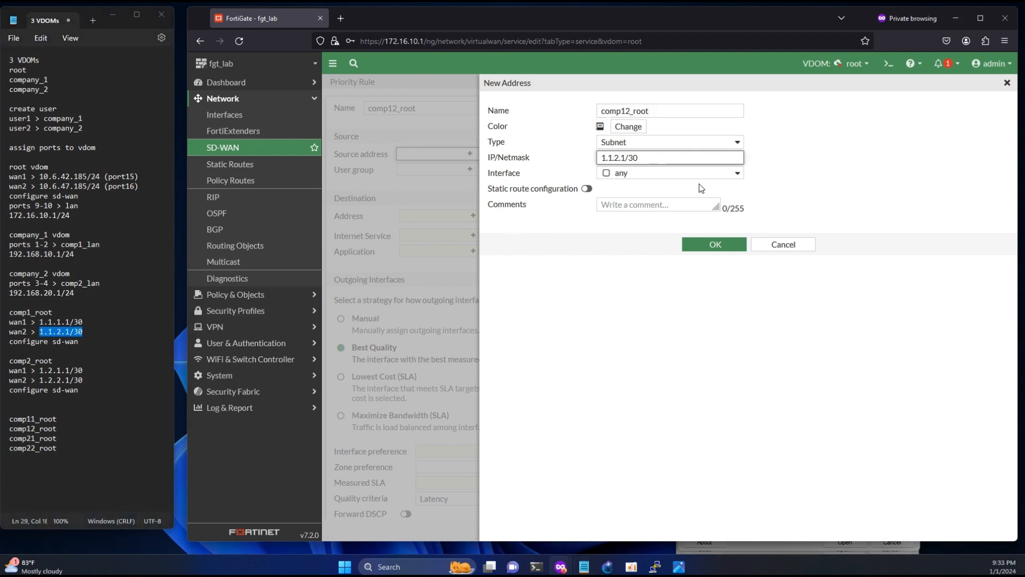
click(626, 157)
key(BackSpace)
key(BackSpace)
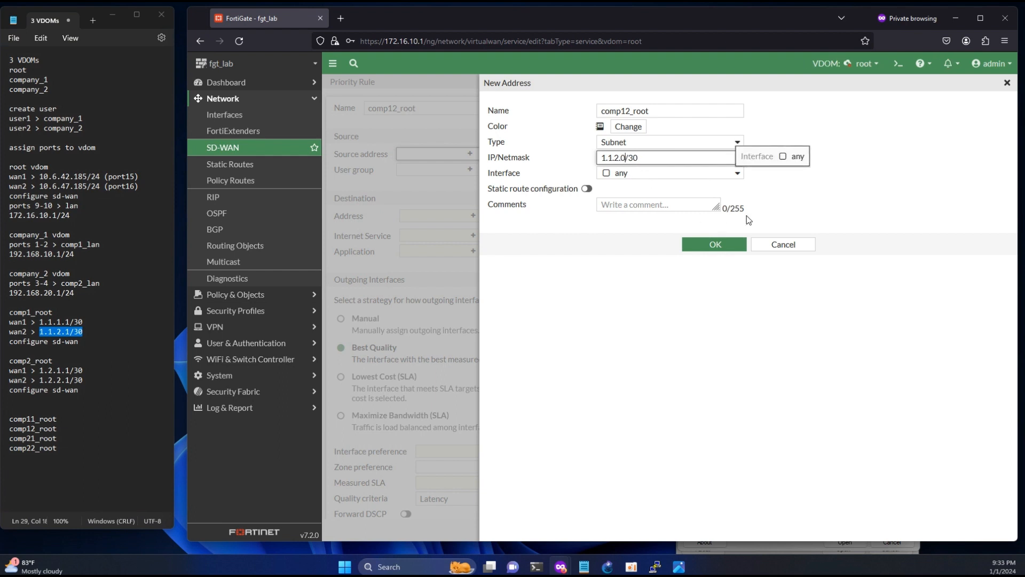
click(795, 202)
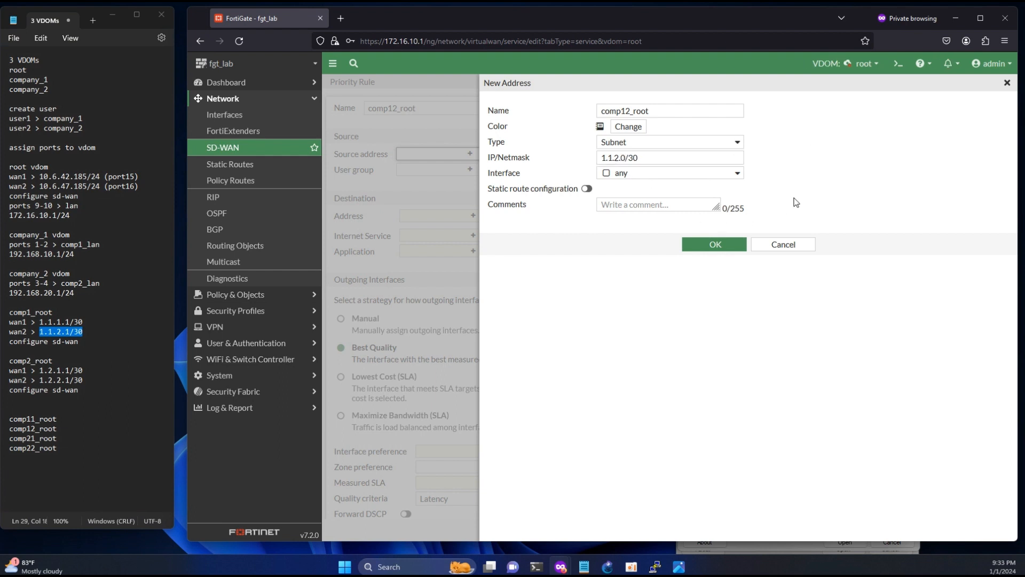
click(714, 244)
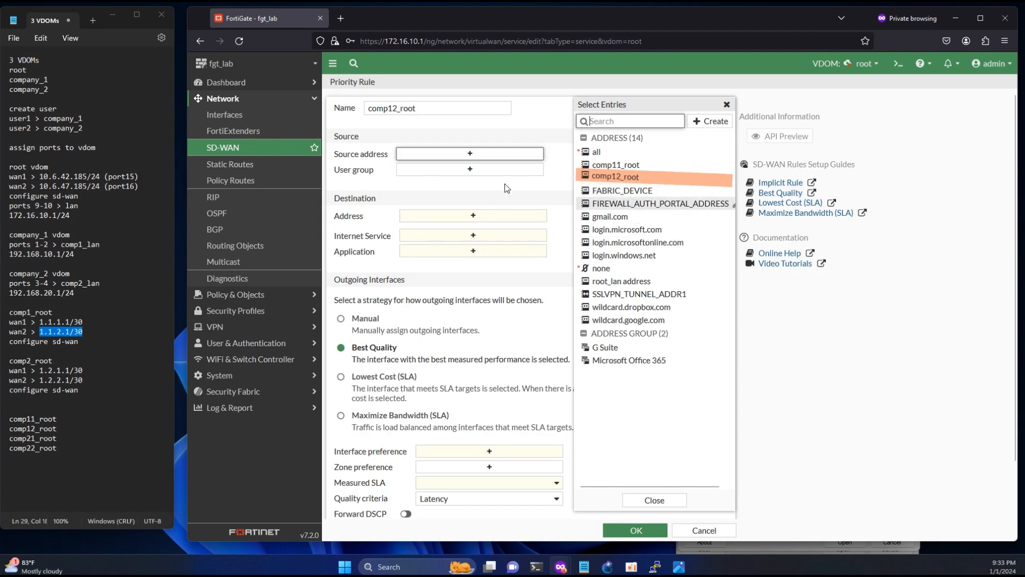
- Use comp12_root as source with destination all, manually prefer wan2 (port16), and save
click(605, 182)
click(473, 226)
click(596, 151)
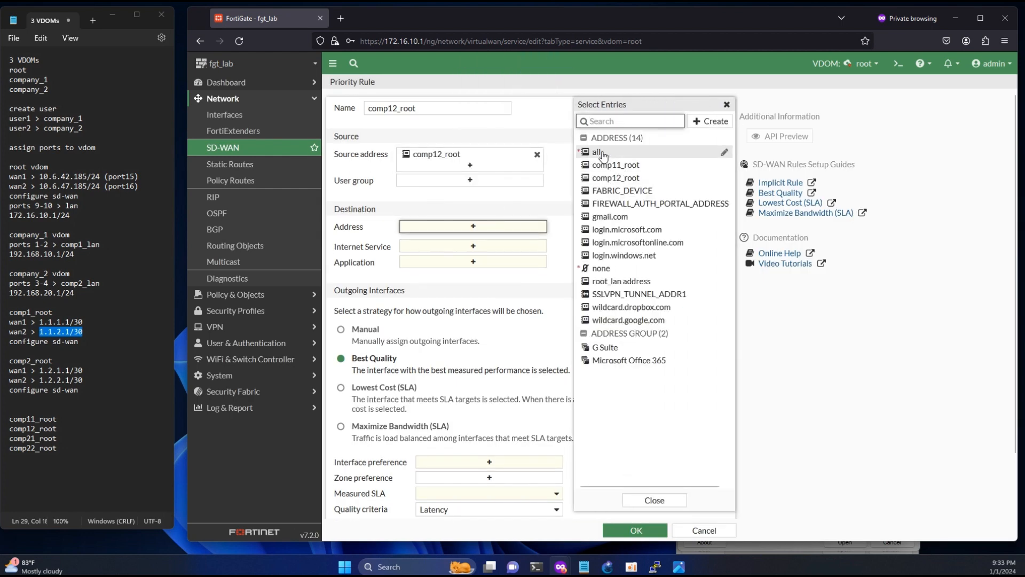
click(341, 356)
click(487, 488)
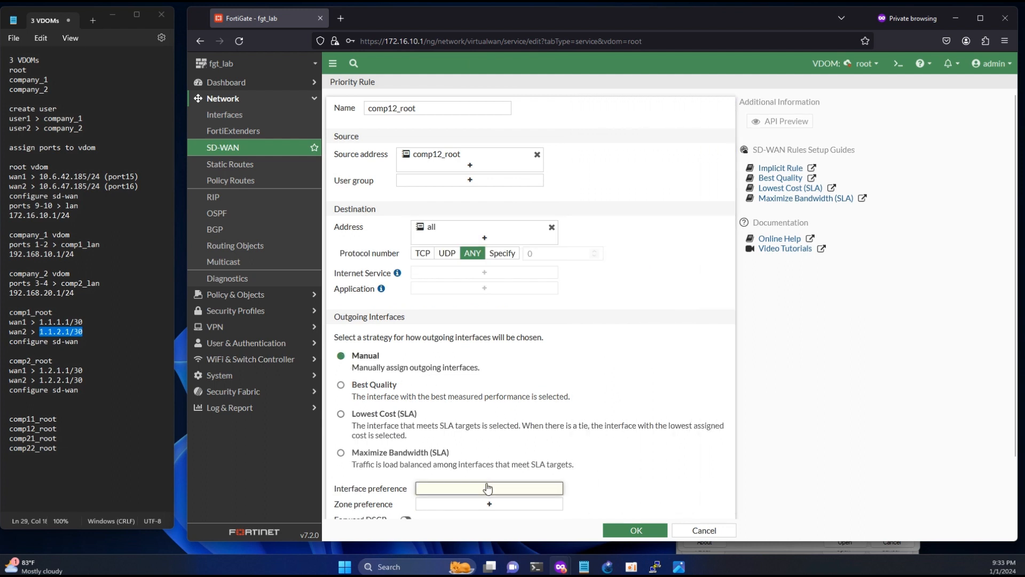
click(619, 150)
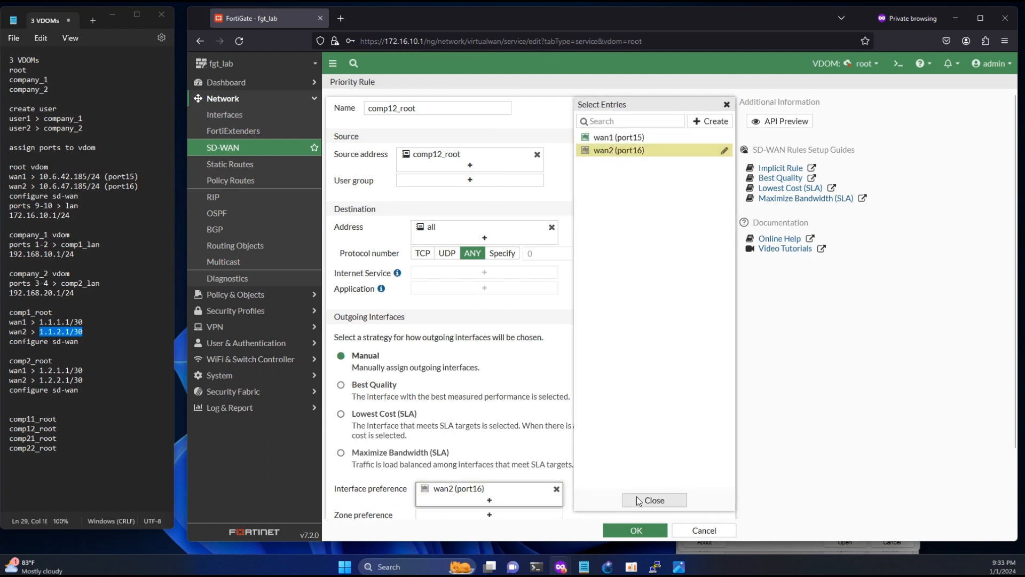
click(635, 529)
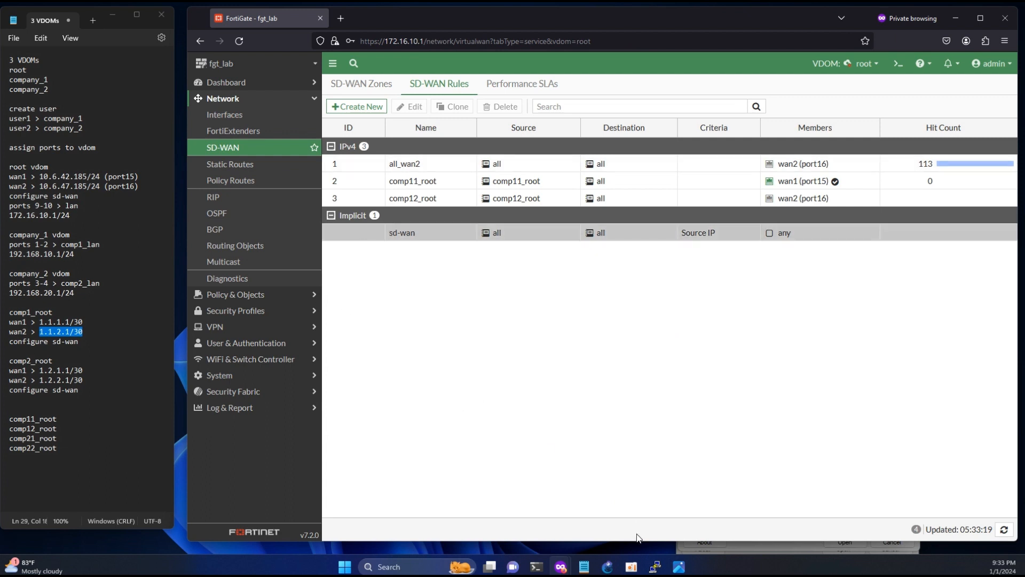
- View the management-vdom.png diagram in Photos, minimize it, and begin a new SD-WAN rule
click(678, 566)
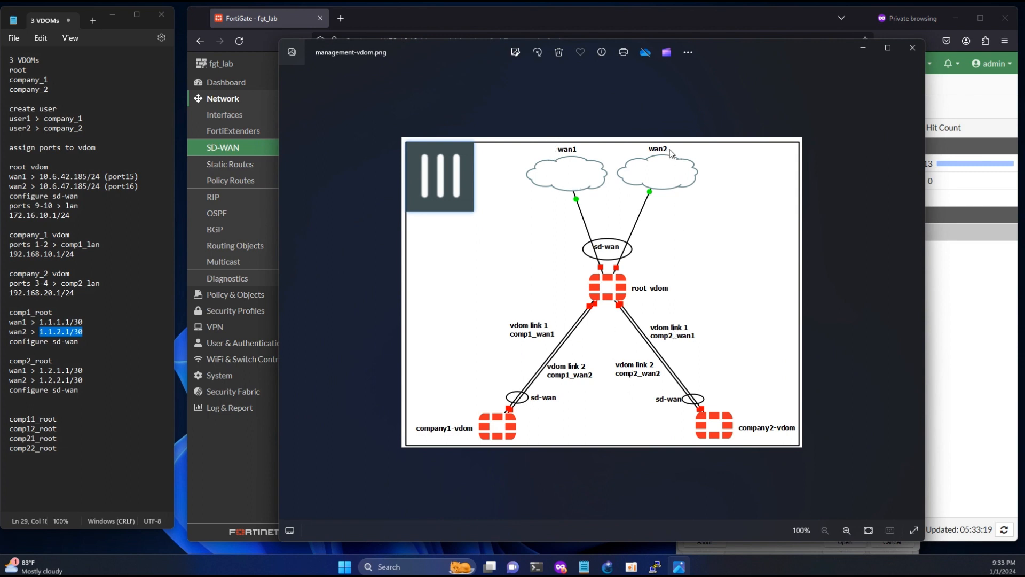
click(864, 49)
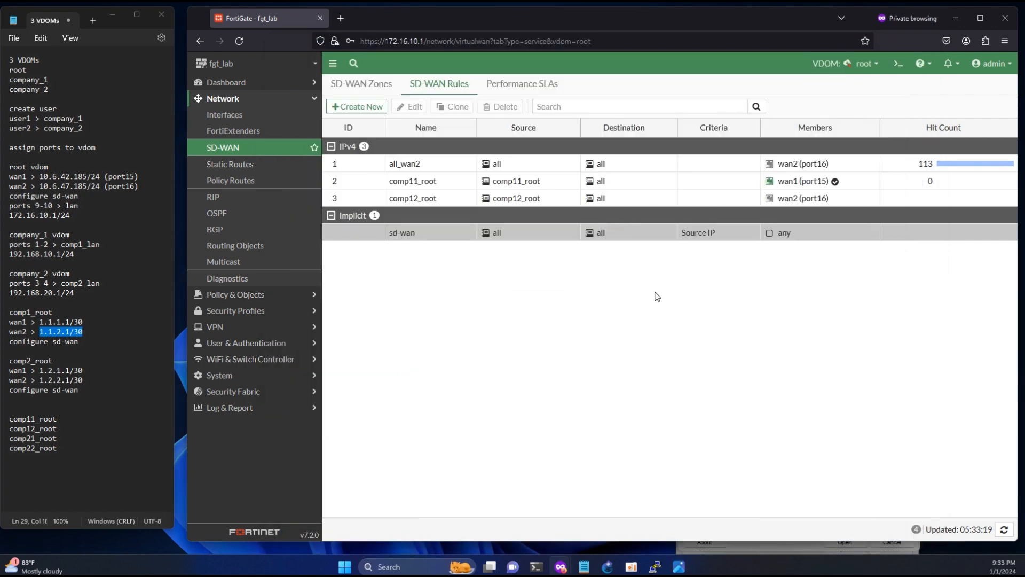
click(358, 108)
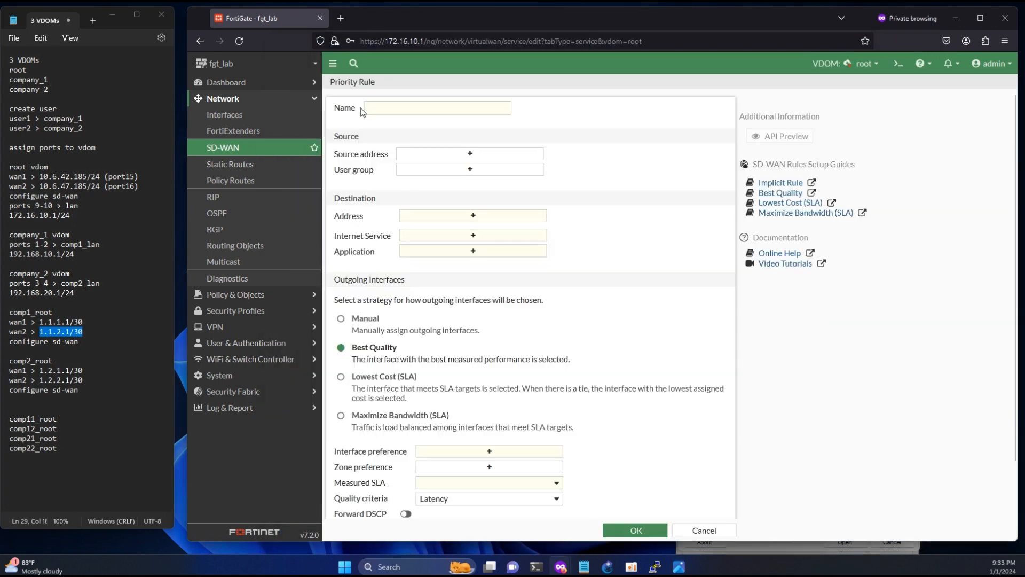
- Name the new SD-WAN rule comp21_root
drag(56, 438, 2, 439)
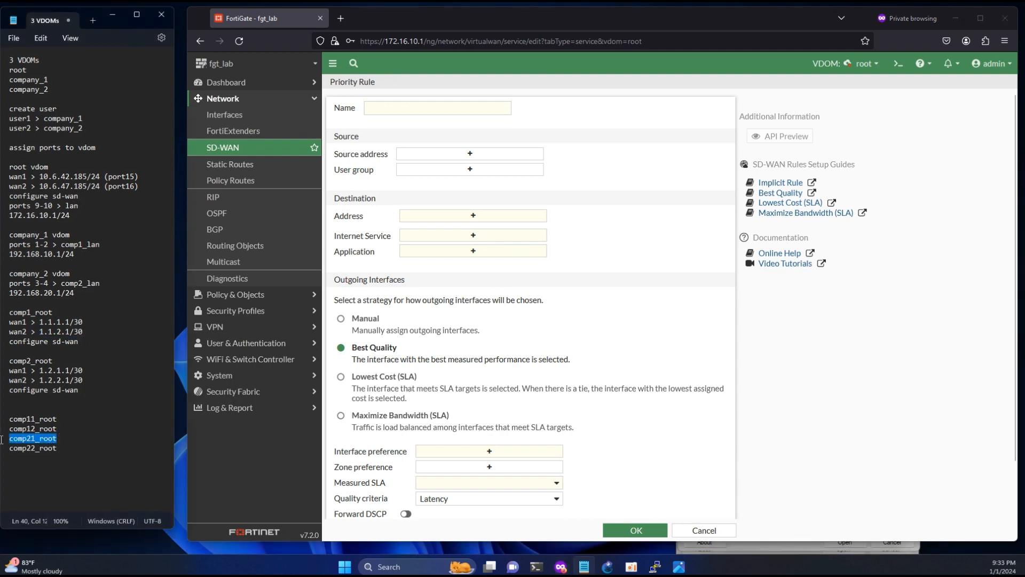
click(431, 107)
key(ctrl+v)
- Create the source address comp21_root with subnet 1.2.1.0/30
click(460, 156)
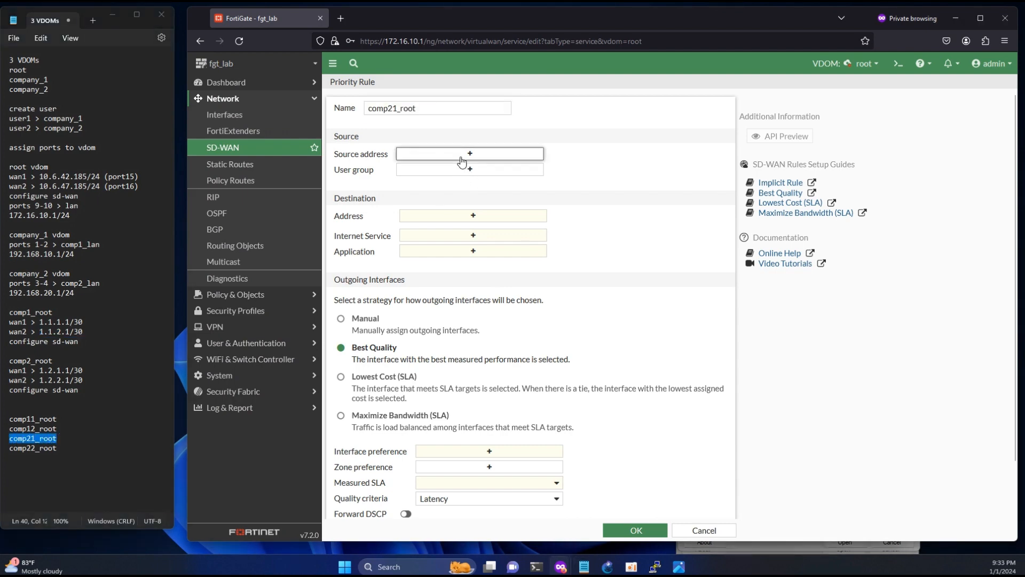
click(711, 121)
click(614, 155)
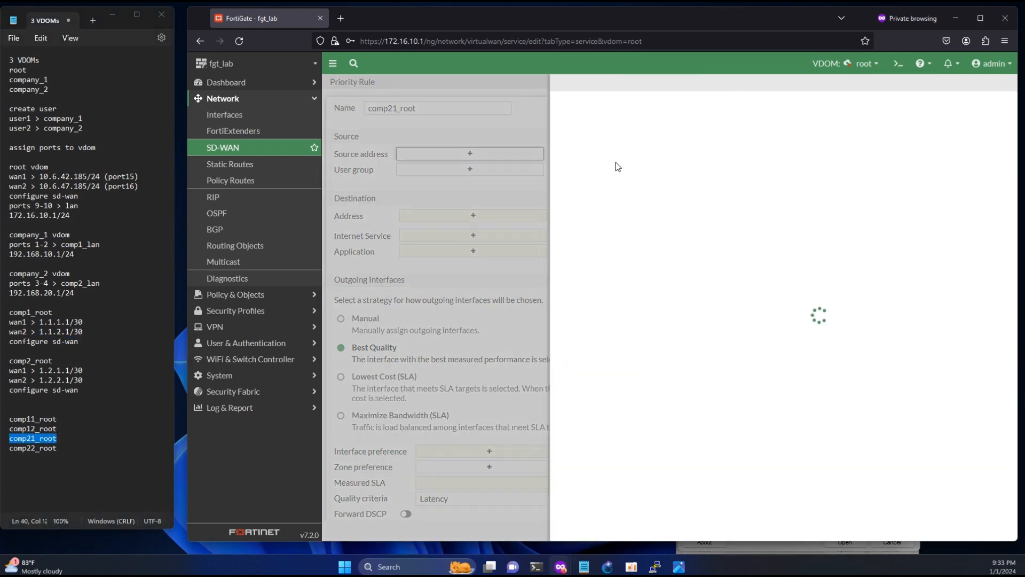
key(ctrl+v)
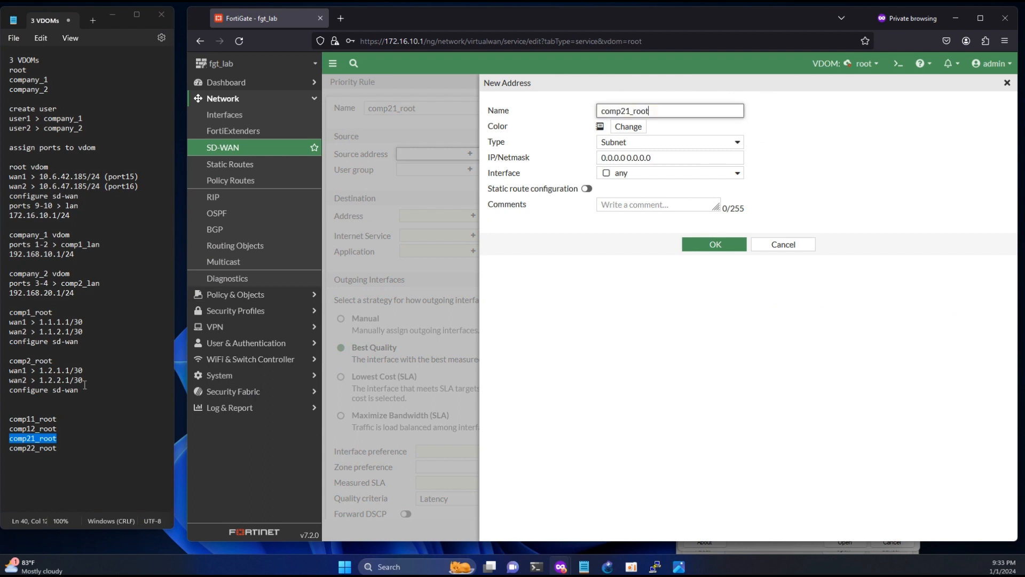
drag(86, 371, 47, 370)
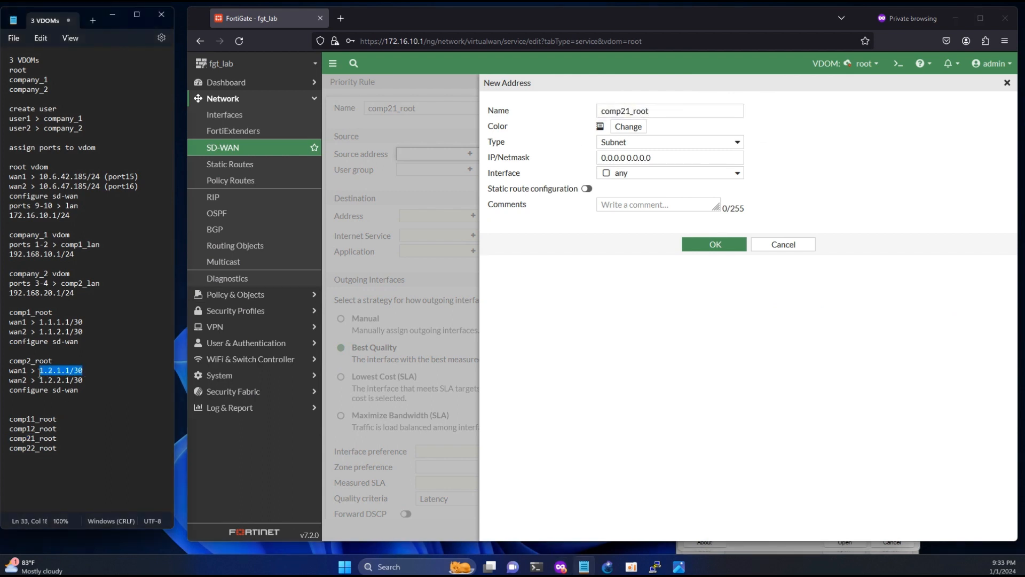
click(671, 157)
key(ctrl+v)
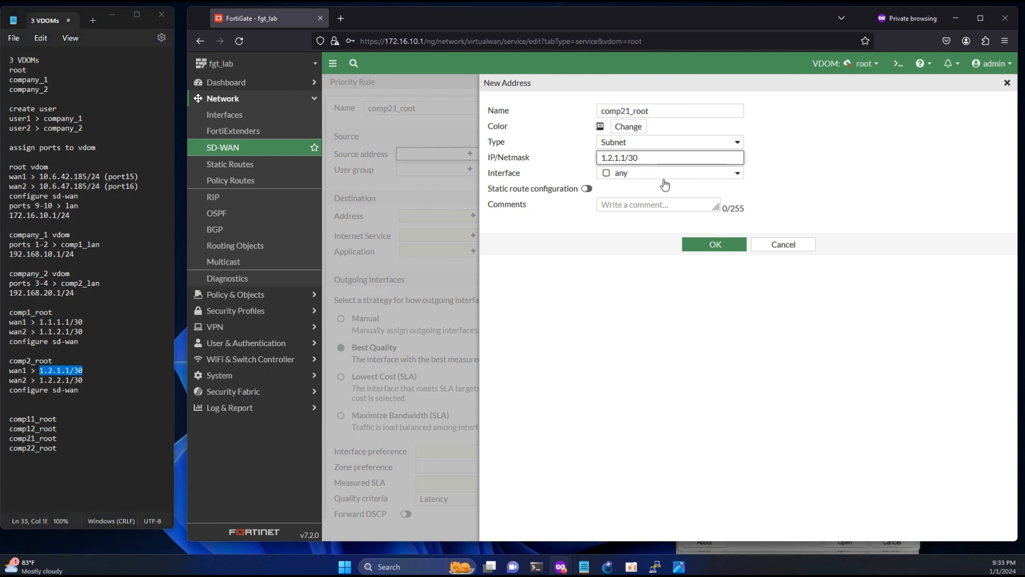
click(627, 158)
key(BackSpace)
text(0)
click(704, 247)
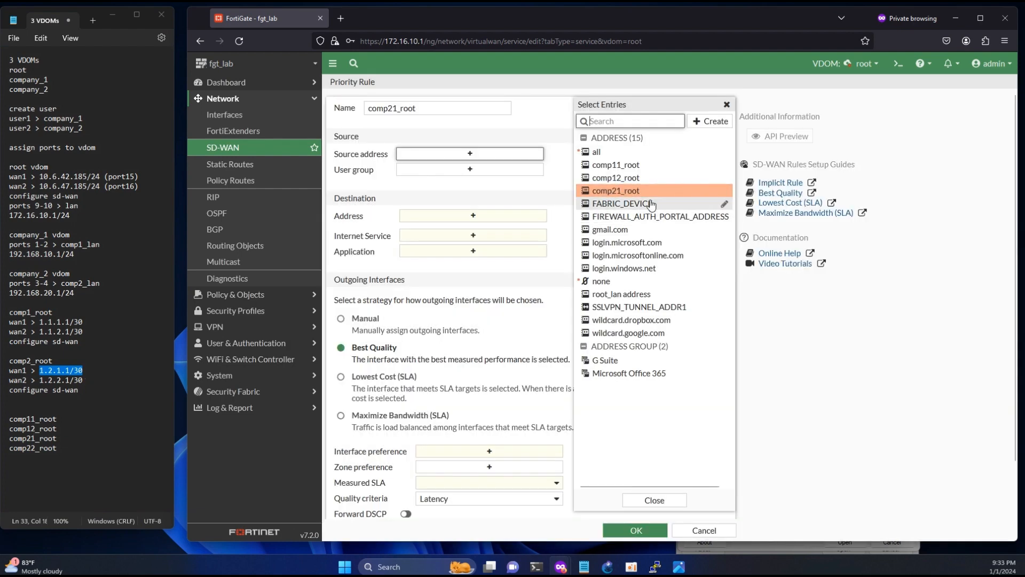
- Set destination all, manually prefer wan1 (port15), and save the comp21_root rule
click(473, 226)
click(608, 152)
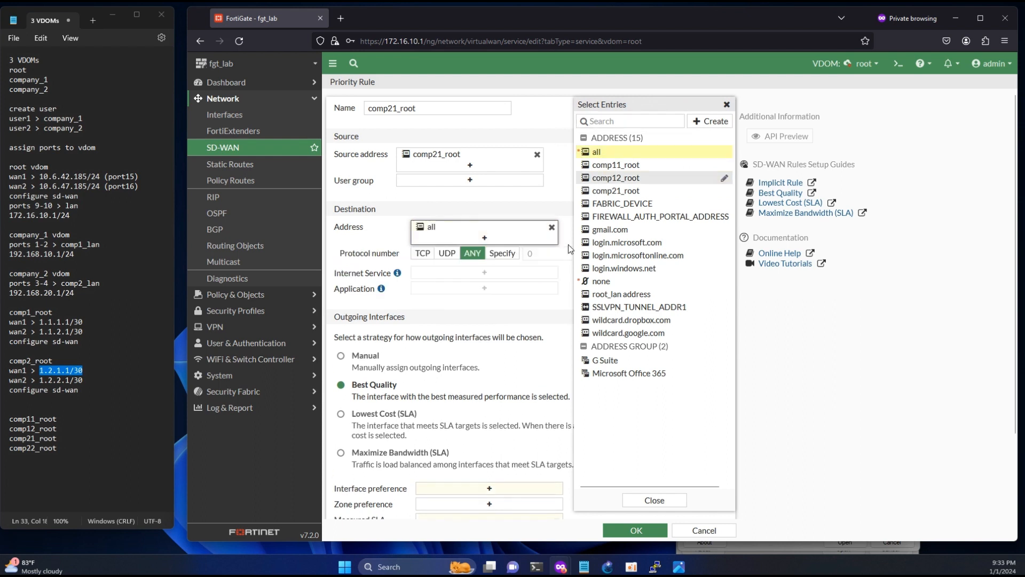
click(482, 488)
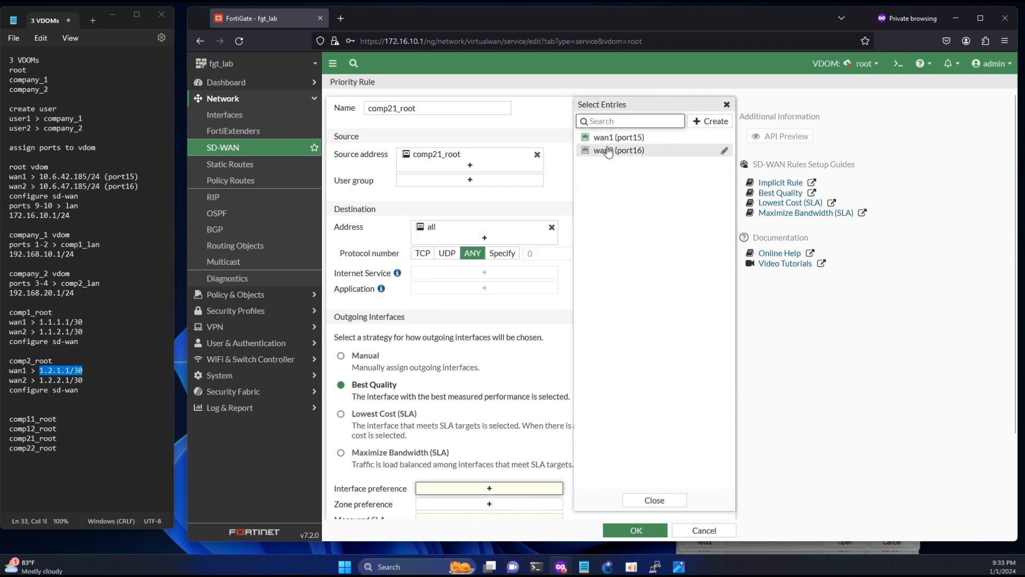
click(614, 137)
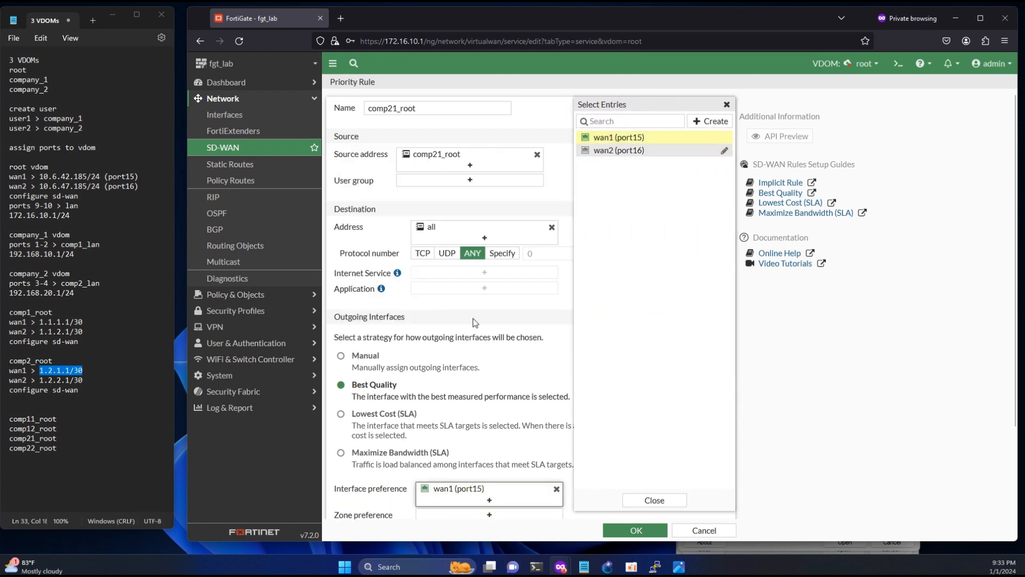
click(341, 355)
click(635, 530)
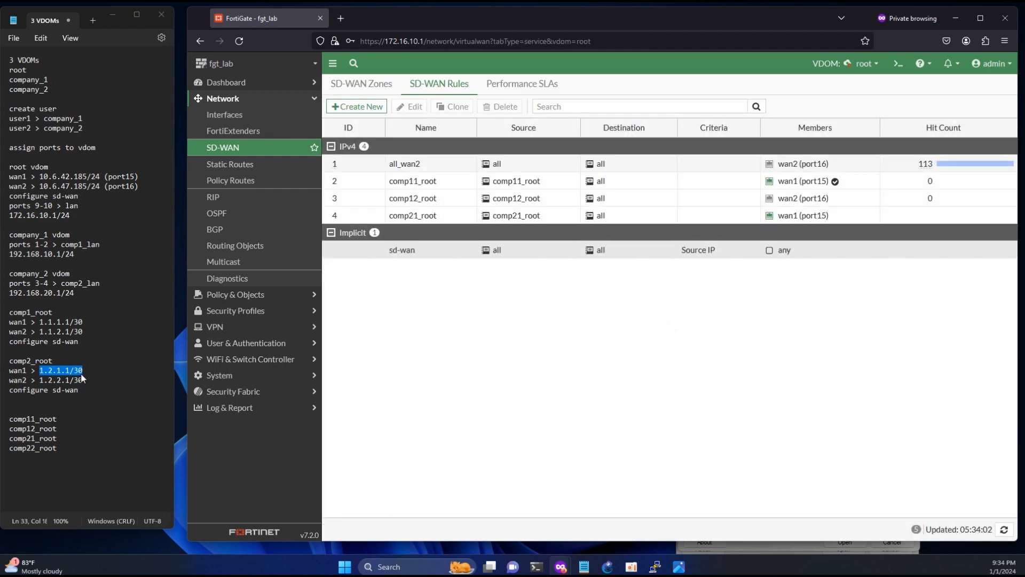
- Start a new SD-WAN rule named comp22_root
double_click(54, 447)
key(ctrl+c)
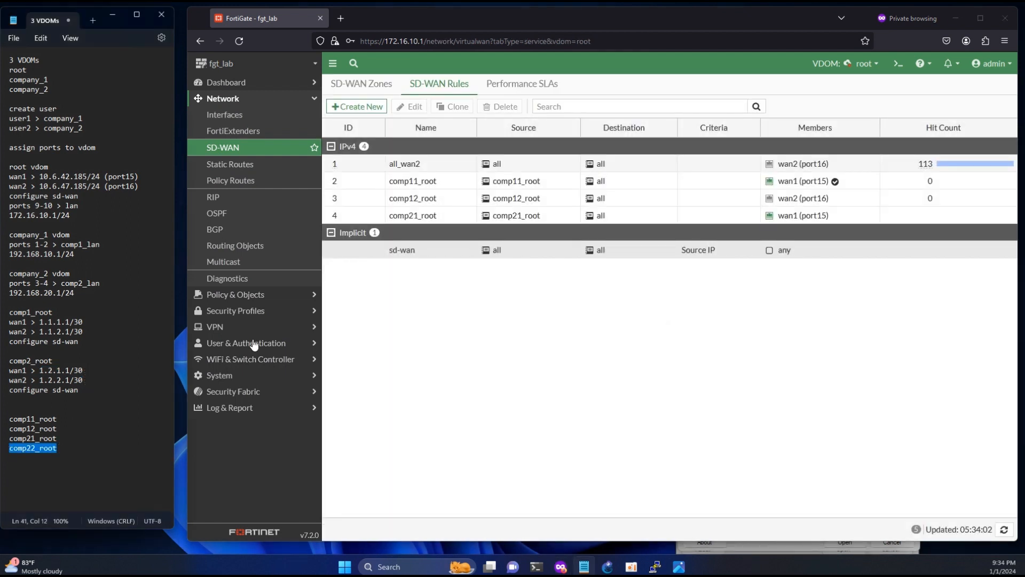
click(357, 106)
click(374, 108)
key(ctrl+v)
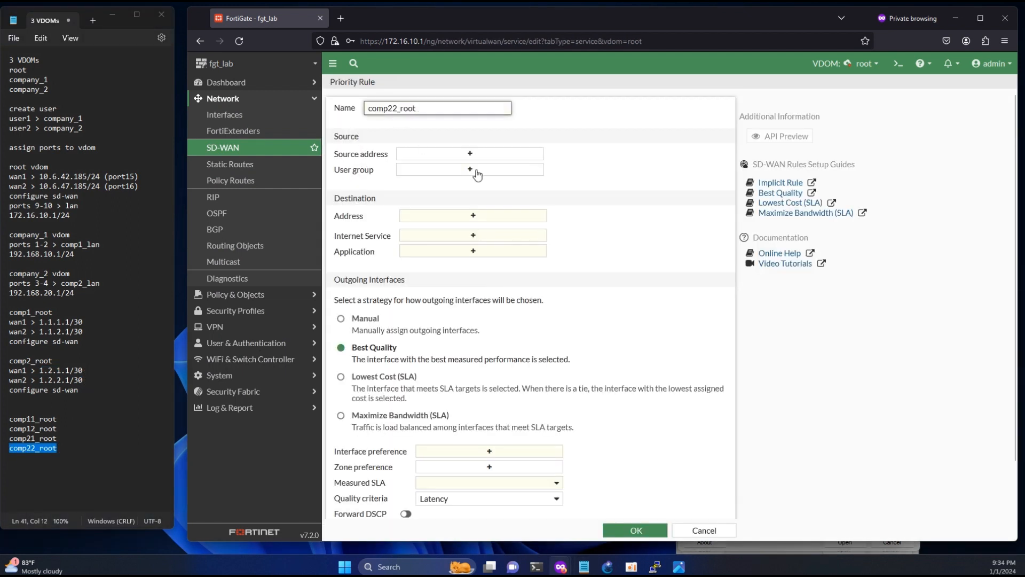
- Create the source address comp22_root, correcting its subnet to 1.2.2.0/30
click(470, 154)
click(705, 129)
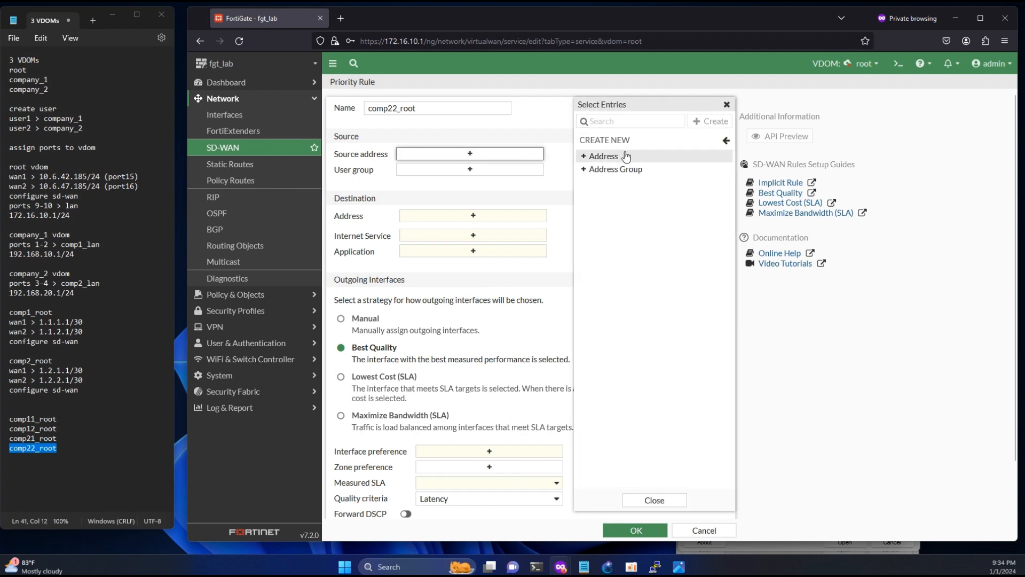
click(611, 156)
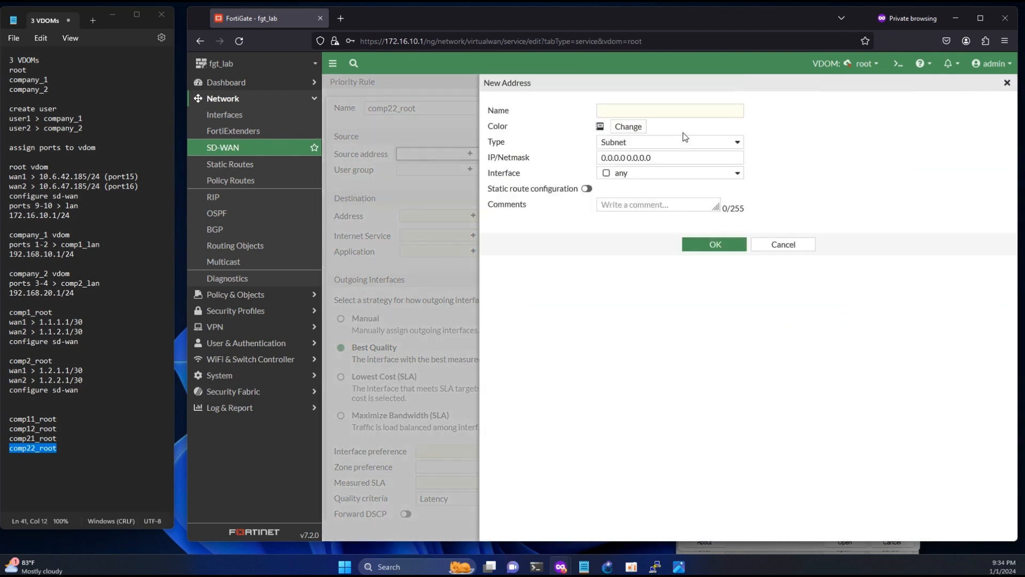
click(658, 111)
key(ctrl+v)
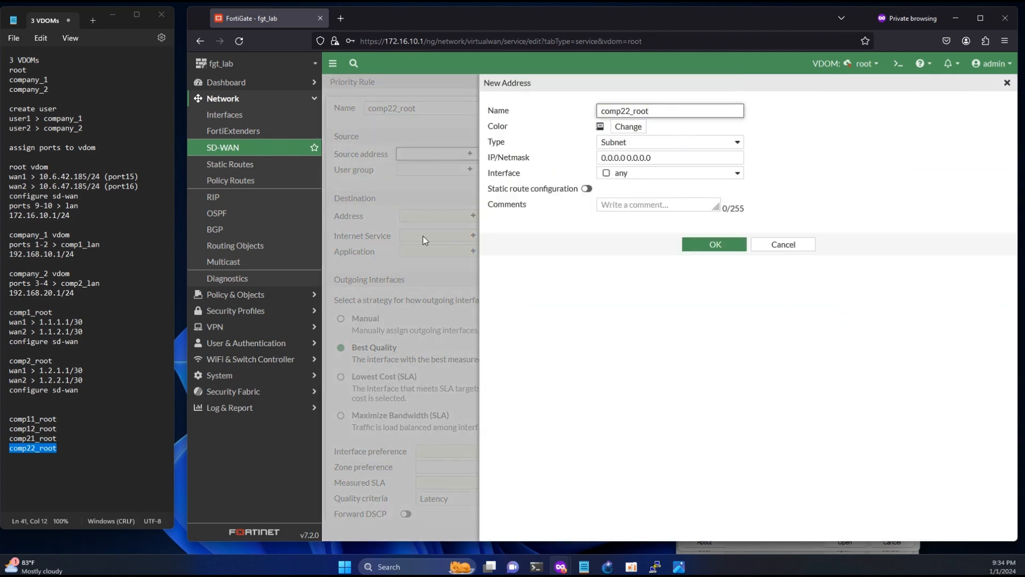
drag(88, 382, 41, 381)
key(ctrl+c)
click(666, 158)
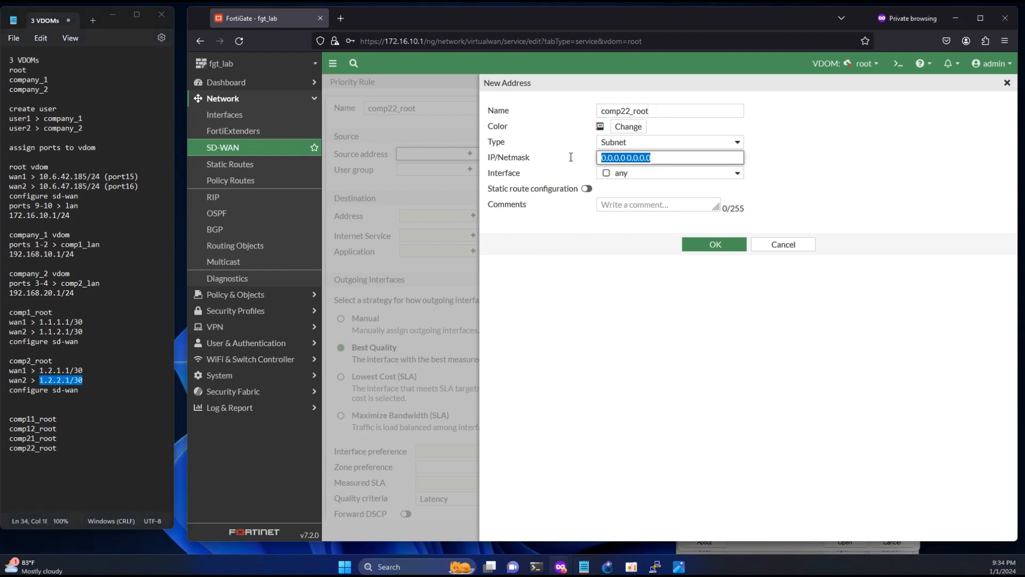
key(ctrl+v)
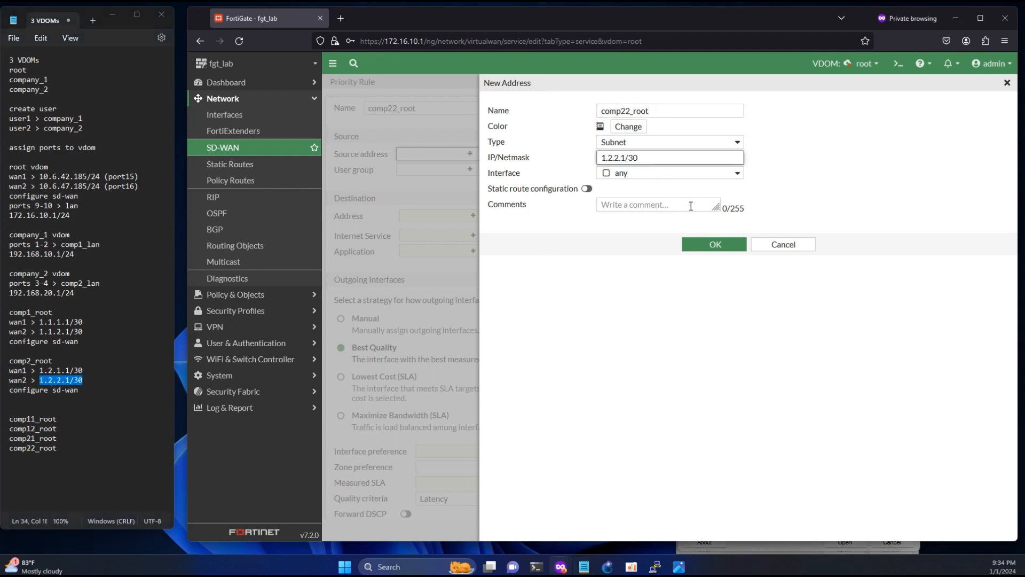
click(712, 245)
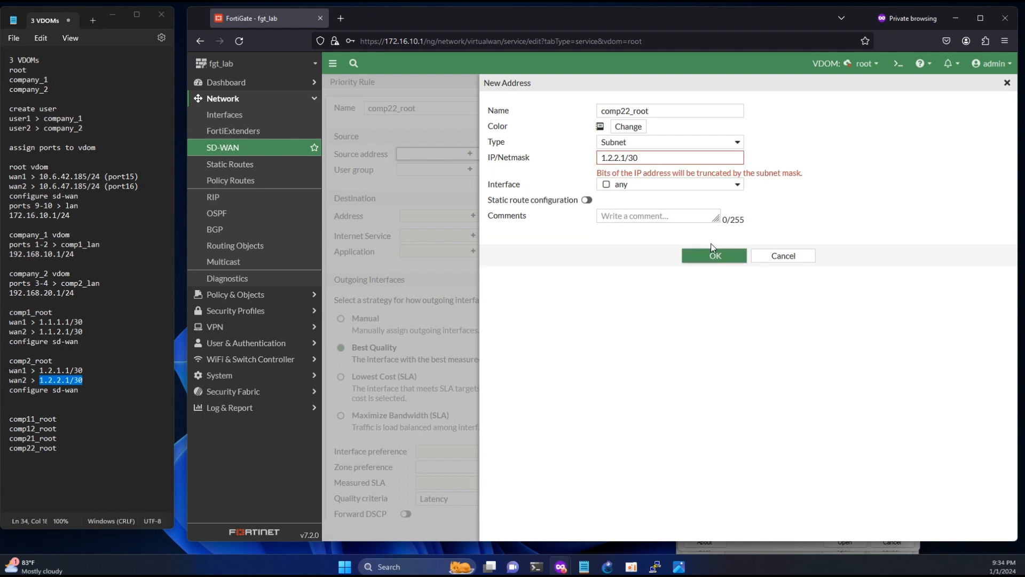
click(624, 158)
key(BackSpace)
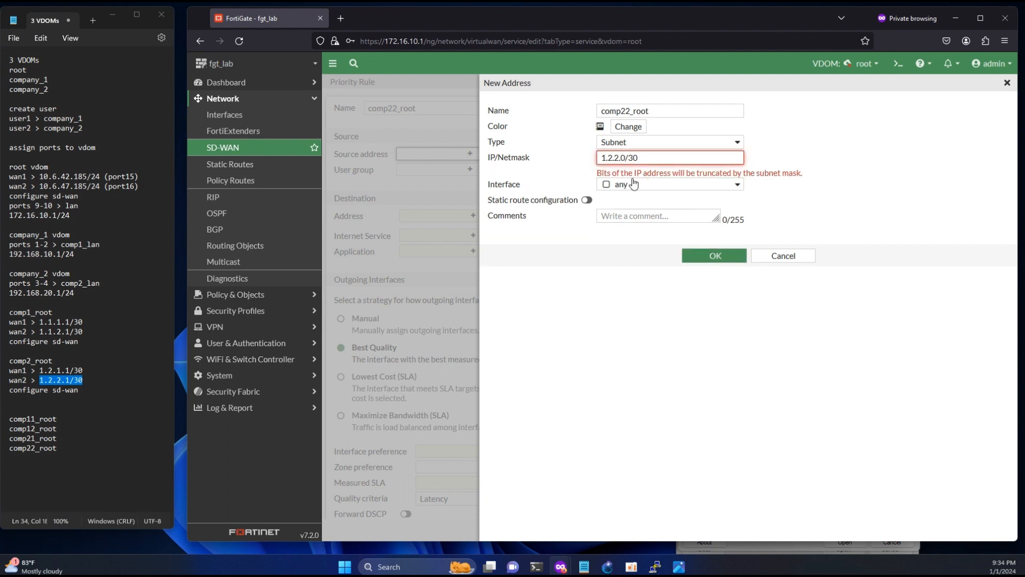
click(722, 257)
click(721, 249)
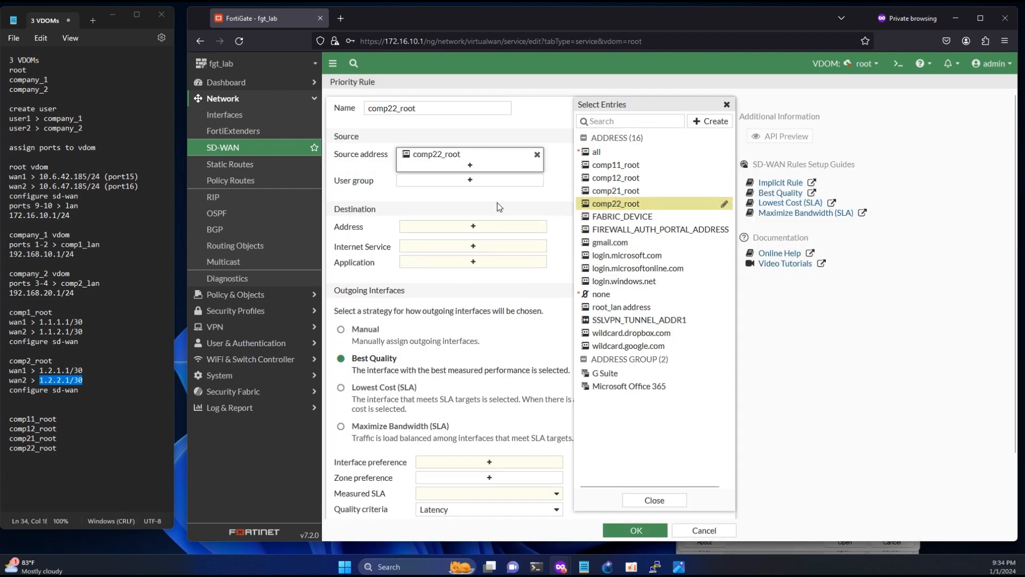
- Set destination all, manually prefer wan2 (port16), and save the comp22_root rule
click(472, 230)
click(597, 152)
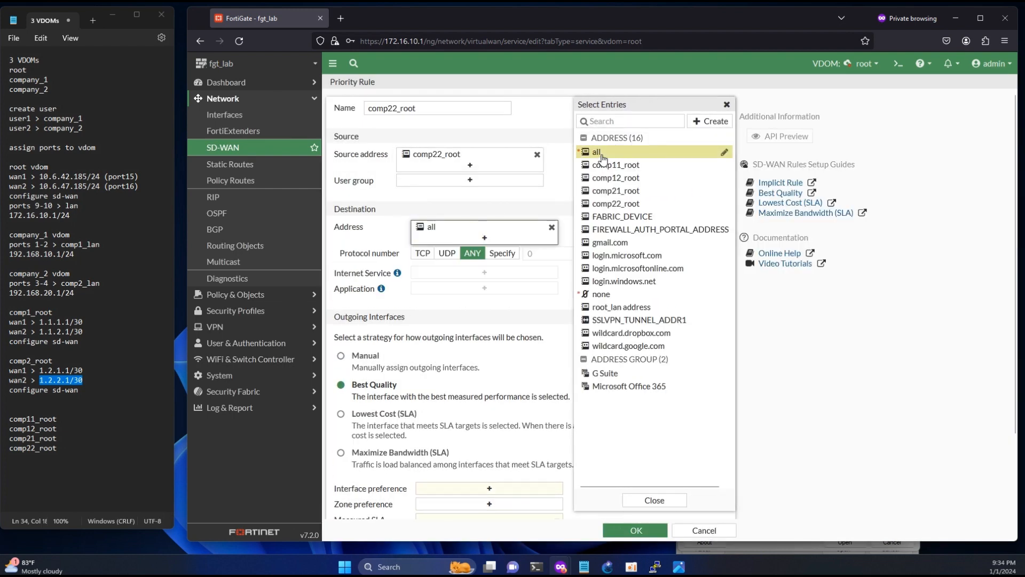
click(365, 363)
click(482, 487)
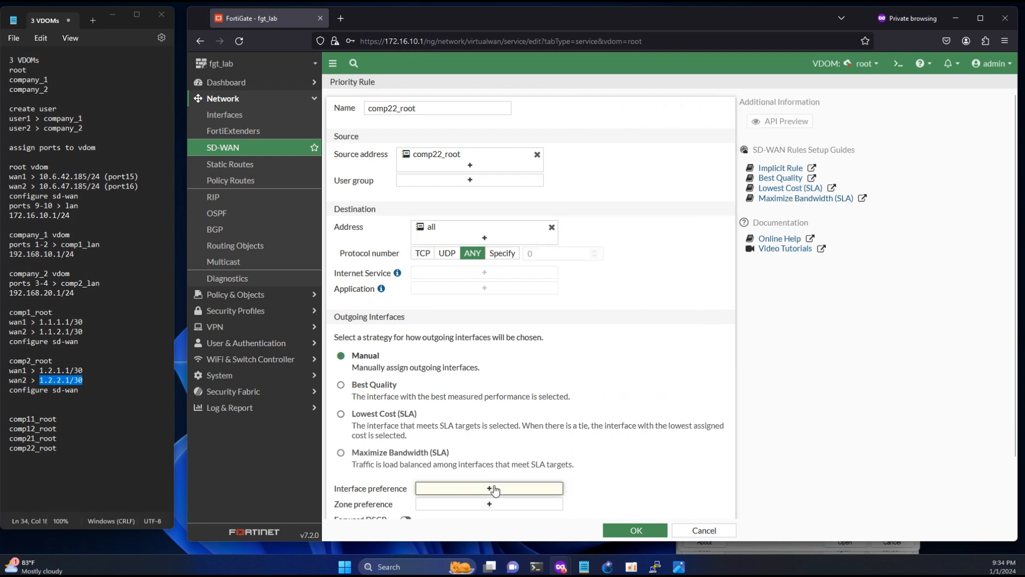
click(637, 530)
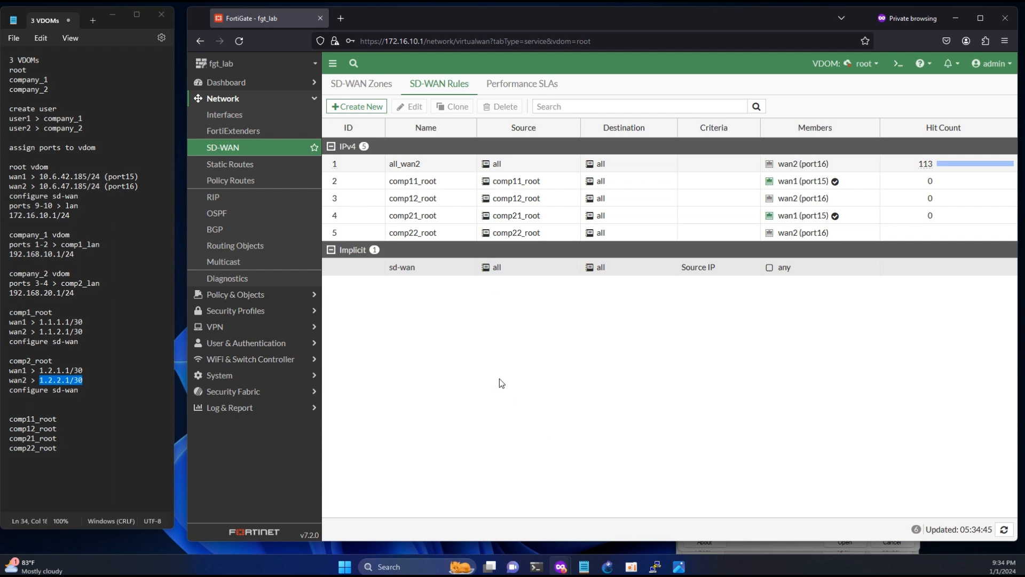
- Drag all_wan2 below comp22_root, then review the four comp rules and their subnets
click(345, 163)
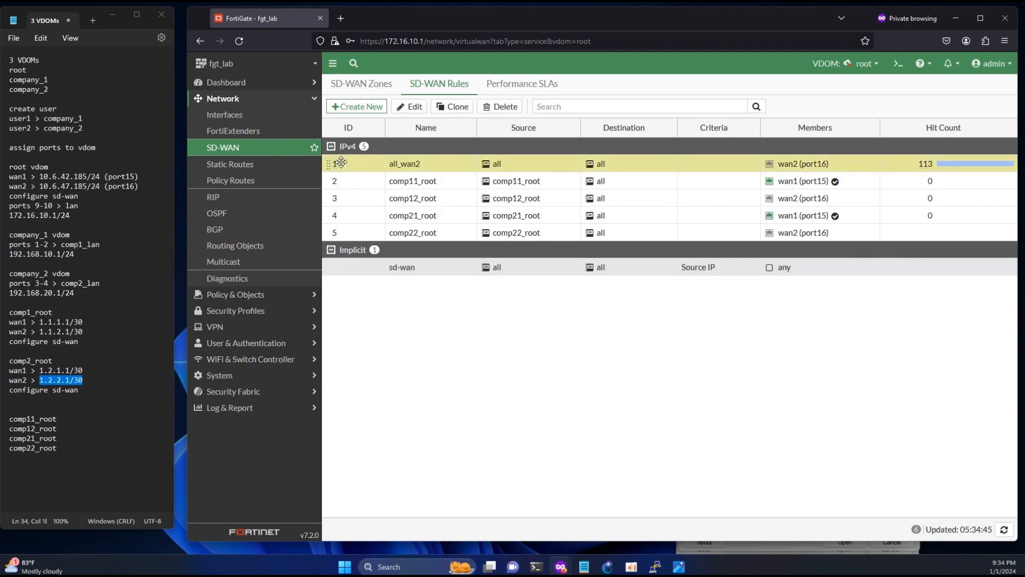
drag(344, 163, 338, 246)
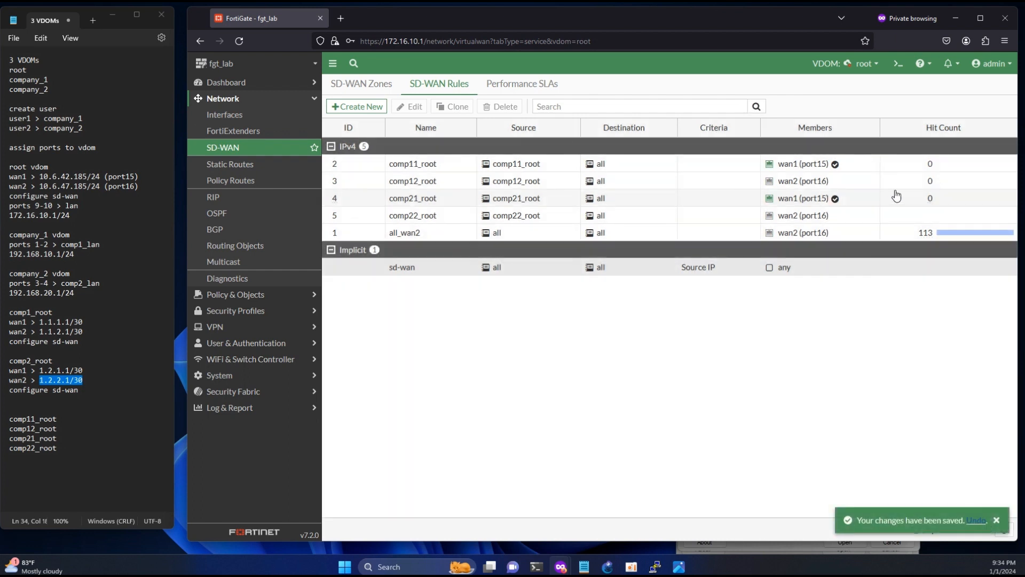
click(447, 168)
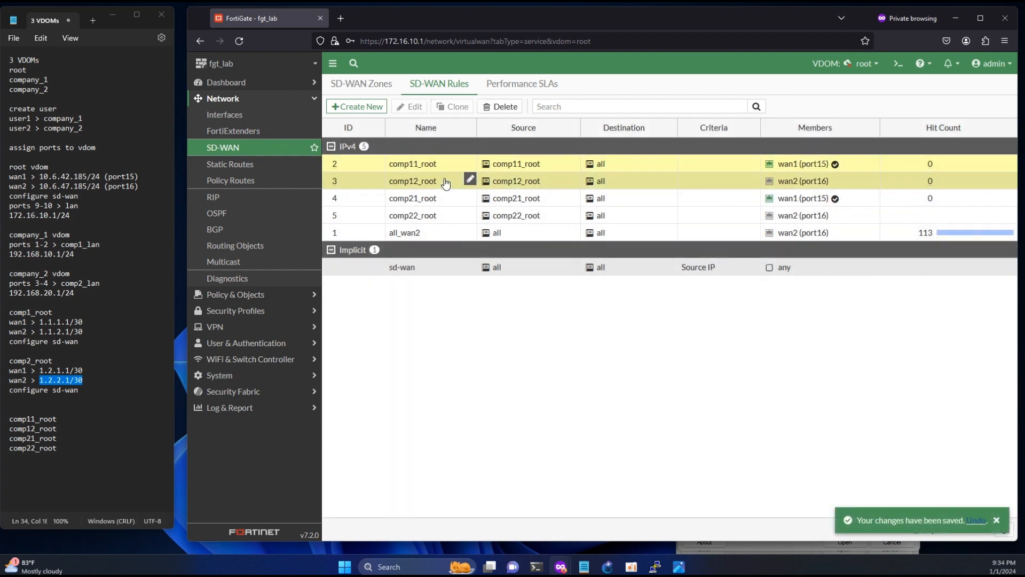
ctrl+click(453, 181)
mouse_move(500, 166)
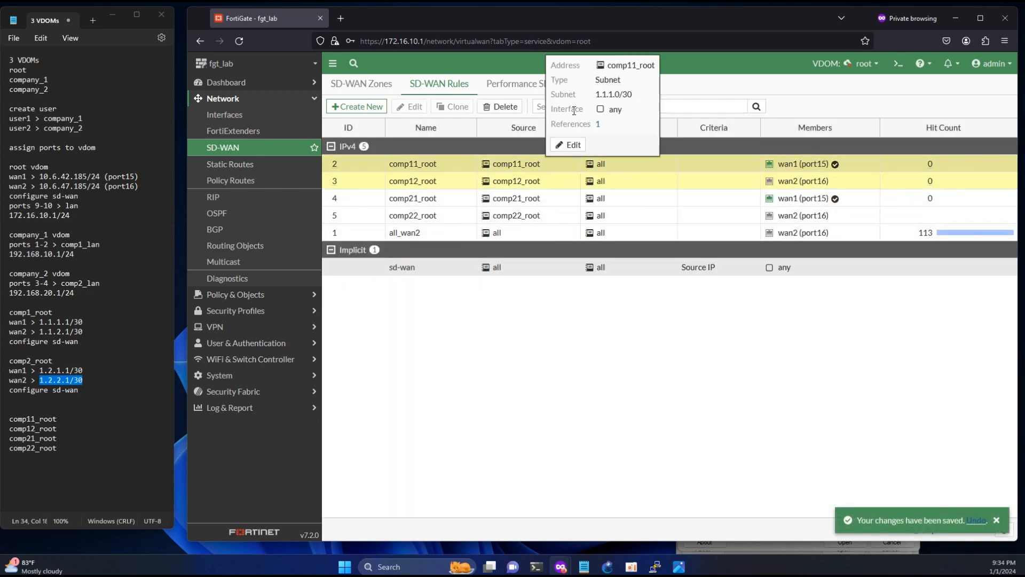
drag(595, 96, 613, 110)
mouse_move(519, 183)
click(539, 201)
click(540, 220)
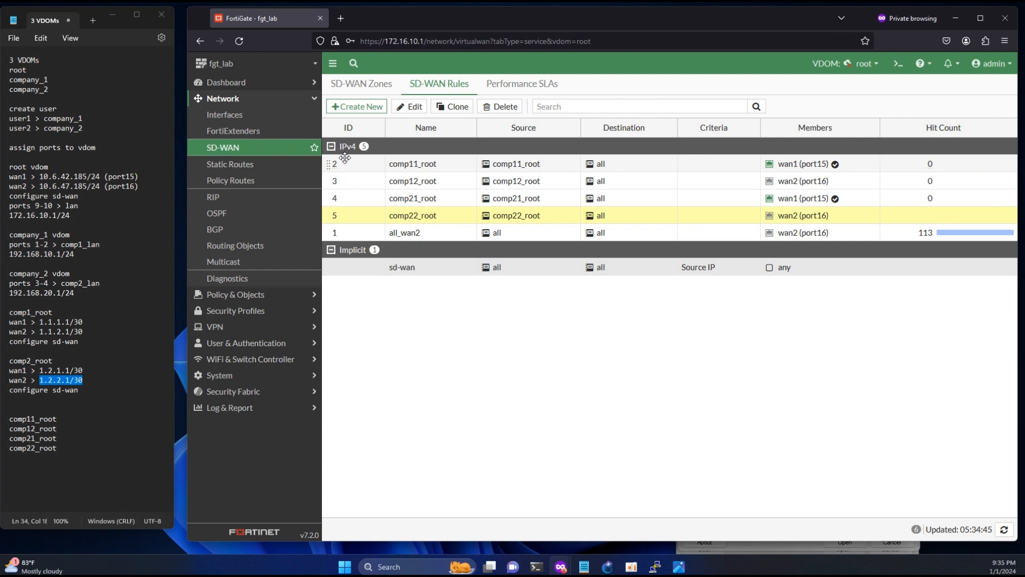
click(227, 115)
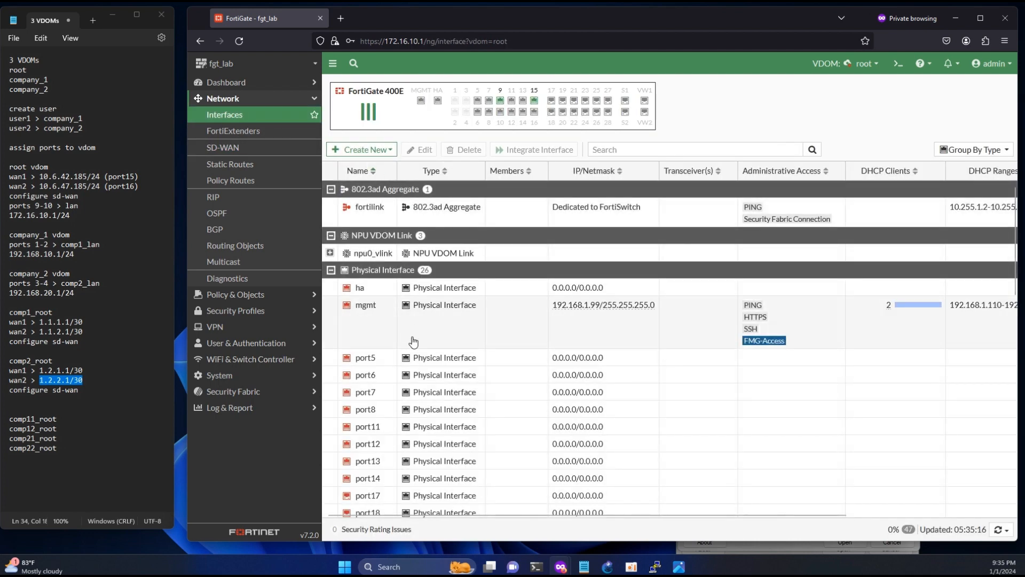
- Scroll the Interfaces list down to the SD-WAN zones, VDOM links and the comp1_link zone
scroll(412, 341, down, 15)
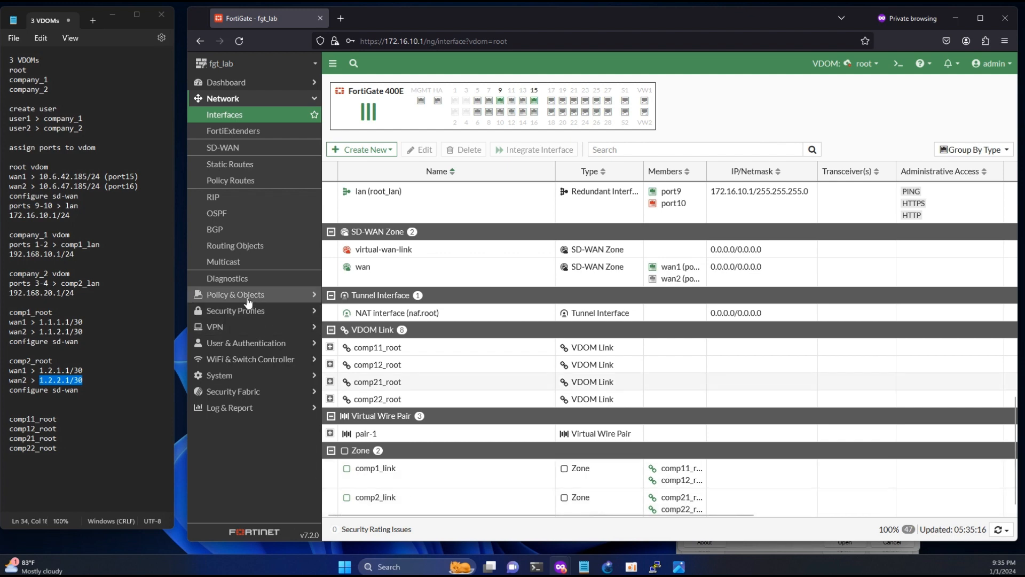
click(411, 477)
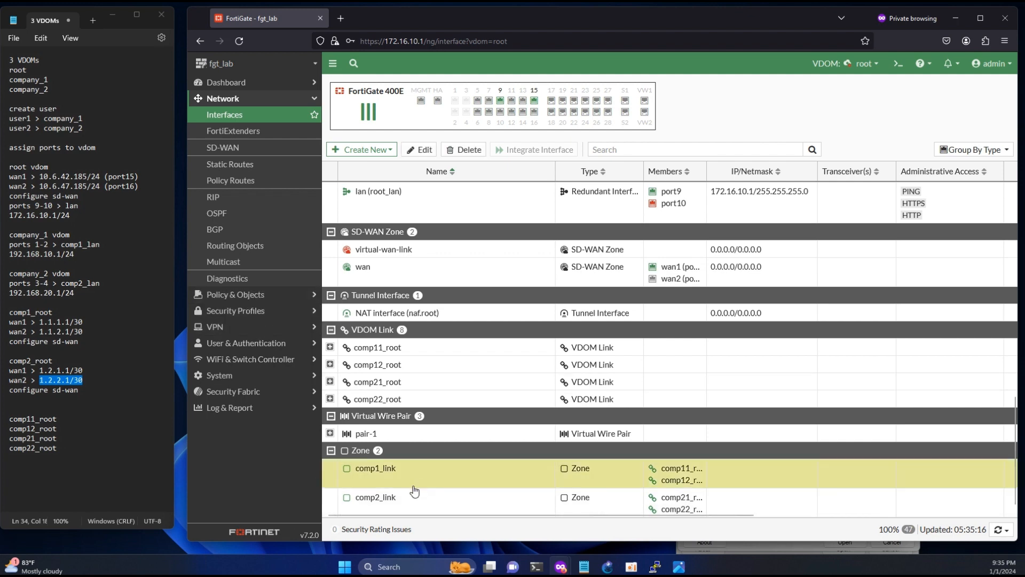
click(235, 294)
- Create firewall policy comp1_wan from comp1_link to wan
click(235, 132)
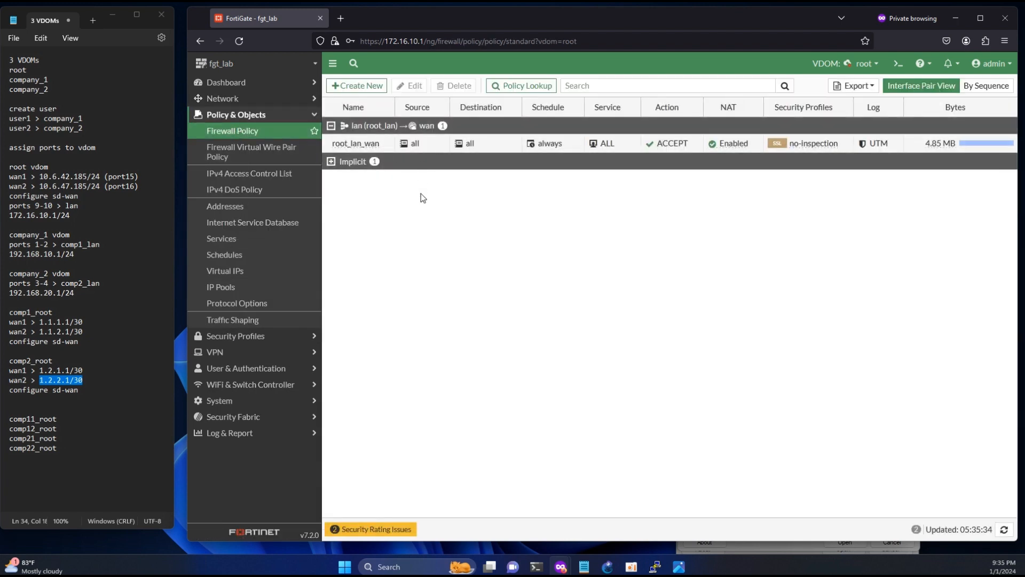
click(356, 86)
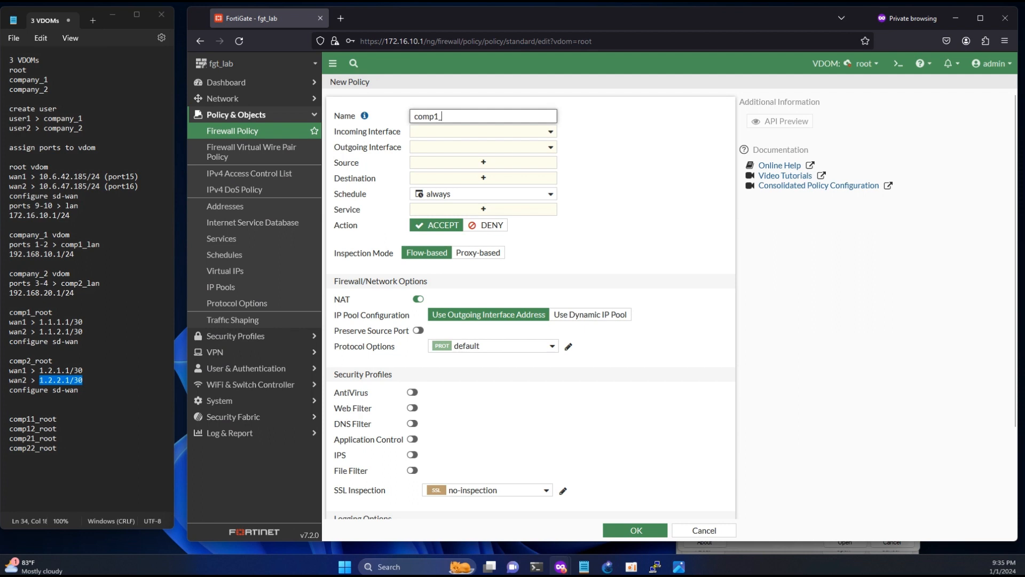
text(comp1_wan)
click(441, 131)
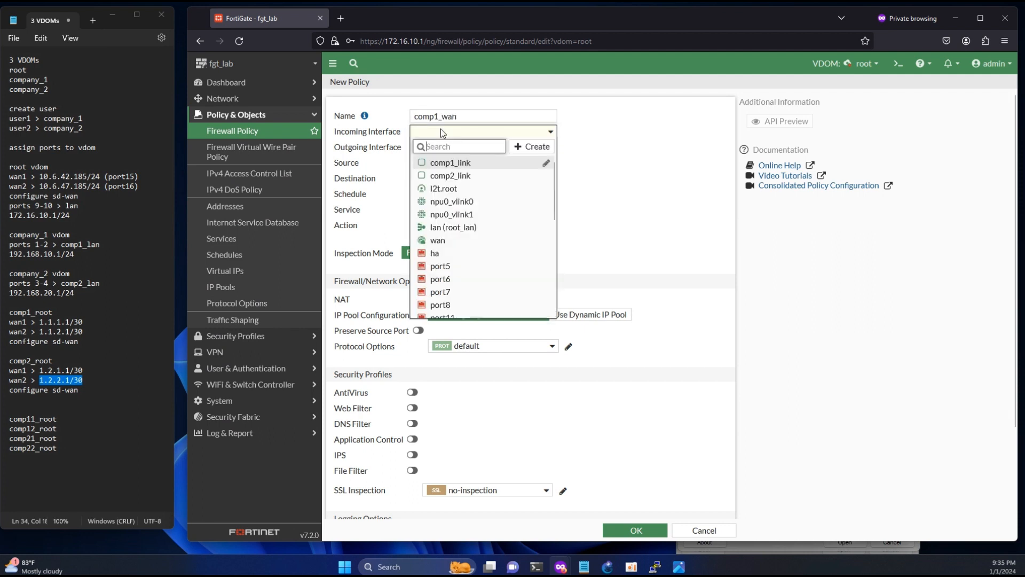
mouse_move(458, 167)
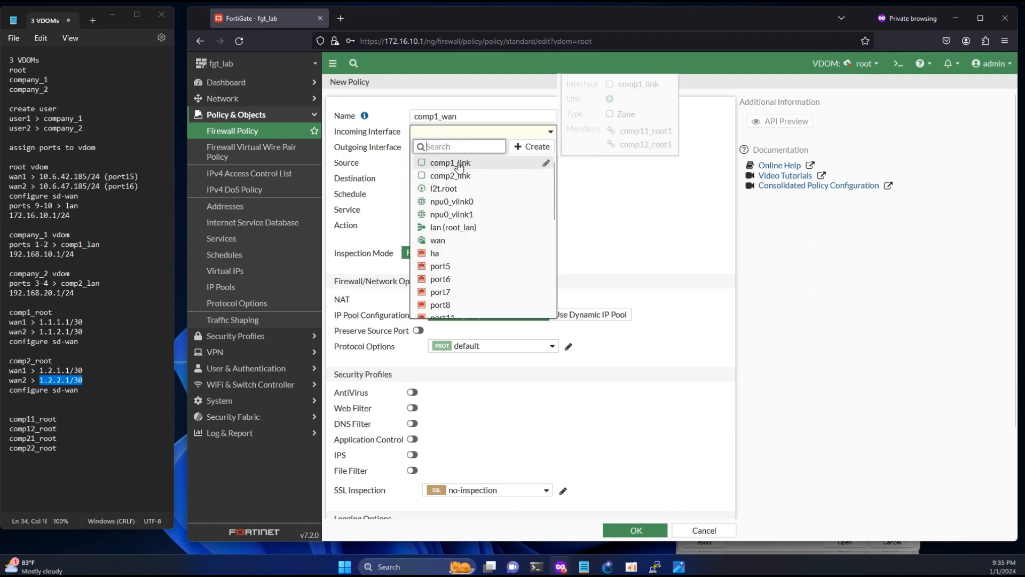
click(475, 166)
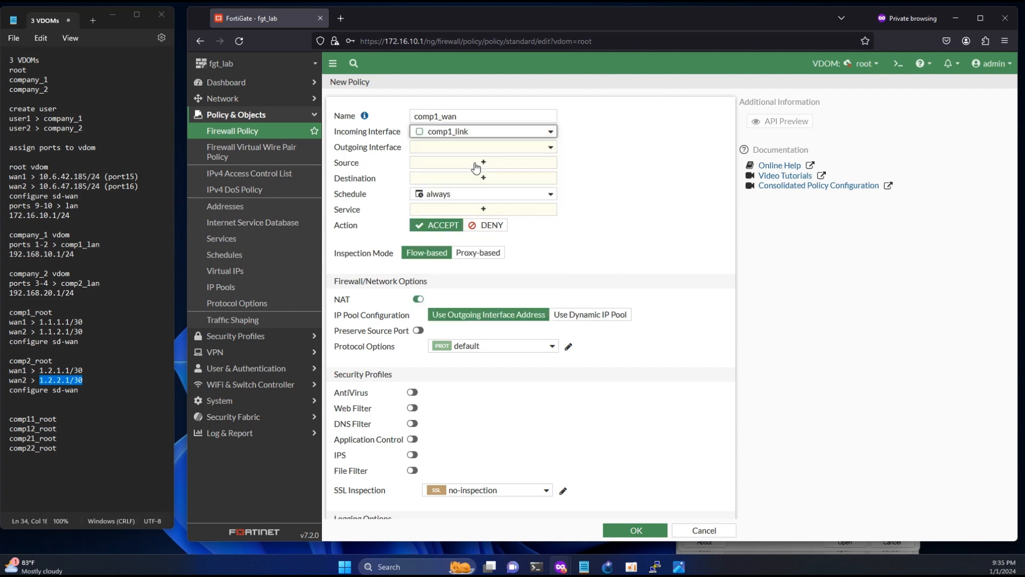
click(470, 147)
click(437, 258)
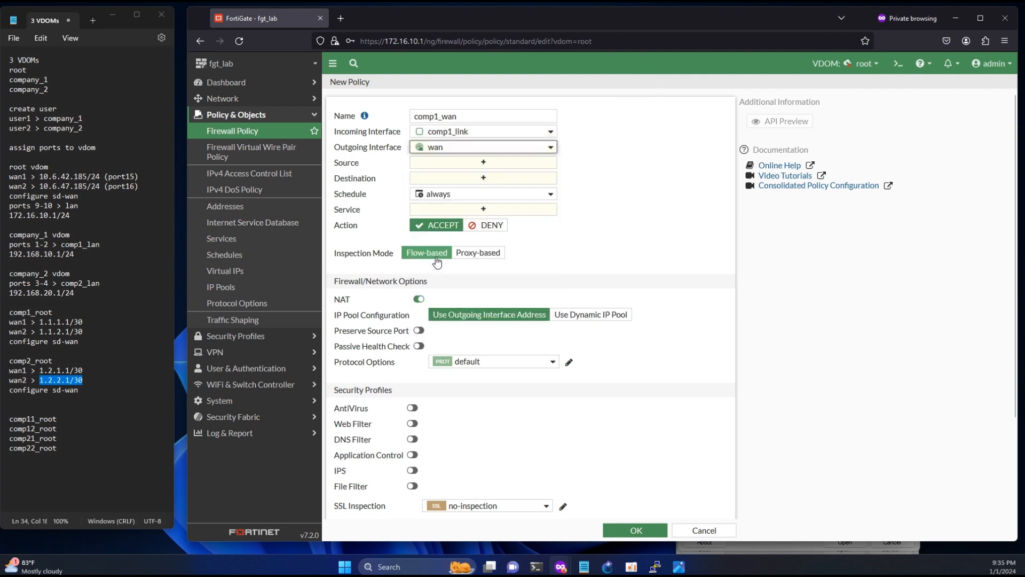
- Set source and destination to all, service ALL, and save comp1_wan
click(475, 163)
click(598, 167)
click(483, 189)
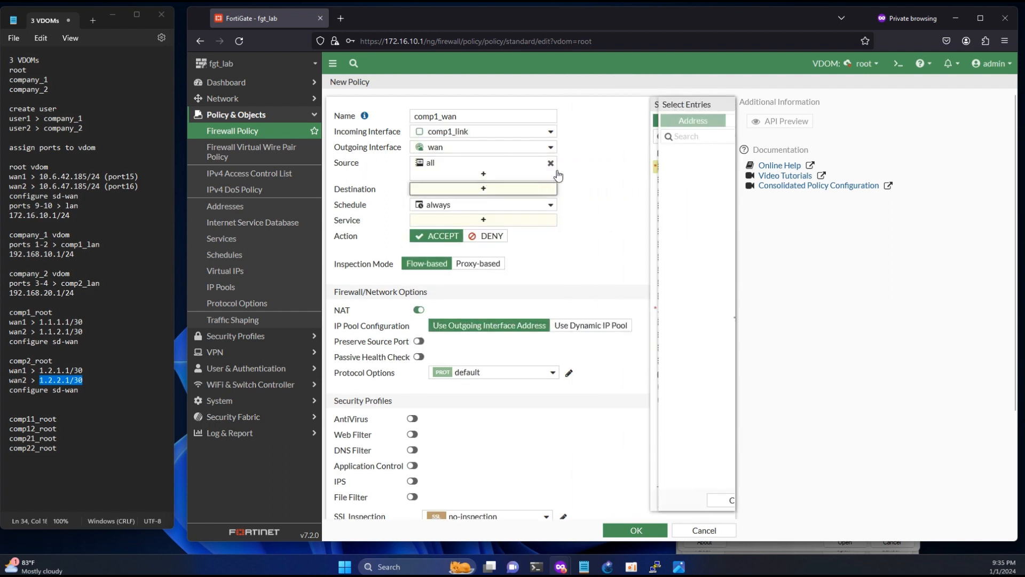
click(601, 167)
click(483, 230)
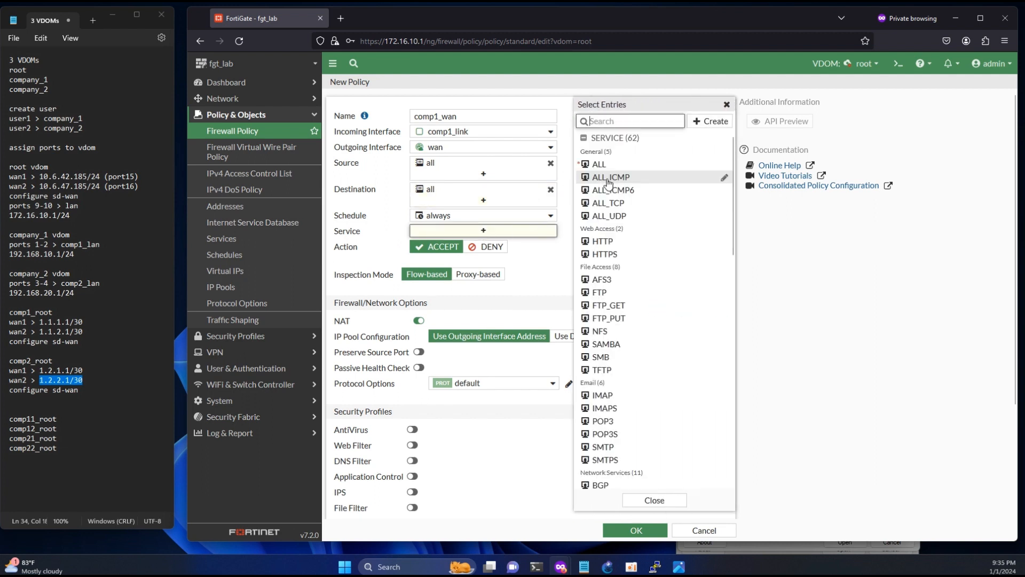
click(604, 164)
click(544, 488)
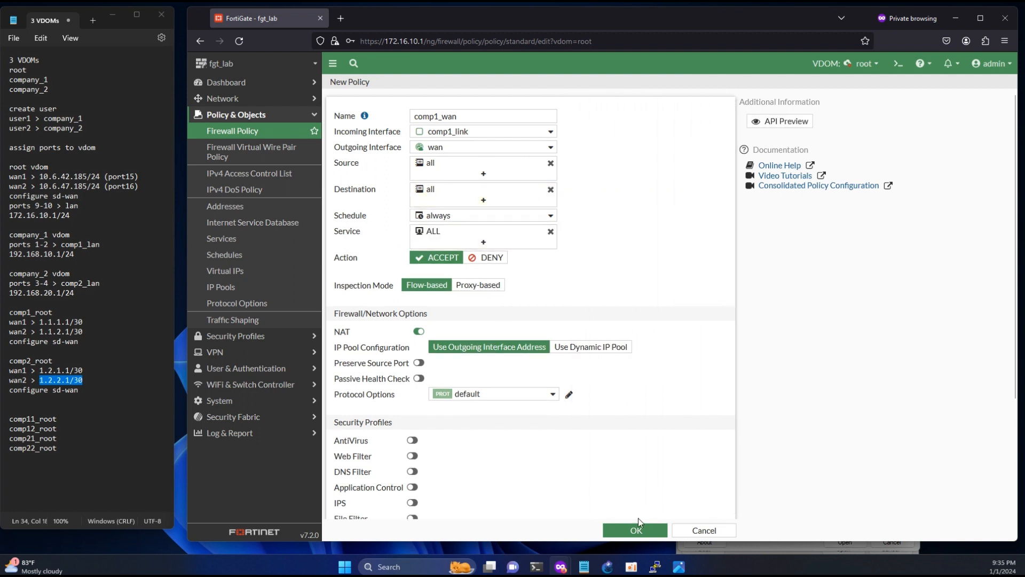
click(637, 530)
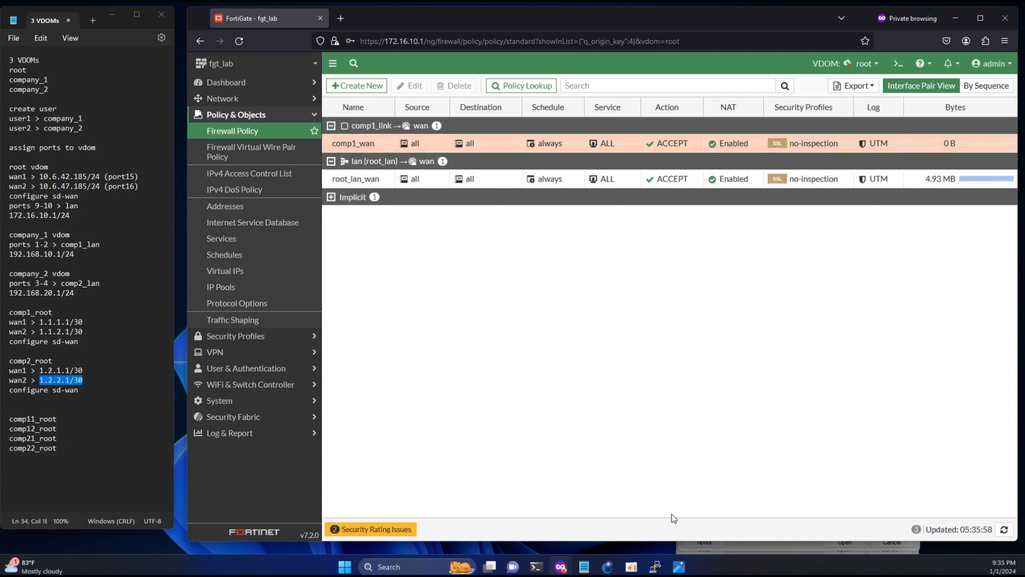
- Create firewall policy comp2_wan from comp2_link to wan
click(358, 85)
click(431, 119)
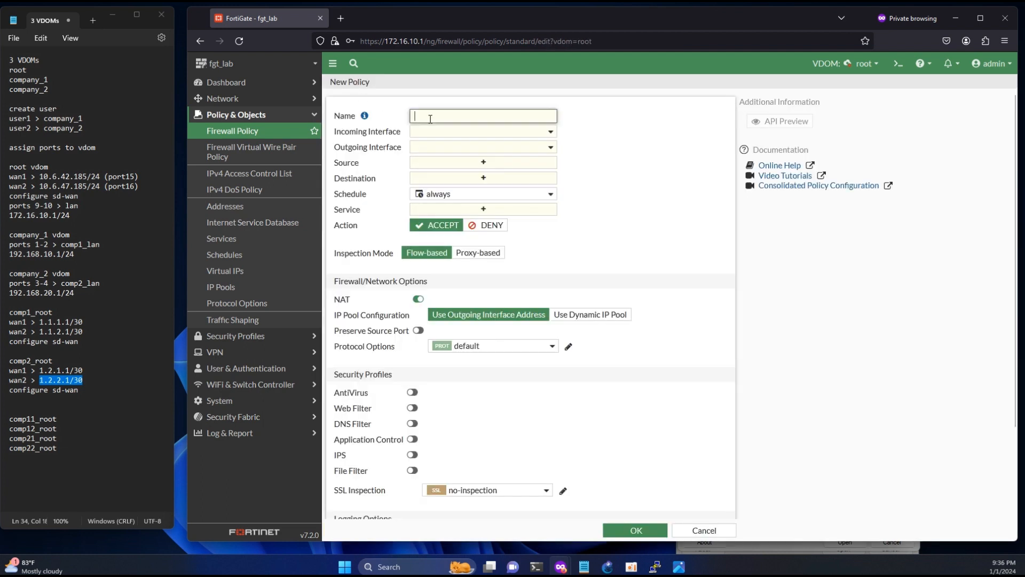
text(comp2_wan)
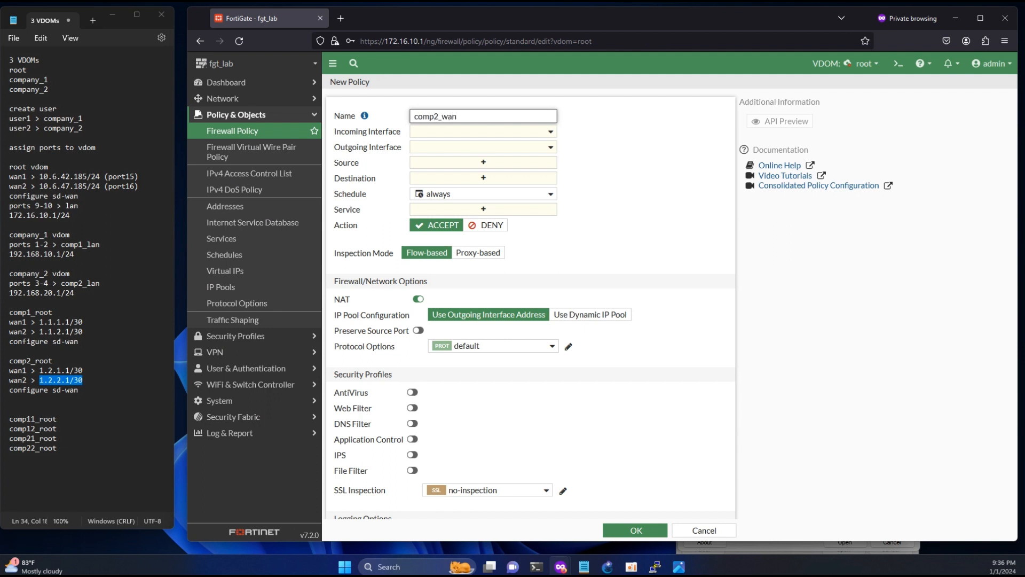
click(424, 134)
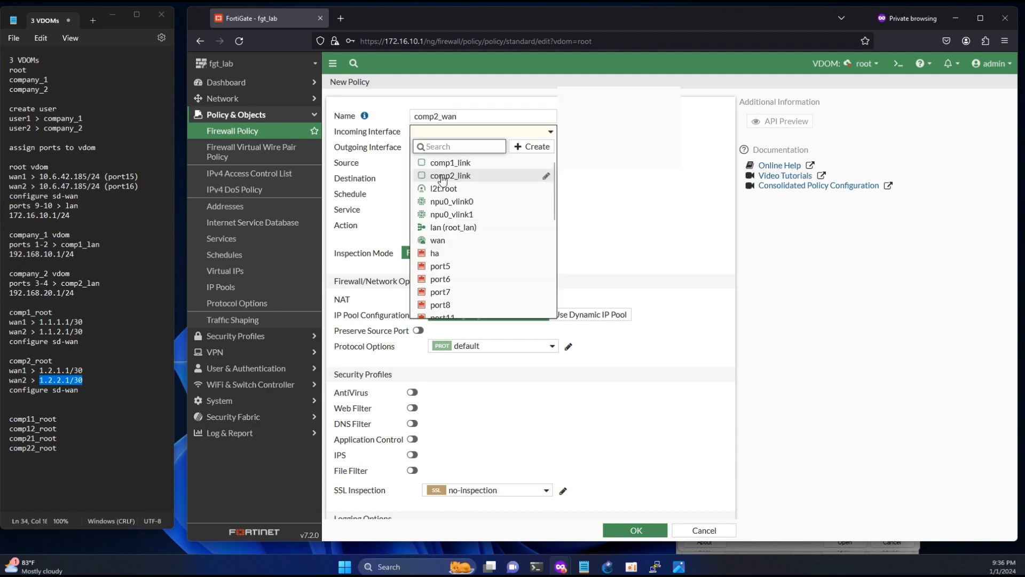
click(441, 178)
click(443, 147)
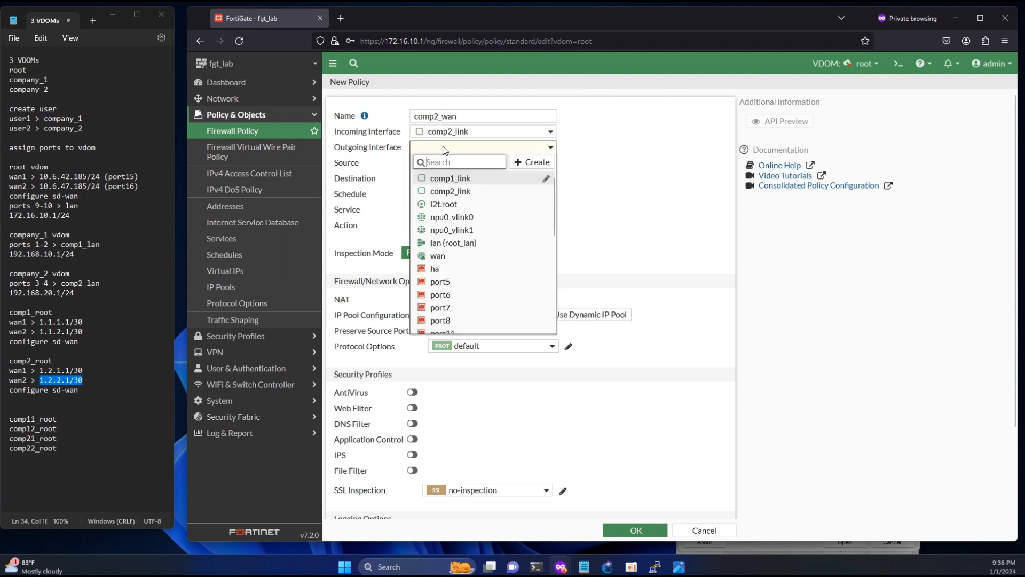
click(437, 256)
- Set source and destination to all, service ALL, and save comp2_wan
click(446, 163)
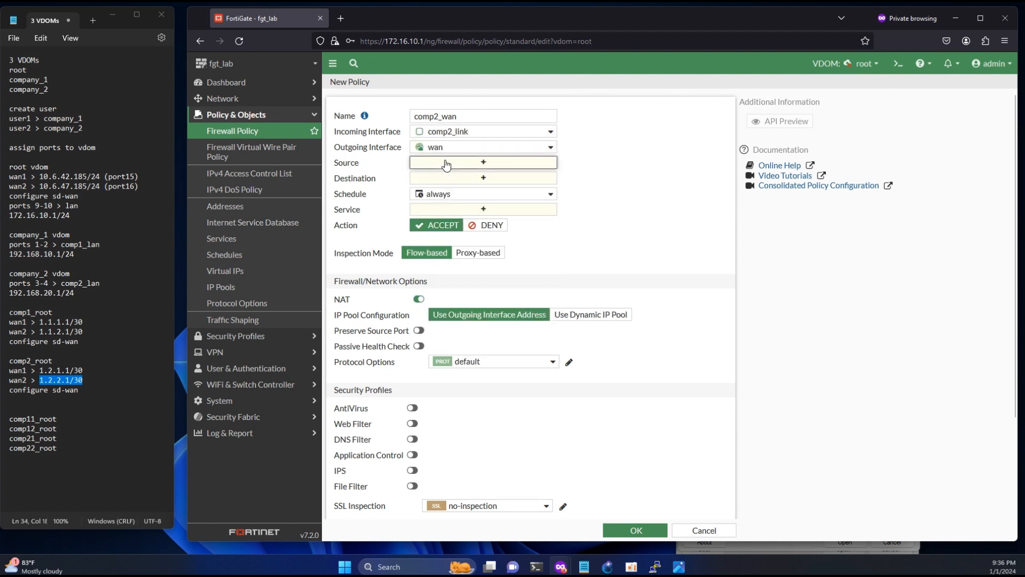
click(595, 167)
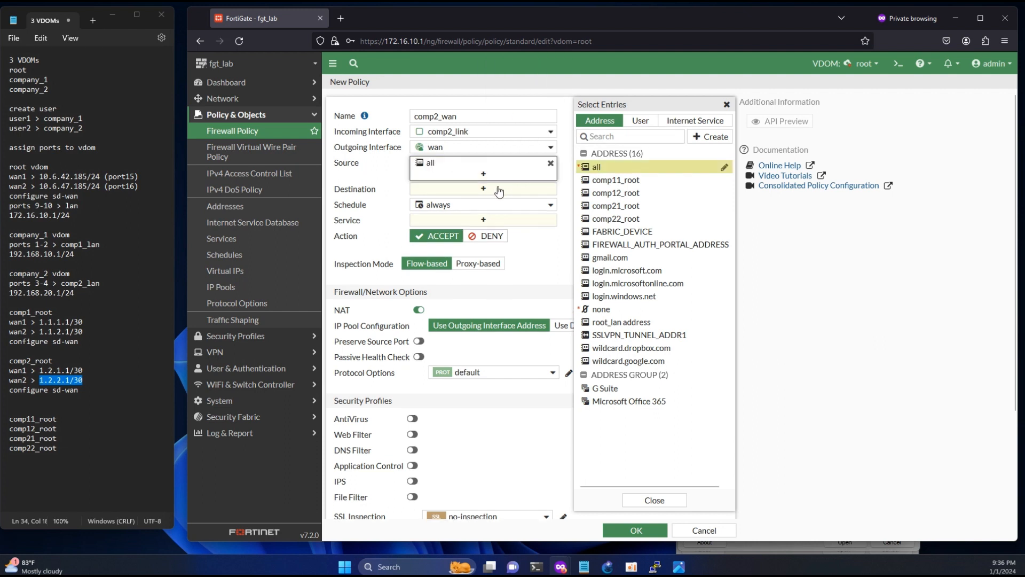
click(498, 196)
click(601, 167)
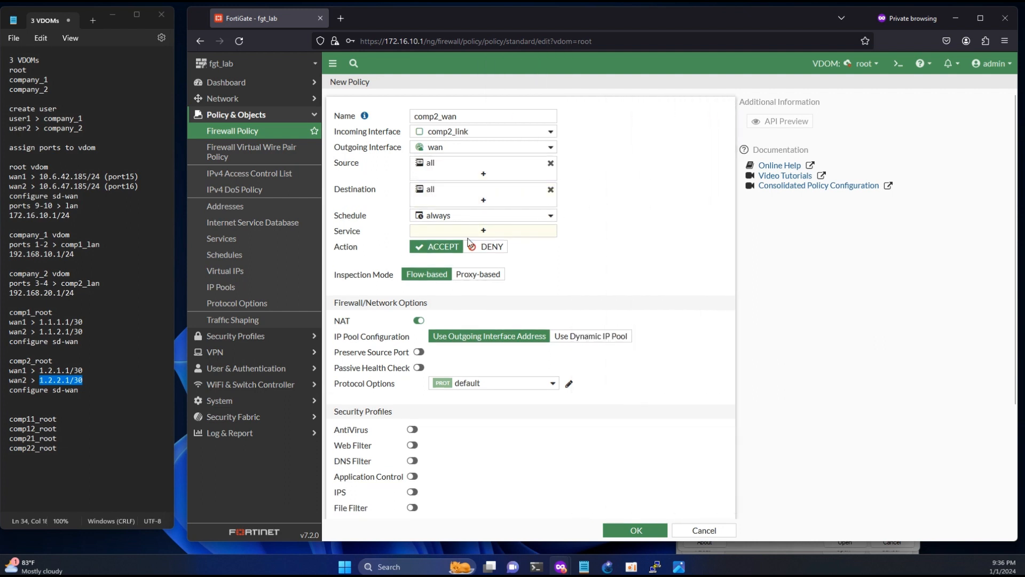
click(484, 230)
click(597, 165)
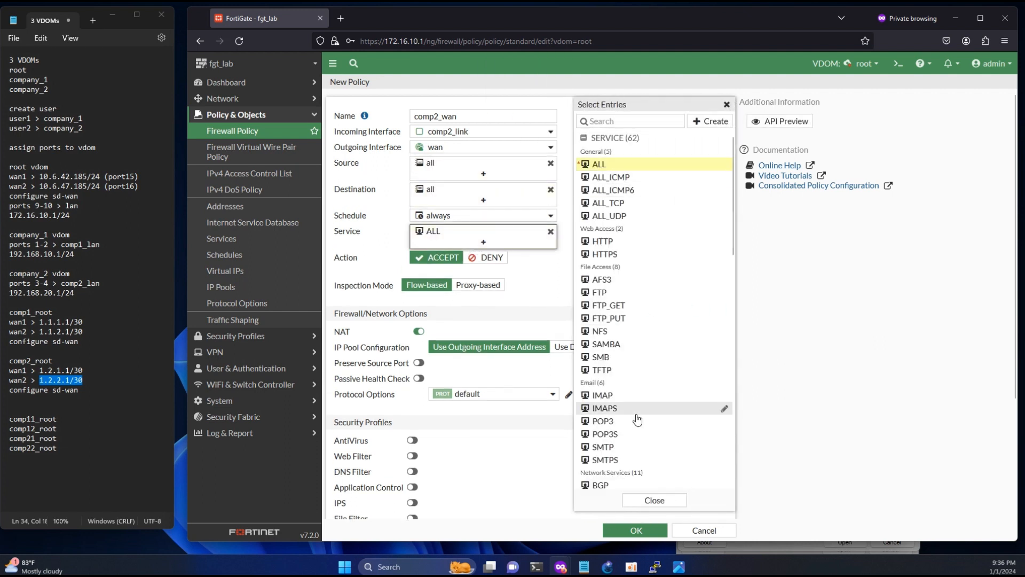
click(636, 531)
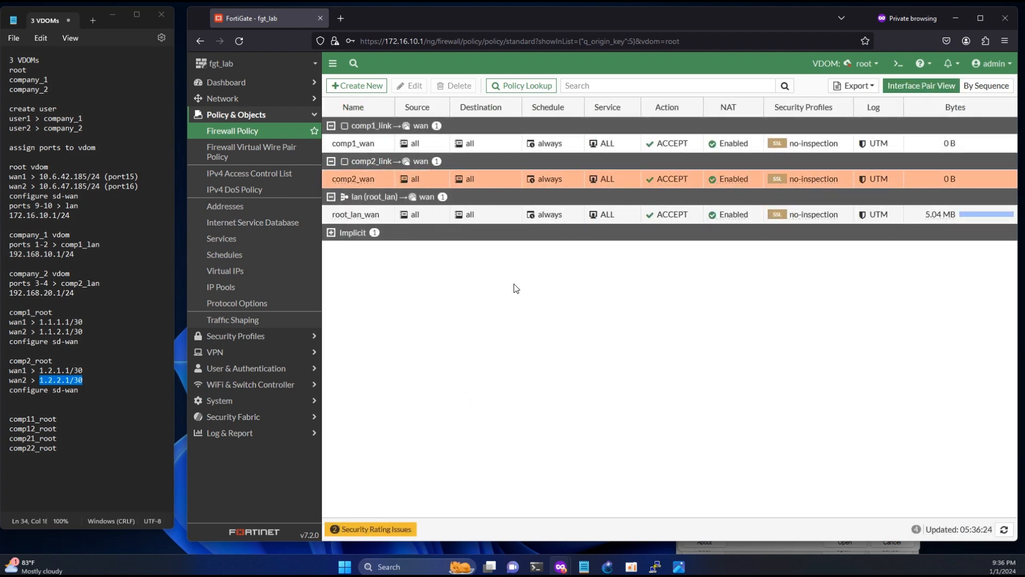
- Look over the root VDOM interfaces, including wan2 (port16), then view static routes with 0.0.0.0/0 via wan
click(223, 98)
click(225, 114)
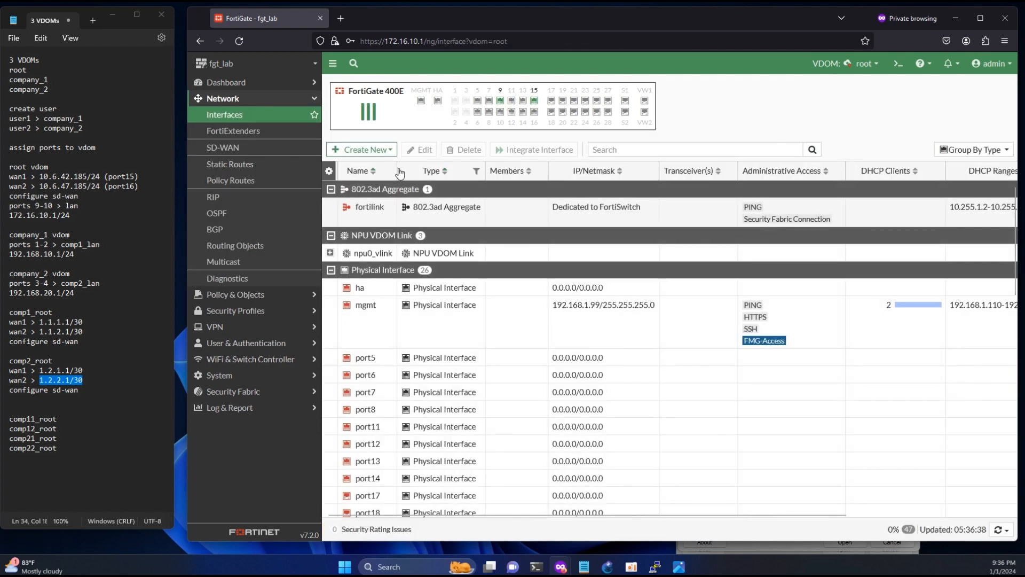
scroll(479, 307, down, 10)
scroll(478, 307, down, 1)
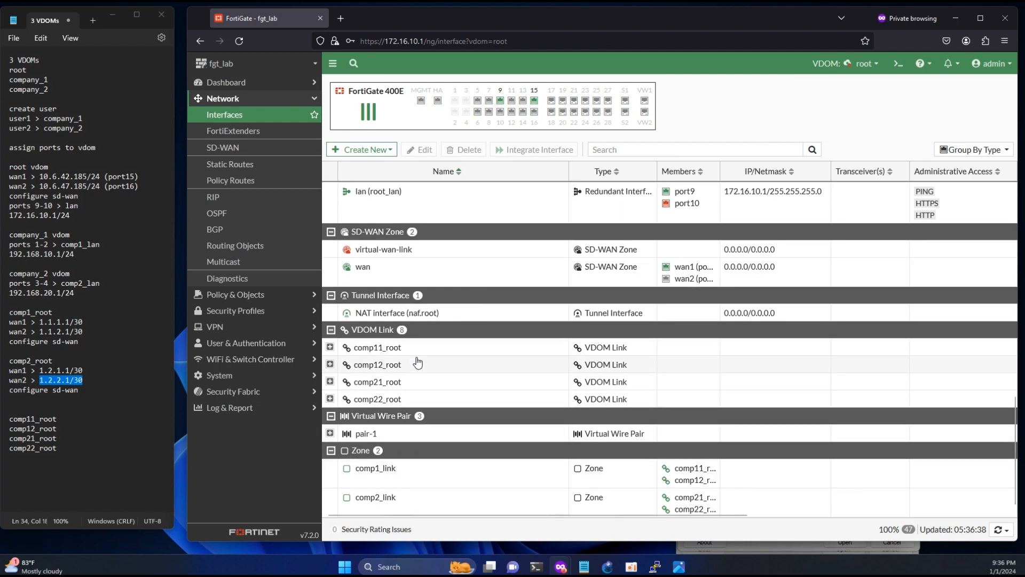
scroll(414, 487, up, 3)
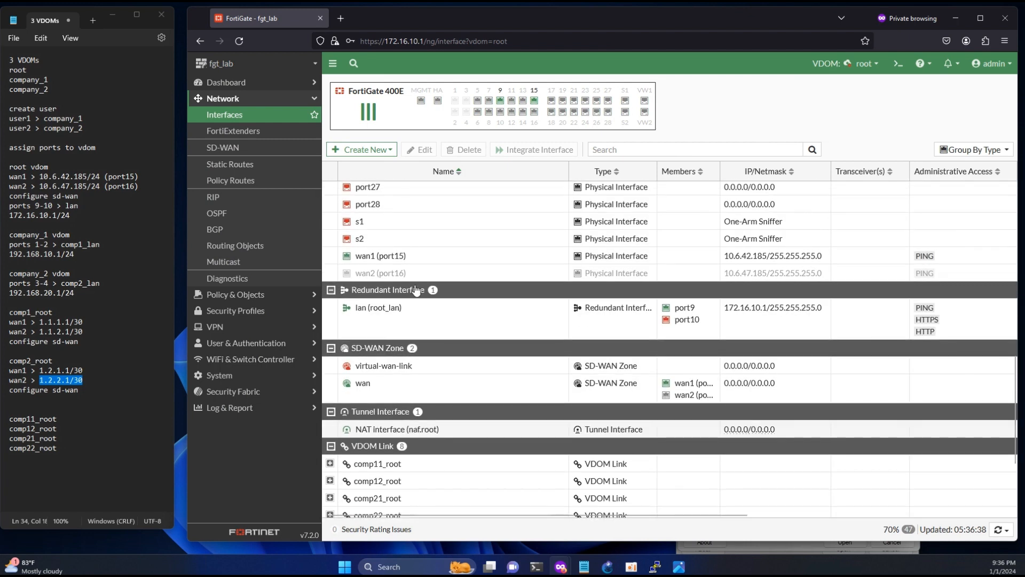
right_click(410, 276)
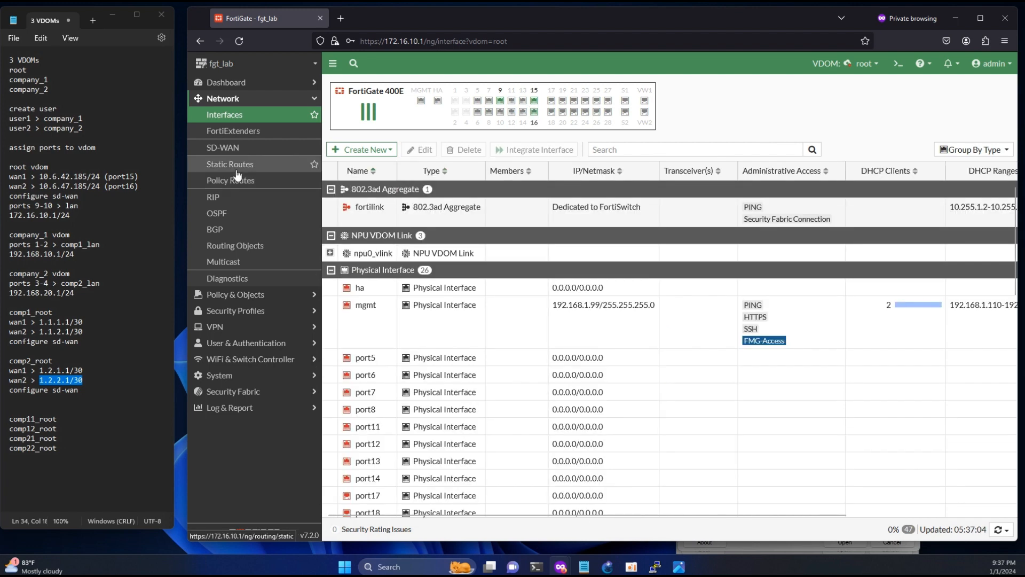
click(237, 169)
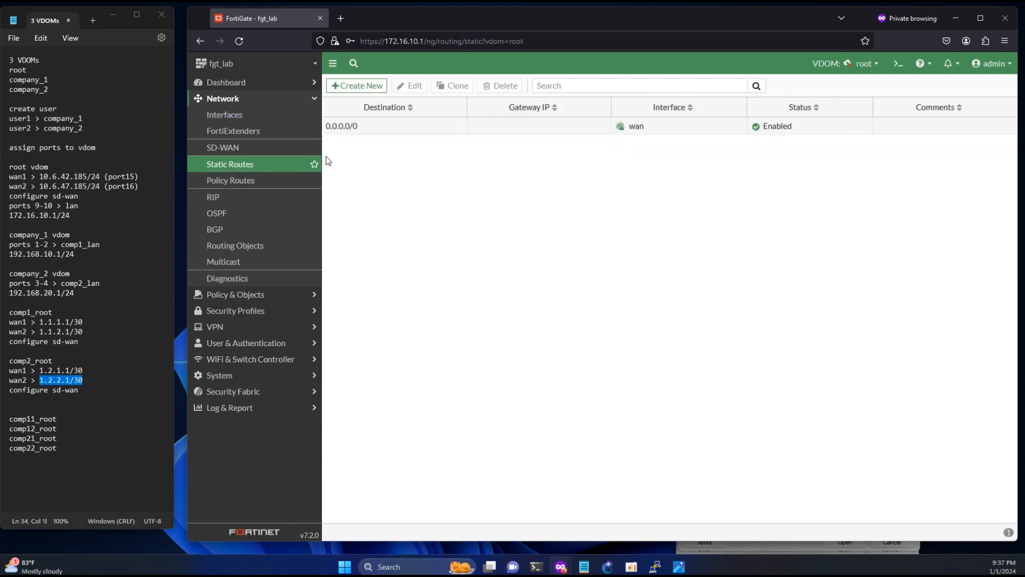
click(865, 63)
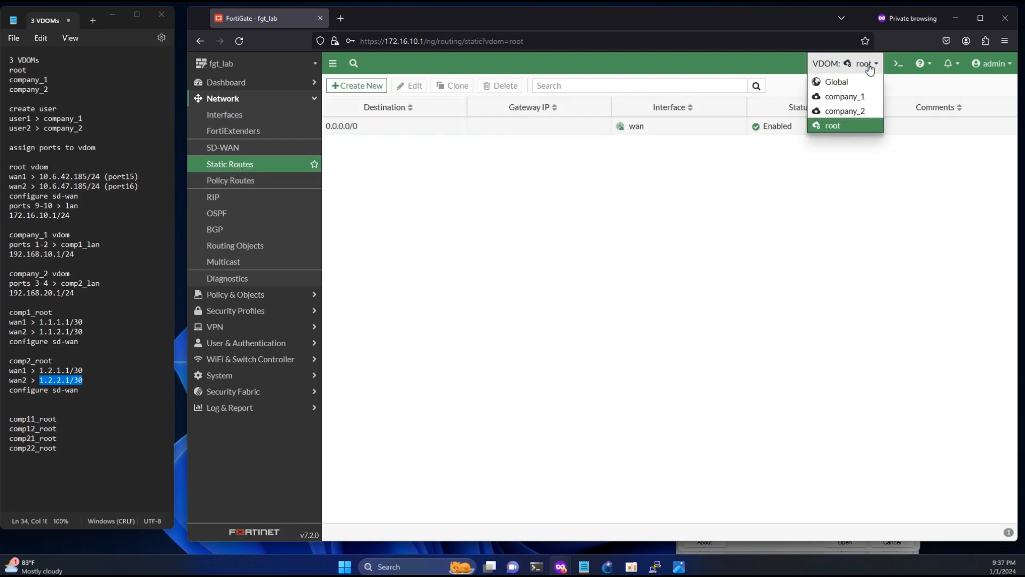
- Switch to the company_1 VDOM and create the SD-WAN zone comp1_wan
click(850, 101)
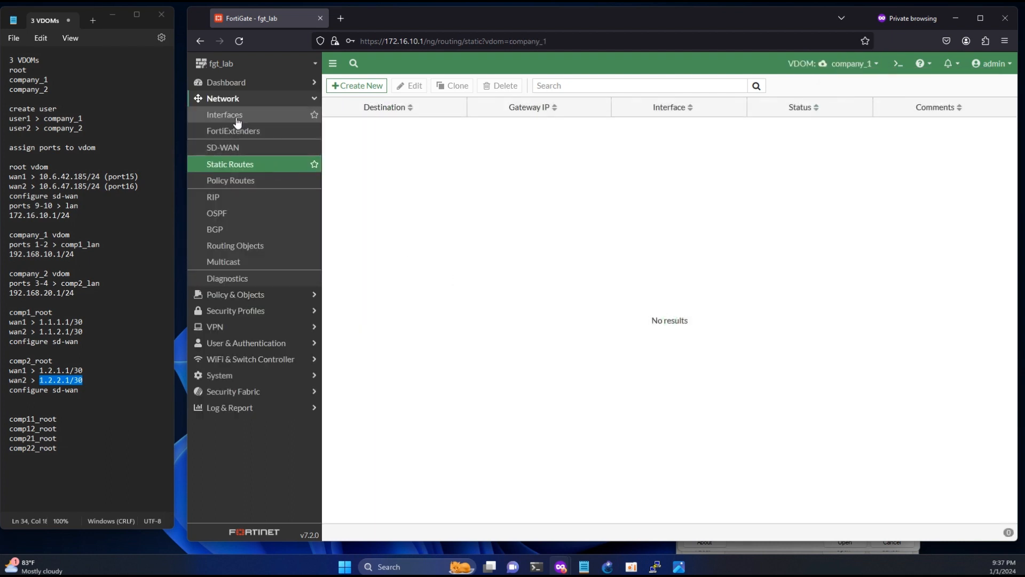
click(219, 114)
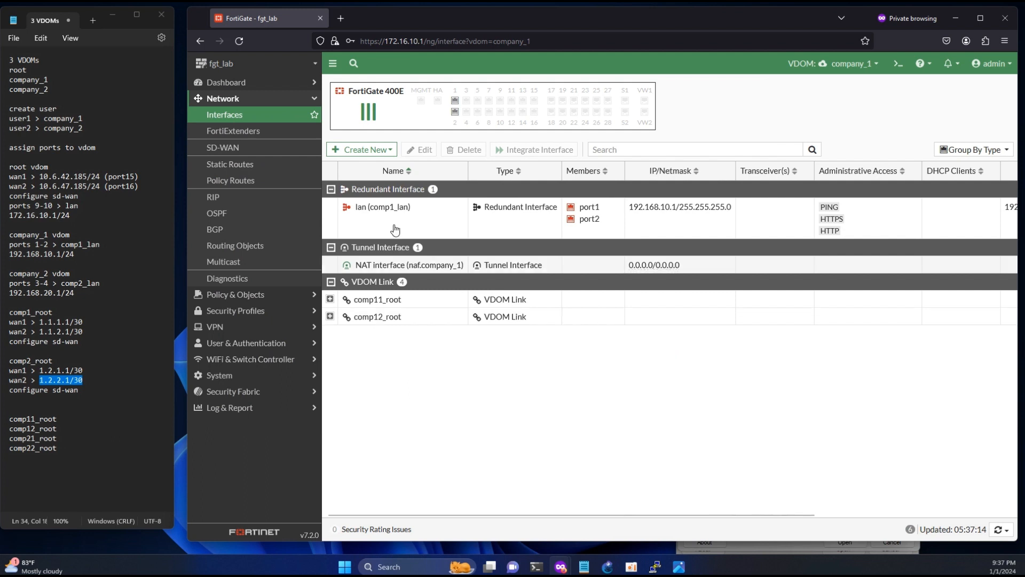
click(222, 146)
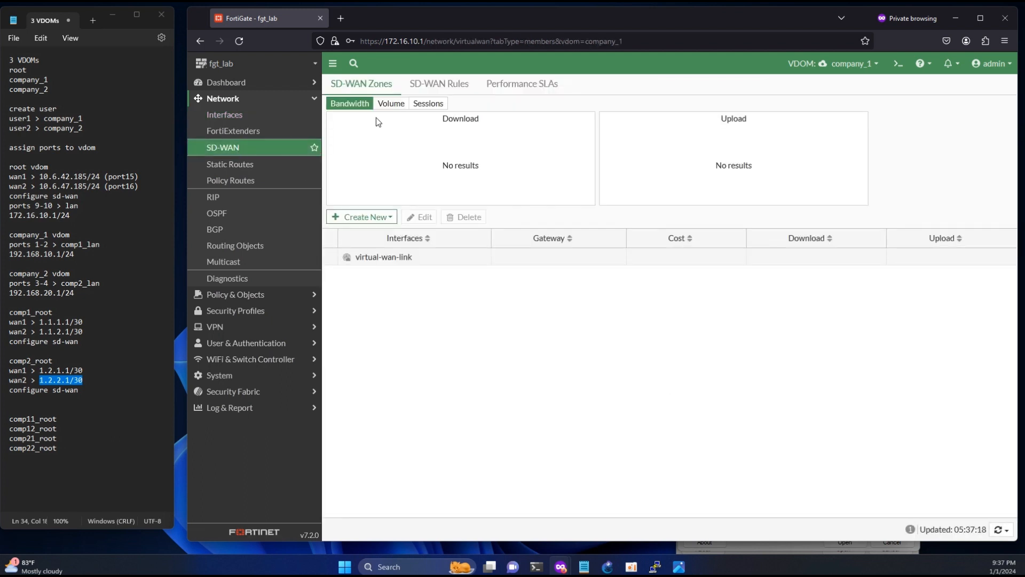
click(367, 217)
click(368, 246)
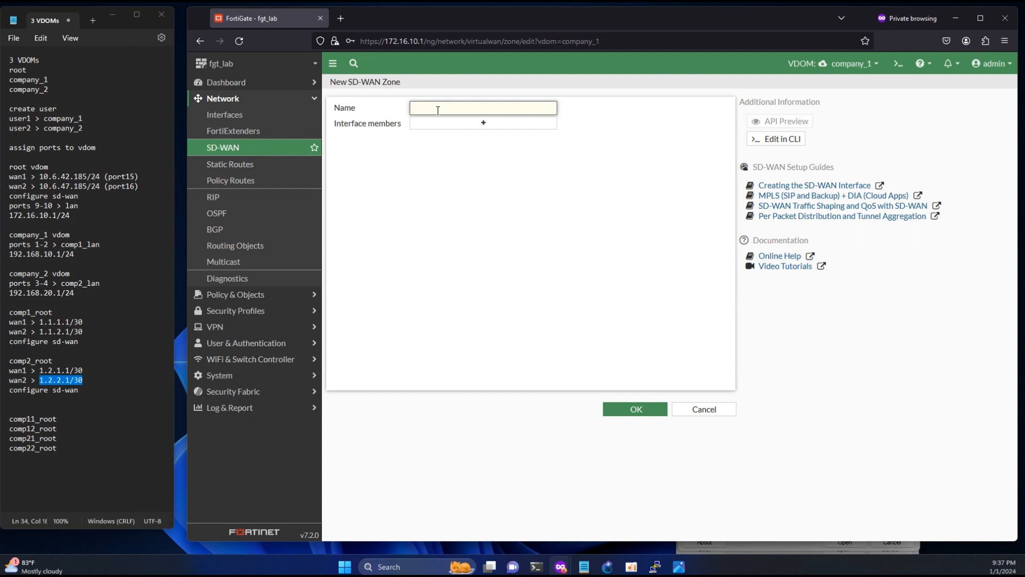
text(comp1_wan)
click(619, 407)
click(367, 217)
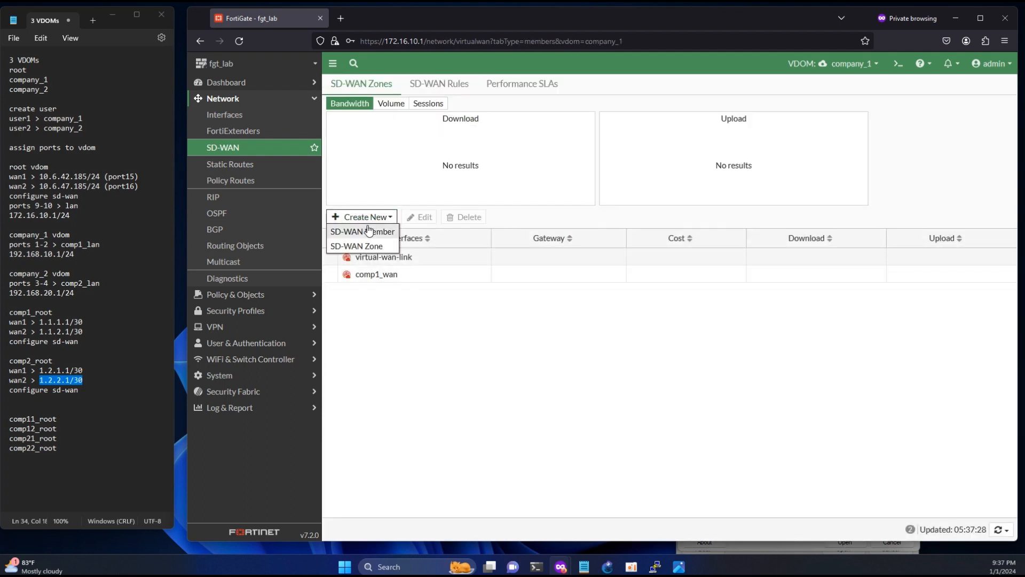
- Add a new SD-WAN member on interface comp11_root0 in zone comp1_wan
click(368, 231)
click(441, 108)
click(443, 138)
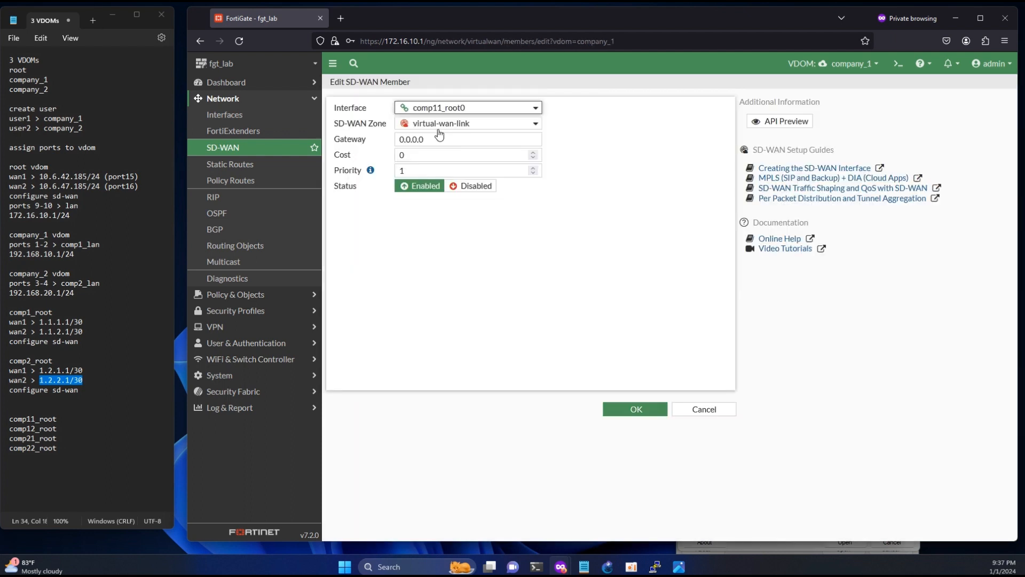
click(439, 124)
click(438, 155)
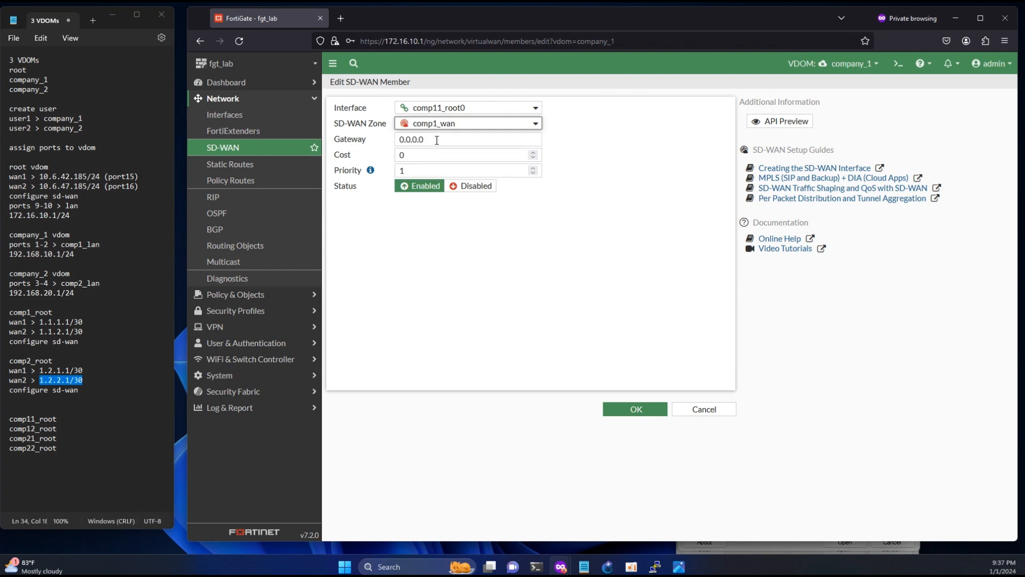
- Set the member's gateway to 1.1.1.2 and save it
click(437, 140)
mouse_move(450, 108)
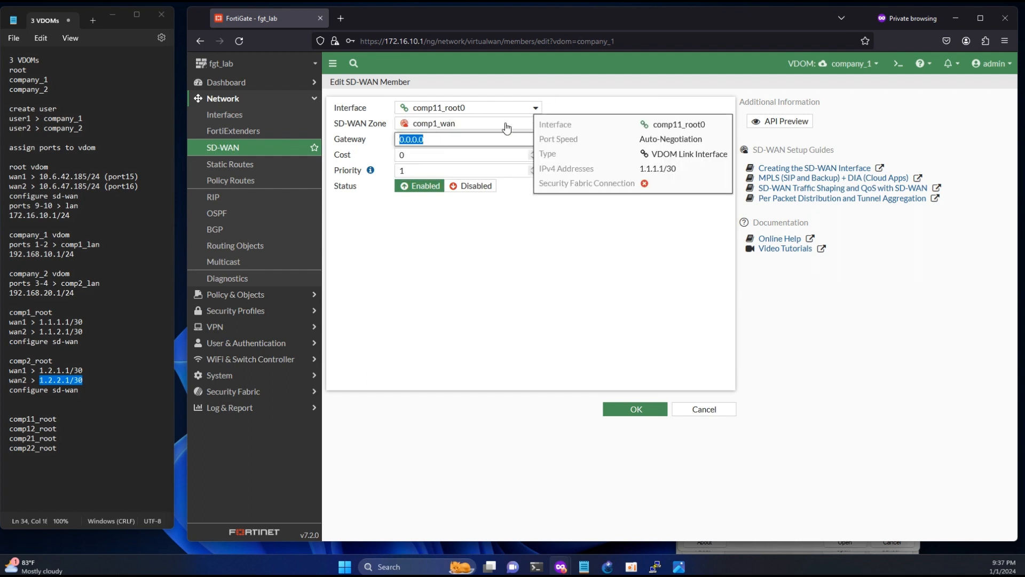
drag(635, 168, 673, 167)
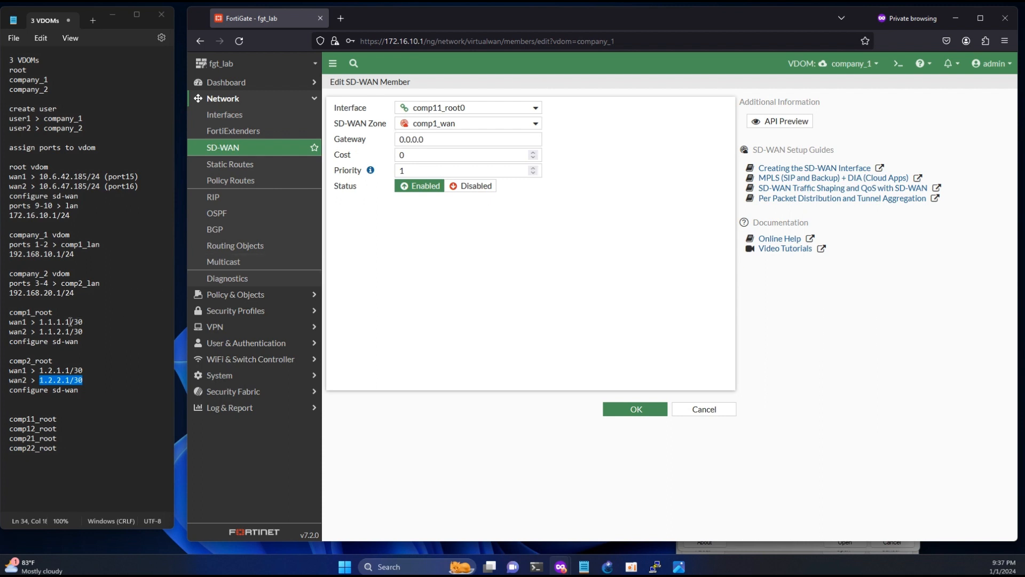
drag(67, 320, 44, 322)
key(ctrl+c)
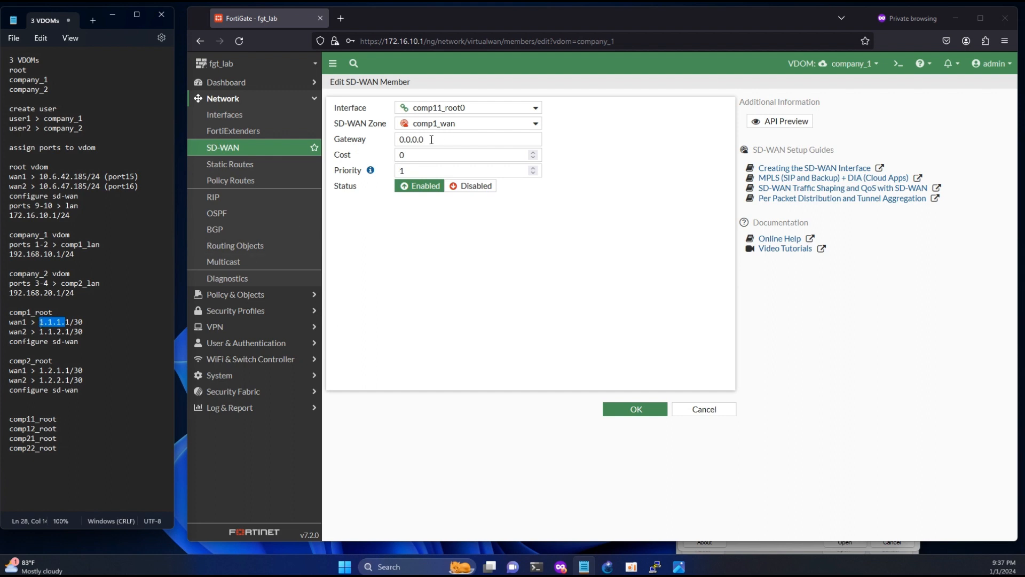
click(481, 140)
key(ctrl+v)
text(2)
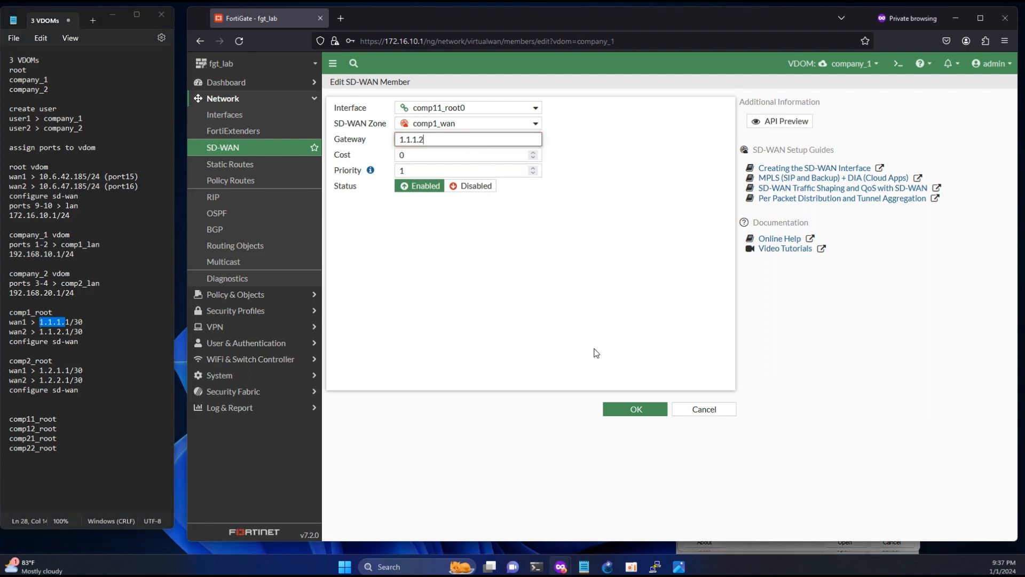
click(633, 409)
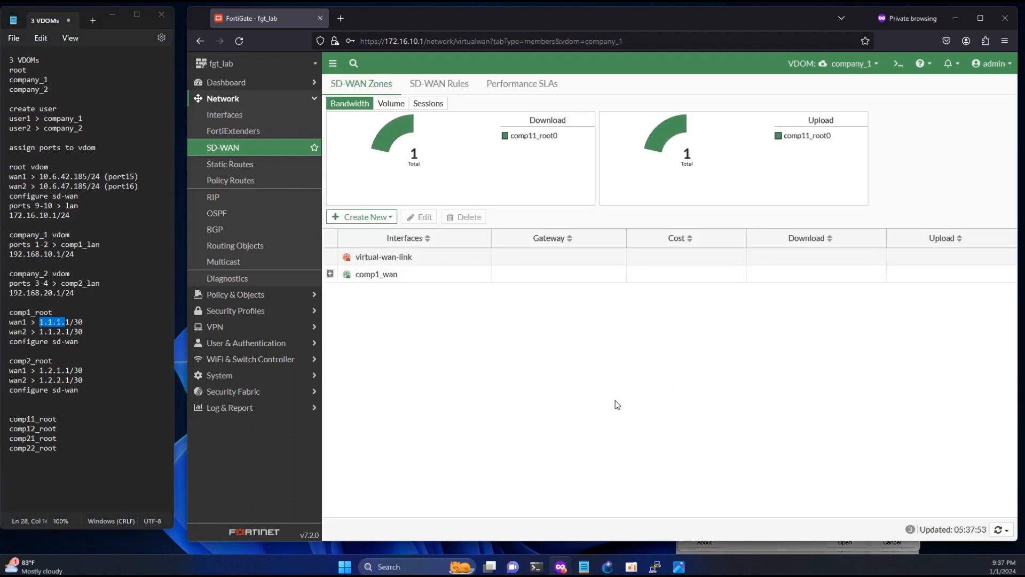
- Fill in a second SD-WAN member: interface comp12_root0, zone comp1_wan, gateway 1.1.2.2
click(359, 221)
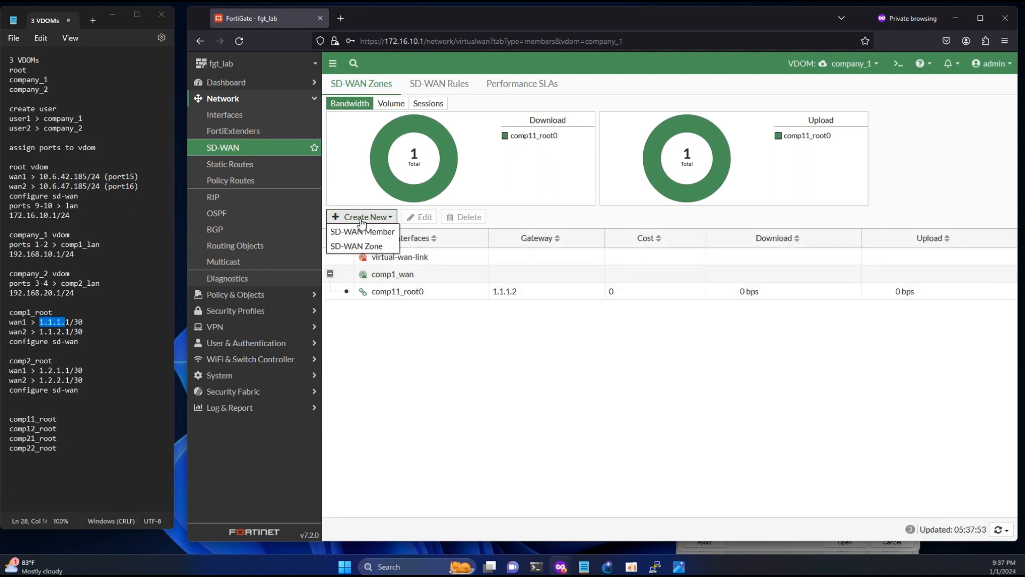
click(363, 234)
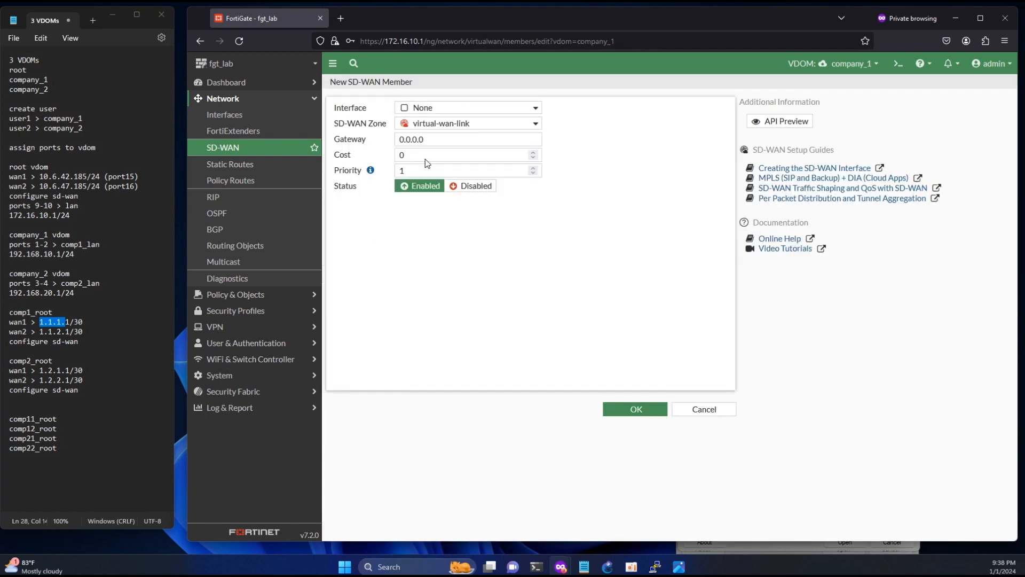
click(437, 108)
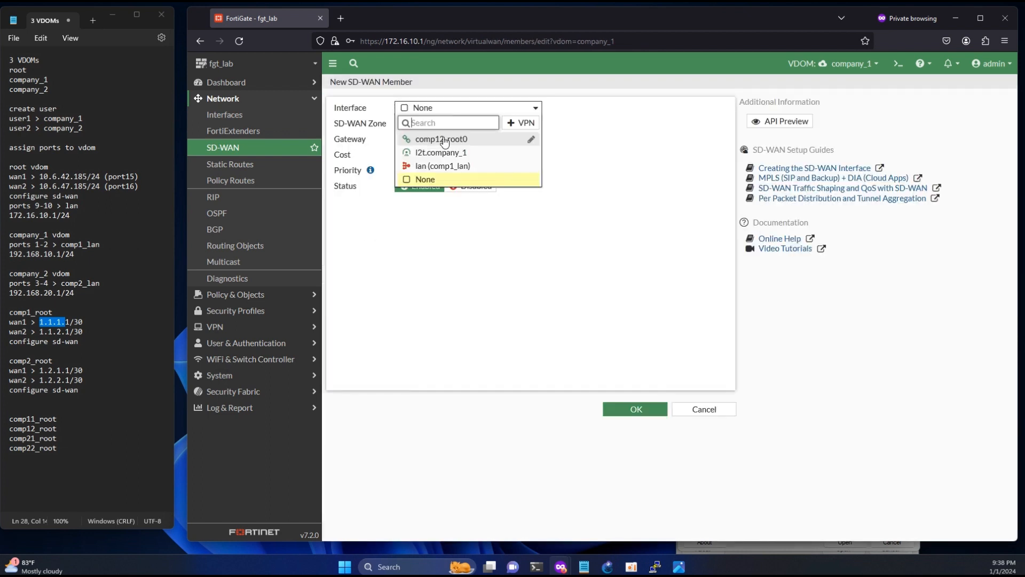
click(441, 139)
click(443, 123)
click(430, 156)
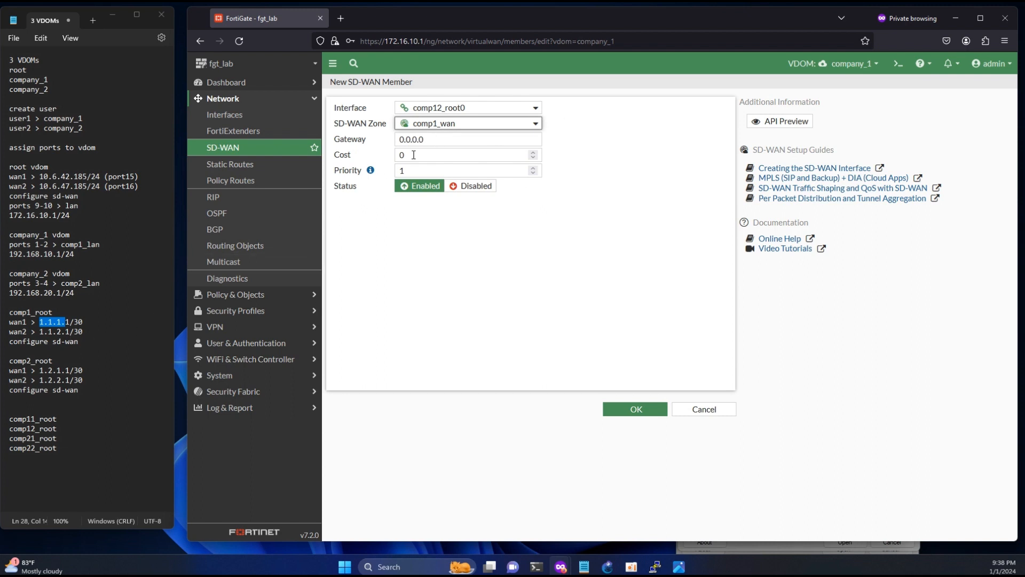
drag(425, 139, 379, 140)
click(514, 142)
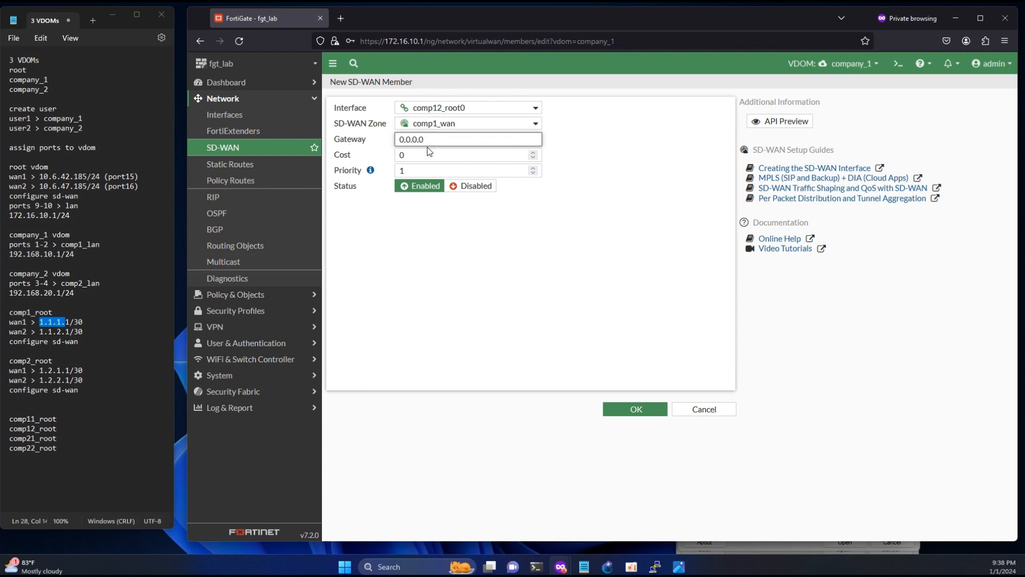
key(ctrl+a)
text(1.1.2.2)
- Save the comp12_root0 member, add default static route 0.0.0.0/0 via comp1_wan, then review interfaces
click(524, 292)
click(620, 410)
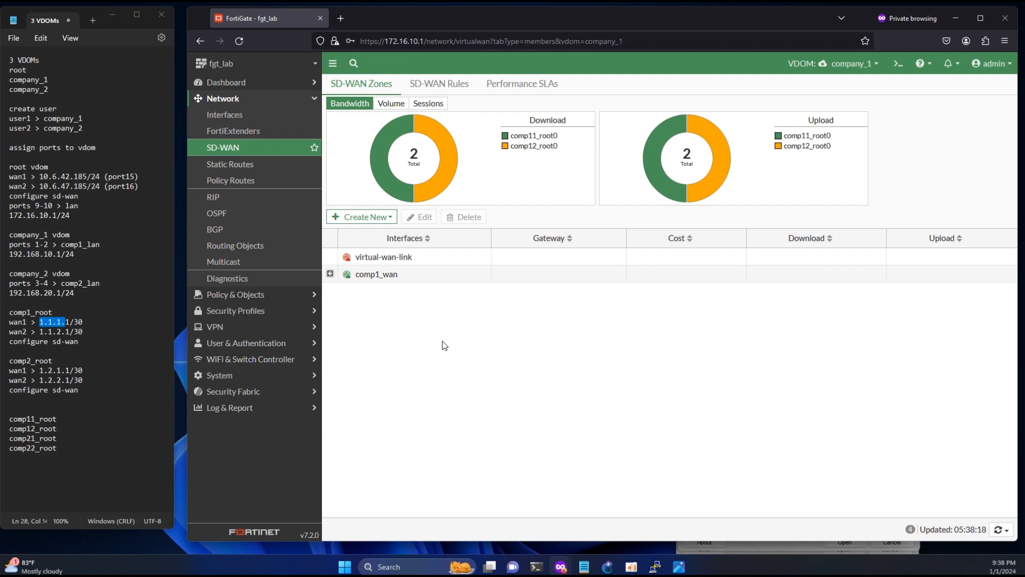
click(228, 169)
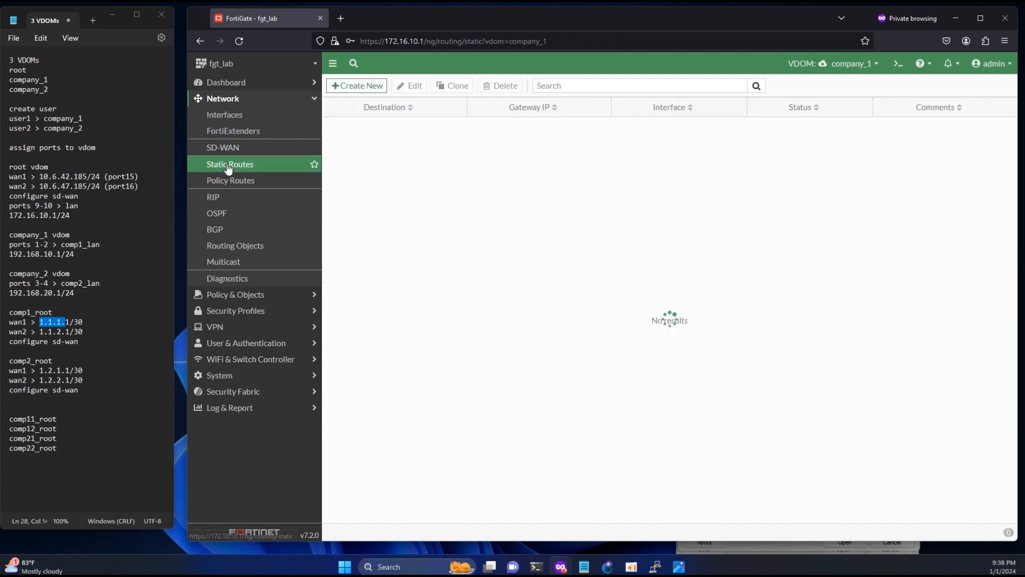
click(365, 86)
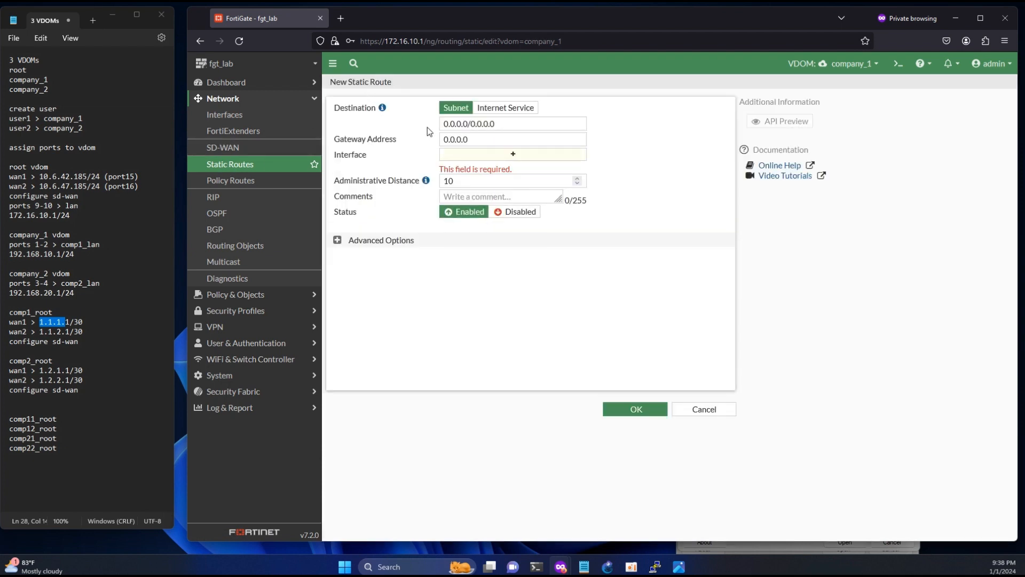
click(513, 153)
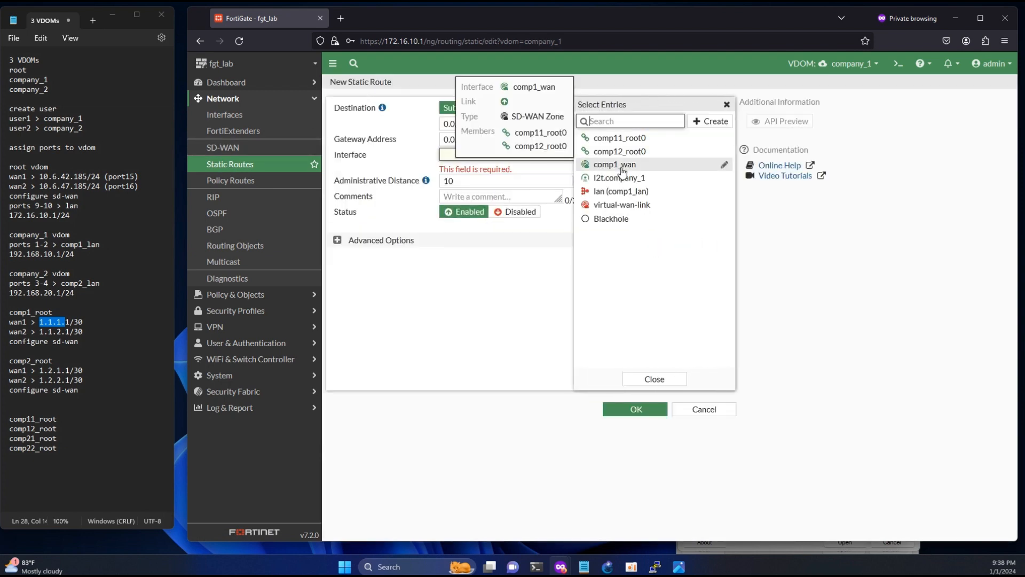
click(622, 170)
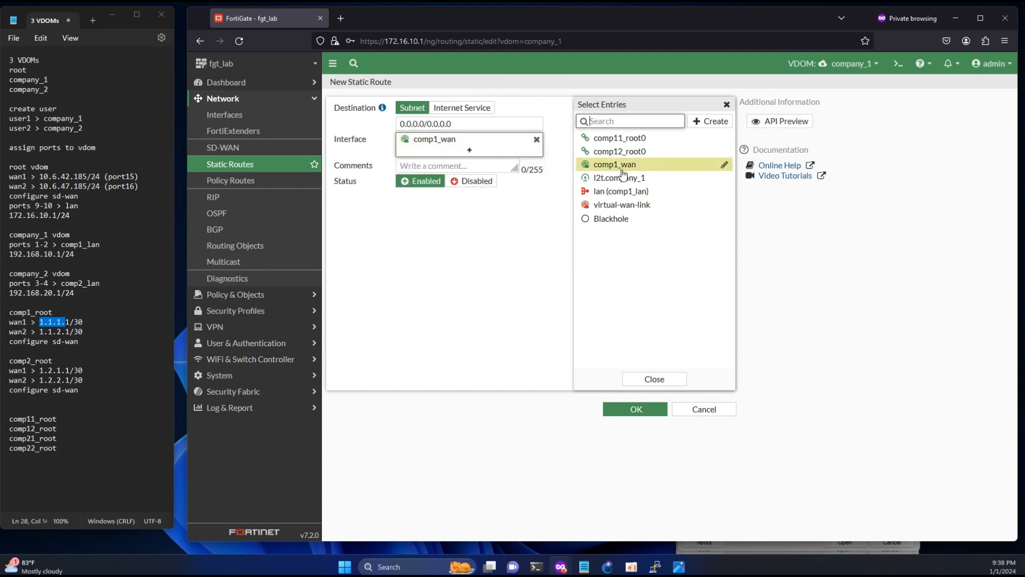
click(636, 409)
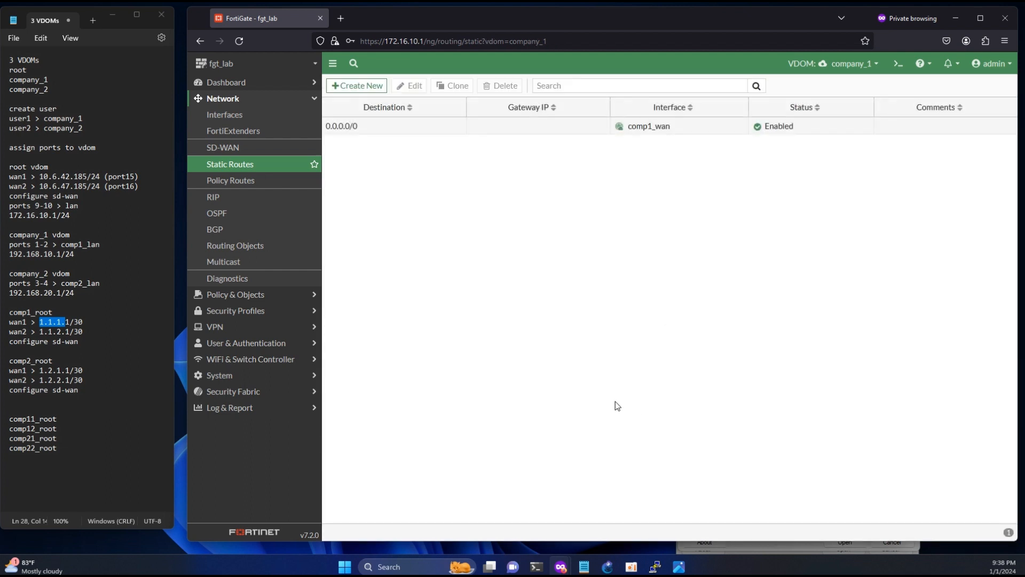
click(227, 115)
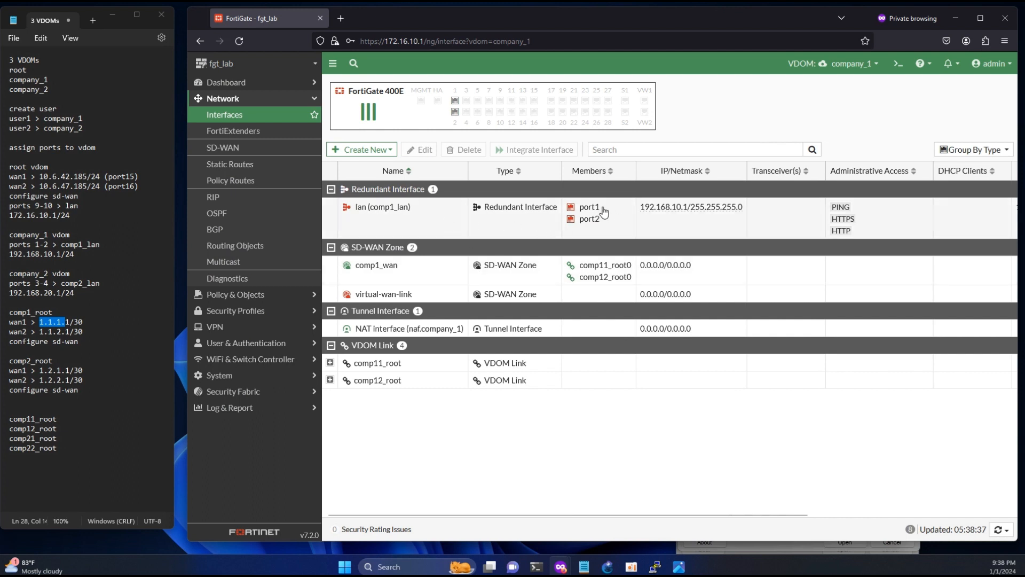
drag(600, 207, 584, 208)
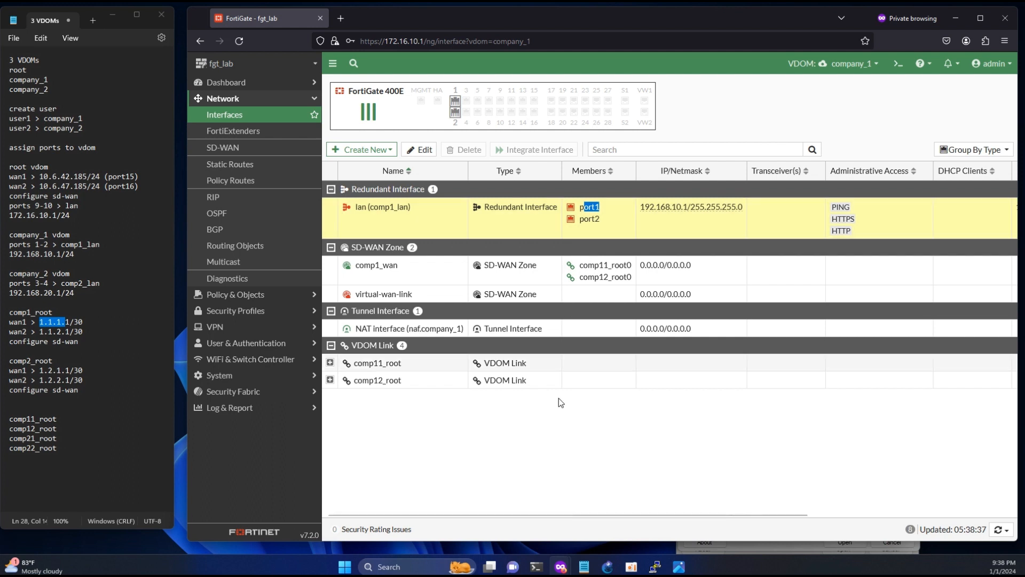
- Run ipconfig in PowerShell until the client shows 192.168.10.2 with gateway 192.168.10.1
mouse_move(539, 559)
click(482, 530)
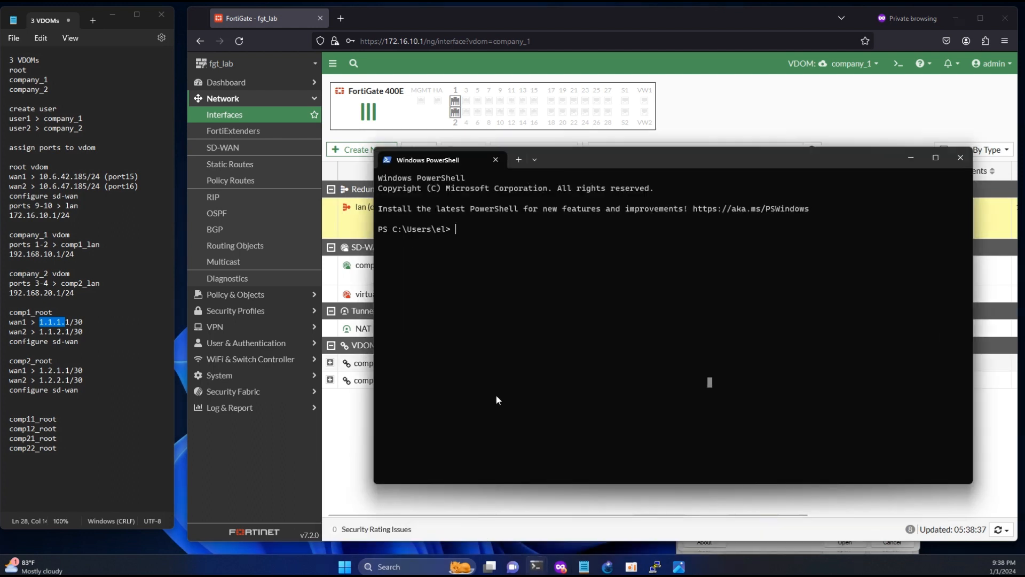
text(ipc)
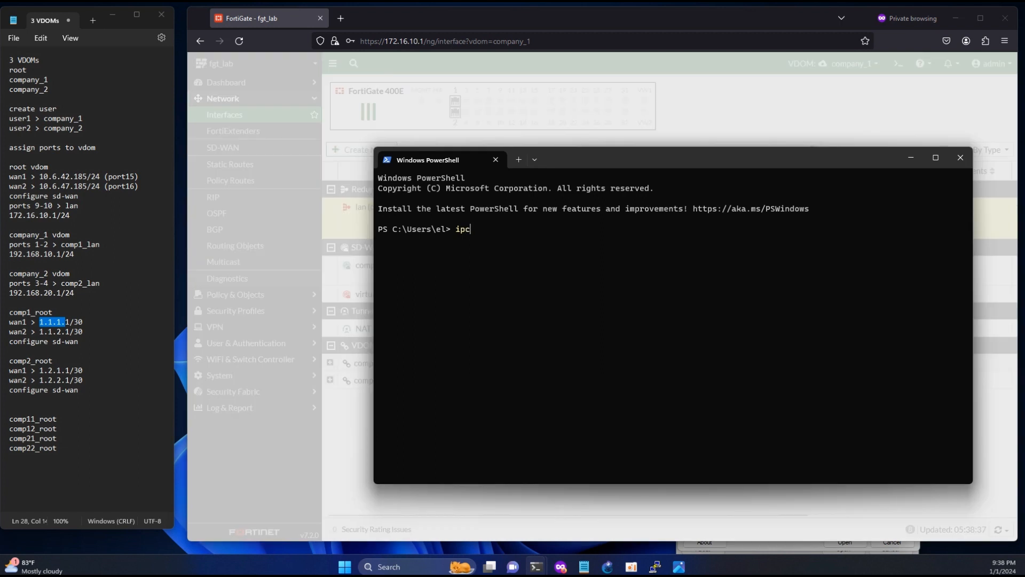
text(onfig)
key(Return)
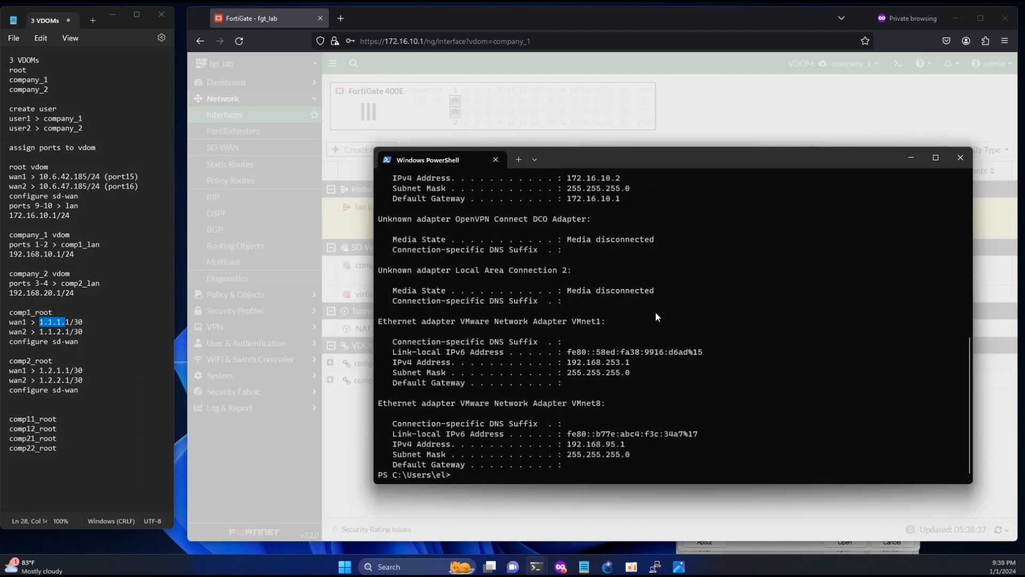
key(Up)
key(Return)
drag(569, 181, 623, 180)
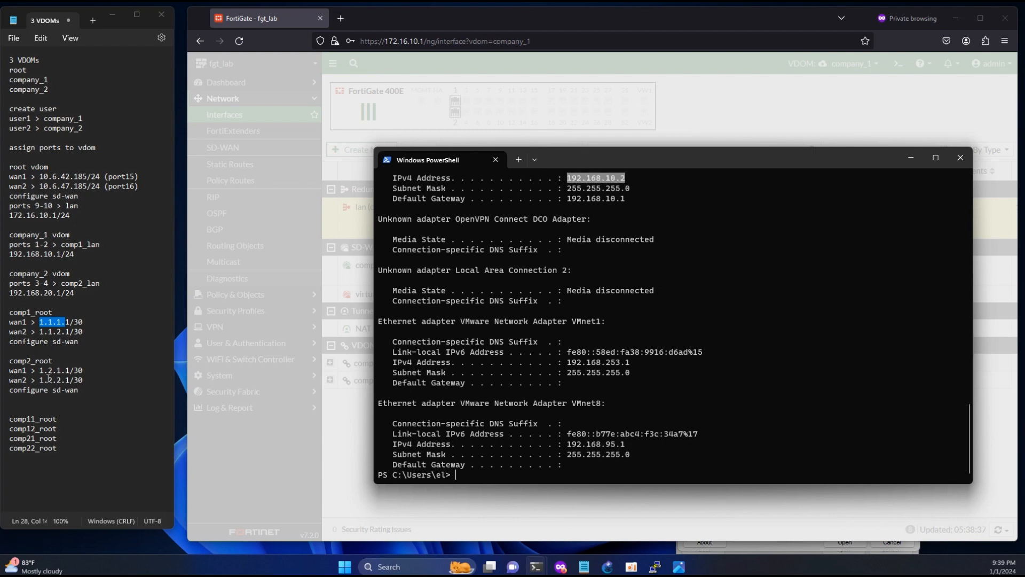
- Compare against the company_1 lan subnet in the notes and select the browser's page address
drag(13, 255, 61, 258)
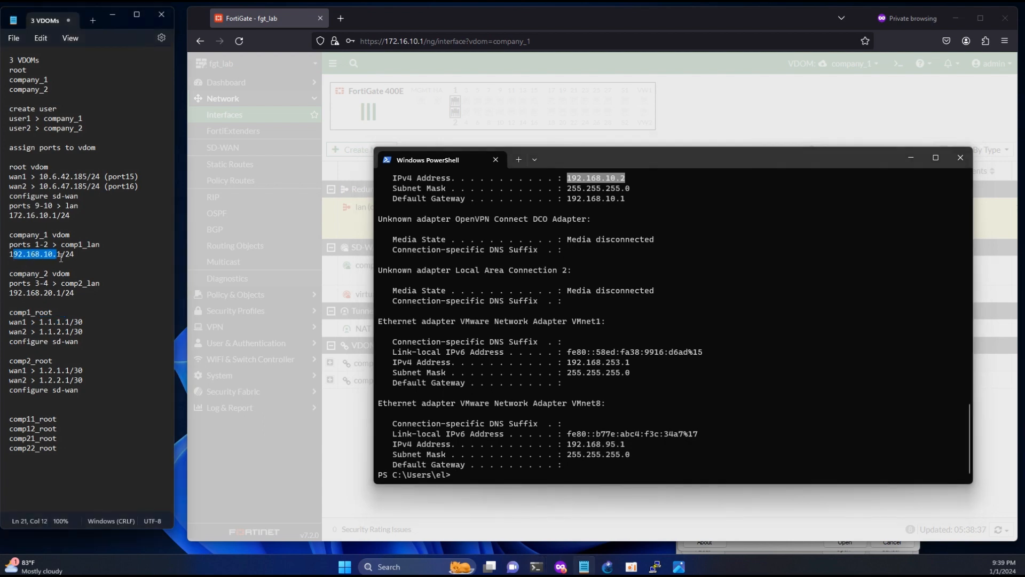
click(614, 178)
drag(386, 41, 698, 43)
key(ctrl+v)
key(BackSpace)
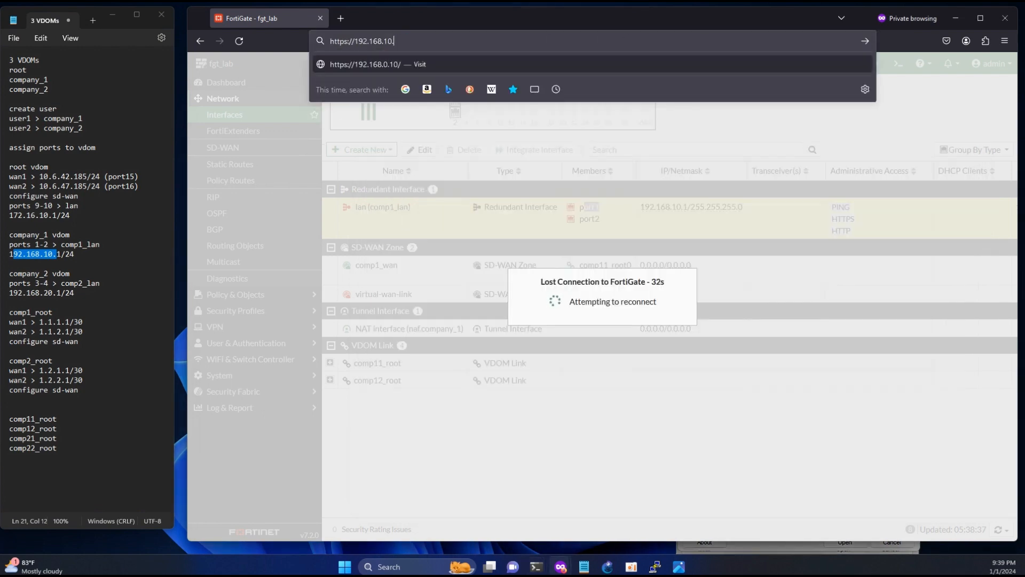
text(1)
key(Return)
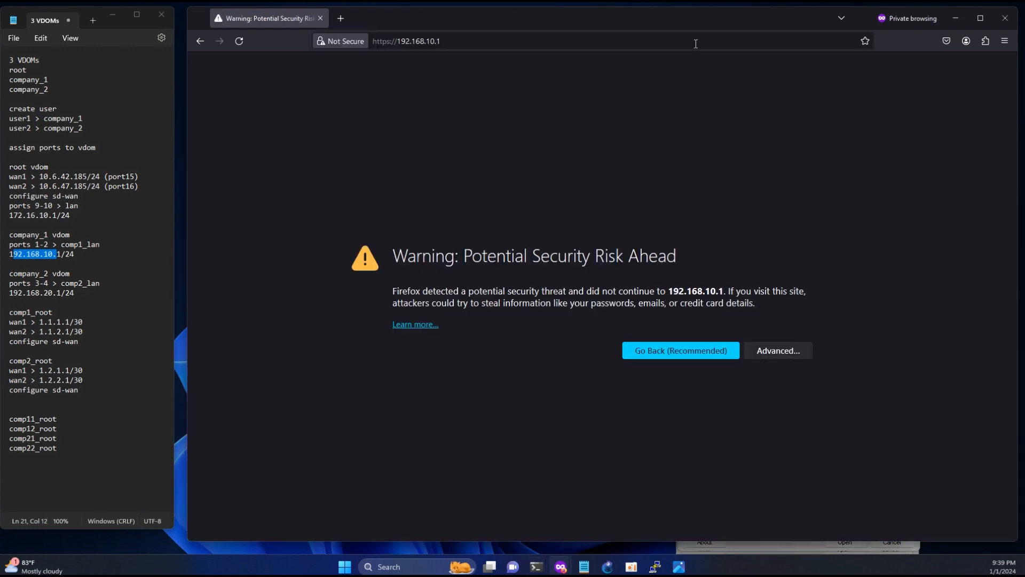
click(785, 351)
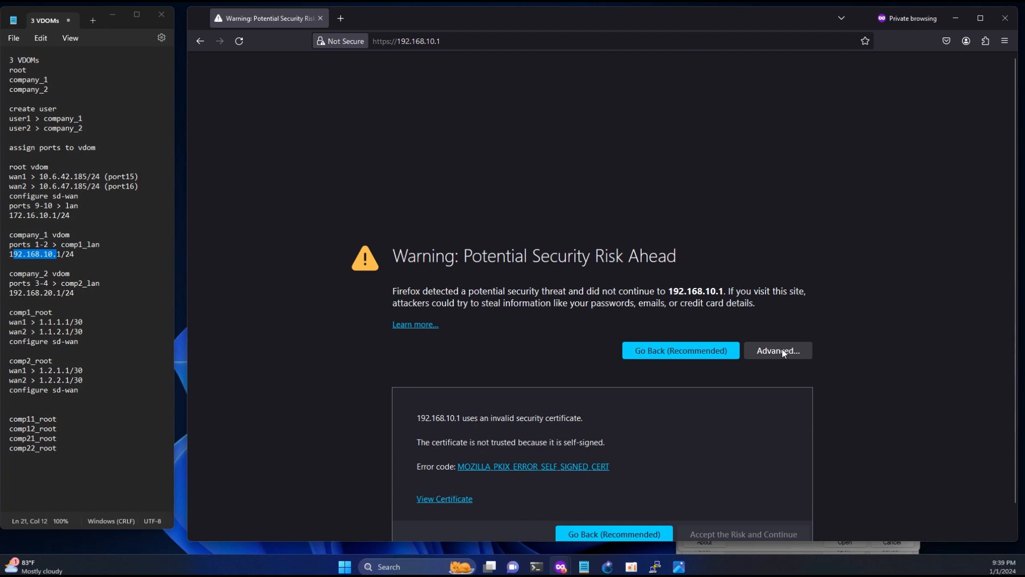
click(712, 531)
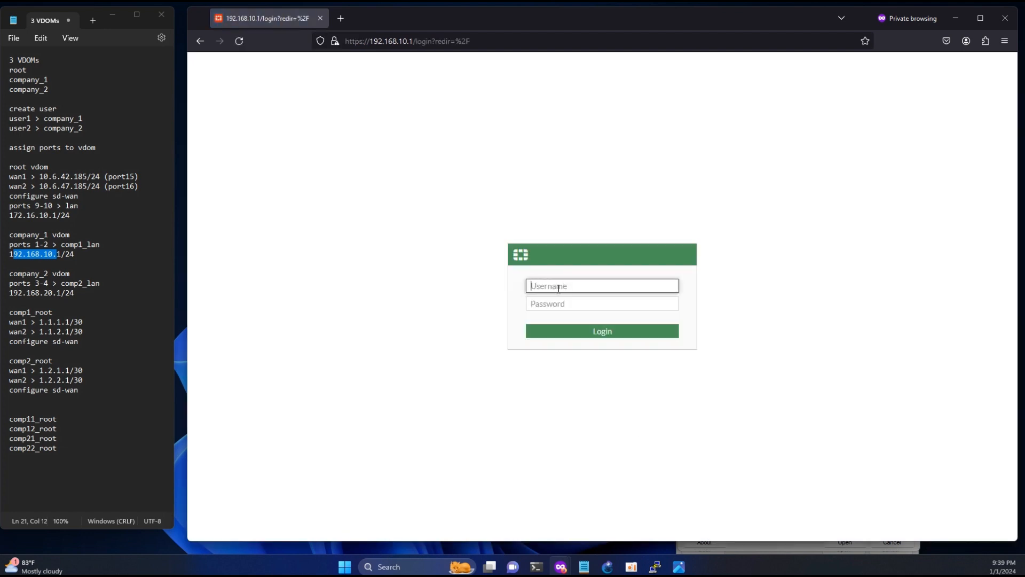
- Log in with the company_1 username and password
double_click(9, 119)
key(ctrl+c)
click(227, 187)
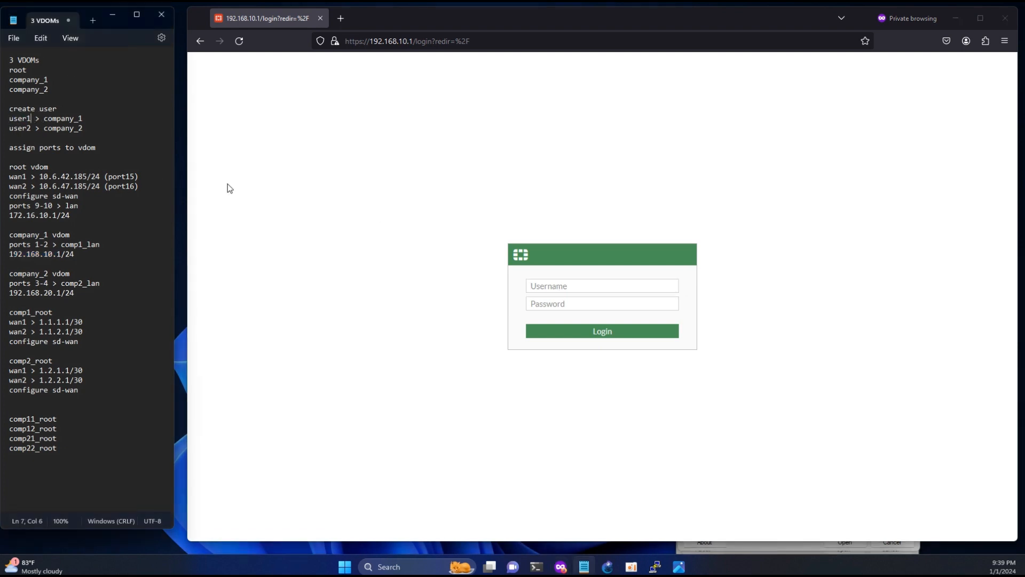
click(589, 287)
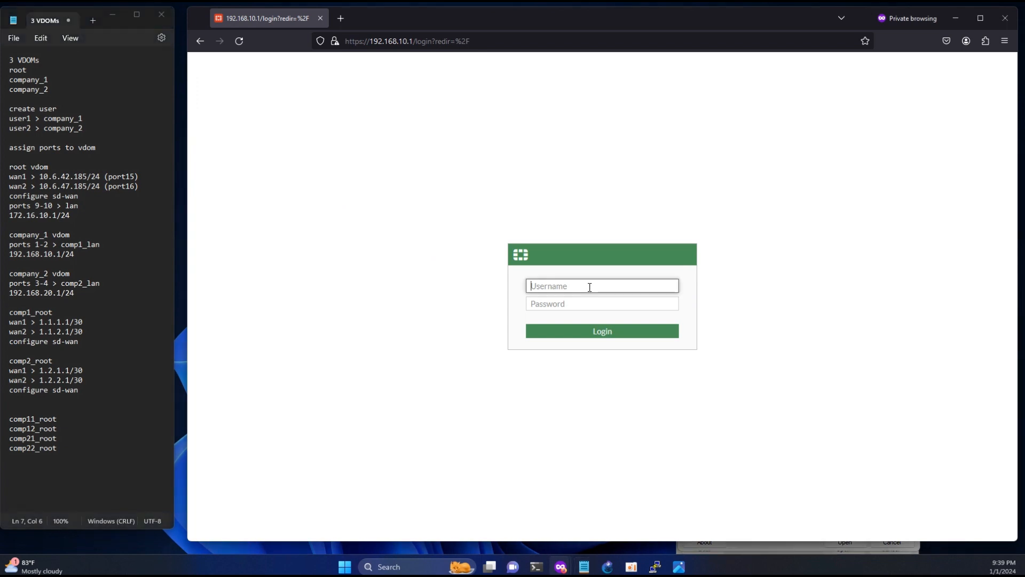
key(ctrl+v)
key(Tab)
text(•••)
key(Return)
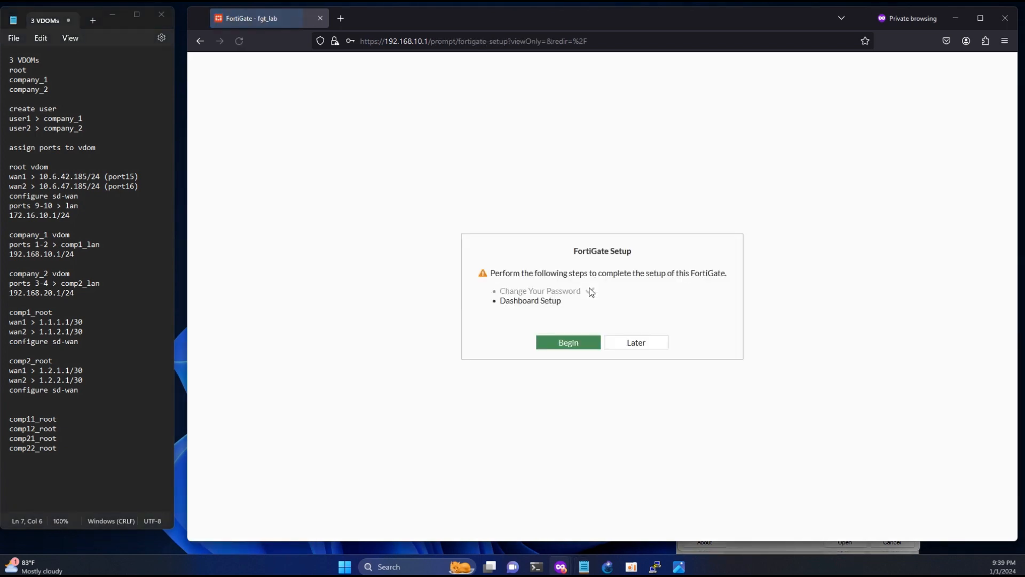
- Finish first-login setup with the Optimal dashboard and dismiss the FortiOS 7.2.0 overview
click(565, 343)
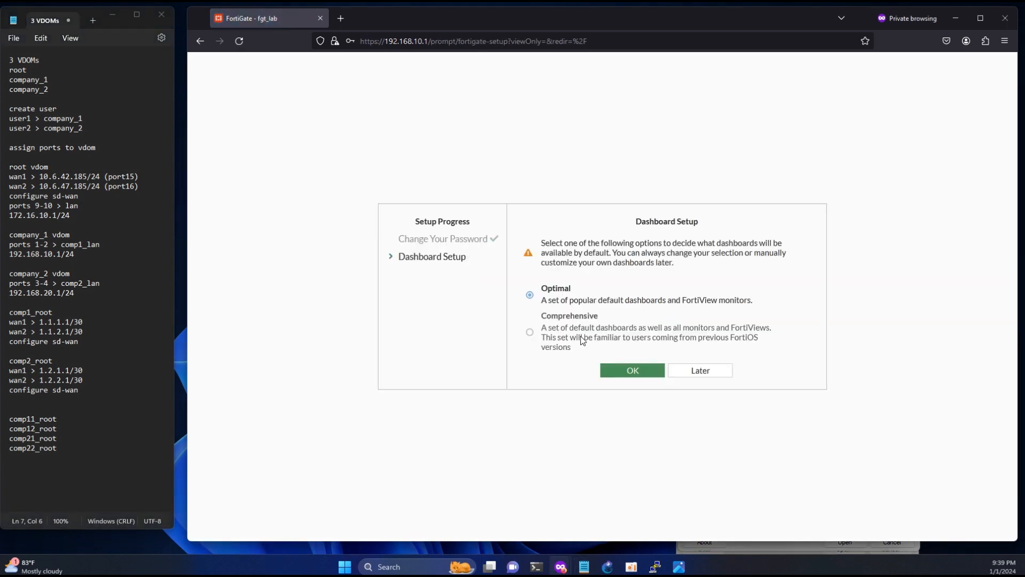
click(633, 368)
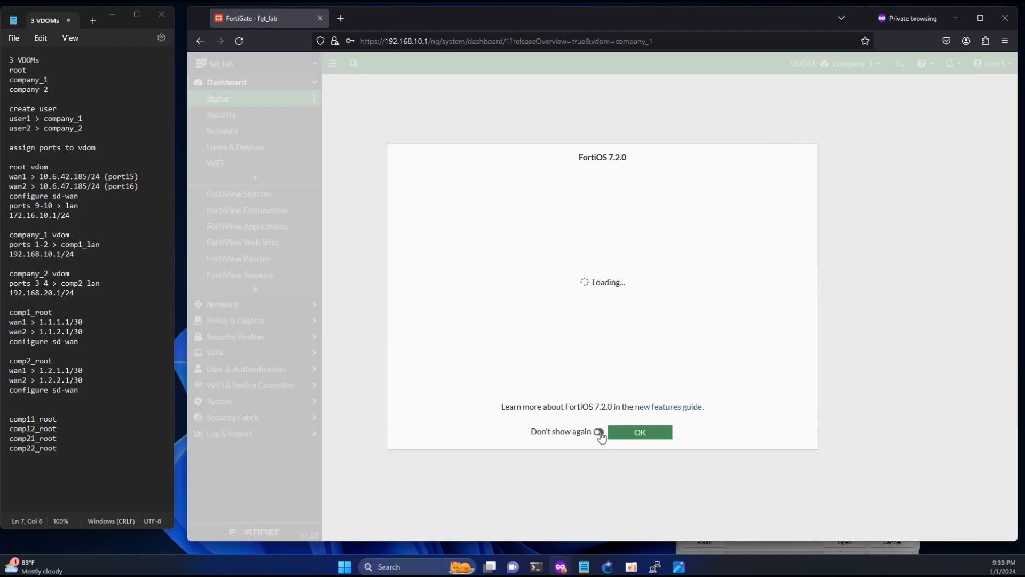
click(629, 434)
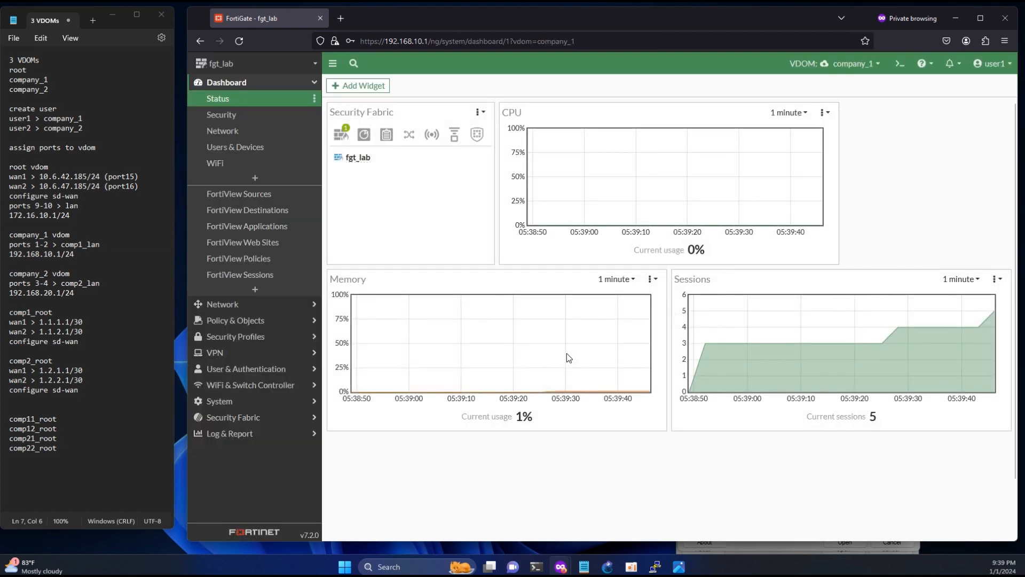
- Start a continuous ping to 8.8.8.8 from PowerShell with ping -t
mouse_move(536, 566)
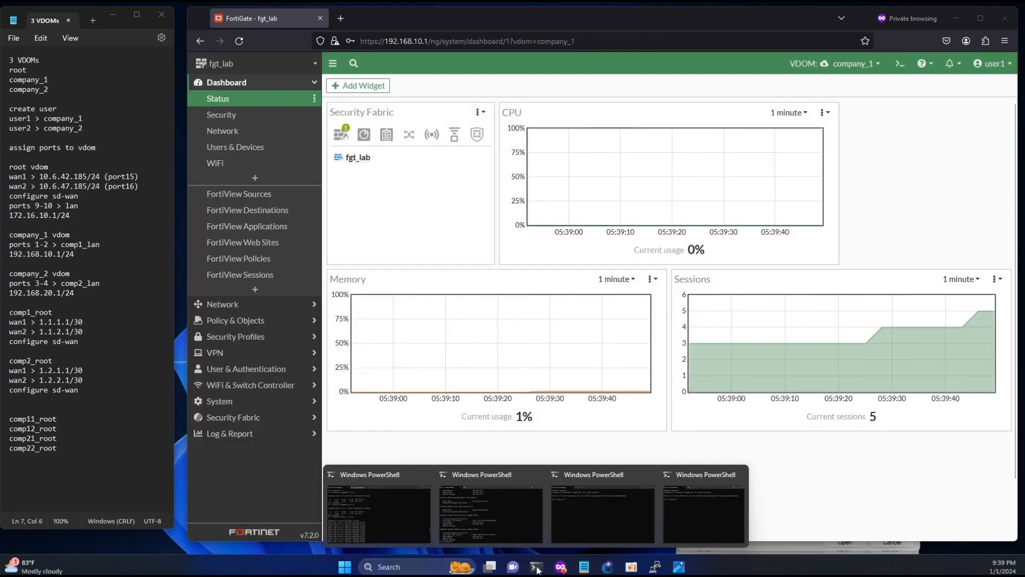
click(508, 514)
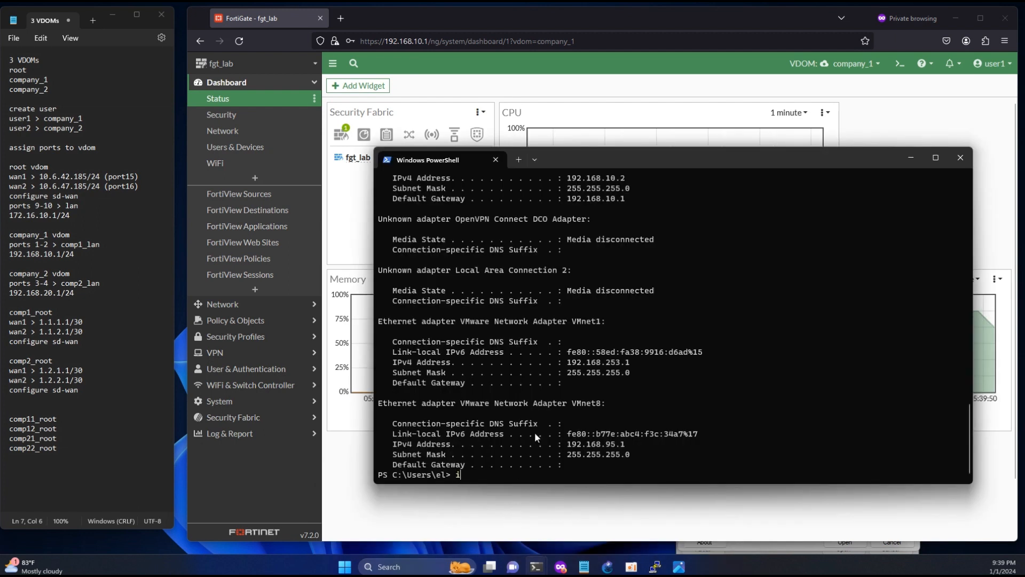
text(ping -t )
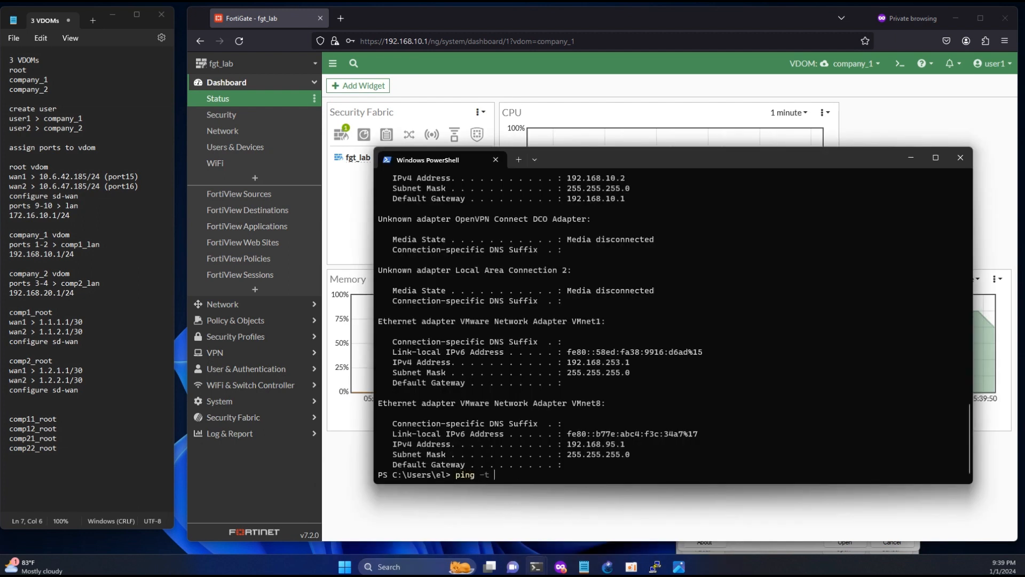
text(8.8.8.8)
key(Return)
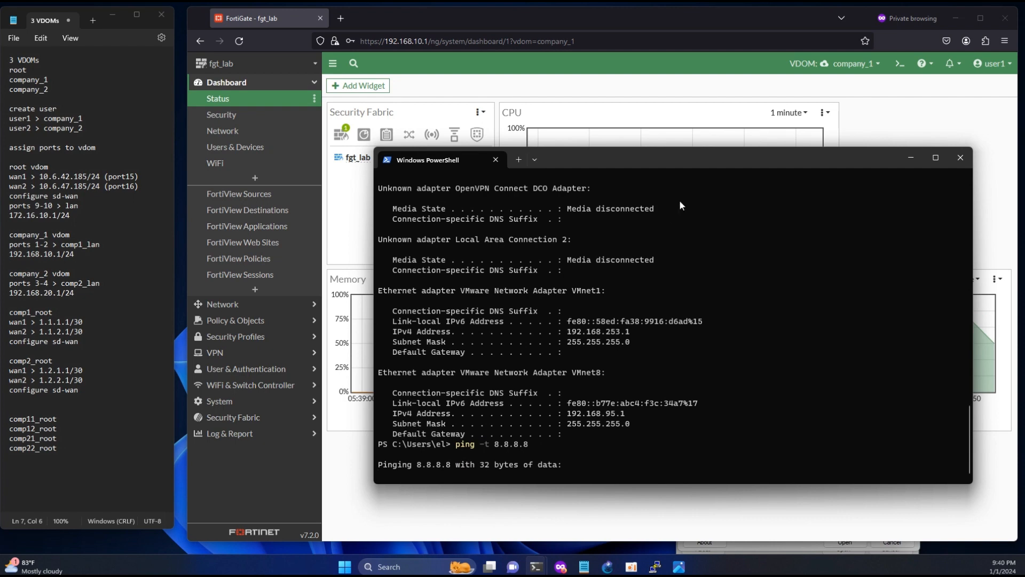
drag(725, 156, 359, 164)
click(639, 44)
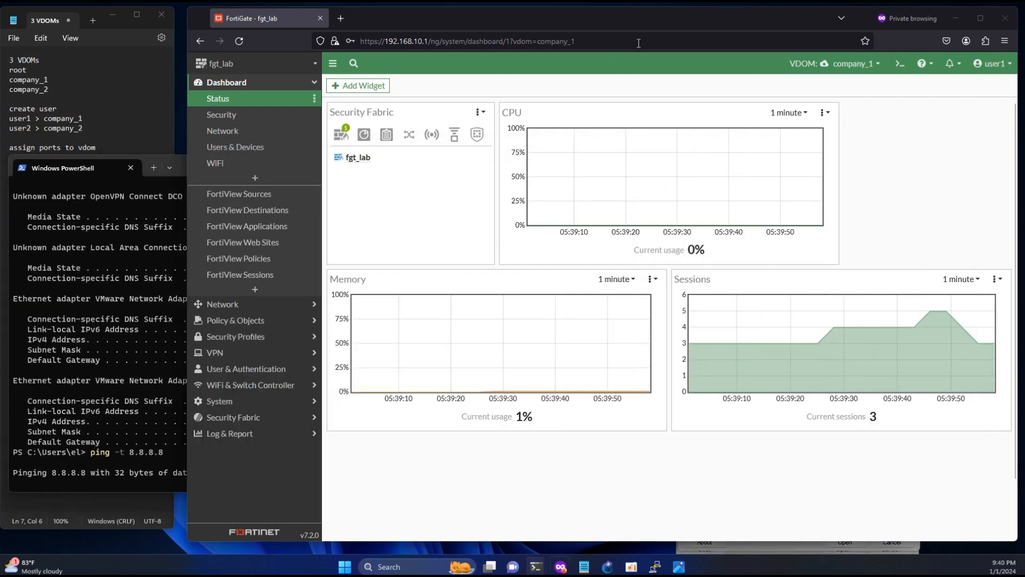
- Review company_1 interfaces: port1 in lan, the comp1_wan zone, and links comp11_root and comp12_root
click(234, 302)
click(229, 114)
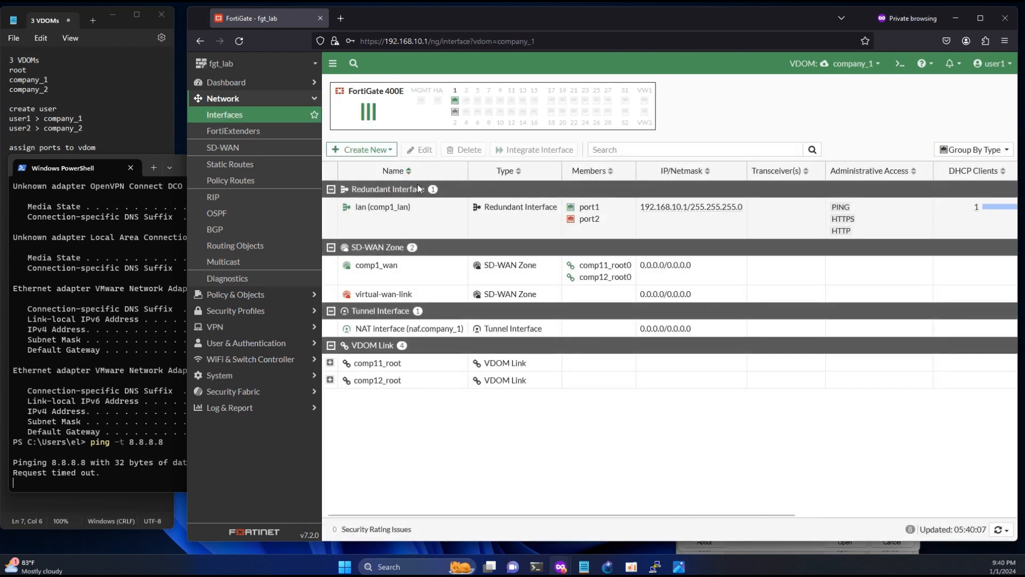
drag(613, 206, 576, 207)
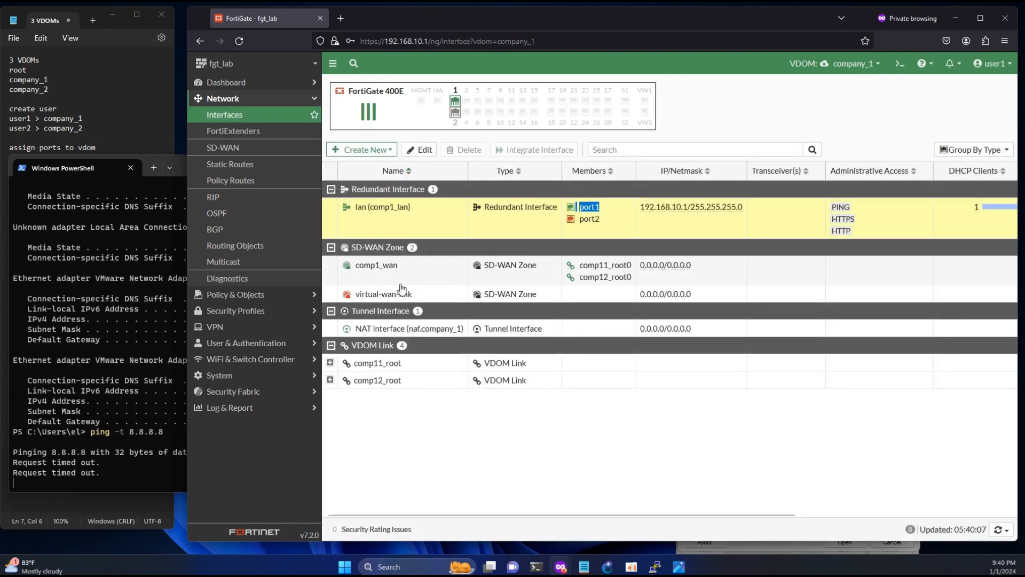
click(483, 267)
drag(421, 274, 385, 266)
drag(402, 363, 393, 365)
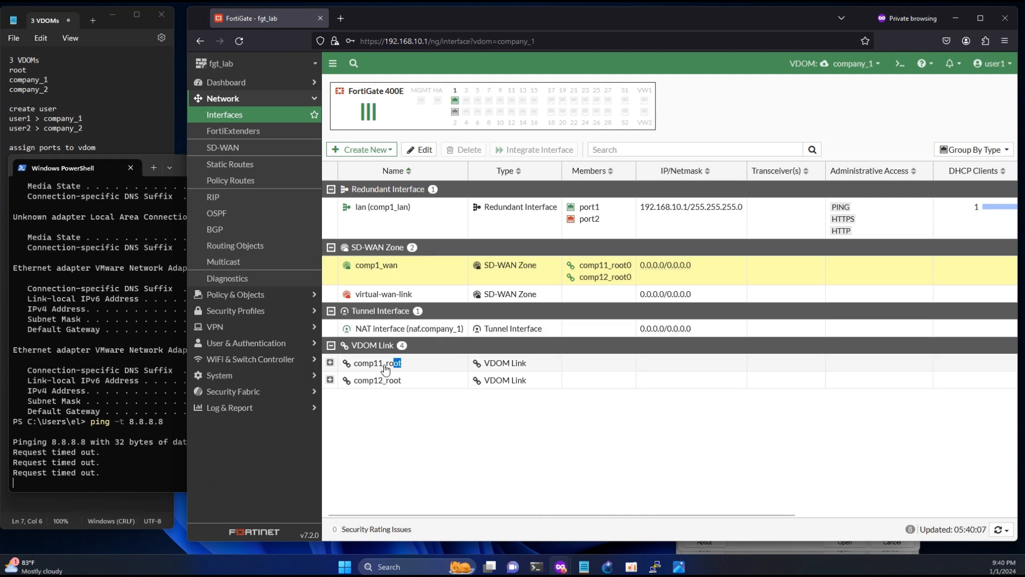
click(385, 368)
click(386, 381)
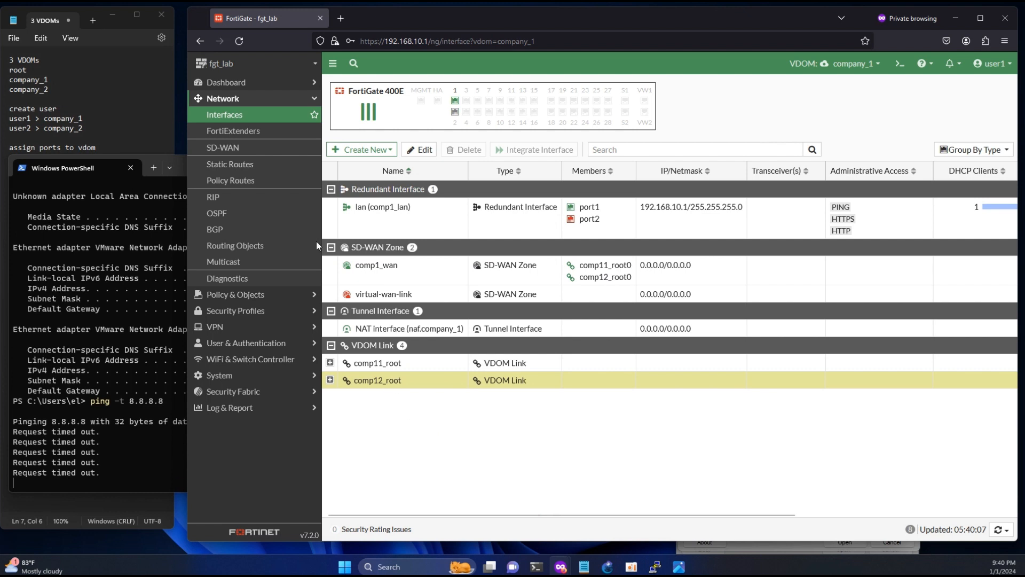
- Check comp1_wan's member links in SD-WAN and the 0.0.0.0/0 static route
click(230, 155)
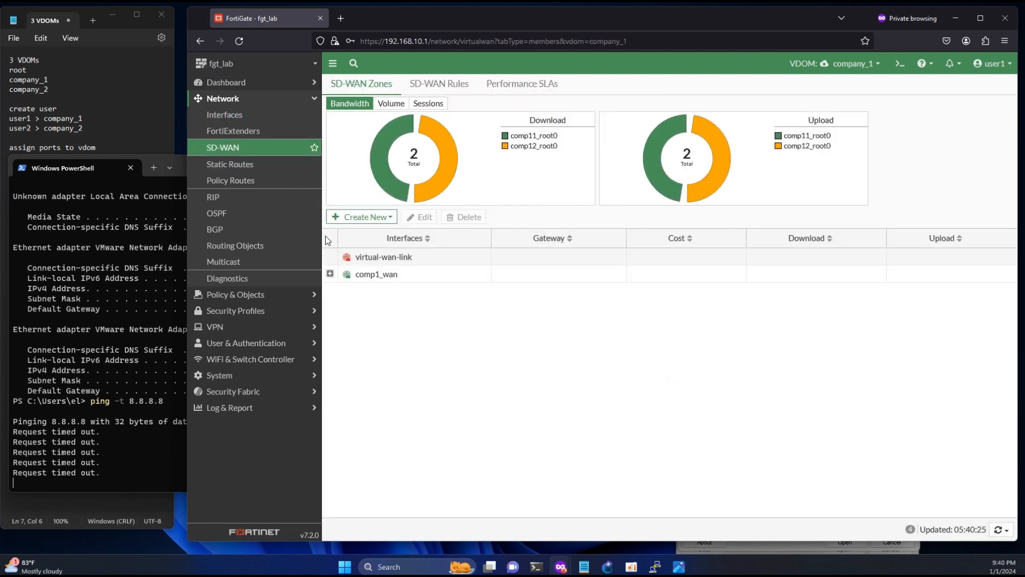
click(330, 274)
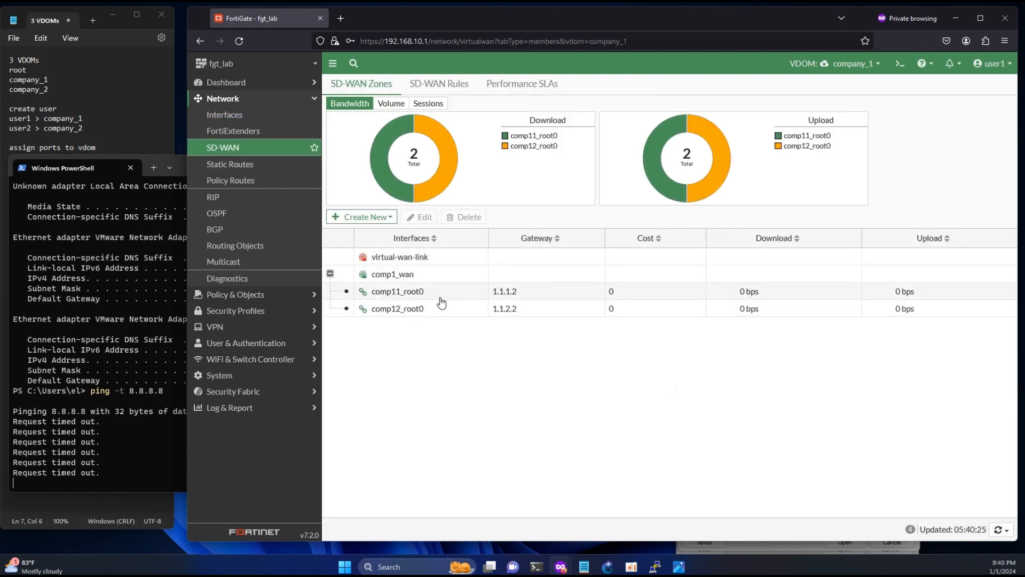
click(240, 167)
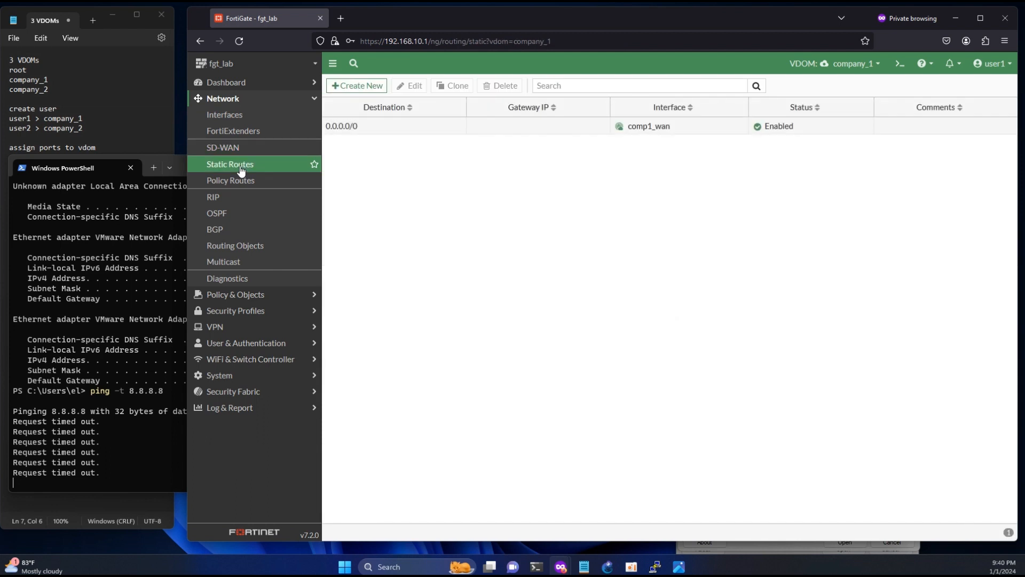
click(241, 294)
- Start firewall policy lan_wan from lan (comp1_lan) to comp1_wan
click(244, 135)
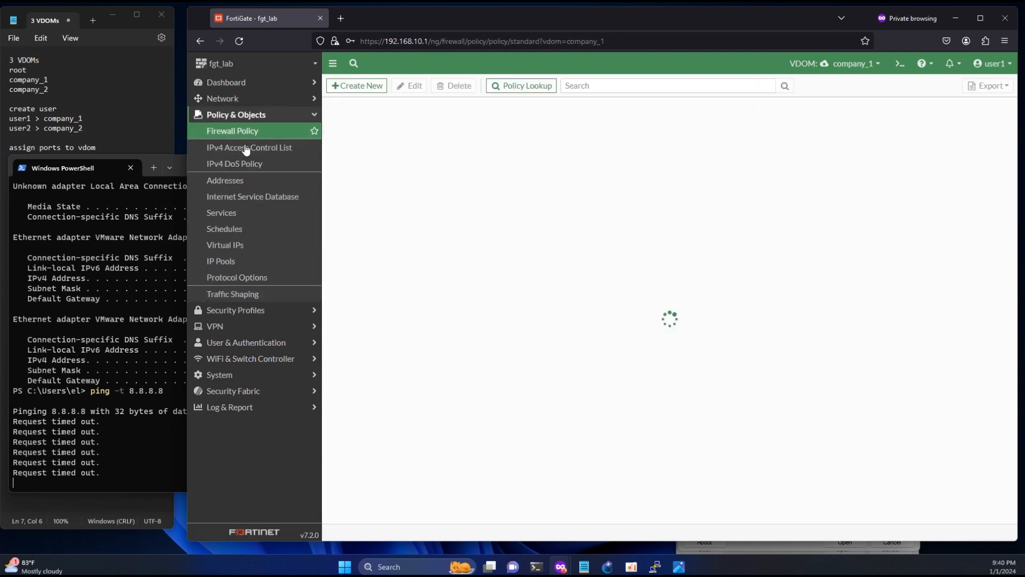
click(356, 85)
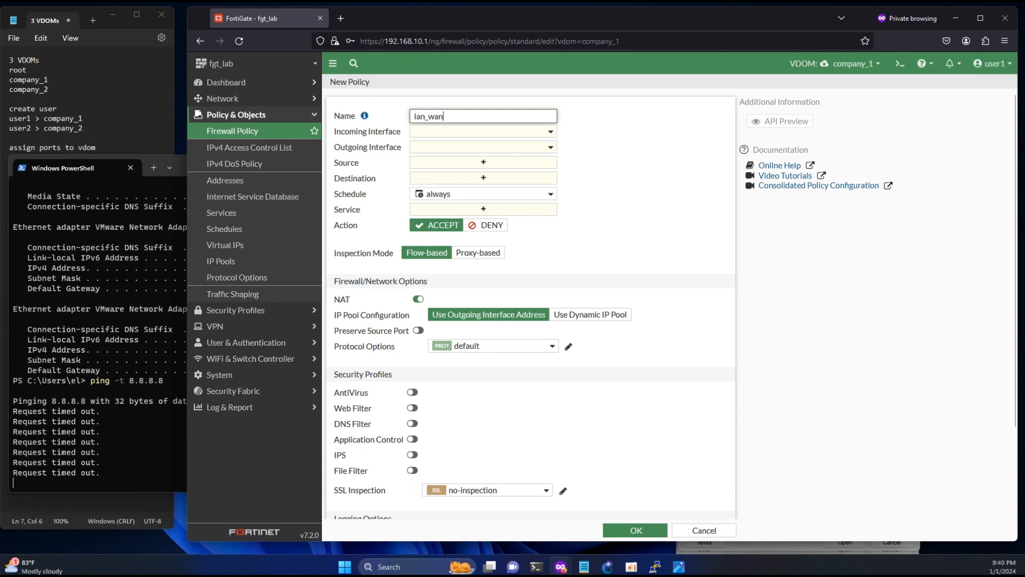
click(451, 133)
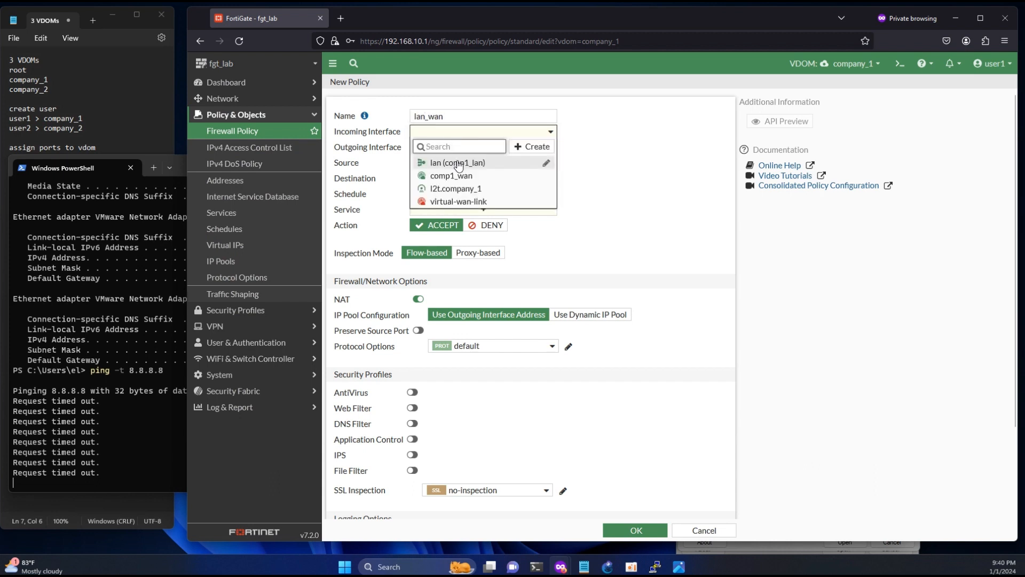
click(458, 165)
click(453, 148)
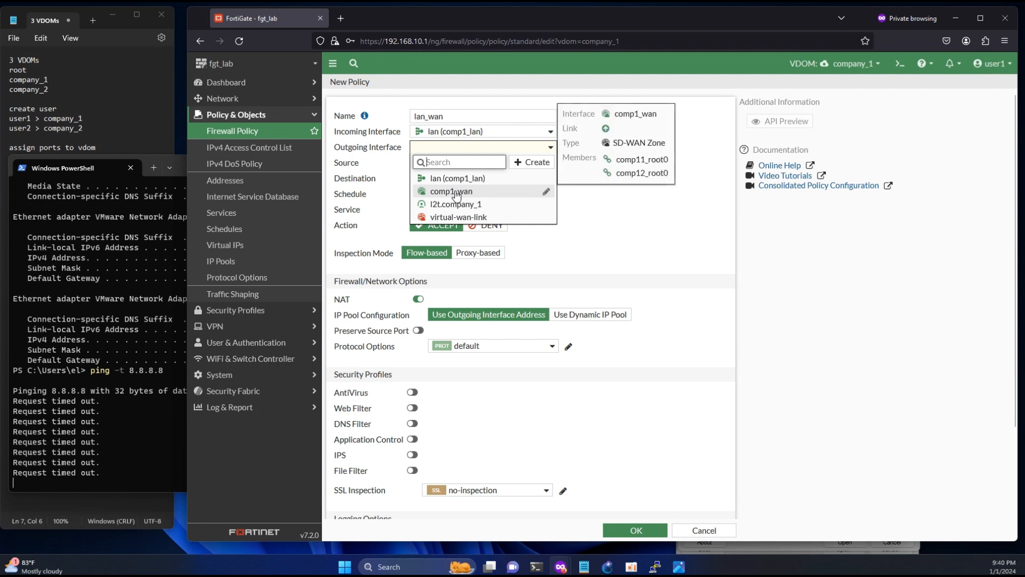
click(455, 193)
- Set source and destination to all, service ALL, and save the policy
click(453, 163)
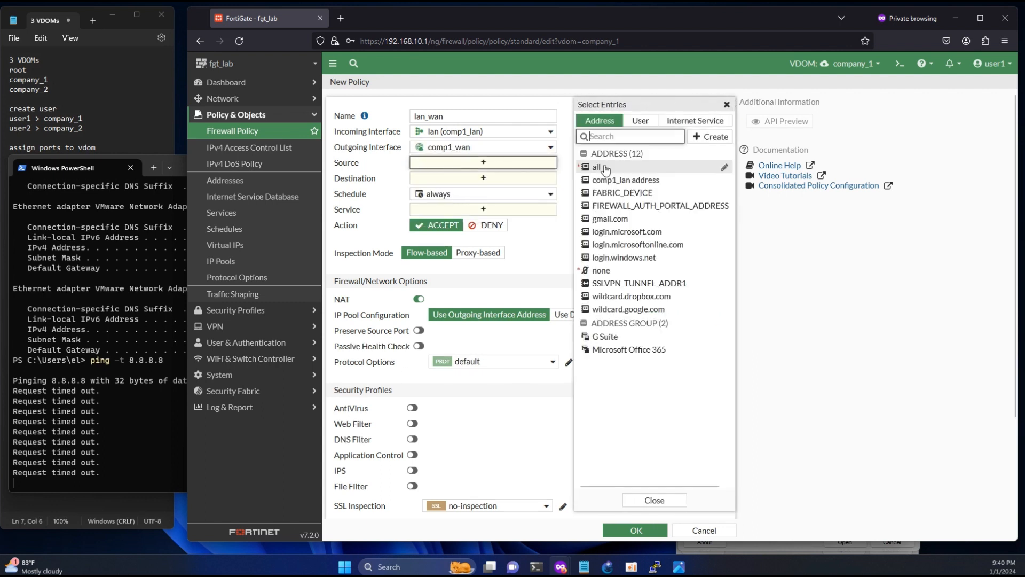
click(605, 169)
click(502, 196)
click(601, 169)
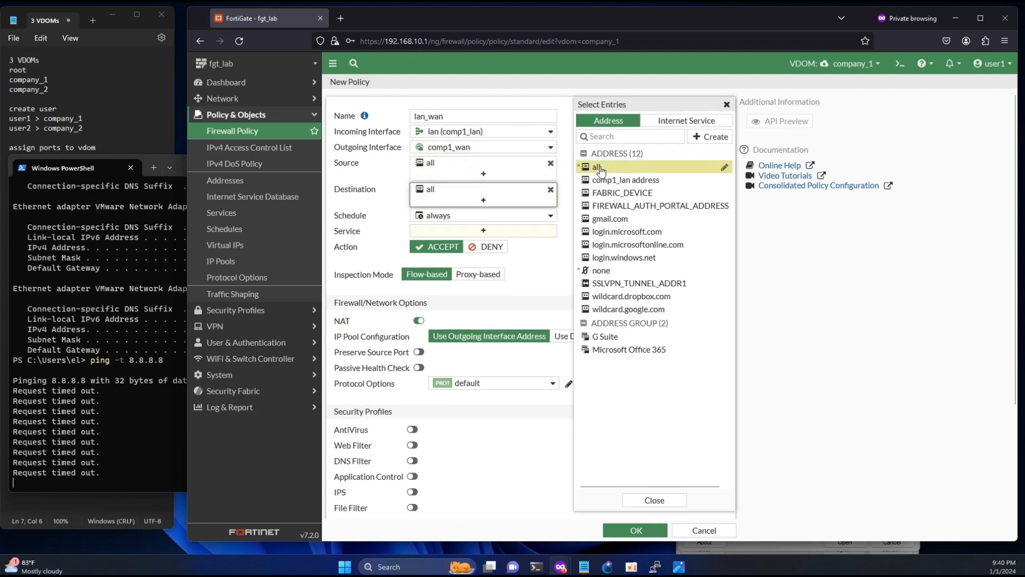
click(456, 231)
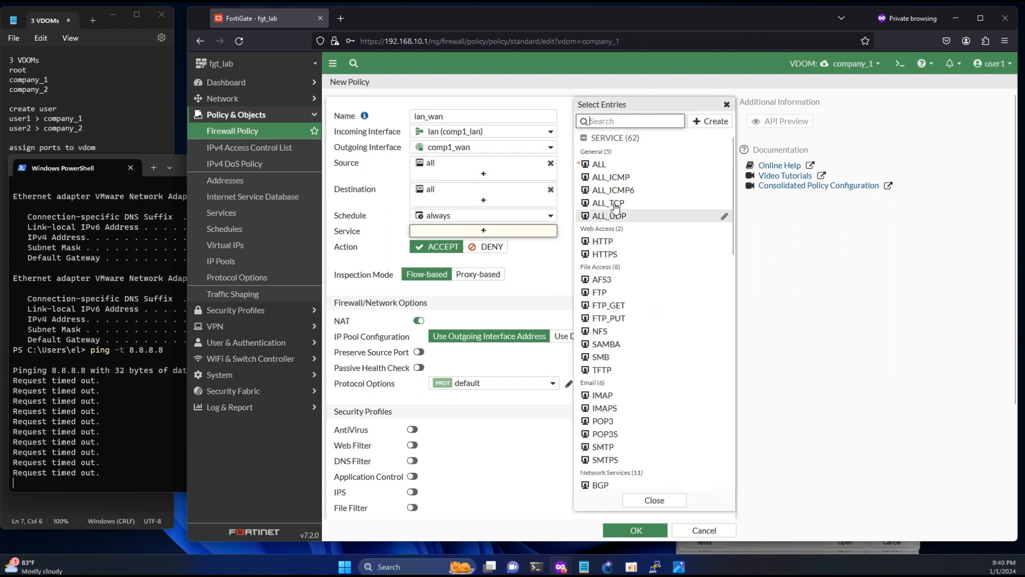
click(599, 164)
click(636, 530)
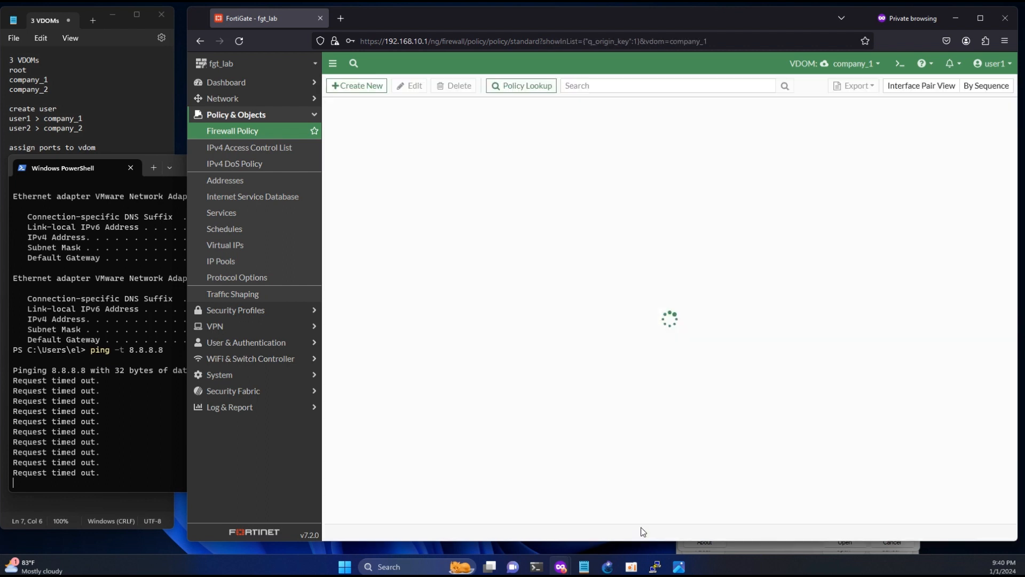
- Check that the ping now reaches 8.8.8.8, then stop it
click(133, 470)
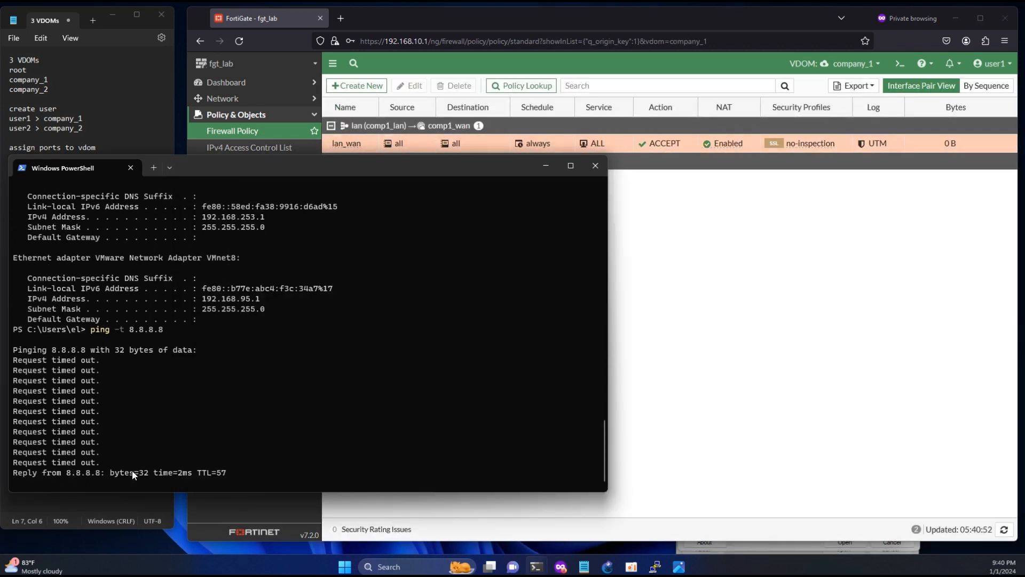
drag(216, 464, 98, 444)
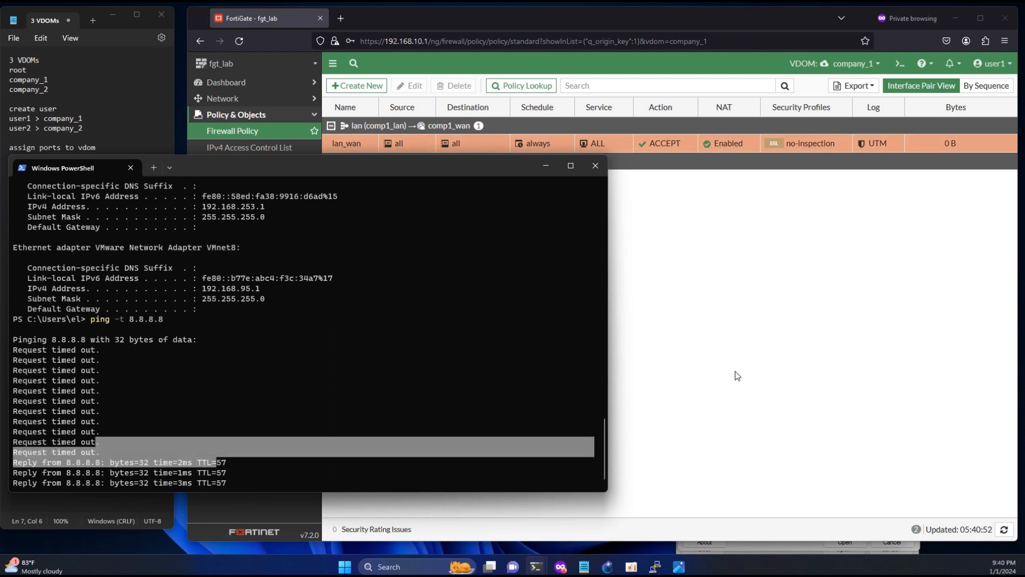
click(735, 371)
click(132, 410)
key(ctrl+c)
key(ctrl+c)
key(ctrl+c)
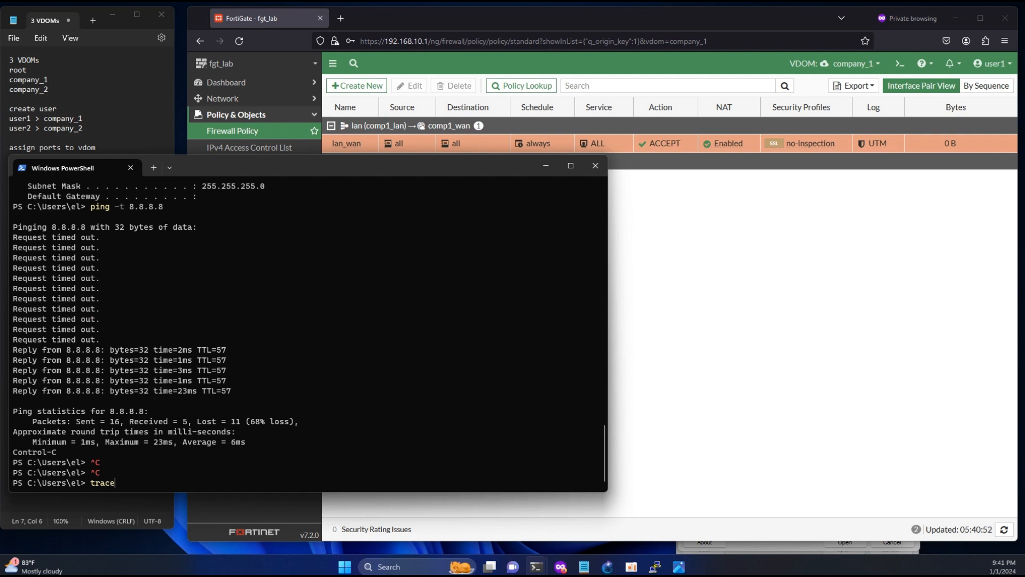
- Run tracert 8.8.8.8, showing hops via 1.1.1.2 and 10.6.42.1
text(tracert 8.8.8.8)
key(Return)
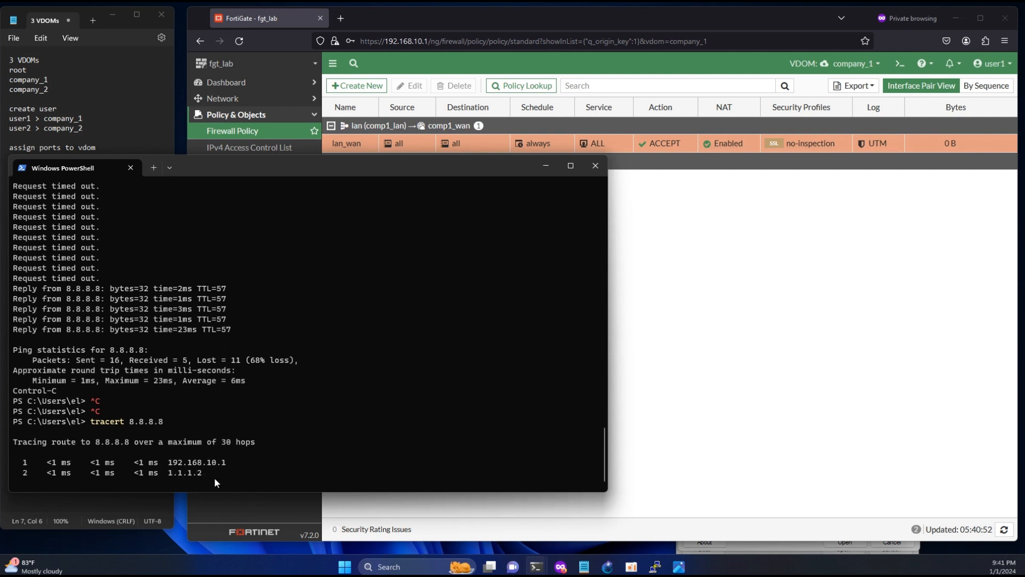
drag(214, 473, 183, 472)
key(ctrl+c)
key(ctrl+c)
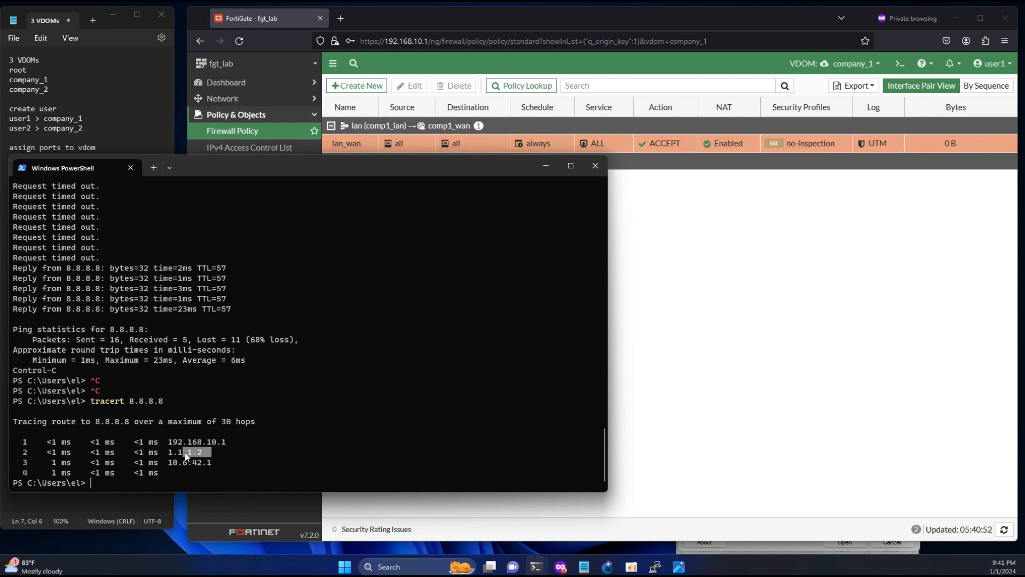
- Start a new company_1 SD-WAN rule named all_wan2
click(716, 374)
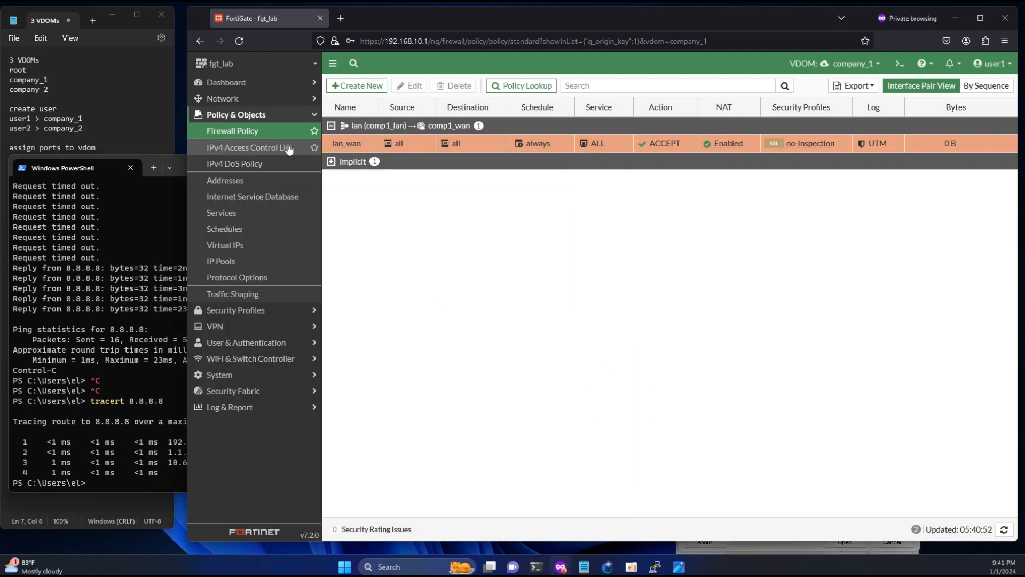
click(251, 101)
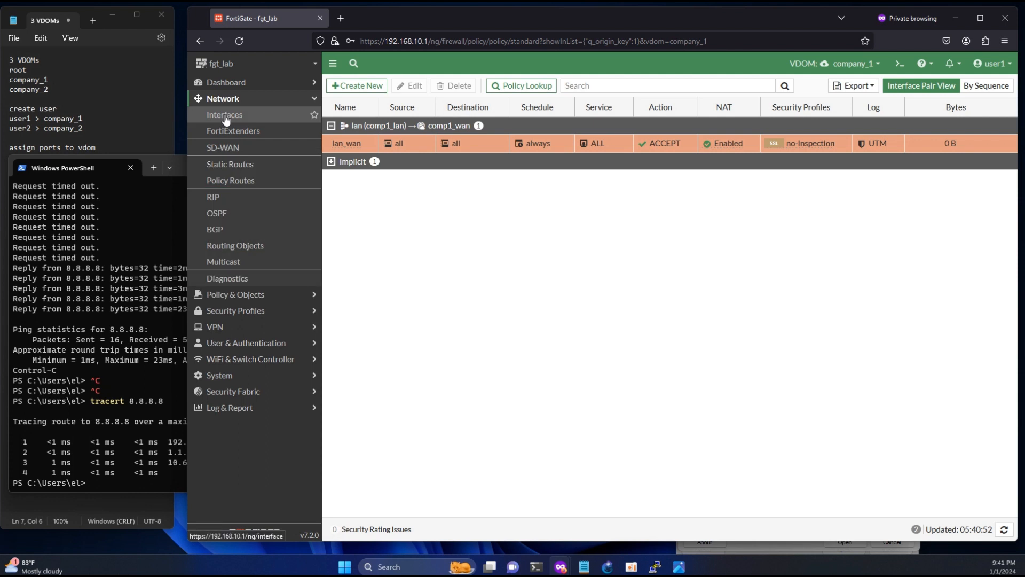
click(222, 147)
click(438, 85)
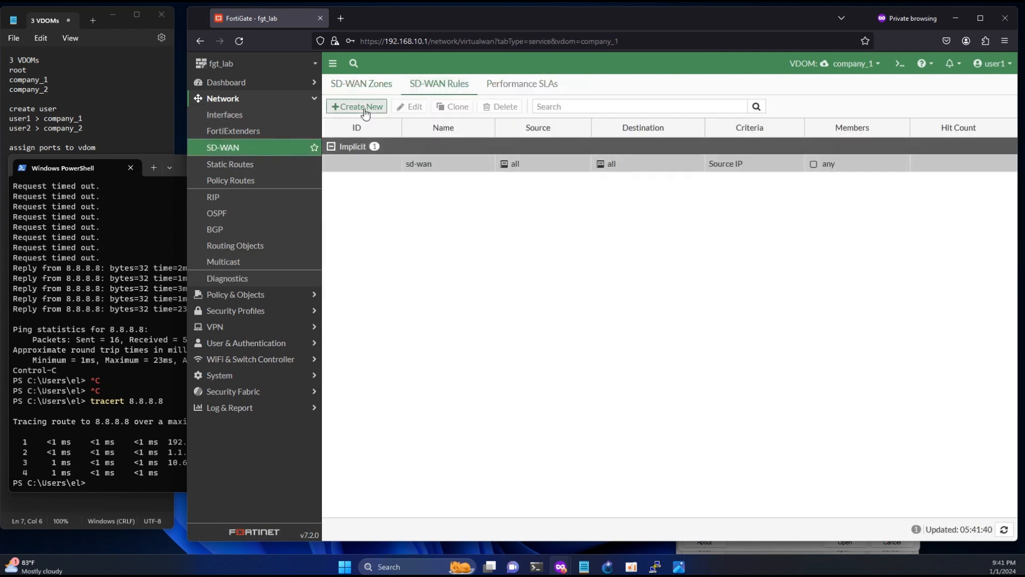
click(365, 109)
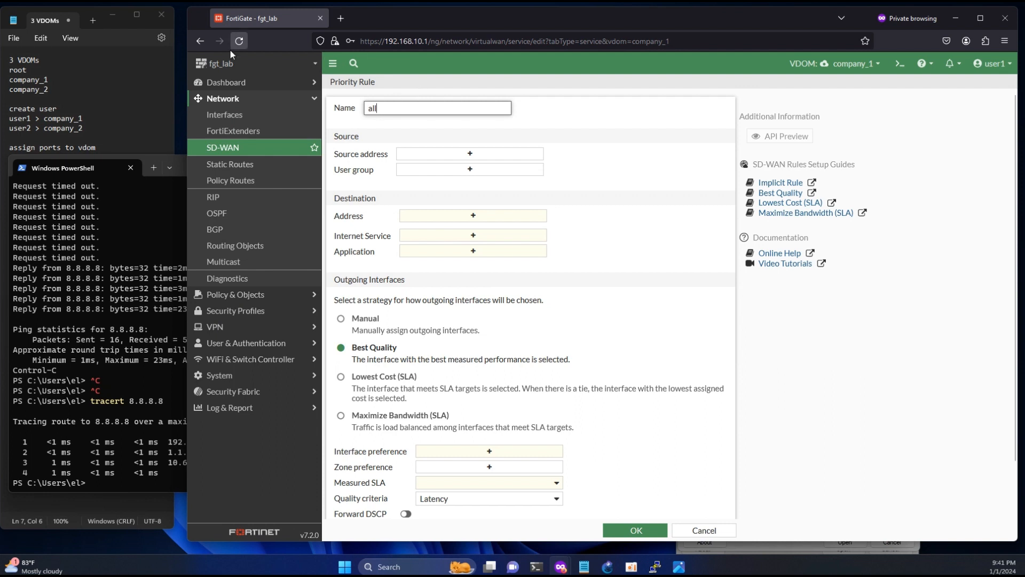
drag(184, 45, 203, 45)
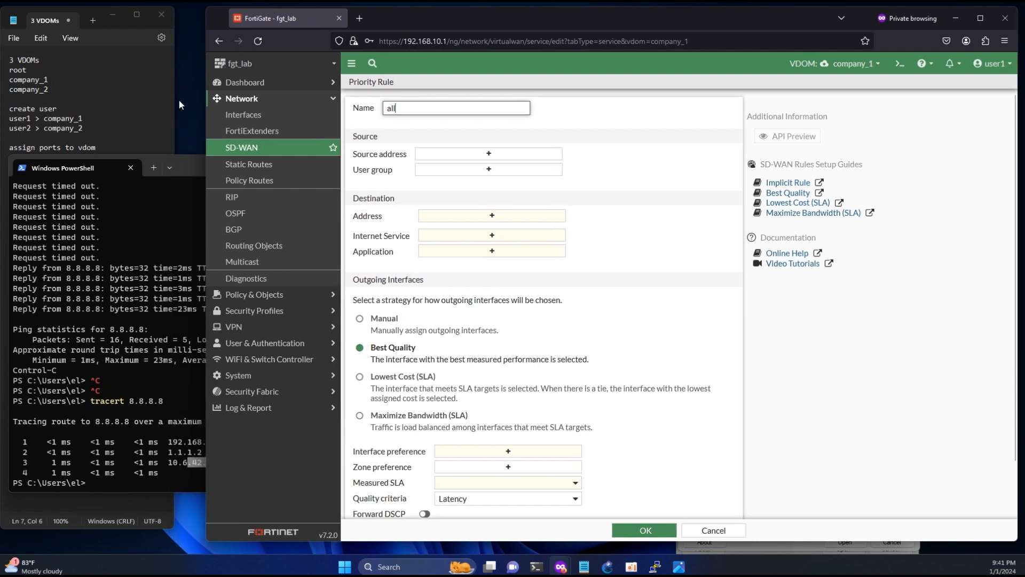
click(192, 168)
drag(189, 165, 185, 167)
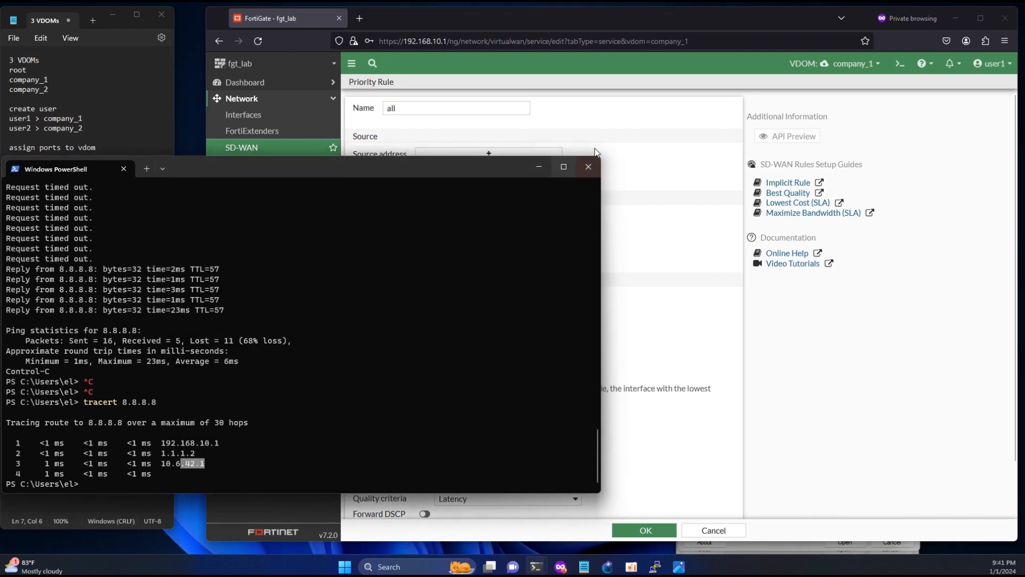
click(444, 109)
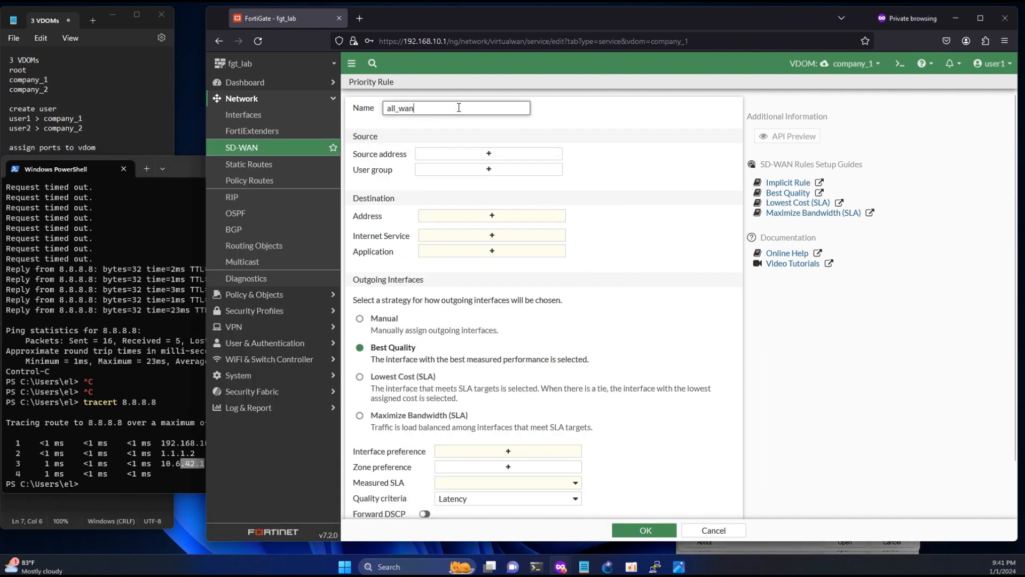
- Set source and destination to all, steer manually via comp12_root0, and save the rule
click(472, 157)
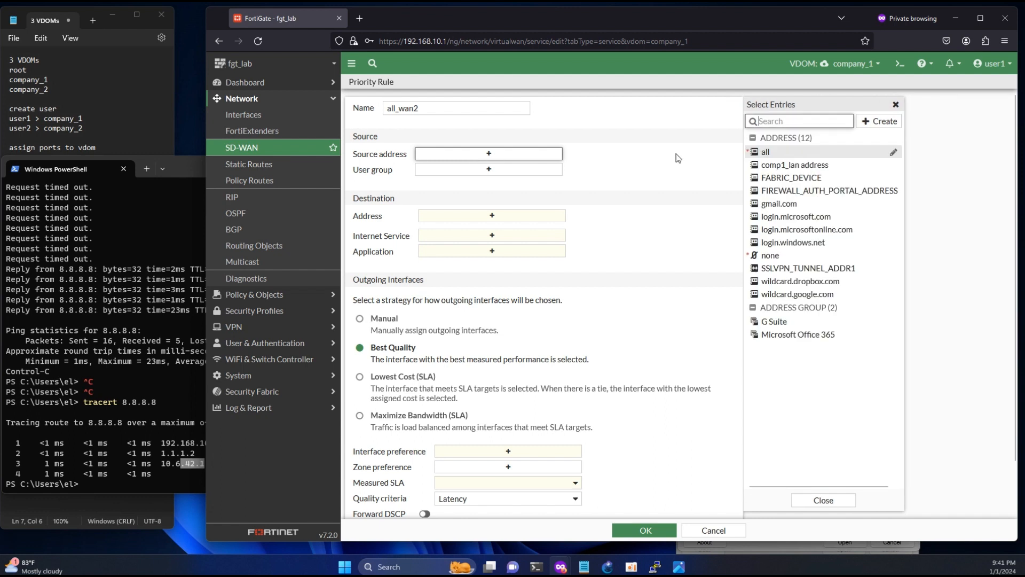
click(764, 154)
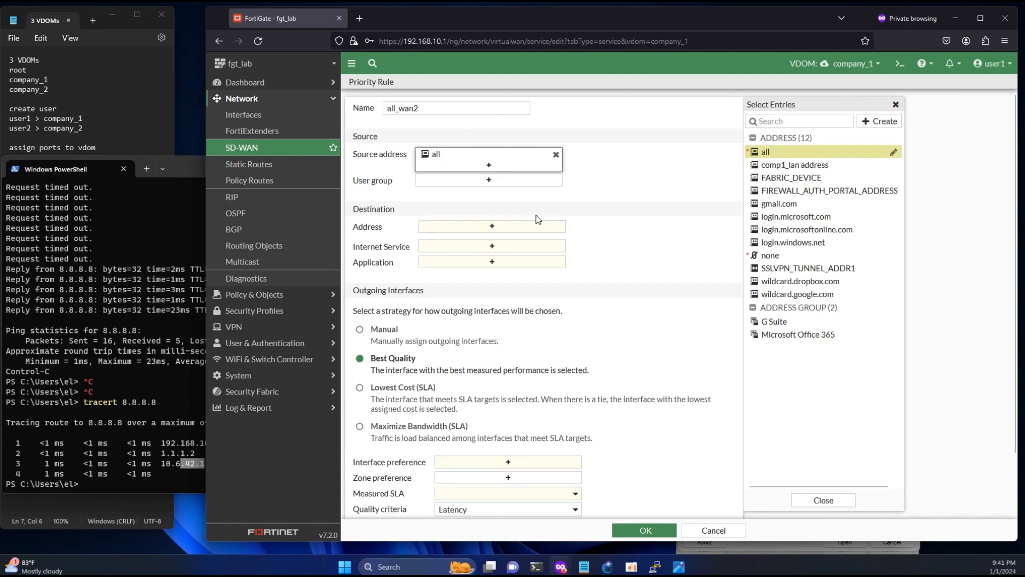
click(488, 226)
click(774, 155)
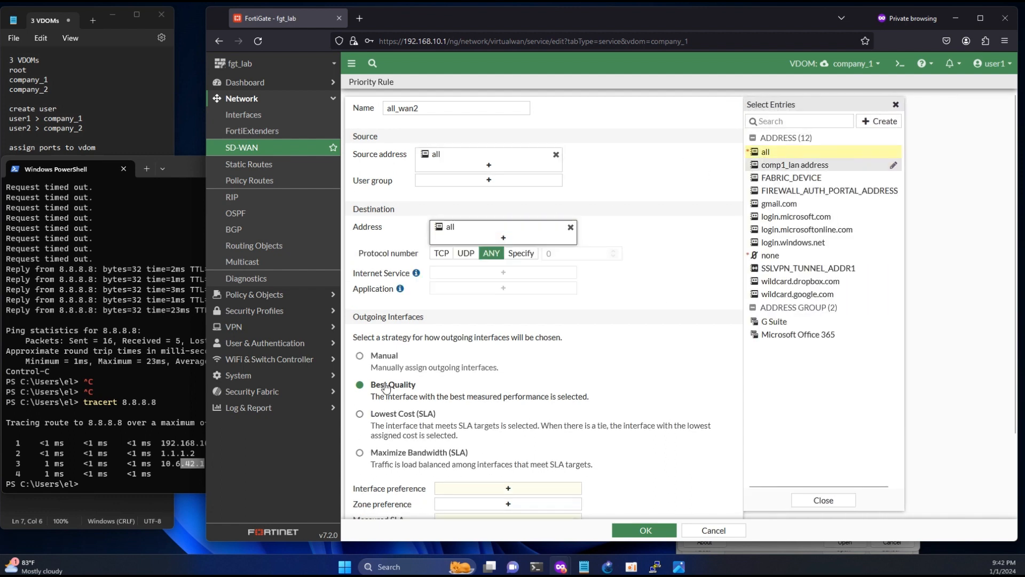
click(360, 356)
click(476, 489)
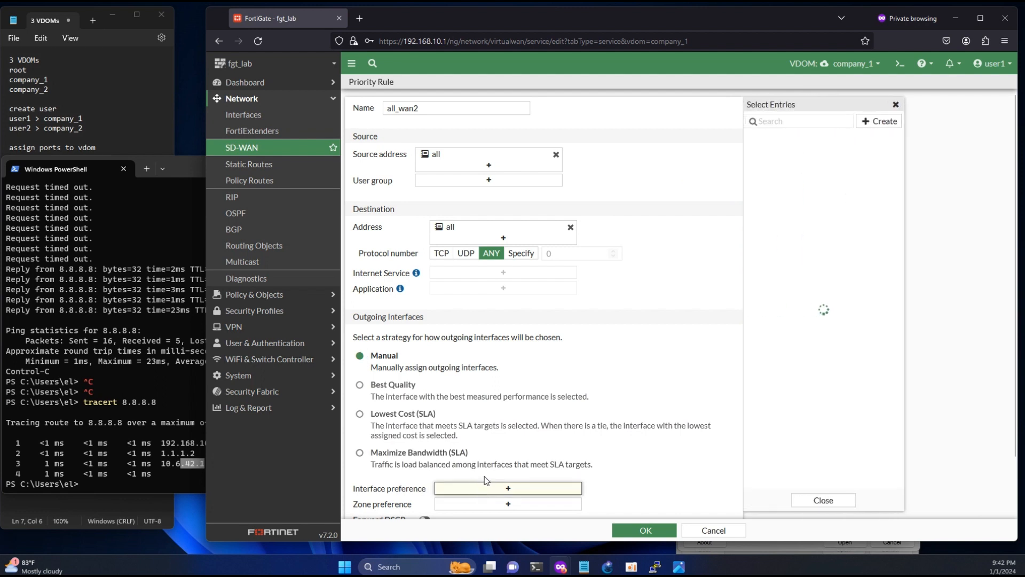
click(798, 152)
click(635, 526)
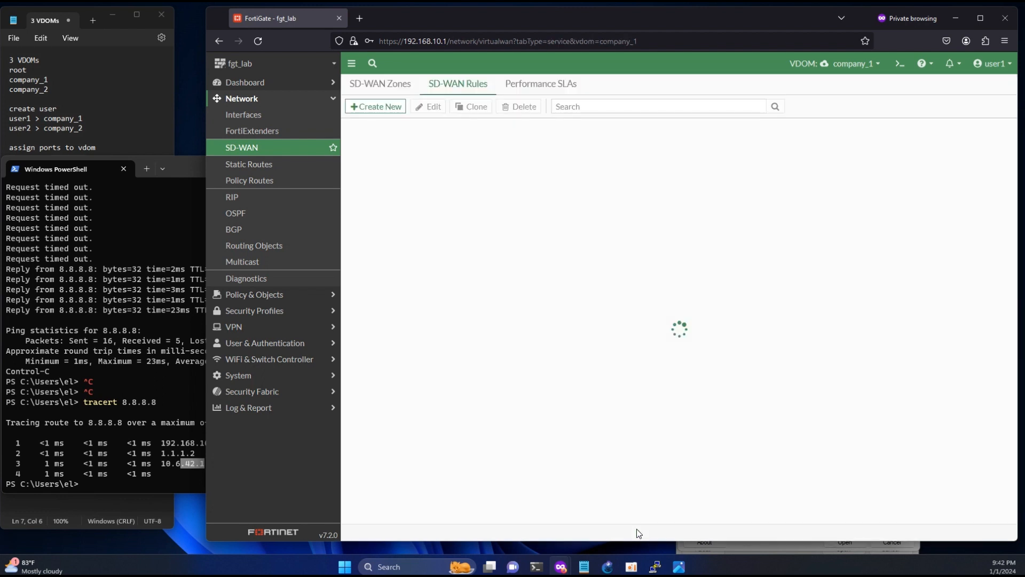
- Rerun the traceroute to 8.8.4.4 in PowerShell, stopping it after the first hops
click(137, 398)
key(Up)
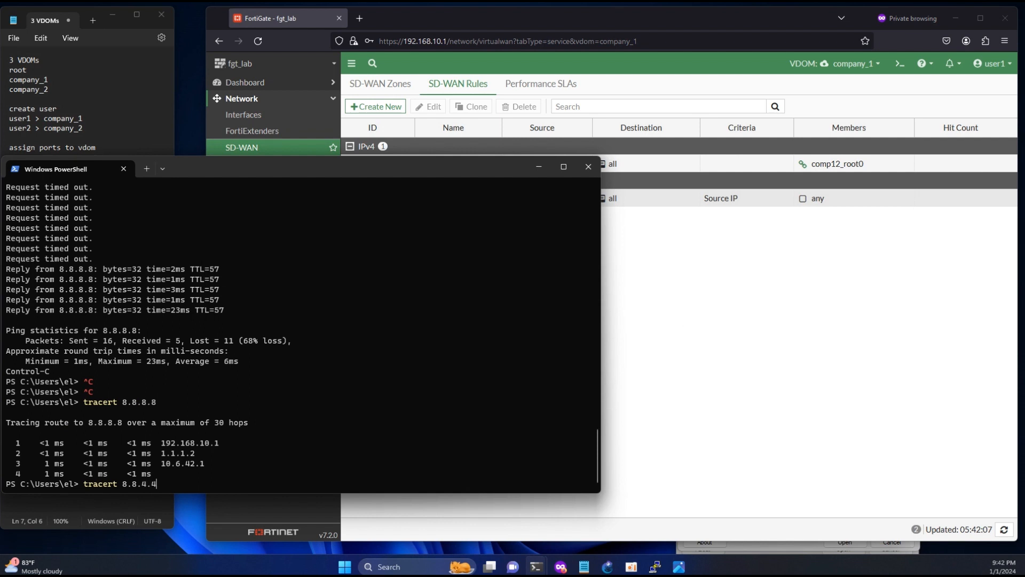
key(Return)
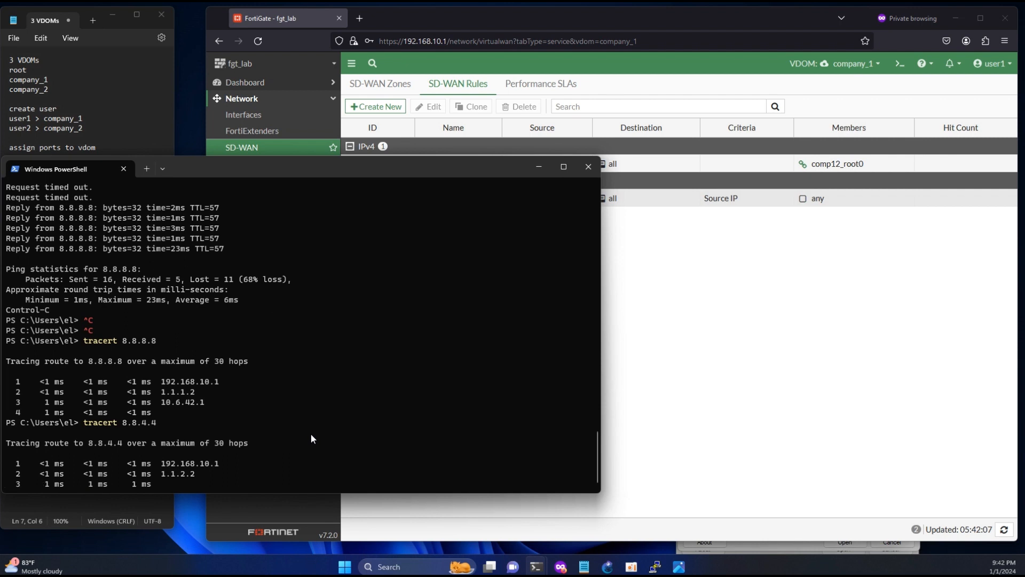
key(ctrl+c)
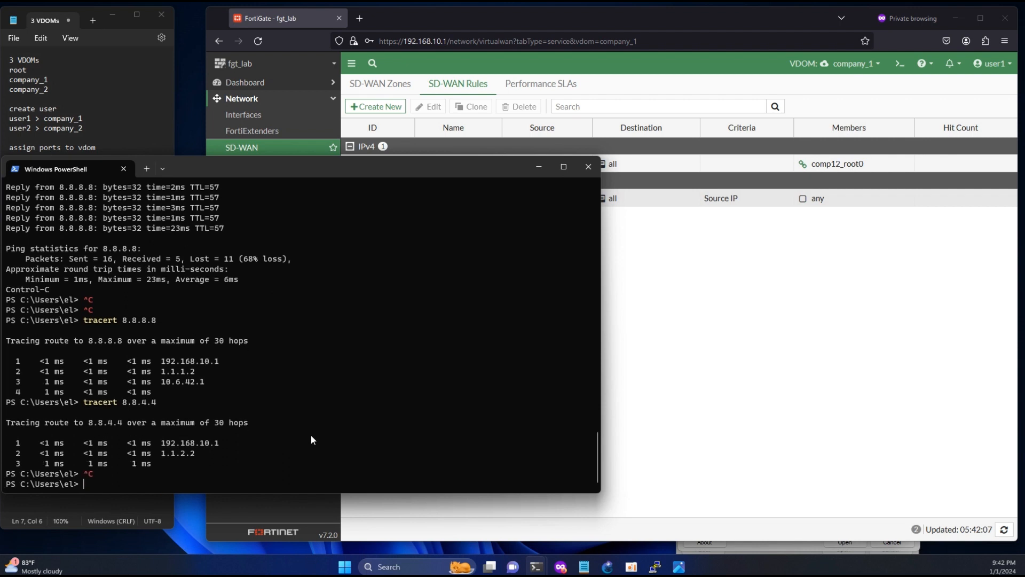
key(Up)
key(Return)
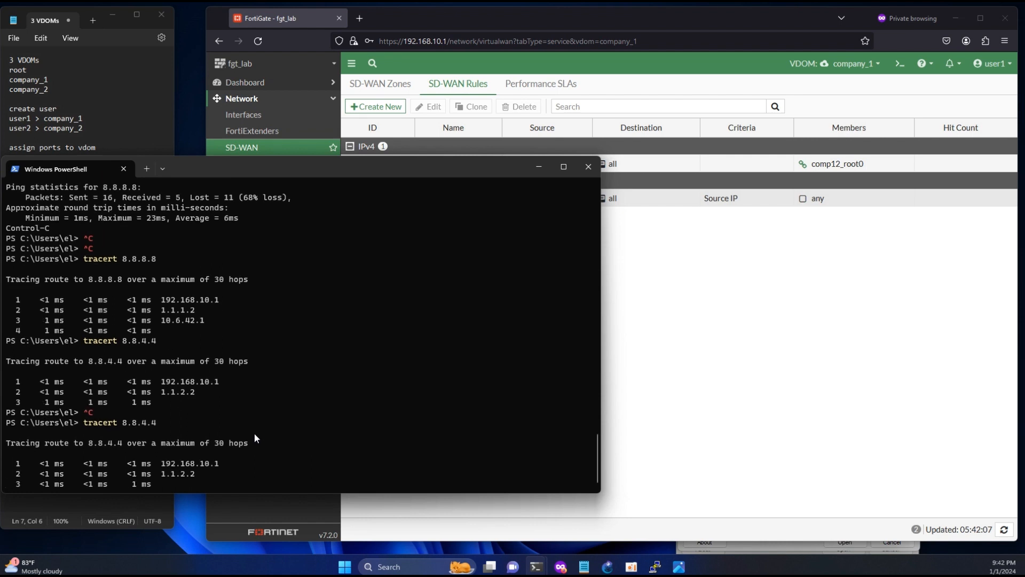
key(ctrl+c)
key(ctrl+c)
key(ctrl+c)
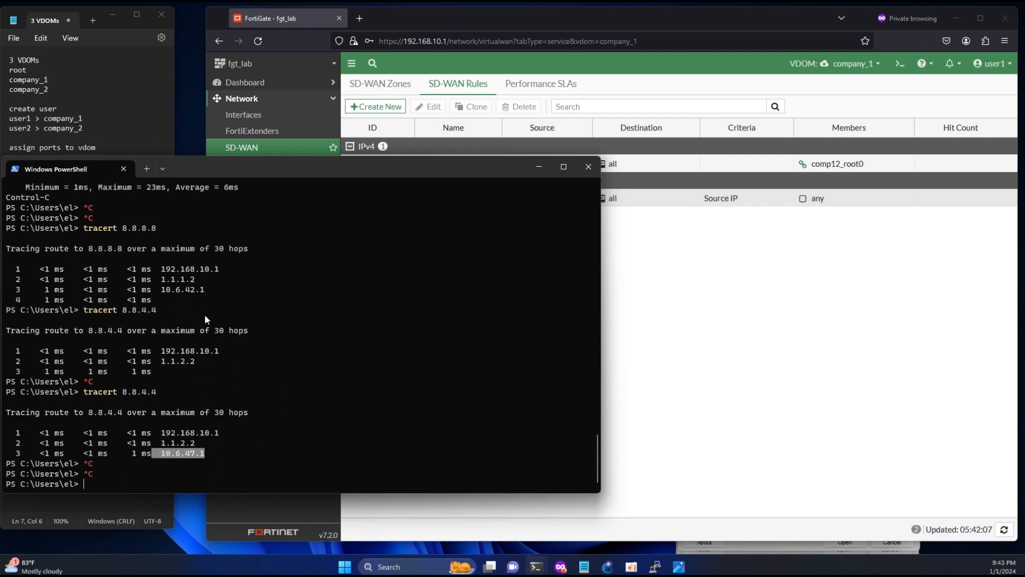
- Compare the 10.6.42.1 hop against the 8.8.4.4 path, then return to the SD-WAN rules page
drag(206, 291, 173, 286)
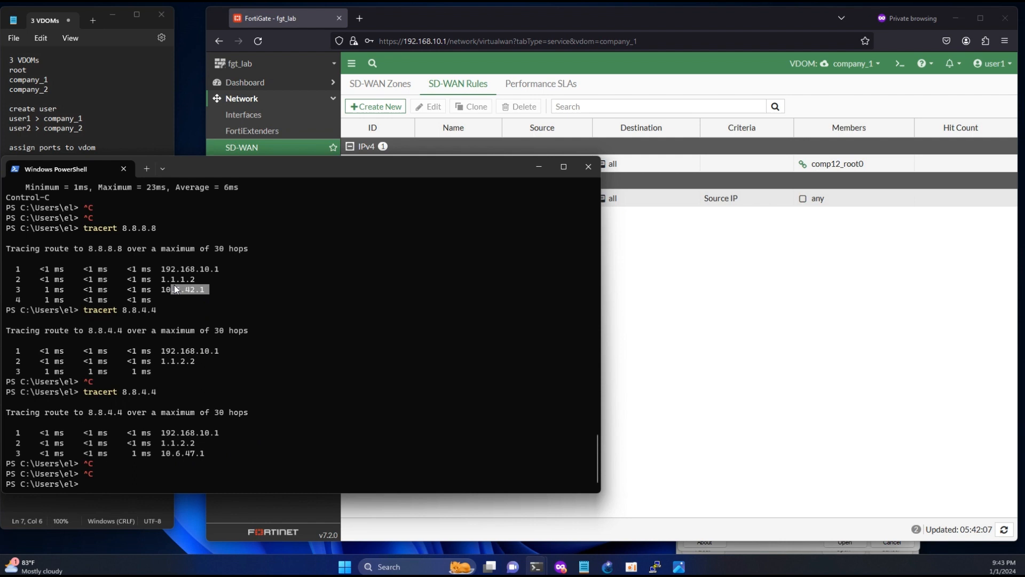
click(357, 338)
click(871, 392)
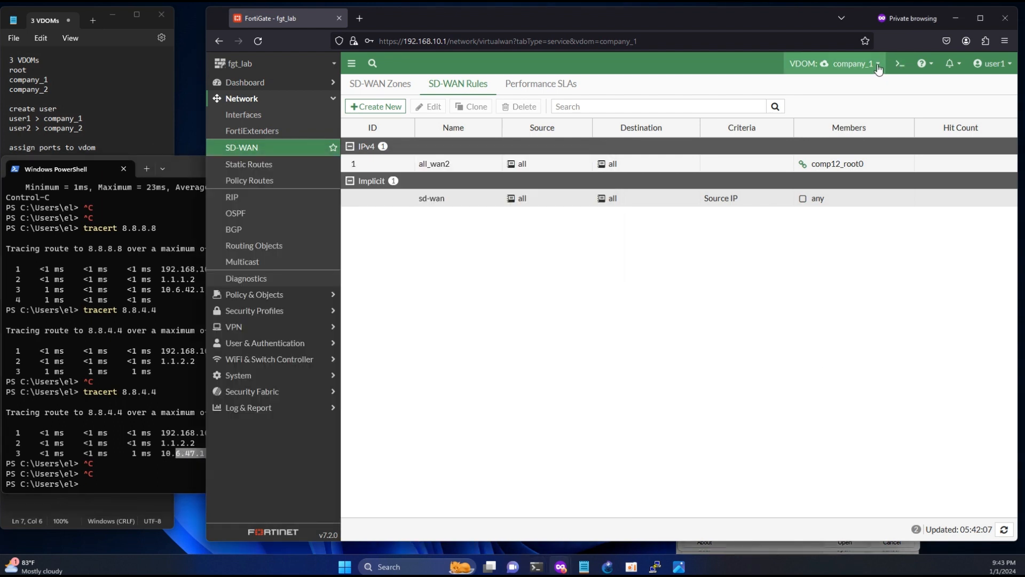
- Log out of FortiGate and sign back in as the global administrator 'admin'
click(877, 66)
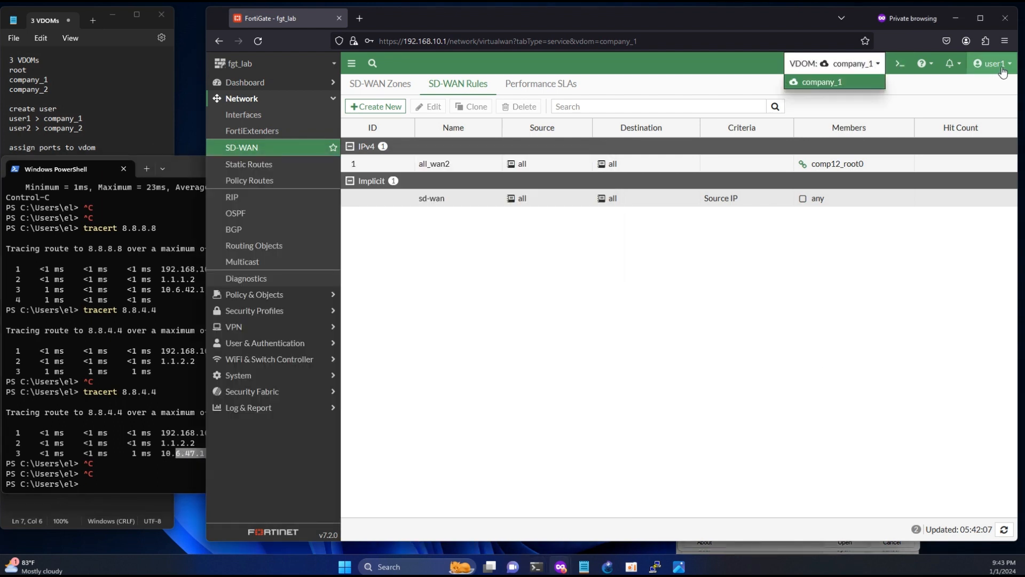
click(997, 65)
mouse_move(956, 118)
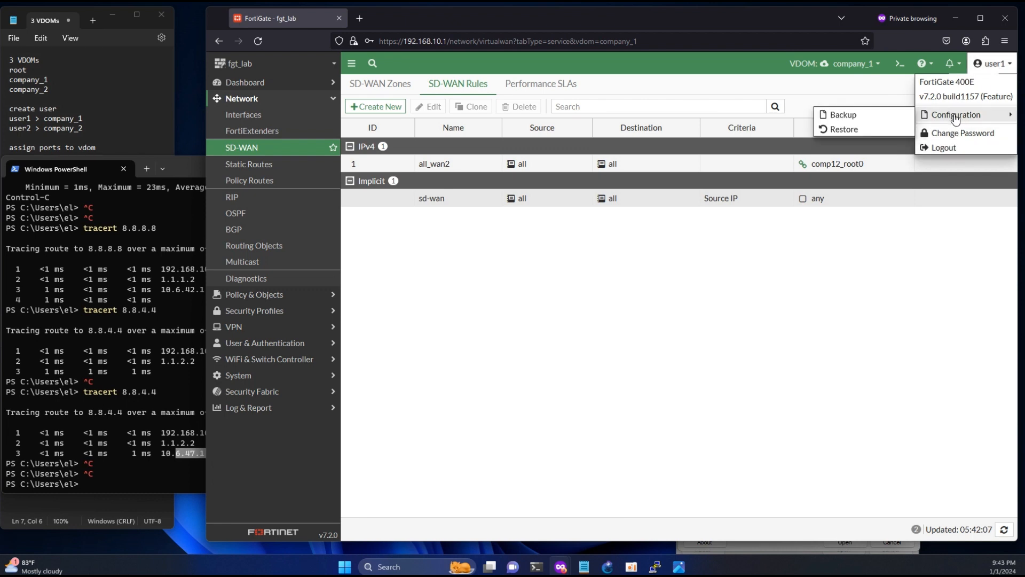
click(942, 147)
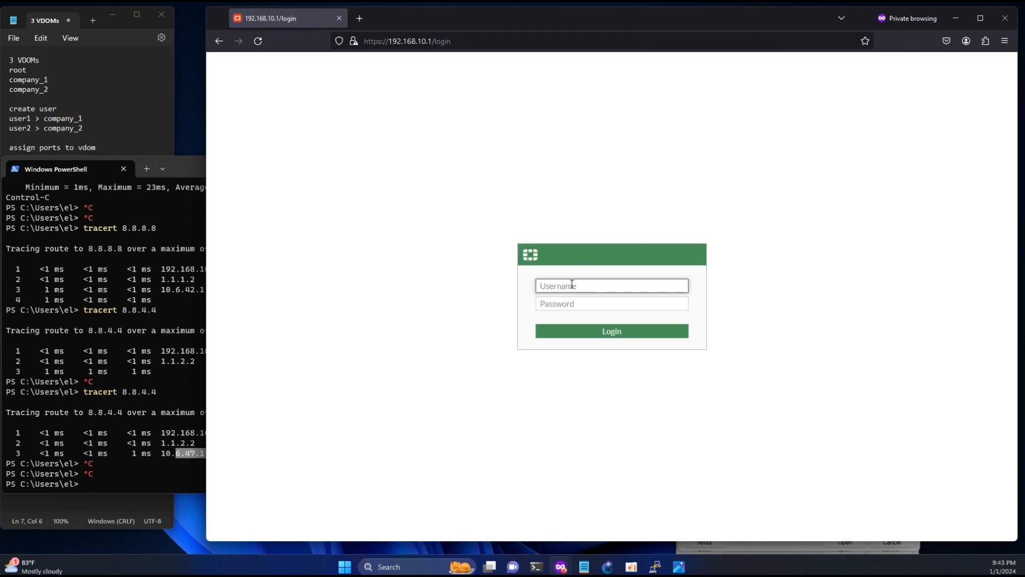
text(admin)
key(Tab)
text(a)
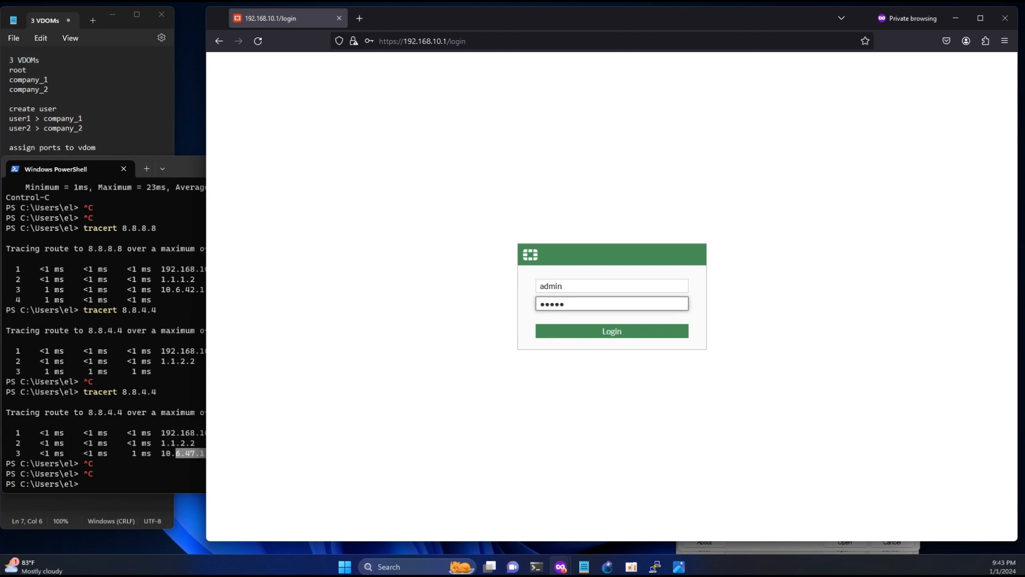
click(606, 331)
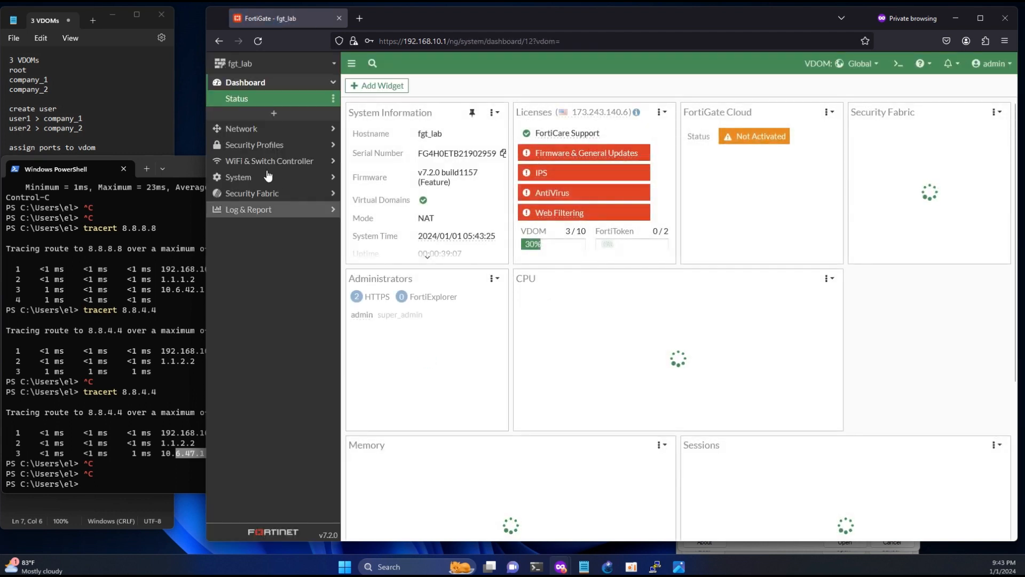
- Open Network > Interfaces and locate the wan2 interface and its IP address
click(251, 131)
click(248, 114)
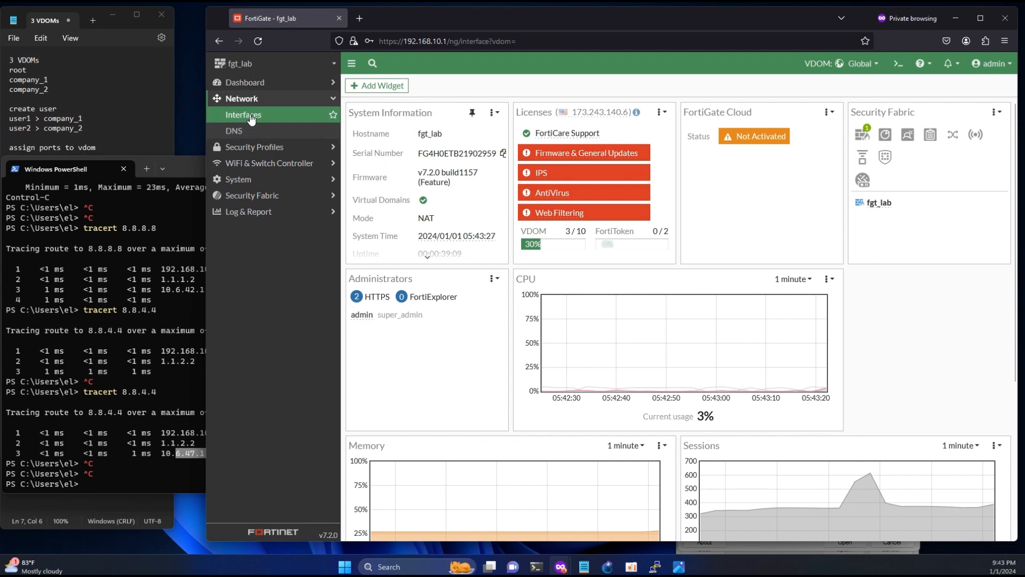
click(173, 454)
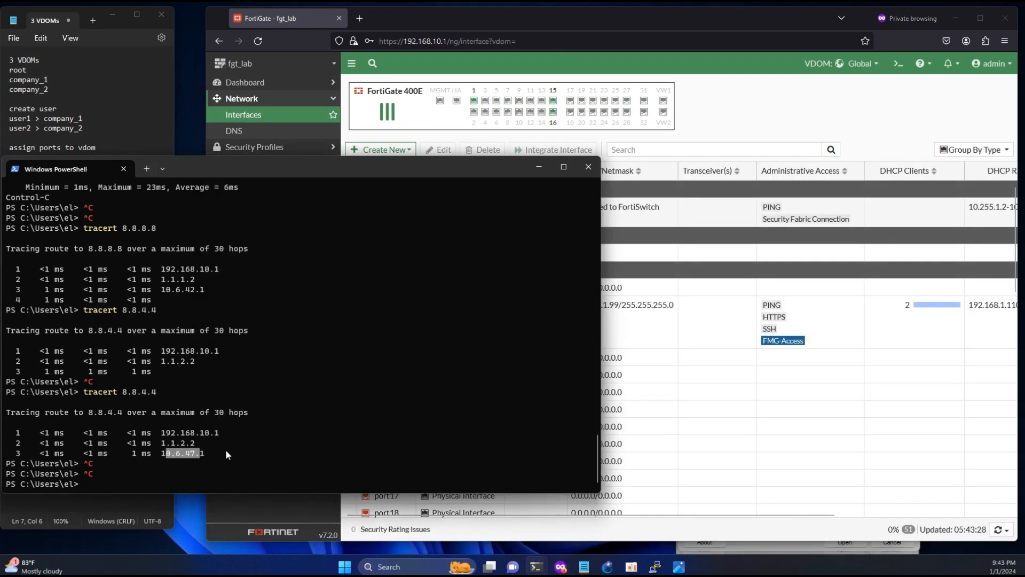
click(566, 379)
scroll(566, 379, down, 10)
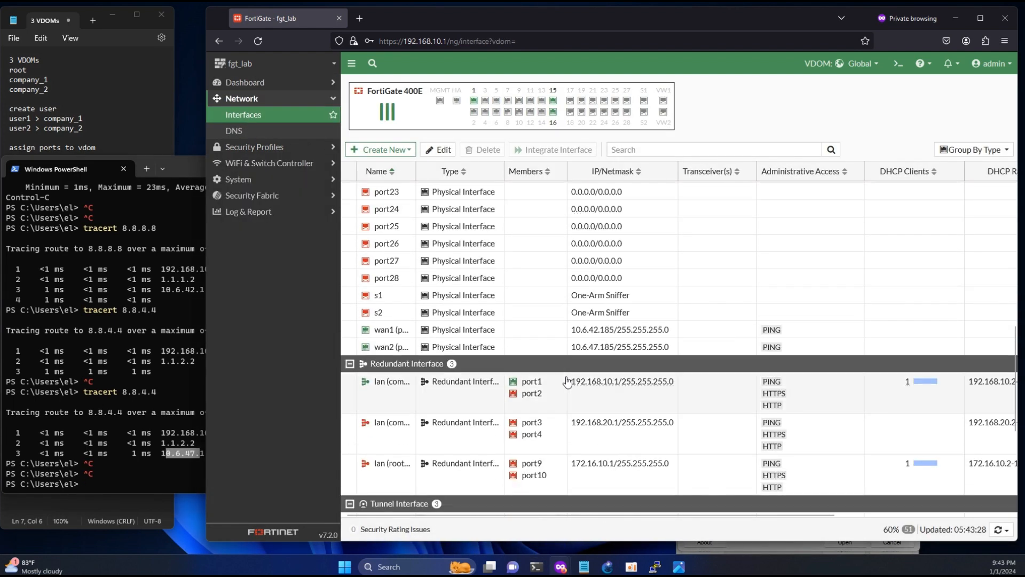
drag(617, 347, 589, 347)
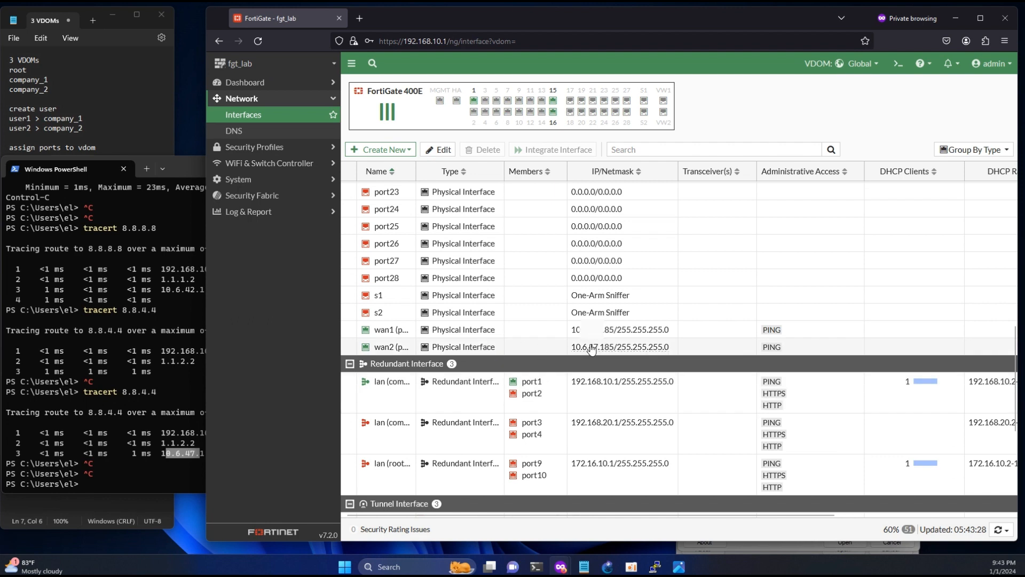
- Start a continuous ping -t 8.8.8.8 in PowerShell
right_click(507, 350)
mouse_move(559, 361)
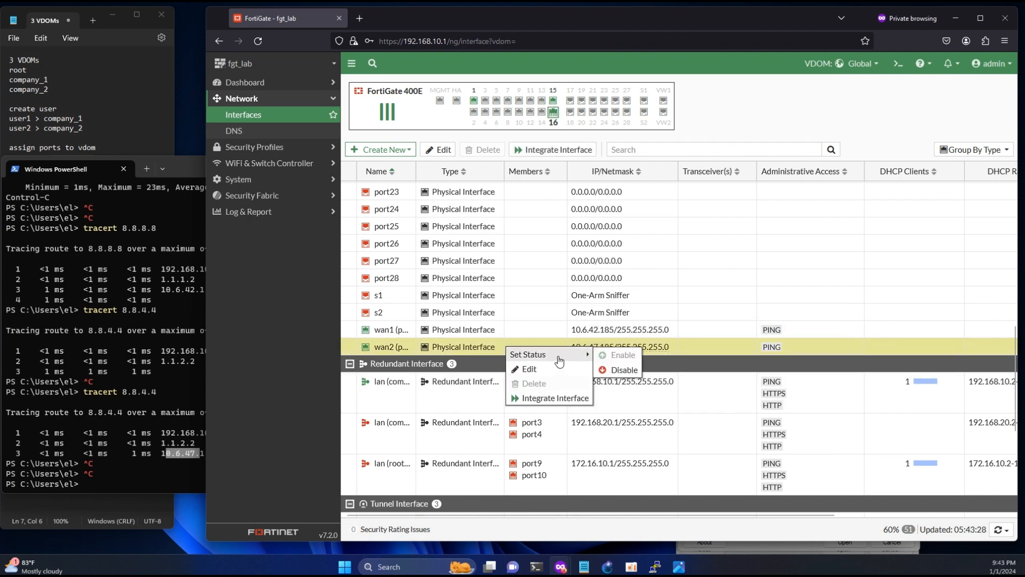
click(172, 479)
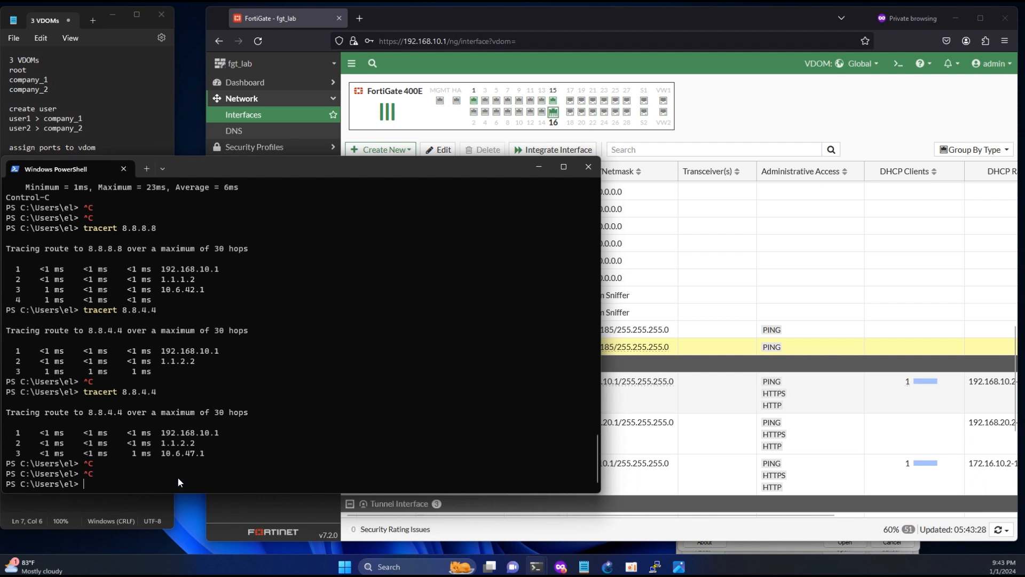
text(ping -t)
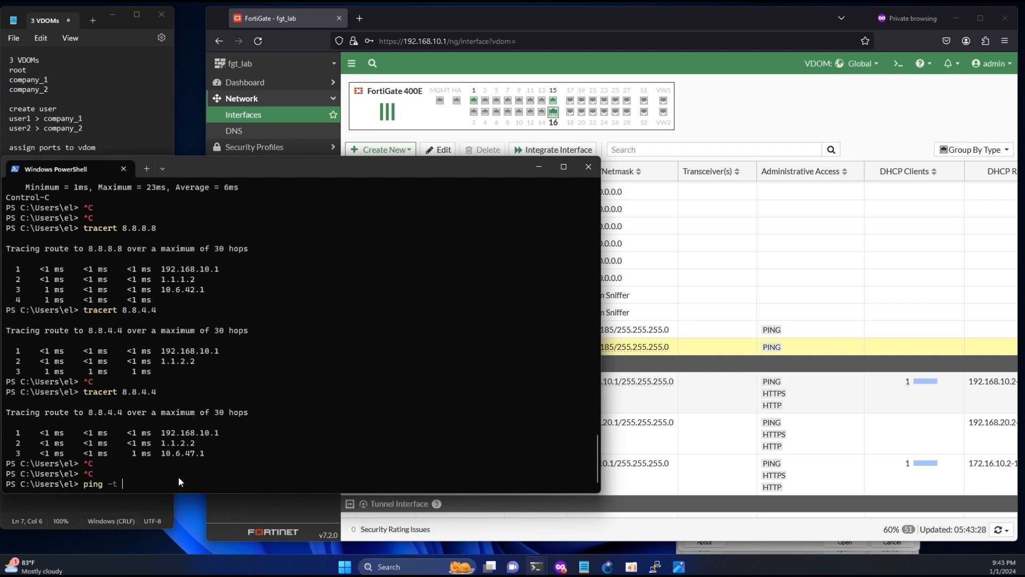
text( 8.8.8.8)
key(Return)
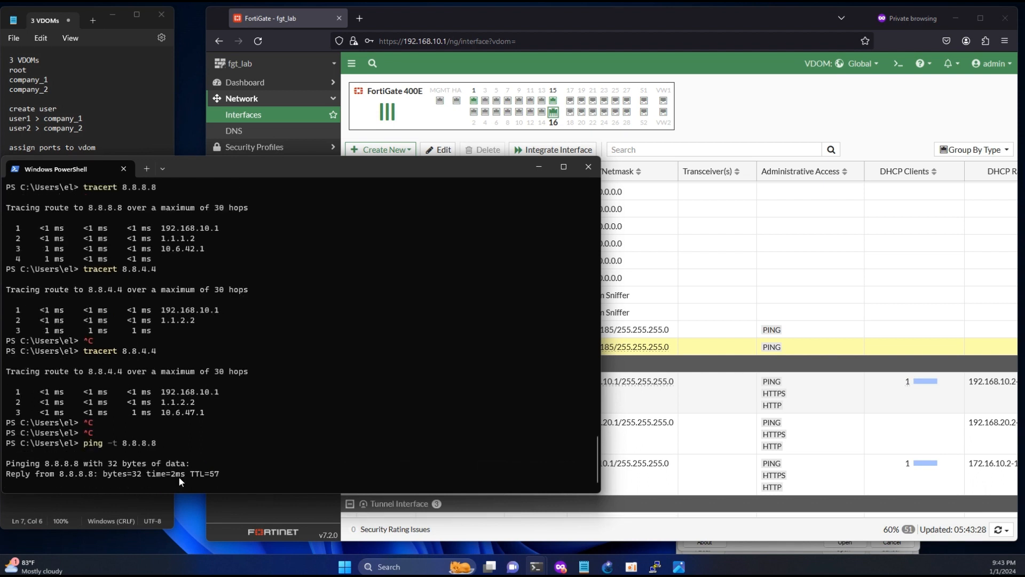
- Disable wan2 via Set Status and confirm the 8.8.8.8 ping keeps replying
right_click(655, 346)
mouse_move(687, 354)
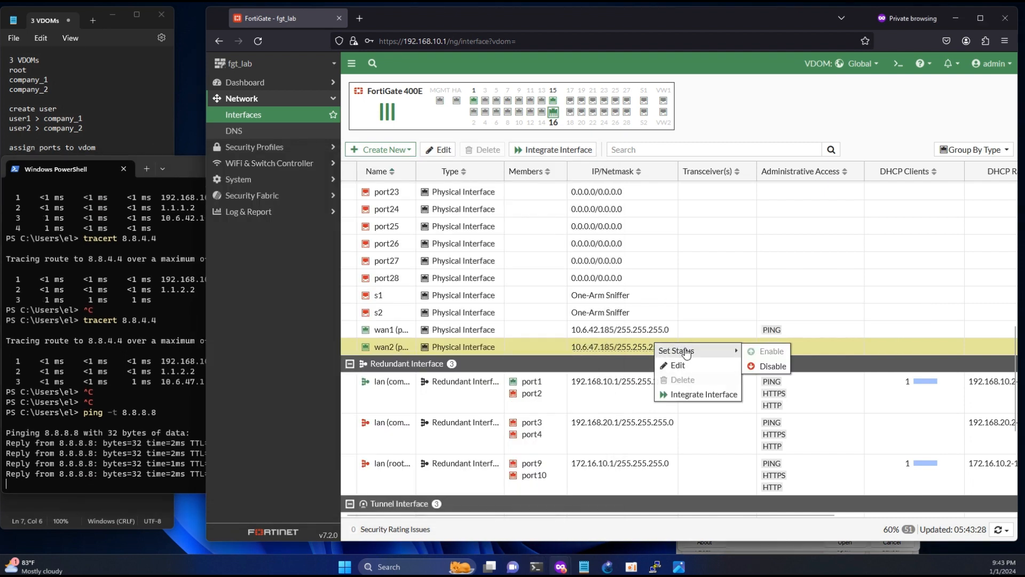
click(766, 367)
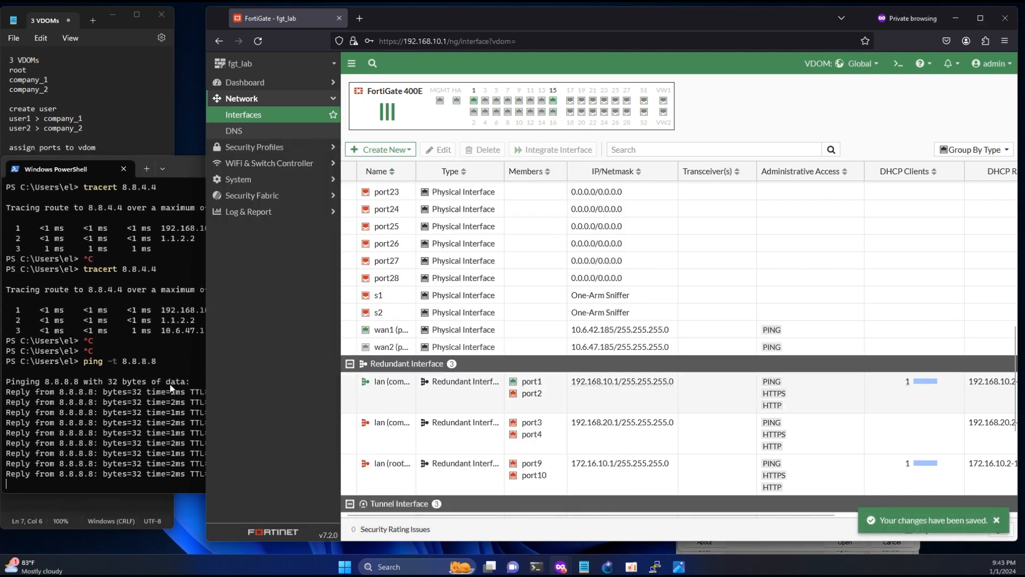
click(171, 389)
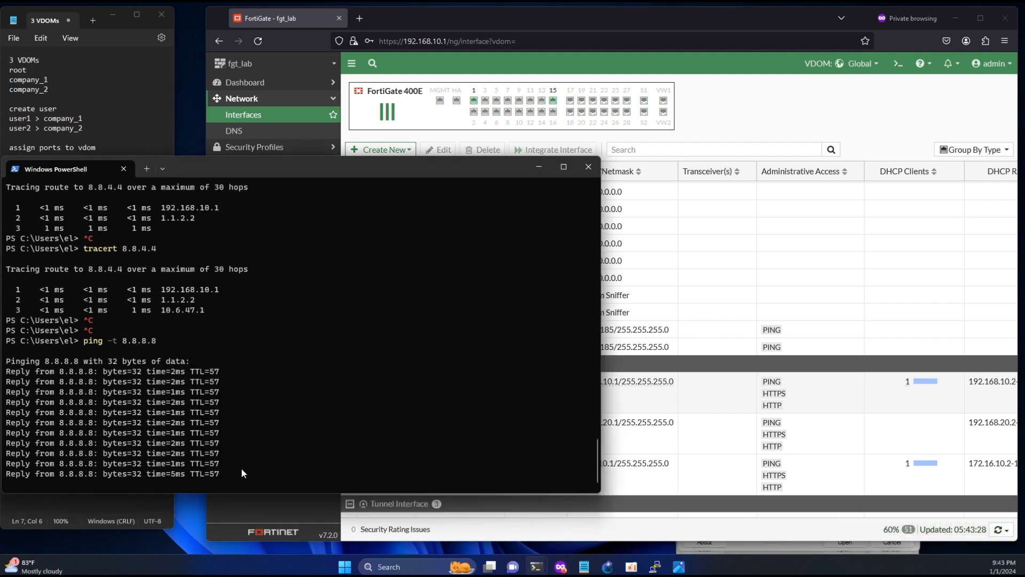
click(147, 169)
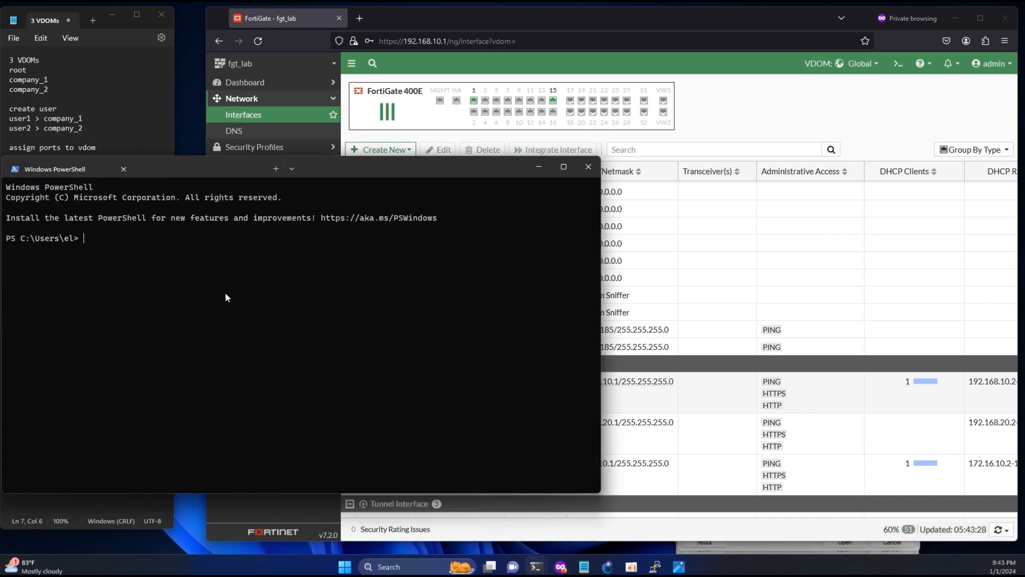
- Run tracert 8.8.8.8 in the new PowerShell tab to check the path with wan2 down
text(tracert 8.8.8.8)
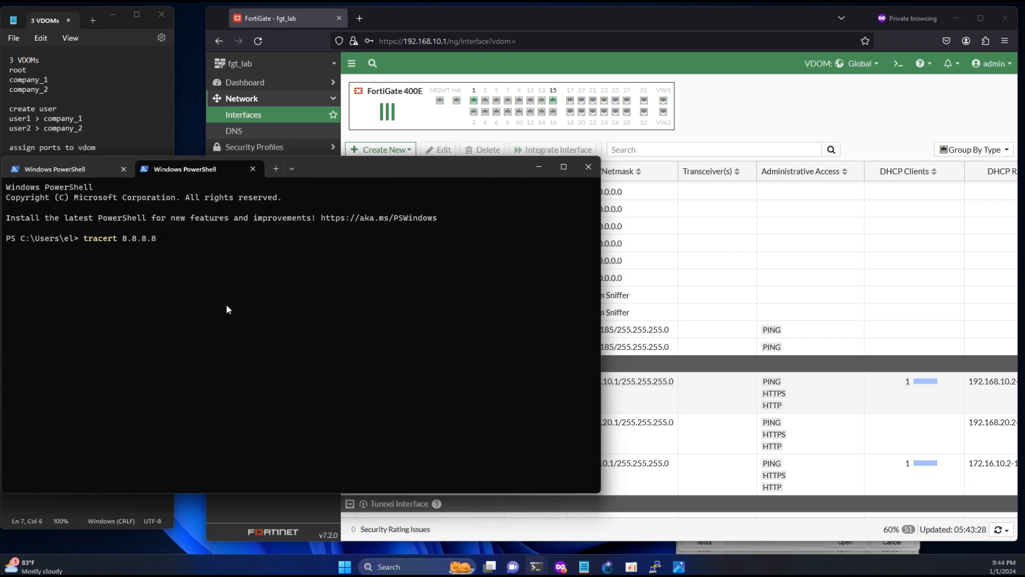
key(Return)
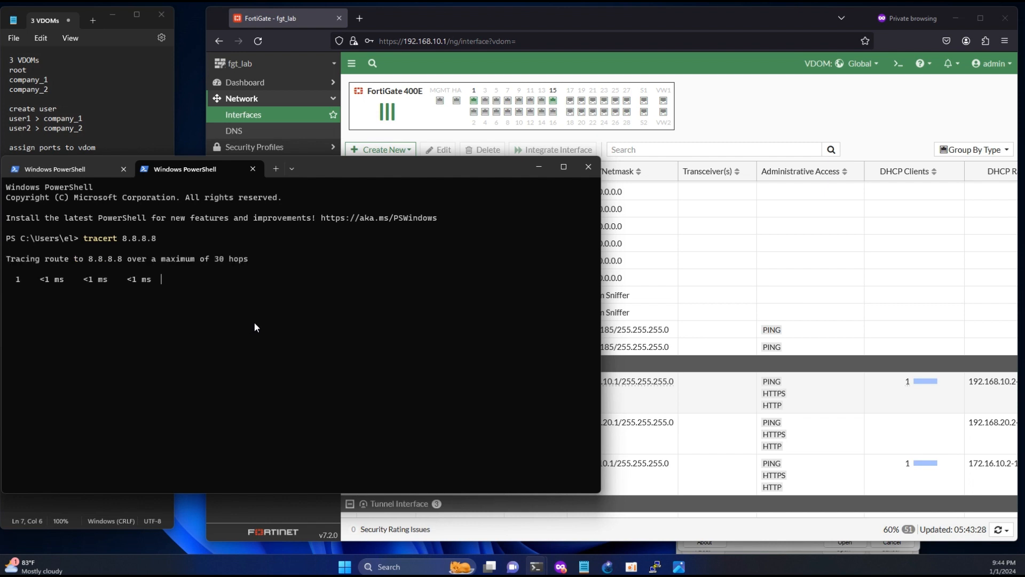
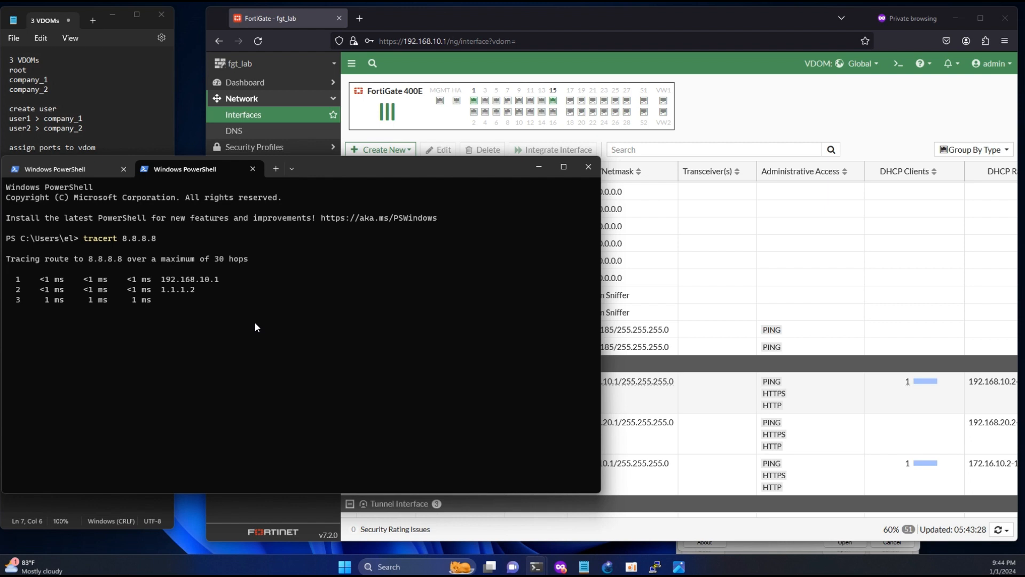
- Stop the tracert to 8.8.8.8 after three hops and highlight the hop addresses
key(ctrl+c)
drag(177, 299, 206, 299)
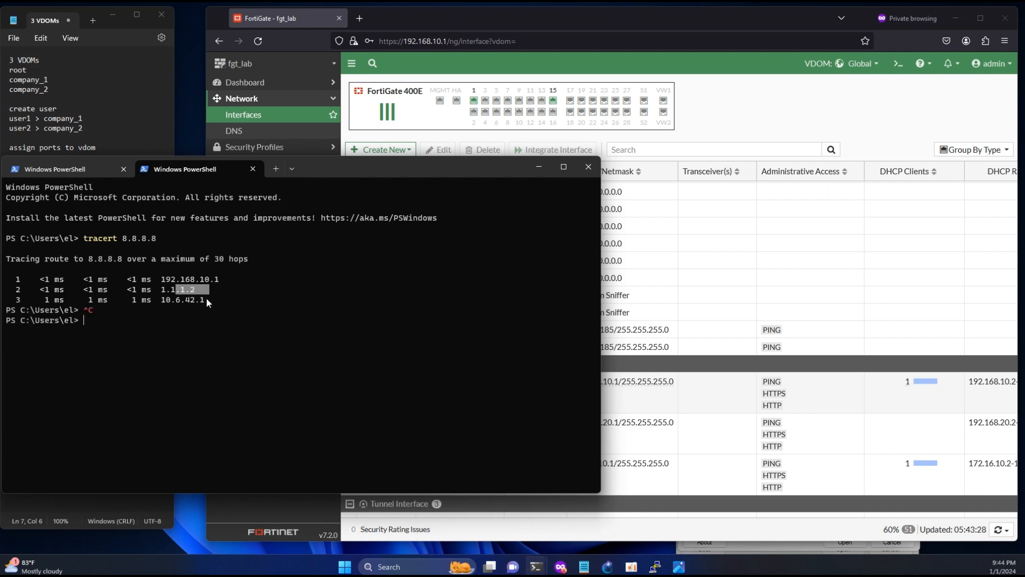
- Disable the wan2 interface through Set Status in Network > Interfaces
click(644, 347)
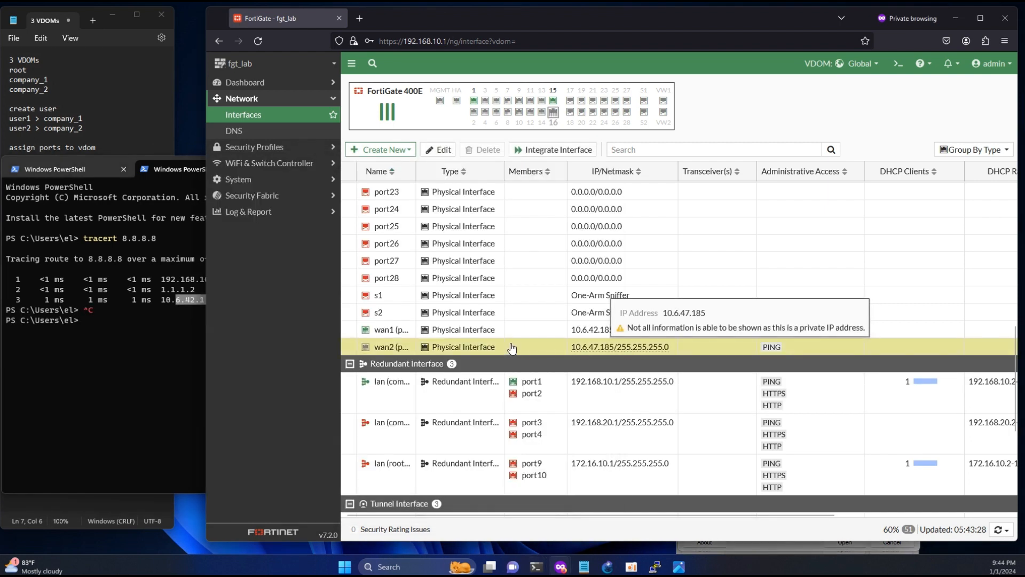
right_click(392, 403)
mouse_move(407, 412)
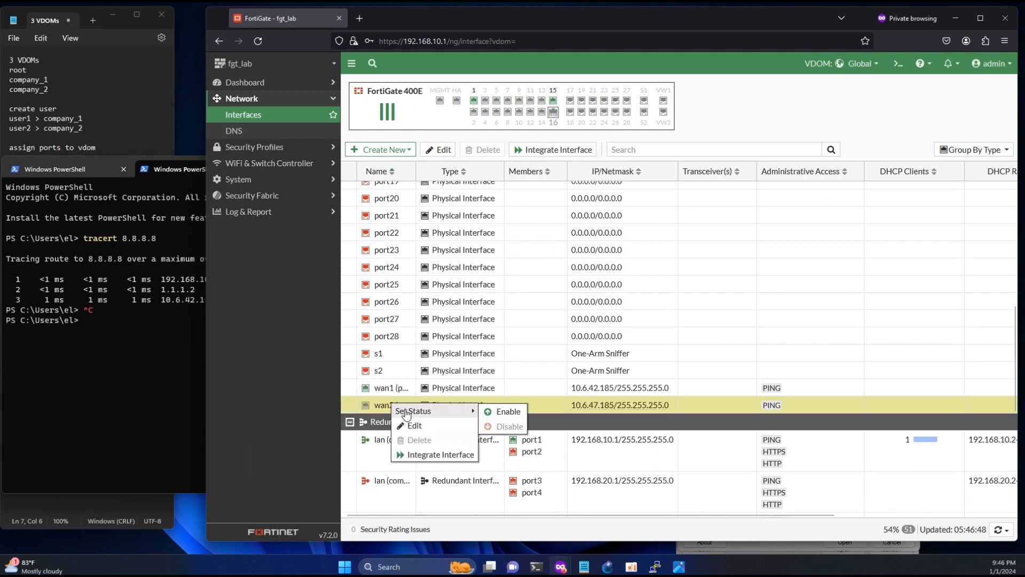
click(485, 413)
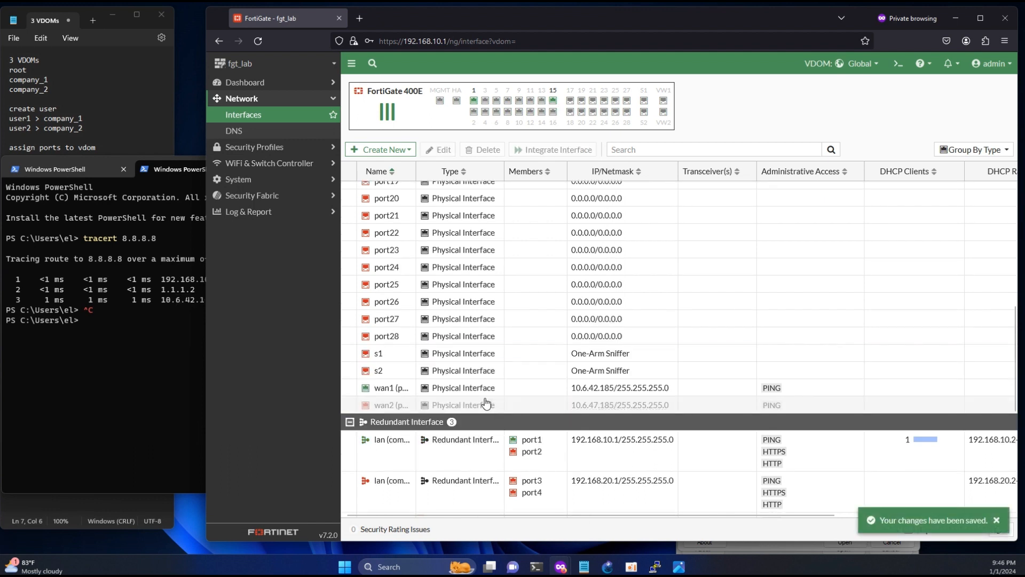
- Log the admin account out of FortiGate
click(876, 64)
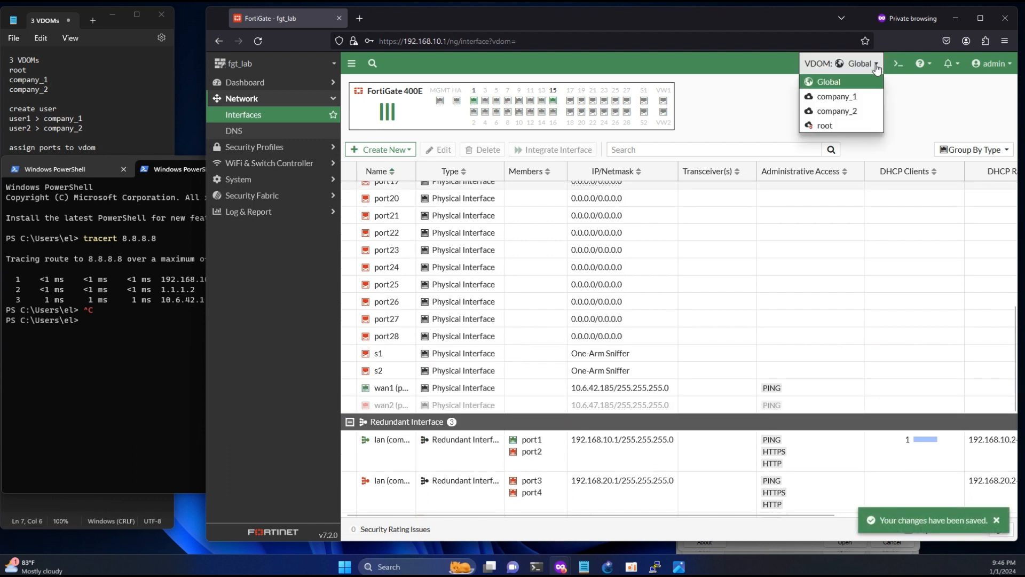
click(993, 64)
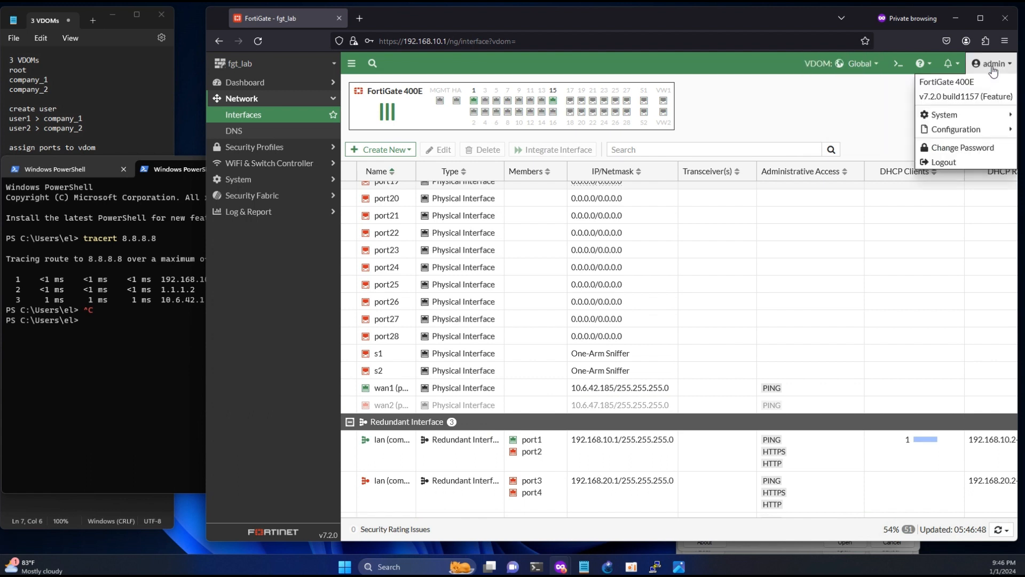
click(953, 161)
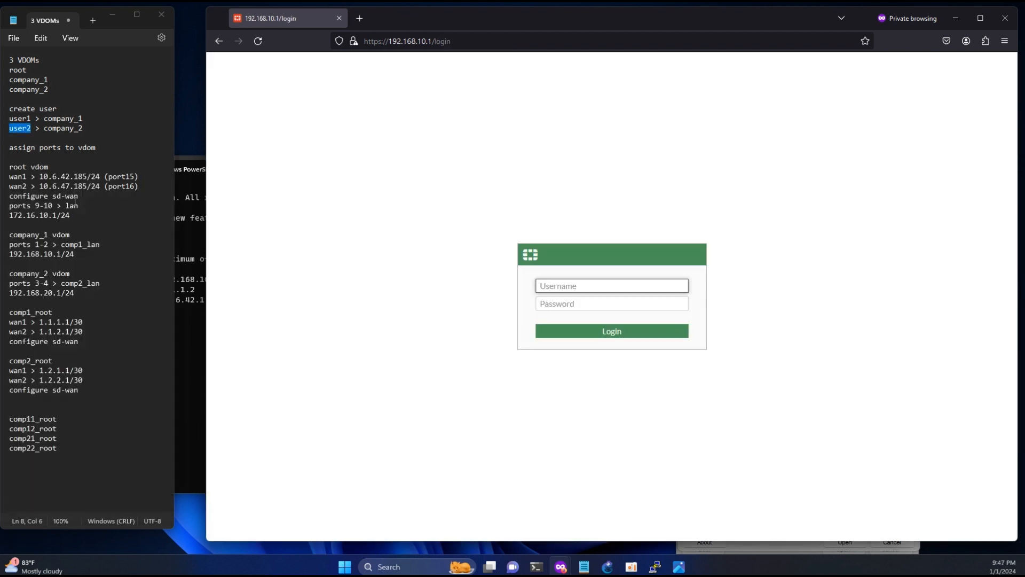
- Run ipconfig to confirm address 192.168.20.2 and gateway 192.168.20.1, checking company_2's entry in the notes
click(63, 254)
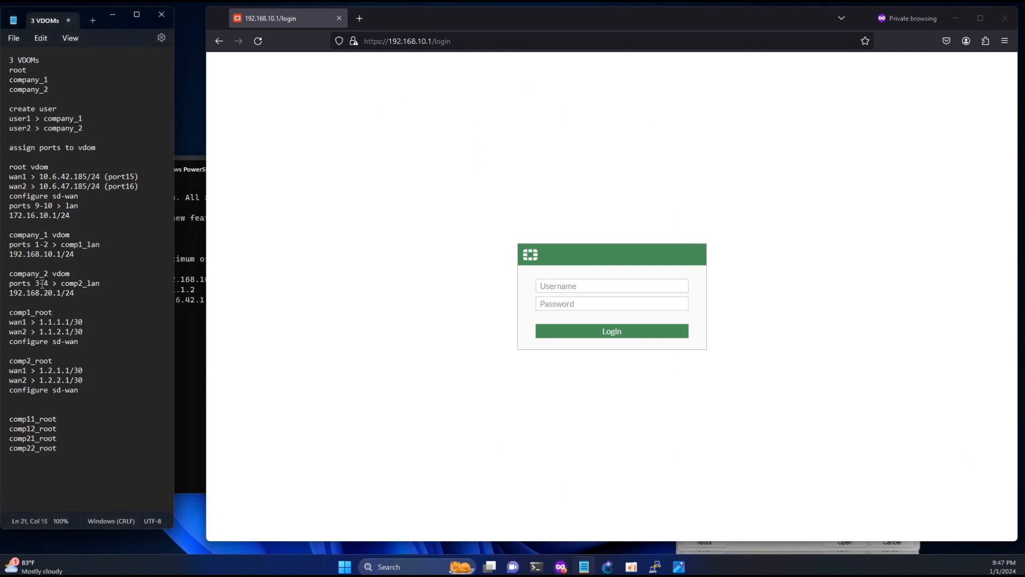
double_click(41, 284)
mouse_move(536, 566)
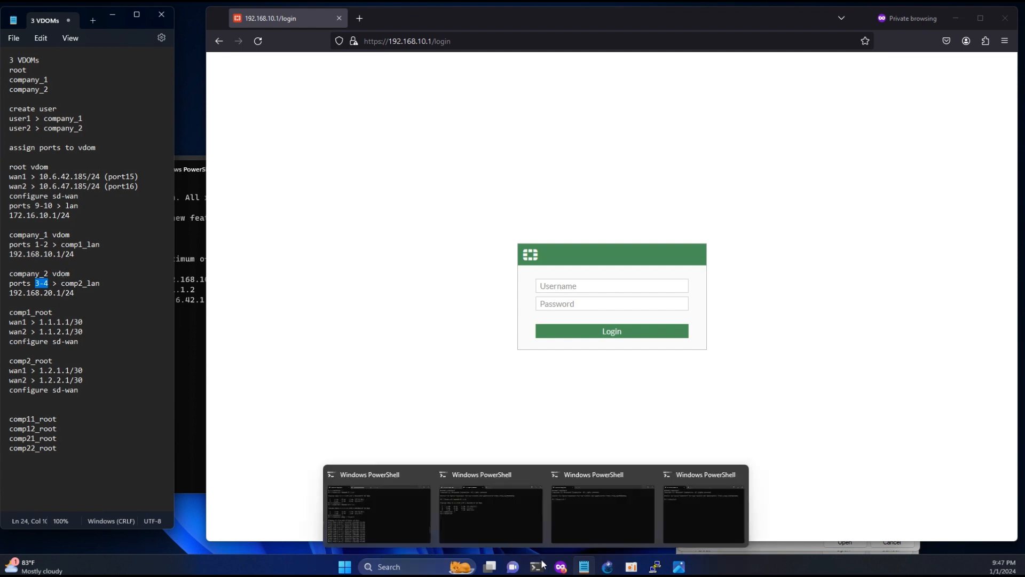
click(505, 524)
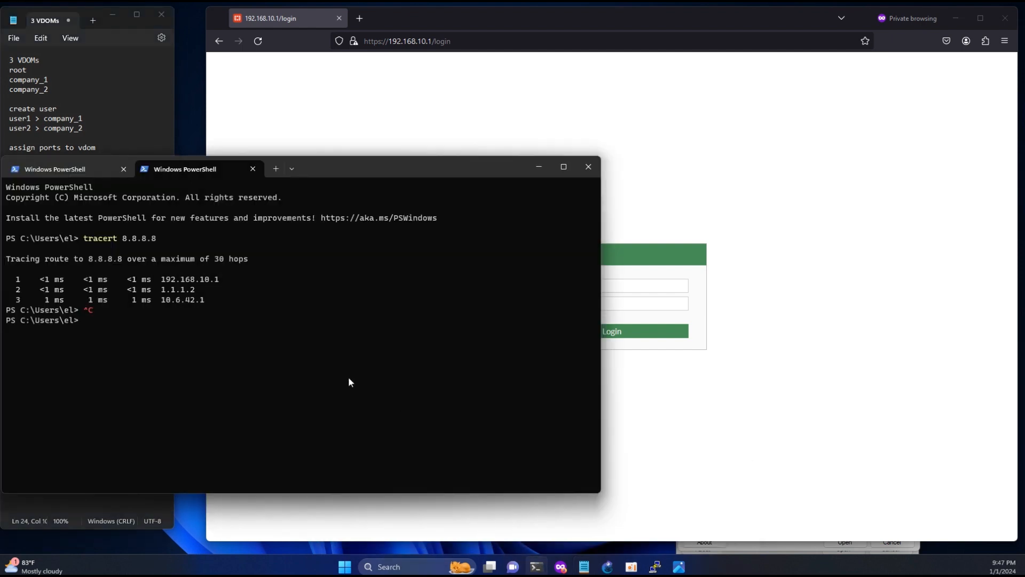
text(ipconfig)
key(Return)
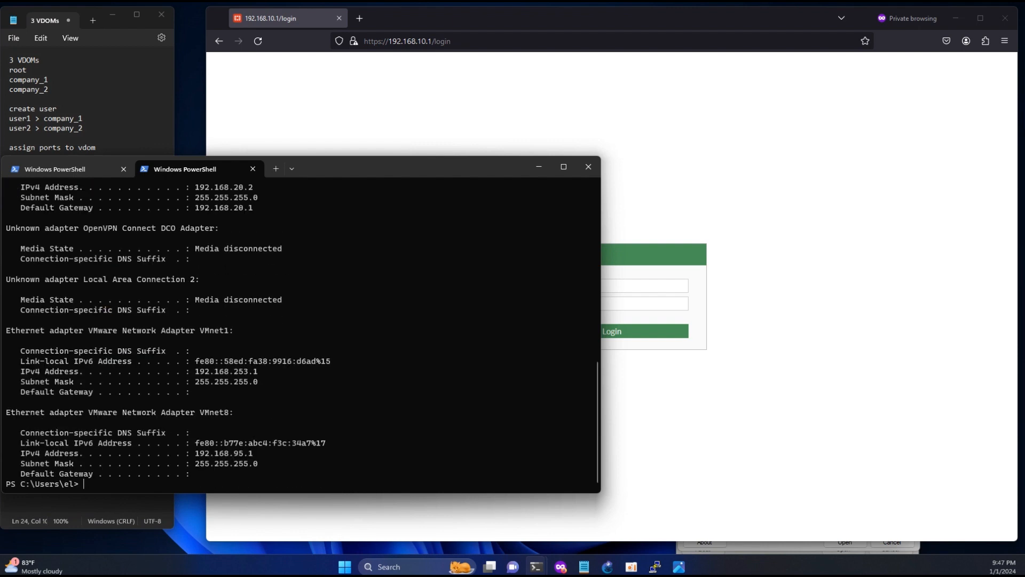
click(101, 118)
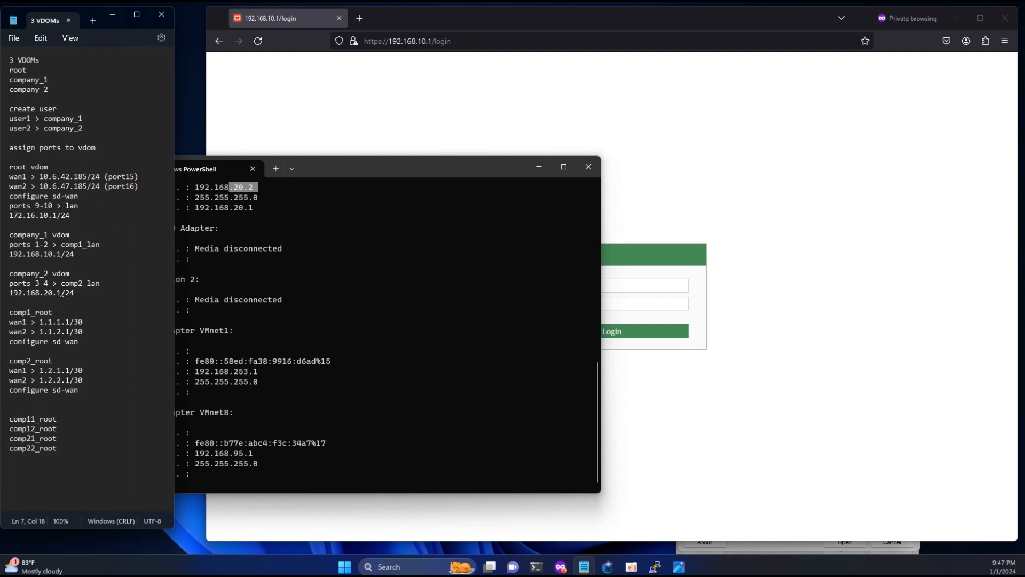
drag(62, 292, 11, 294)
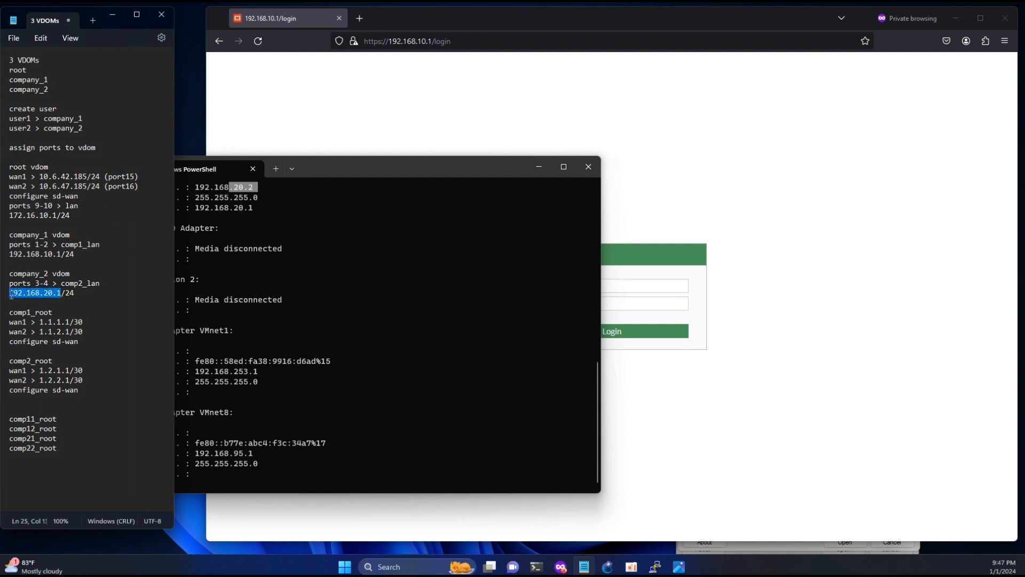
- Browse to 192.168.20.1 and accept the self-signed certificate warning
click(395, 41)
click(428, 41)
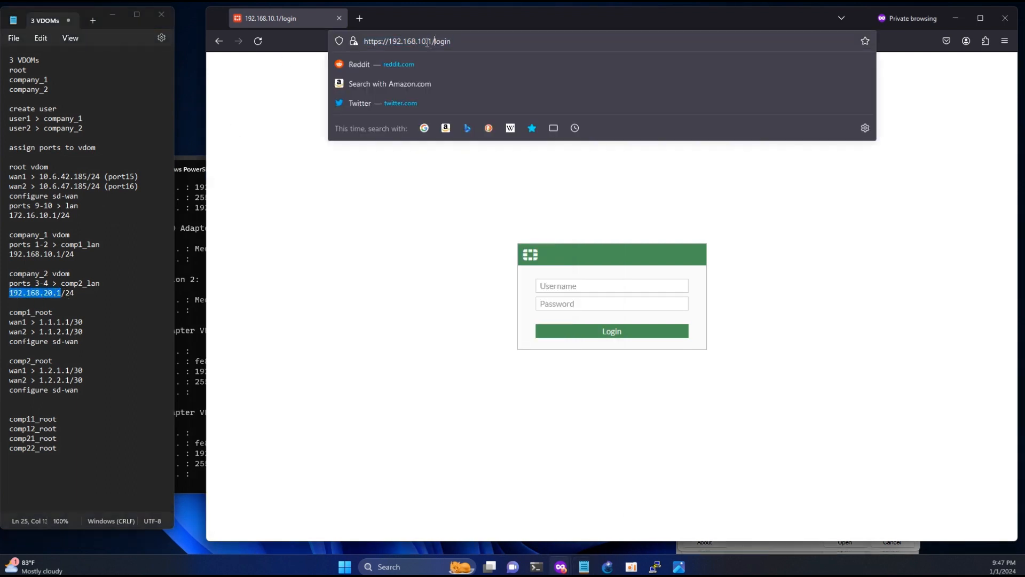
key(BackSpace)
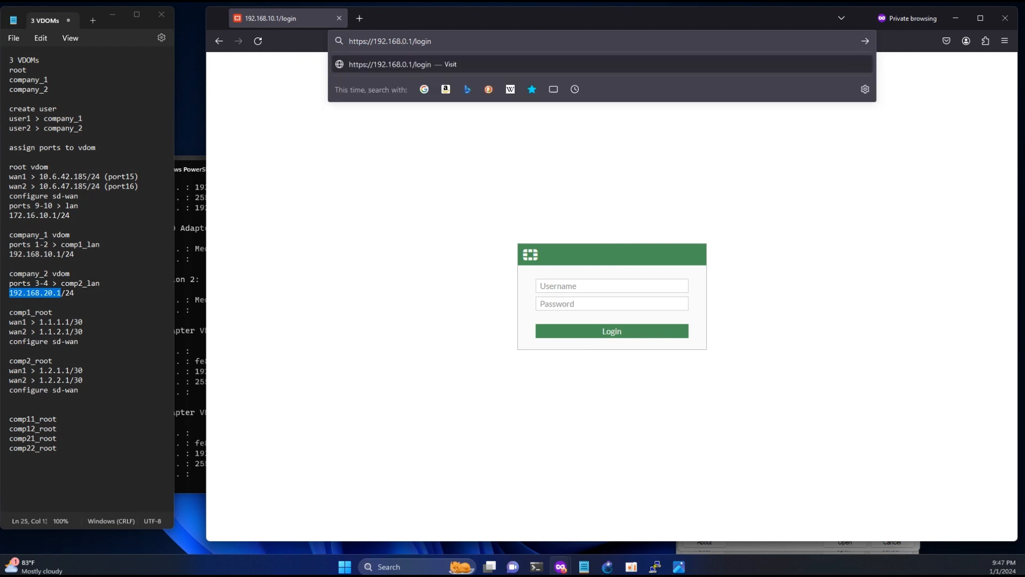
text(2)
key(Return)
click(802, 351)
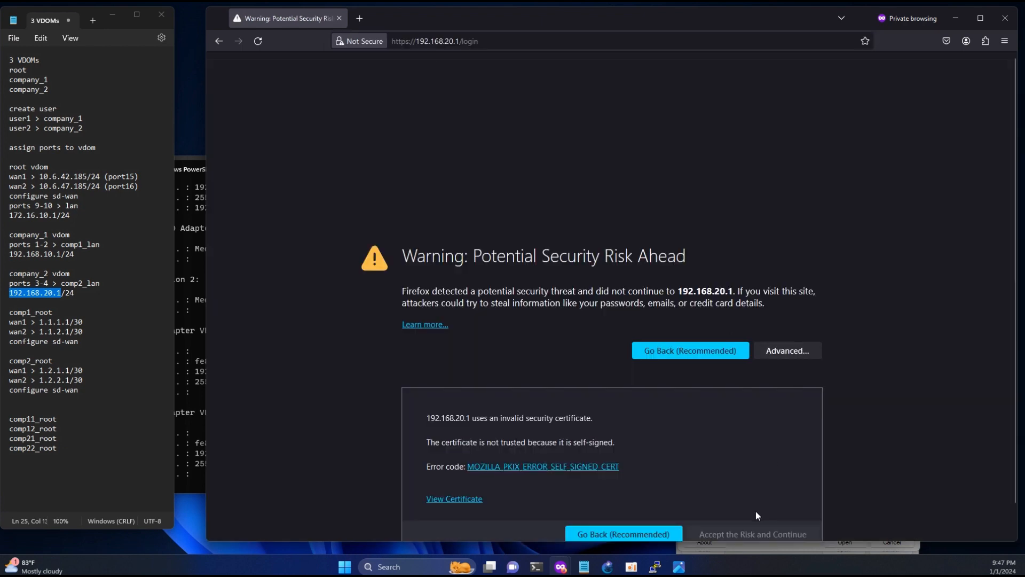
click(755, 534)
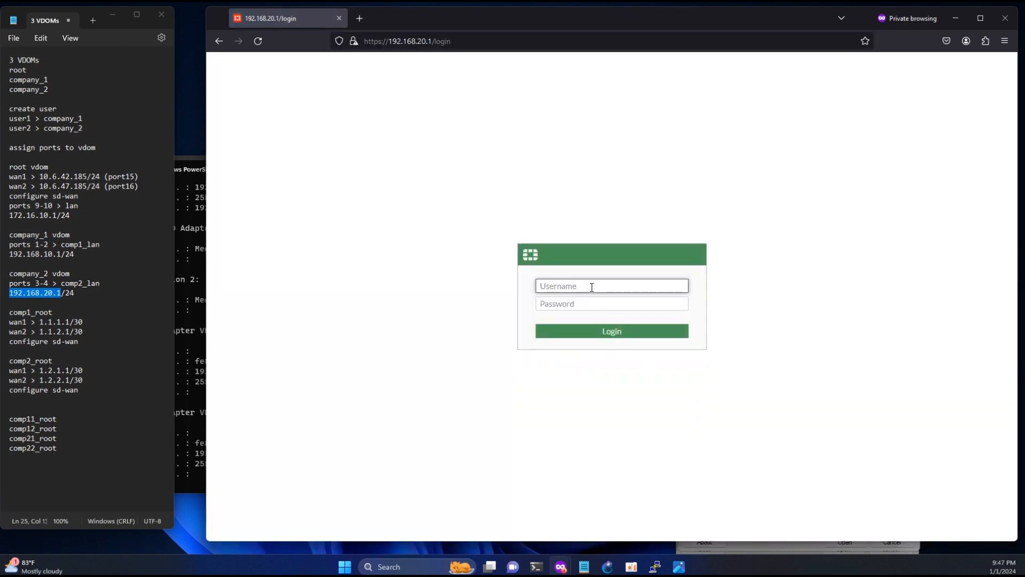
- Log in as the company_2 user and finish setup with the Optimal dashboard
text(user2)
key(Tab)
text(admin)
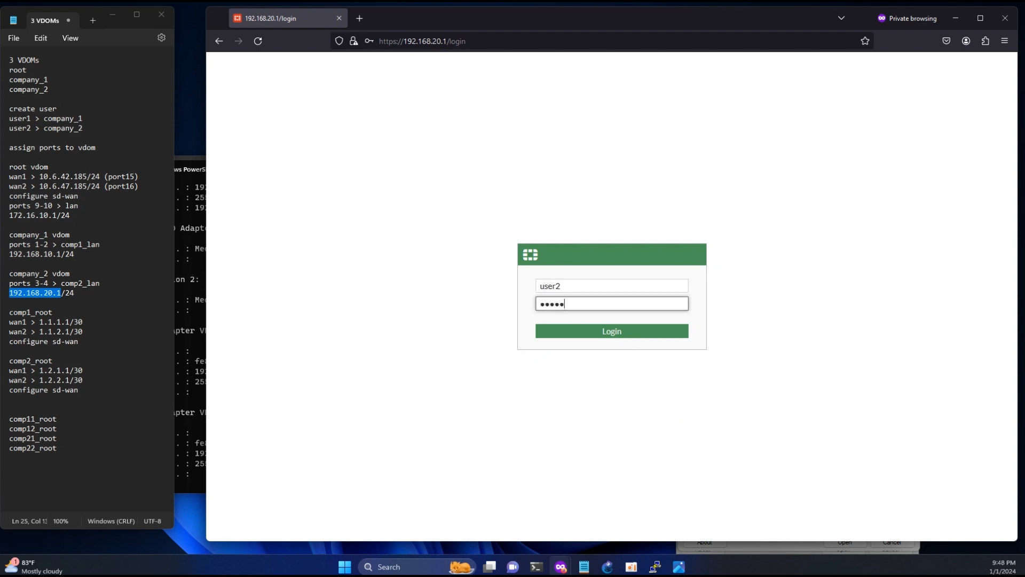
key(Return)
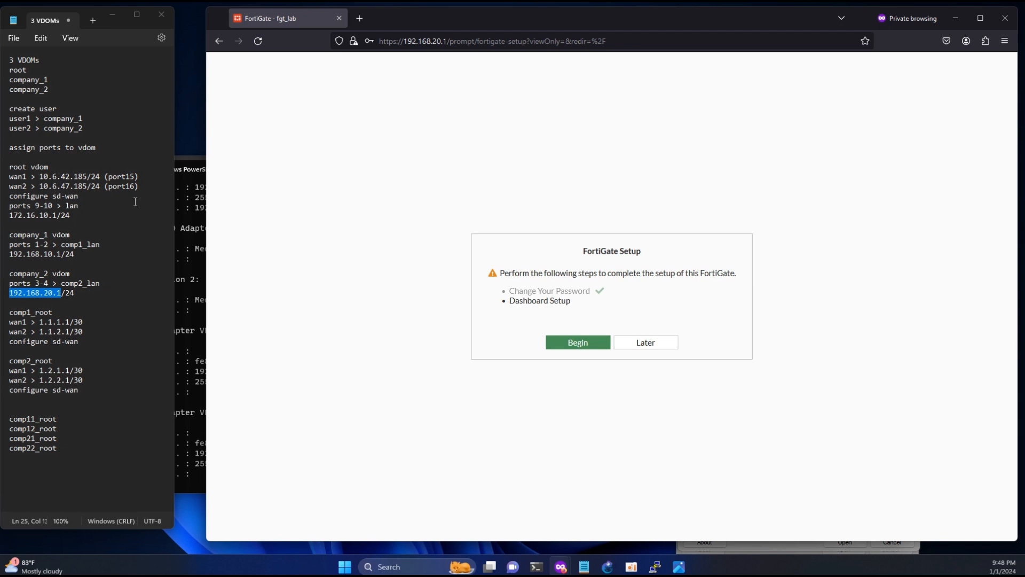
click(587, 344)
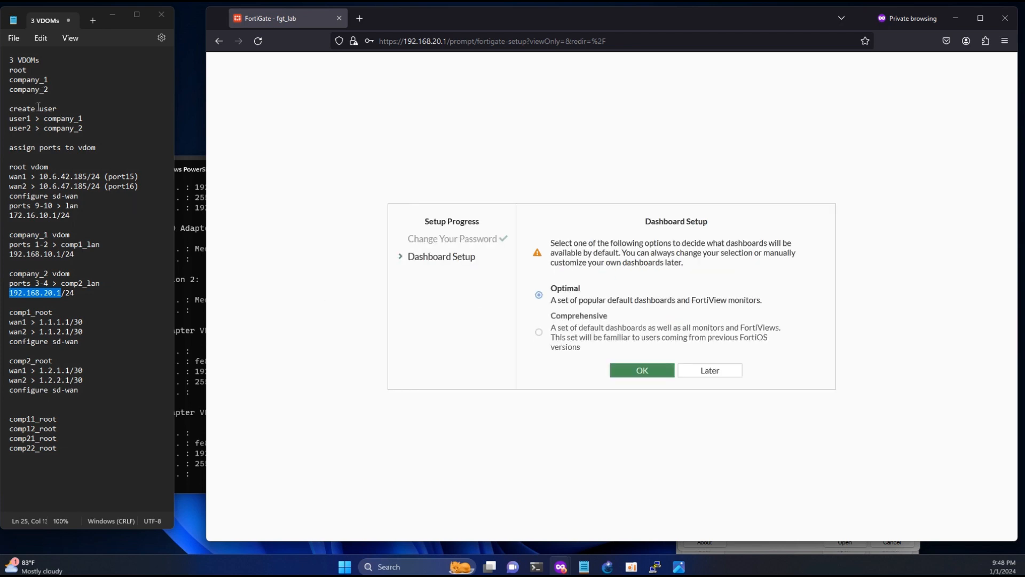
drag(14, 128, 31, 128)
click(641, 372)
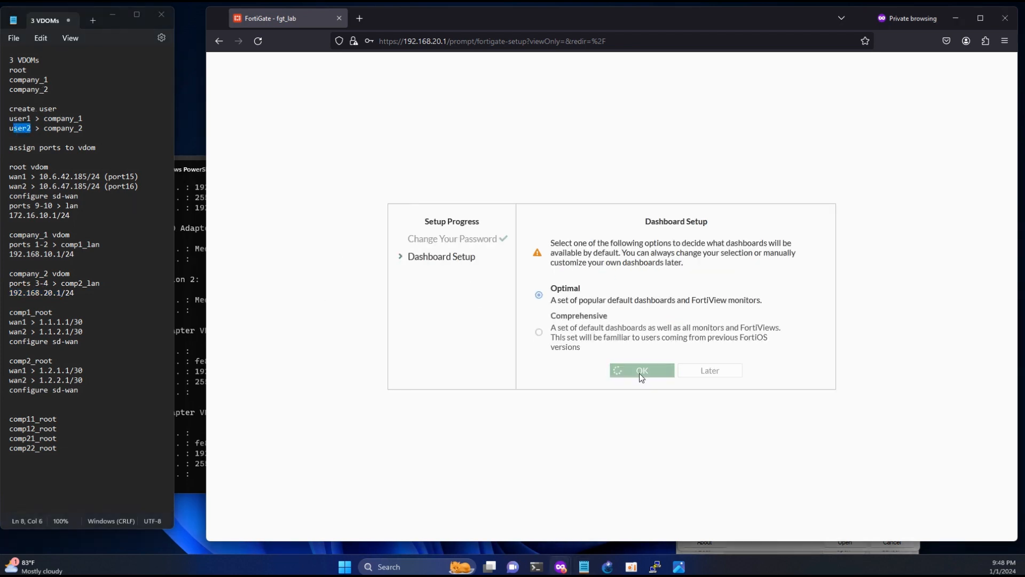
click(645, 434)
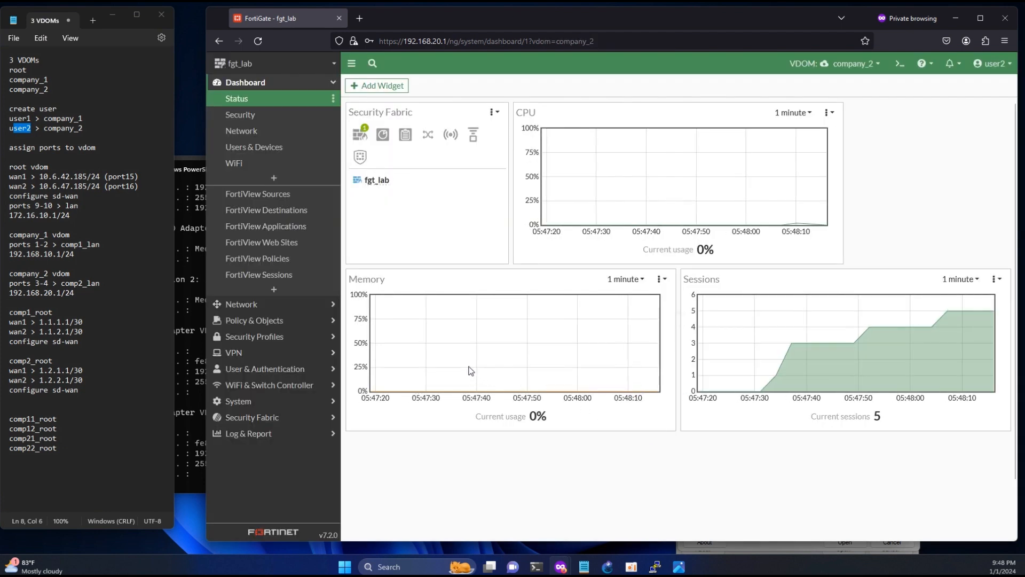
- Review company_2's interfaces (lan at 192.168.20.1, comp21_root and comp22_root links), then go to SD-WAN
click(266, 304)
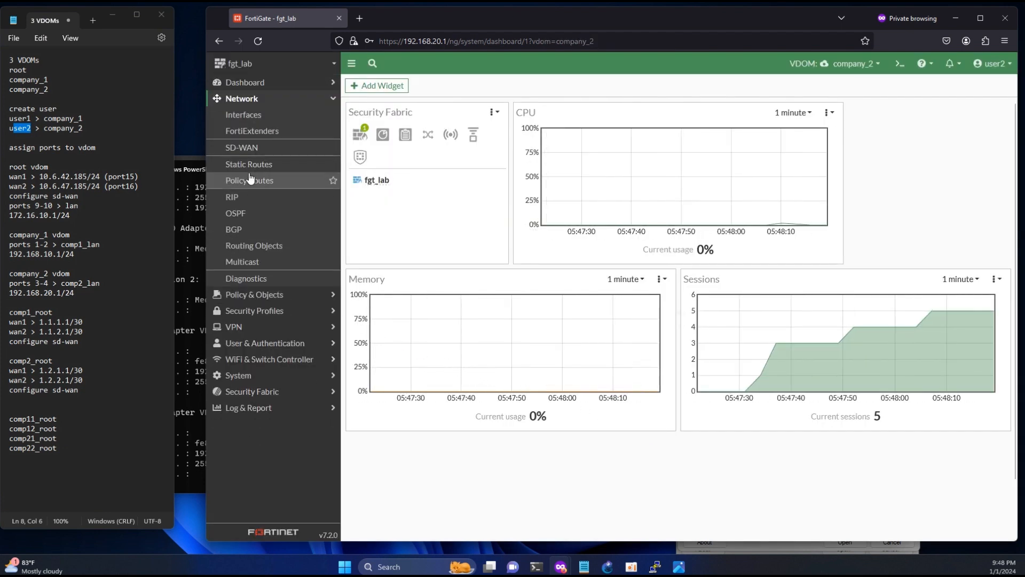
click(249, 114)
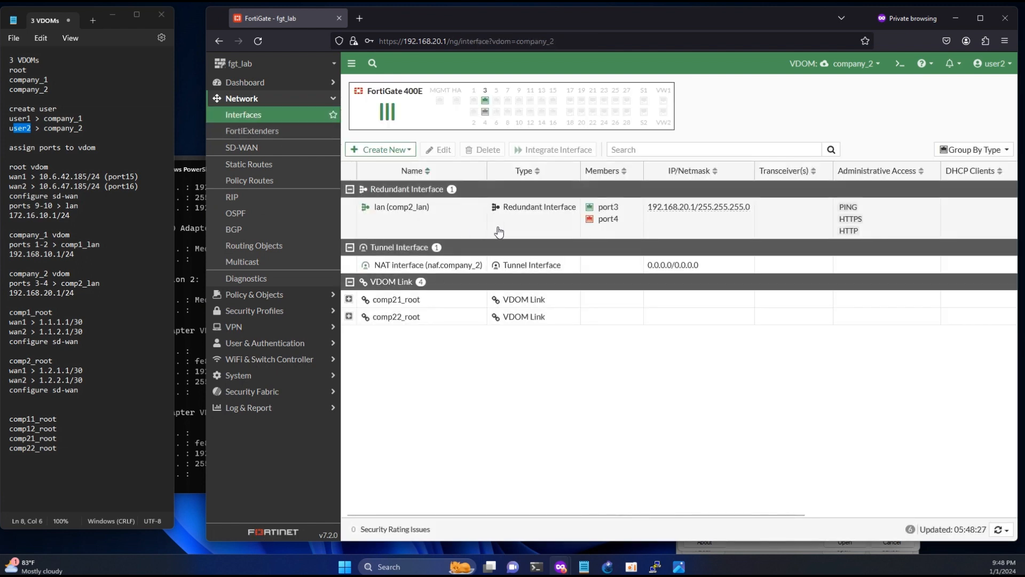
drag(750, 209, 713, 211)
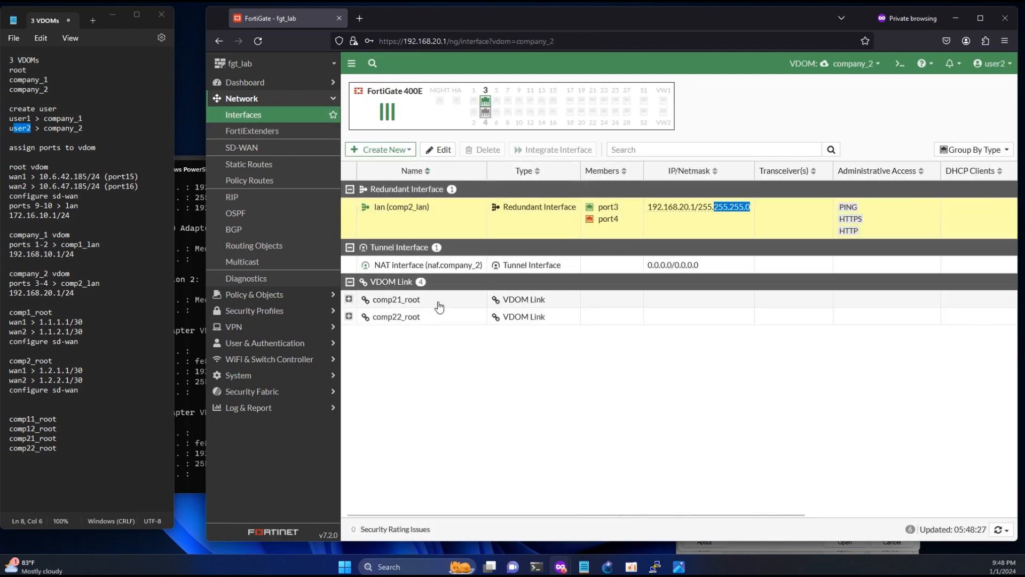
click(422, 319)
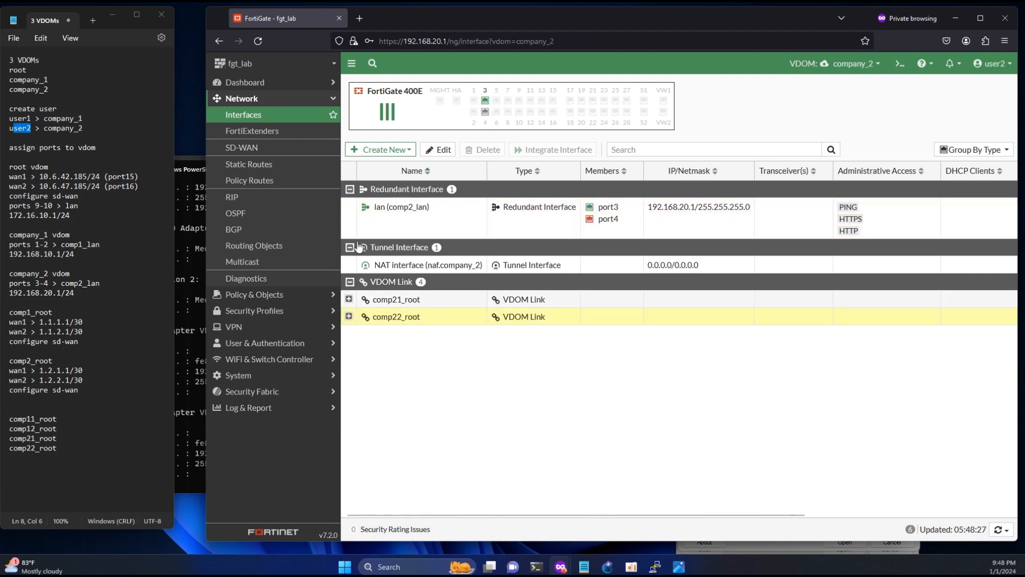
click(245, 147)
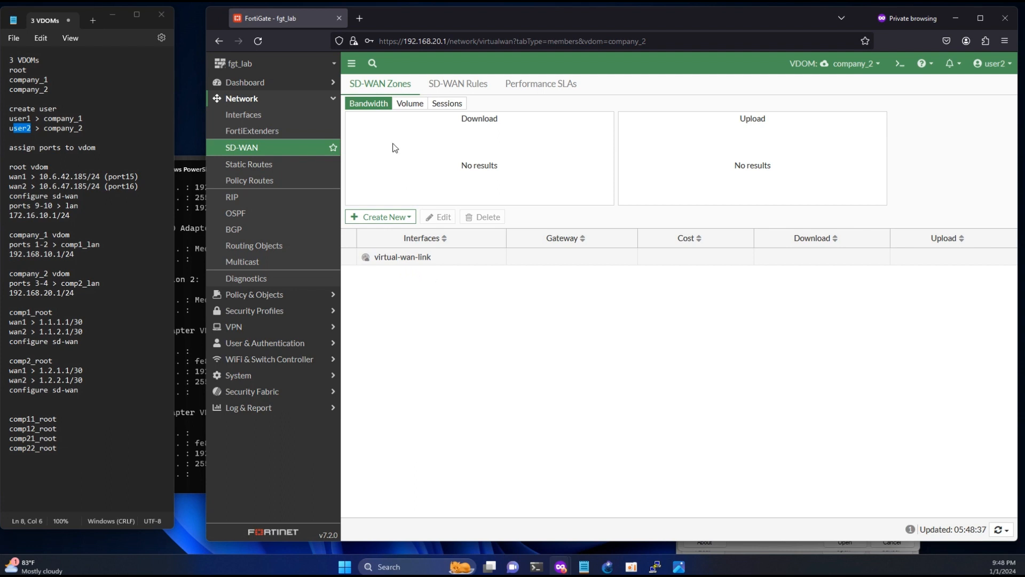
- Create a new SD-WAN zone named comp2_wan
click(383, 217)
click(385, 246)
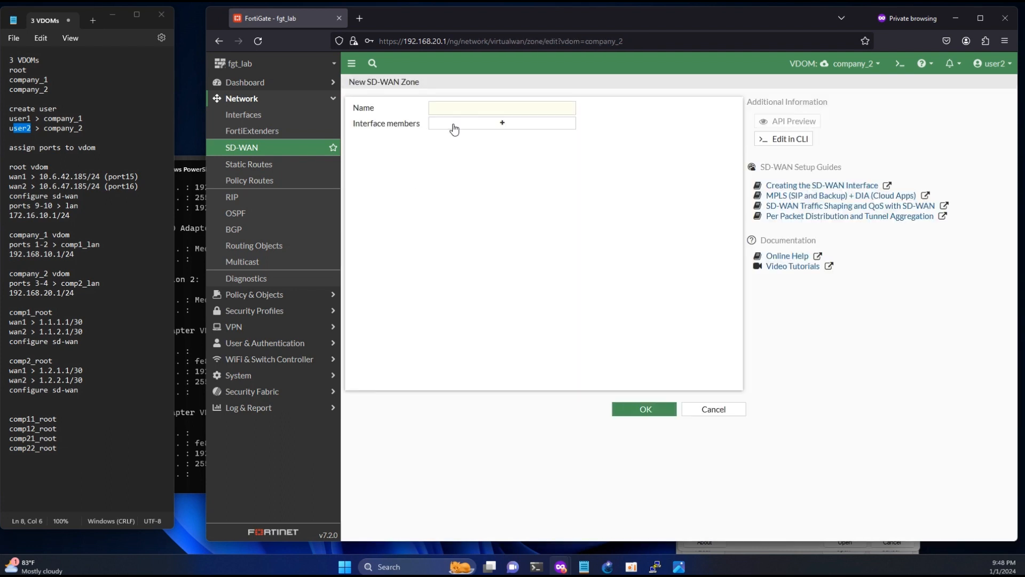
click(466, 107)
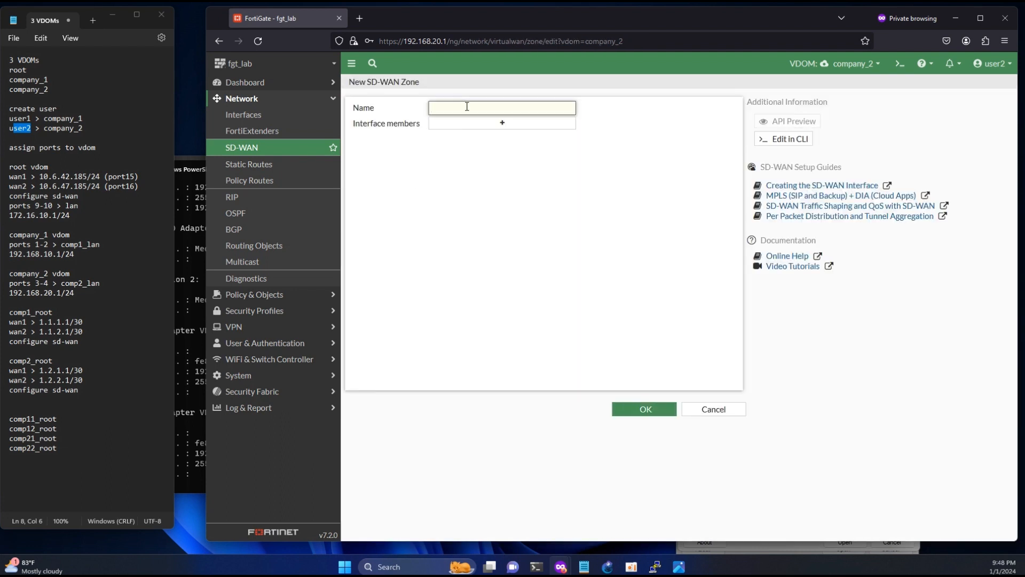
text(comp2_wan)
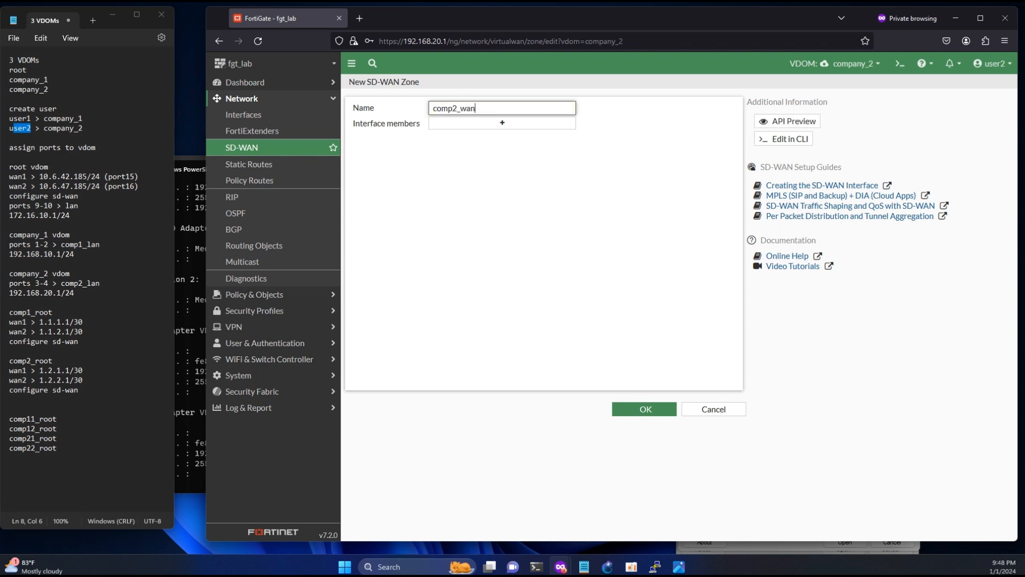
click(614, 408)
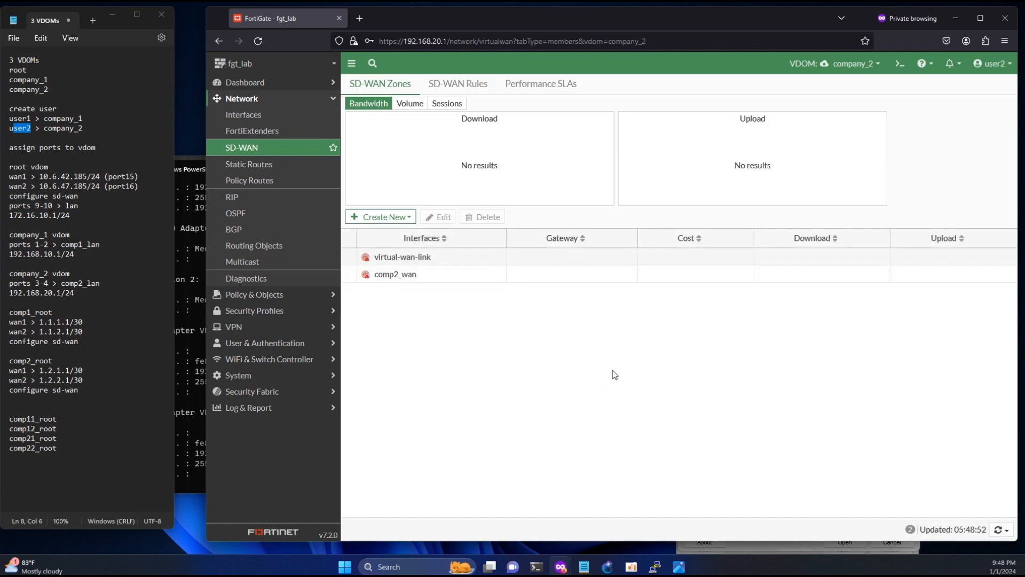
- Start a new SD-WAN member using interface comp21_root0 in zone comp2_wan
click(375, 217)
click(380, 229)
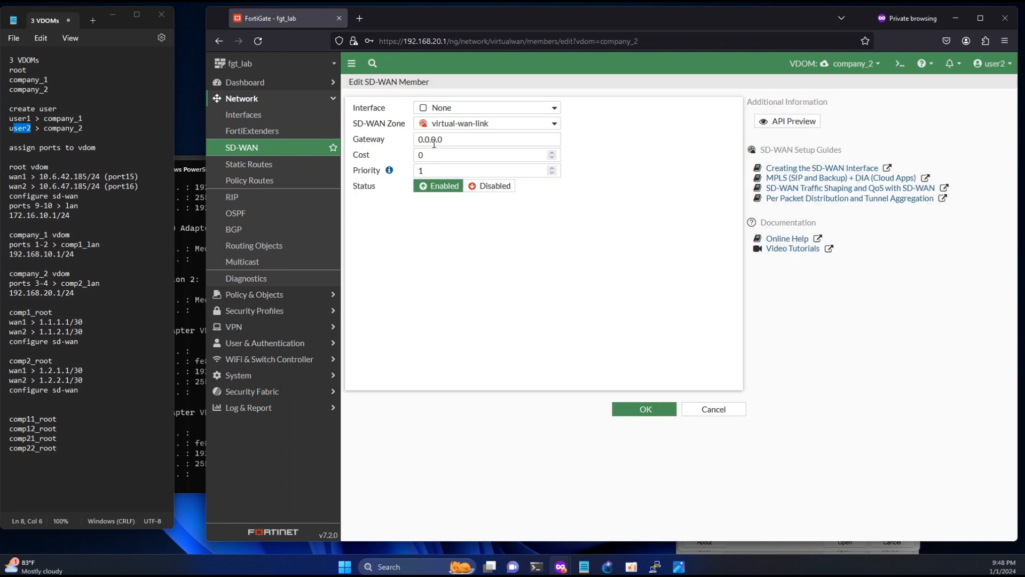
click(456, 108)
click(457, 139)
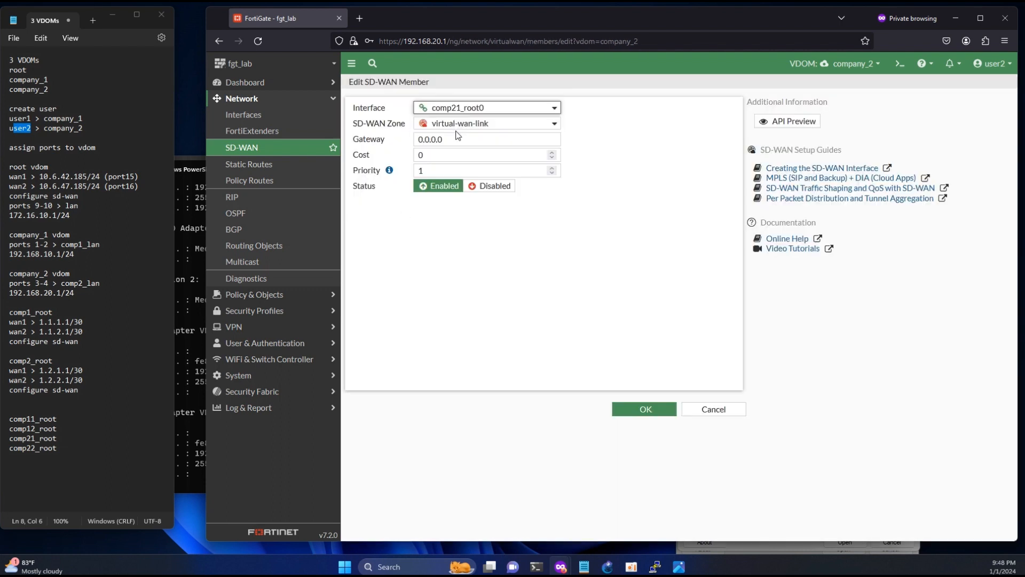
click(452, 140)
click(470, 124)
click(461, 153)
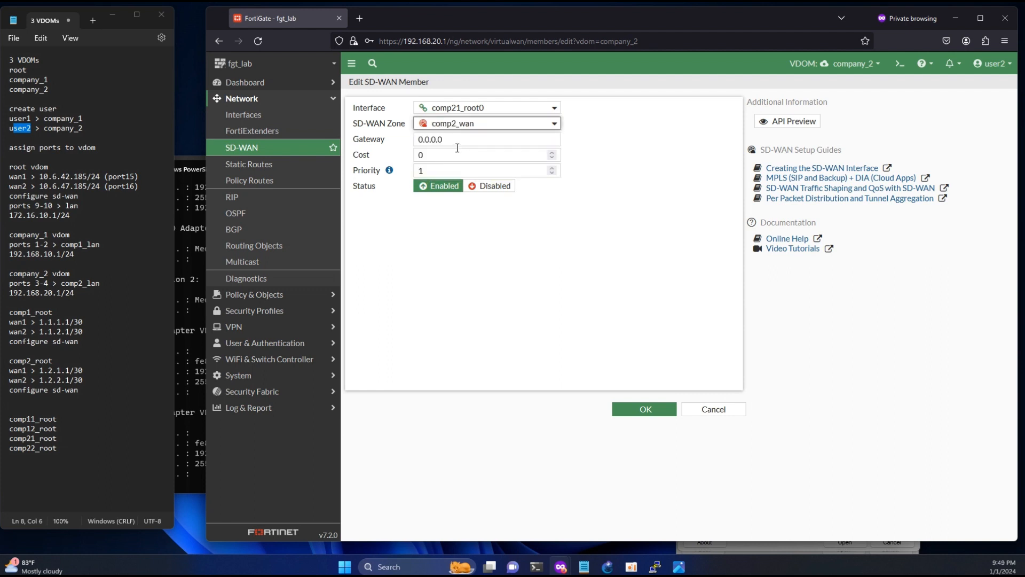
- Set the member's gateway to 1.2.1.2, copying the prefix from the notes
drag(83, 370, 41, 374)
click(57, 372)
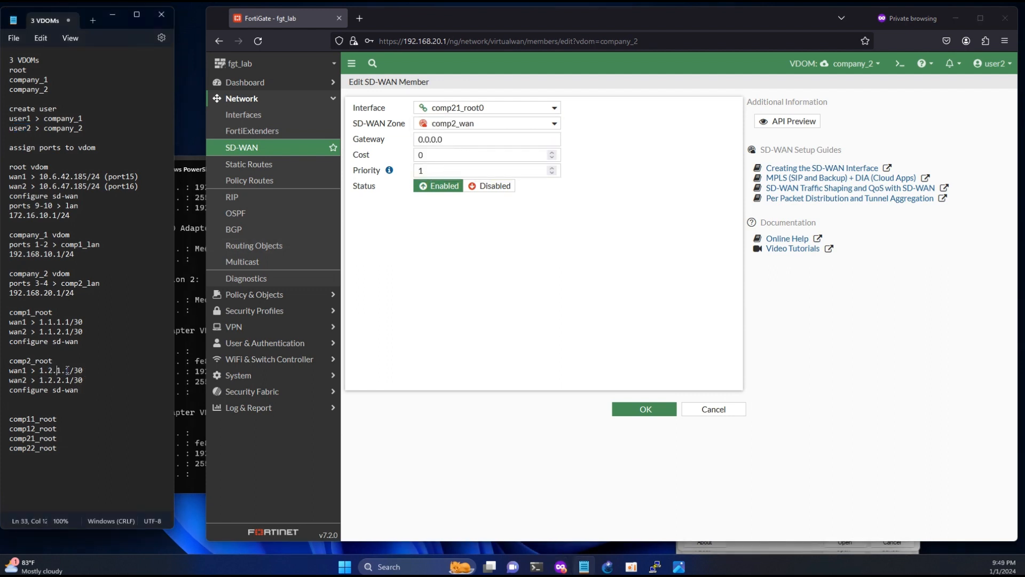
drag(69, 370, 46, 371)
click(43, 370)
triple_click(464, 139)
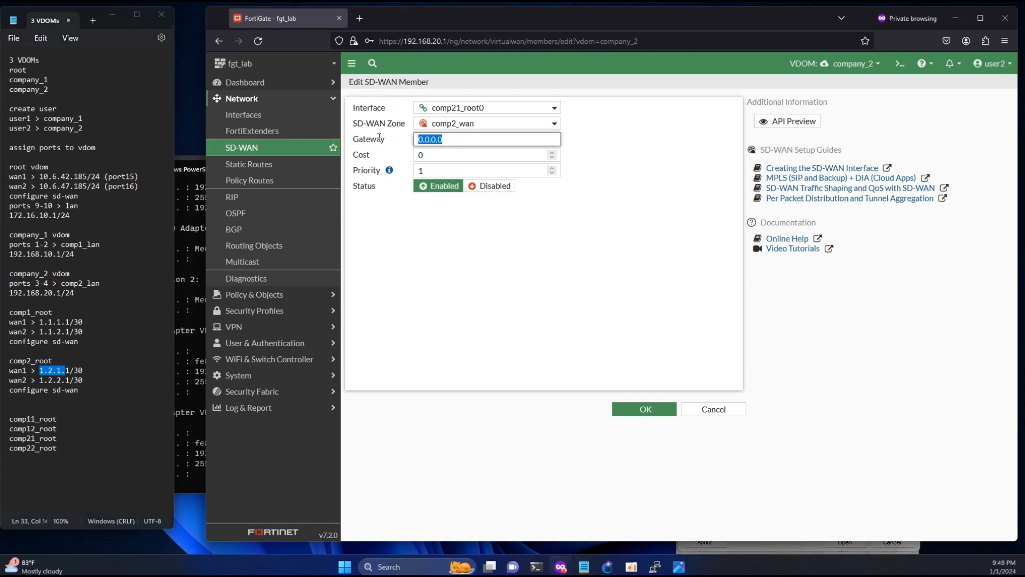
text(1.2.1.)
text(2)
- Save comp21_root0, then add comp22_root0 to the comp2_wan zone with a gateway address
click(643, 410)
click(373, 225)
click(374, 230)
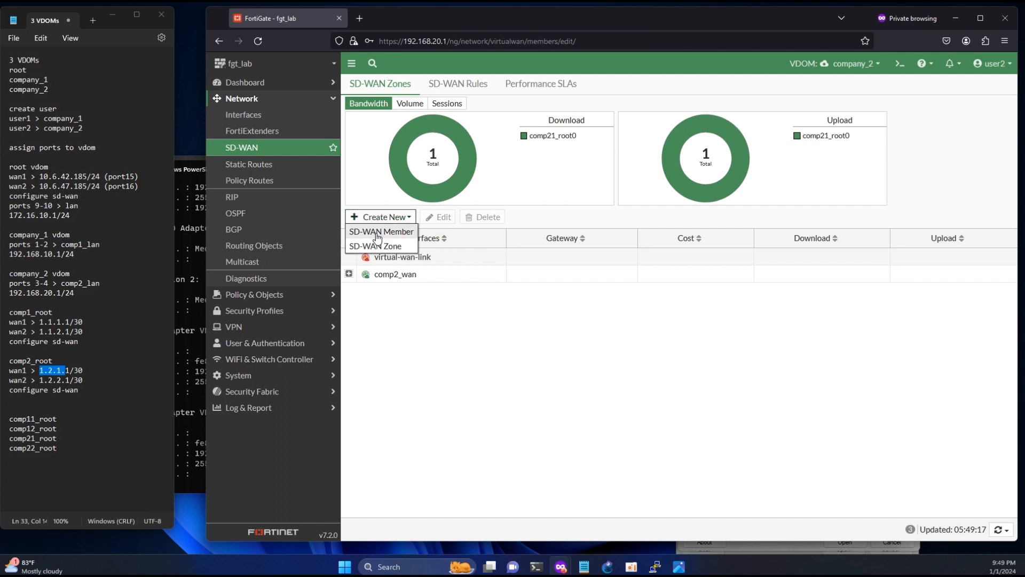
click(458, 109)
click(463, 139)
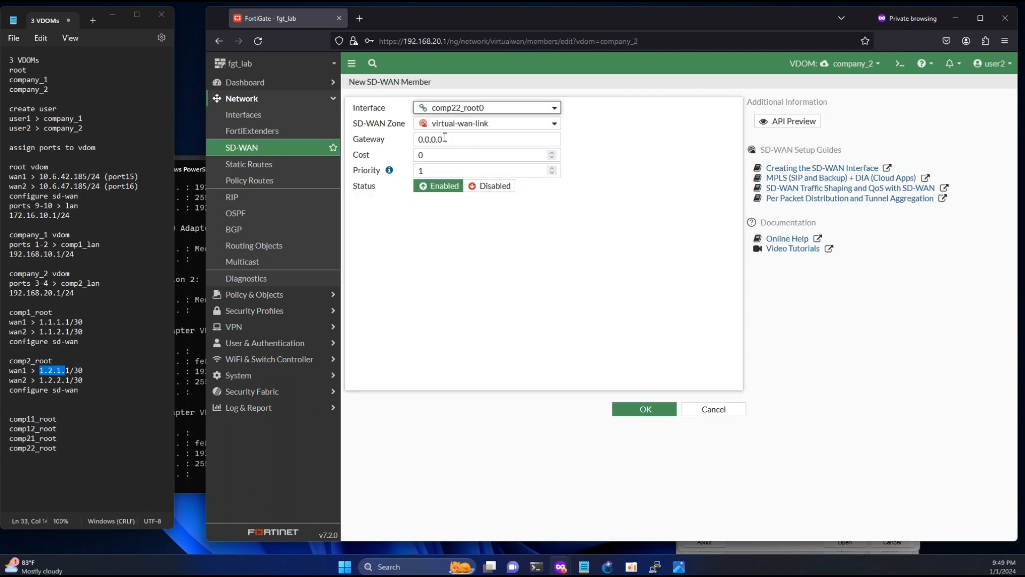
click(462, 124)
click(456, 154)
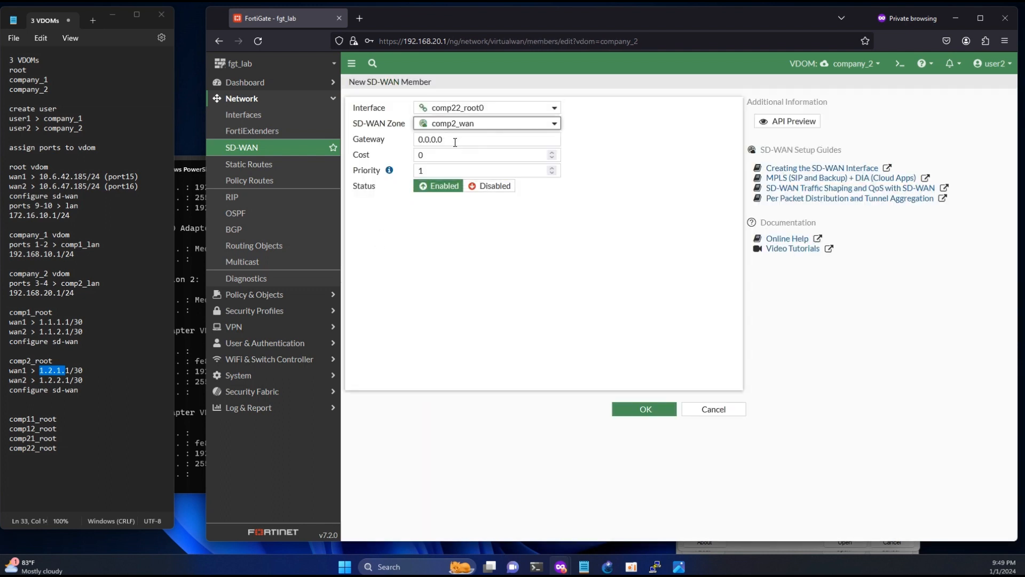
double_click(454, 139)
text(1.2.1.)
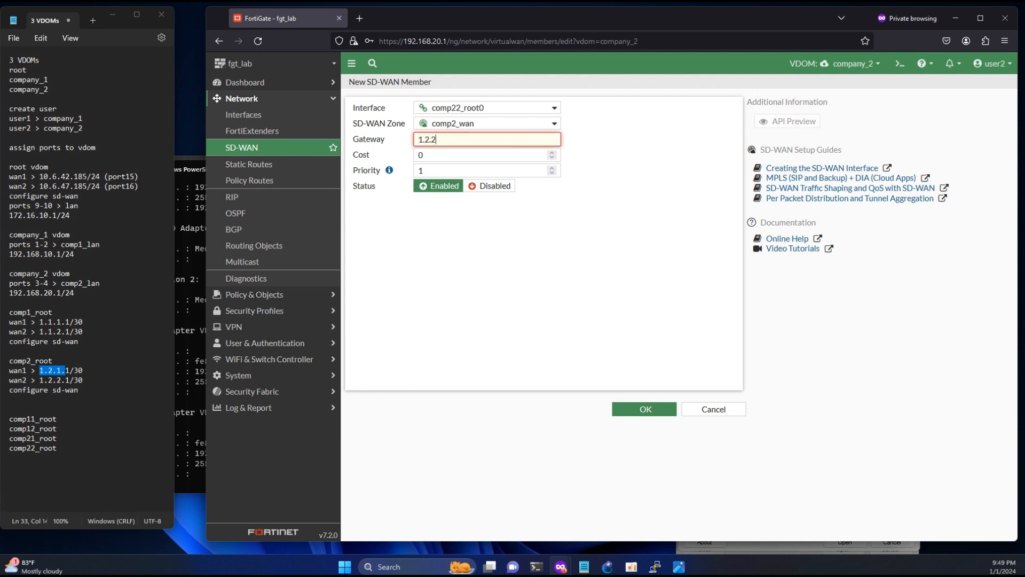
text(.2)
click(645, 408)
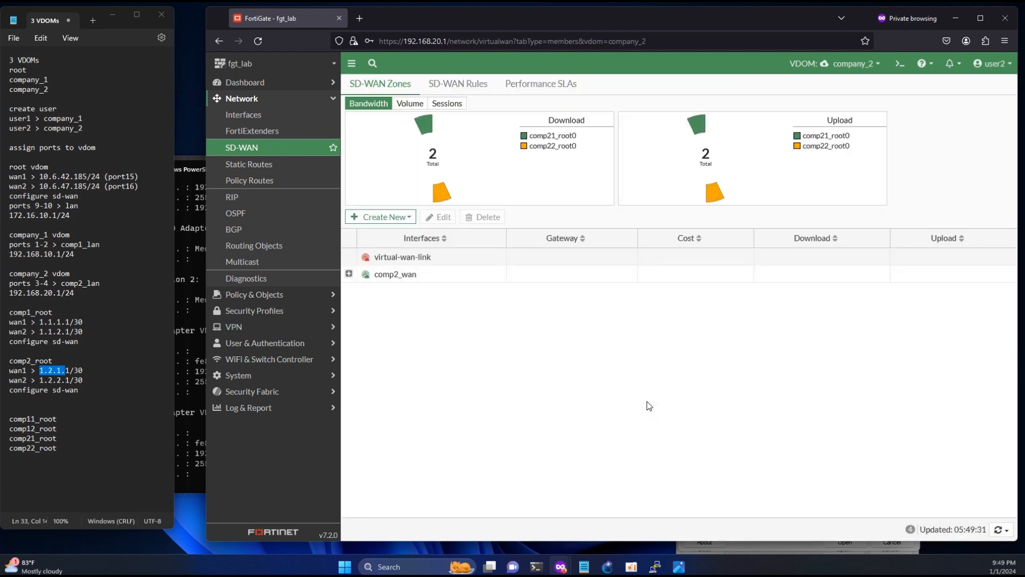
click(253, 166)
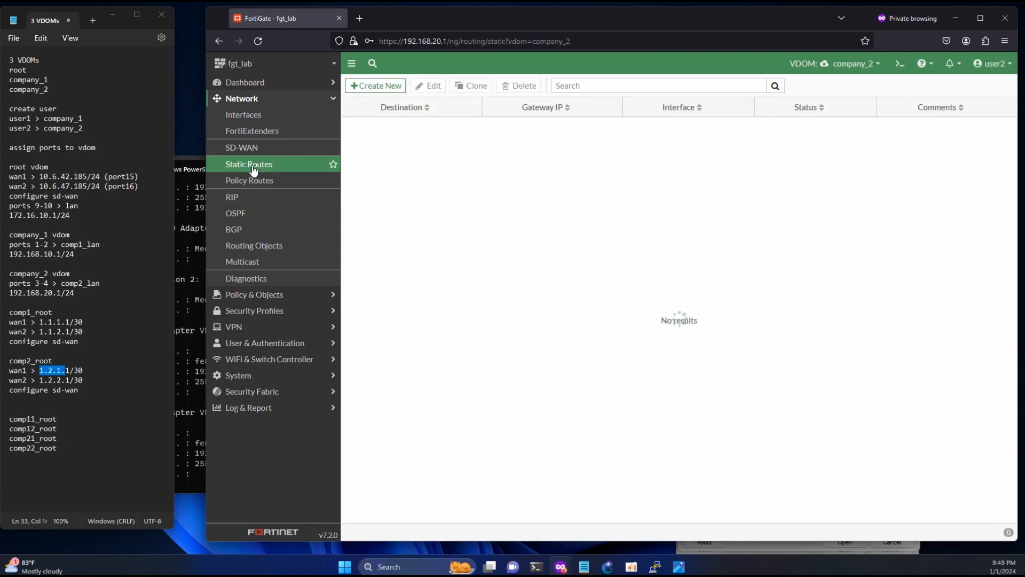
- Create a 0.0.0.0/0 default static route through the comp2_wan zone
click(380, 86)
click(529, 155)
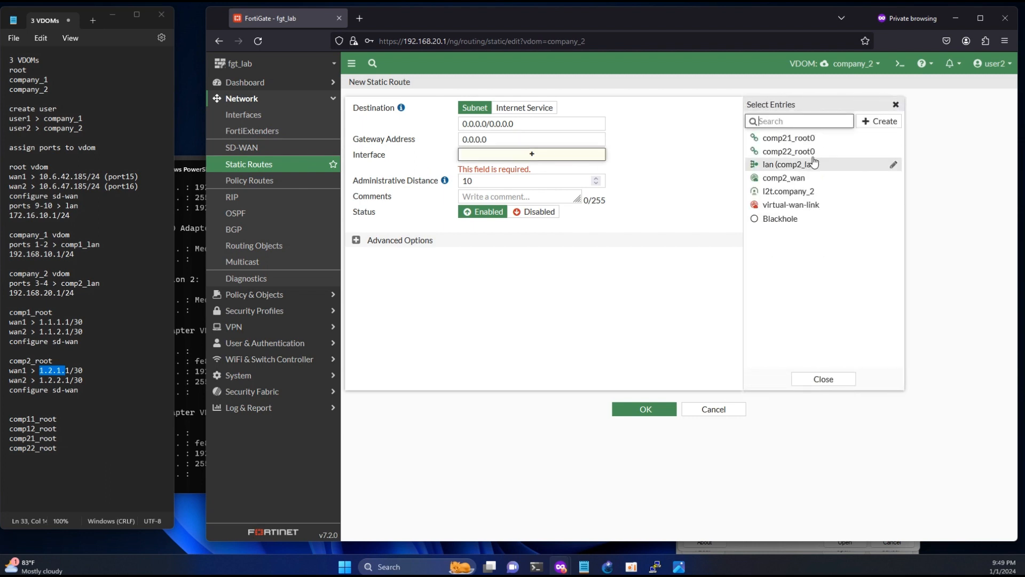
mouse_move(786, 181)
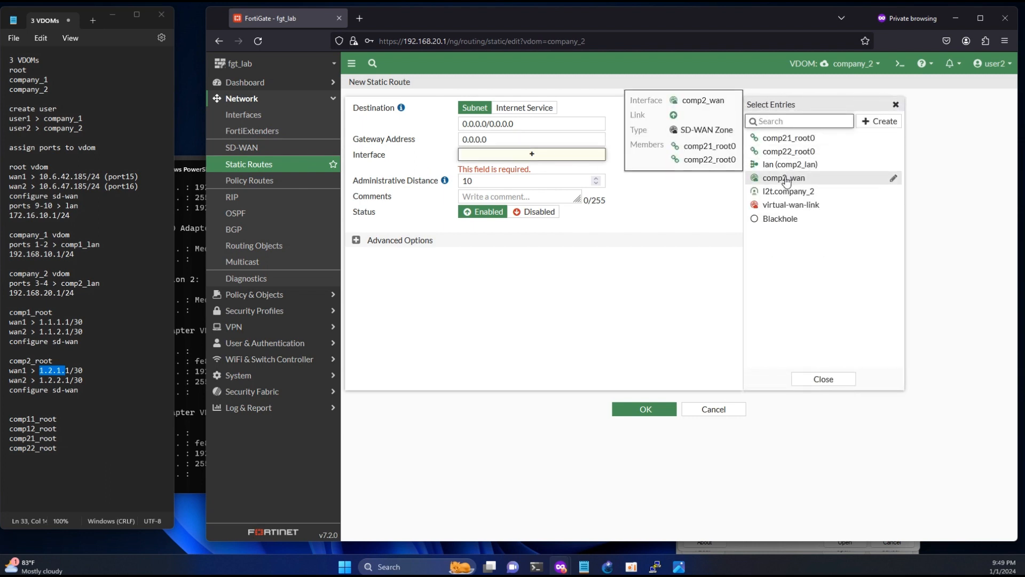
click(786, 179)
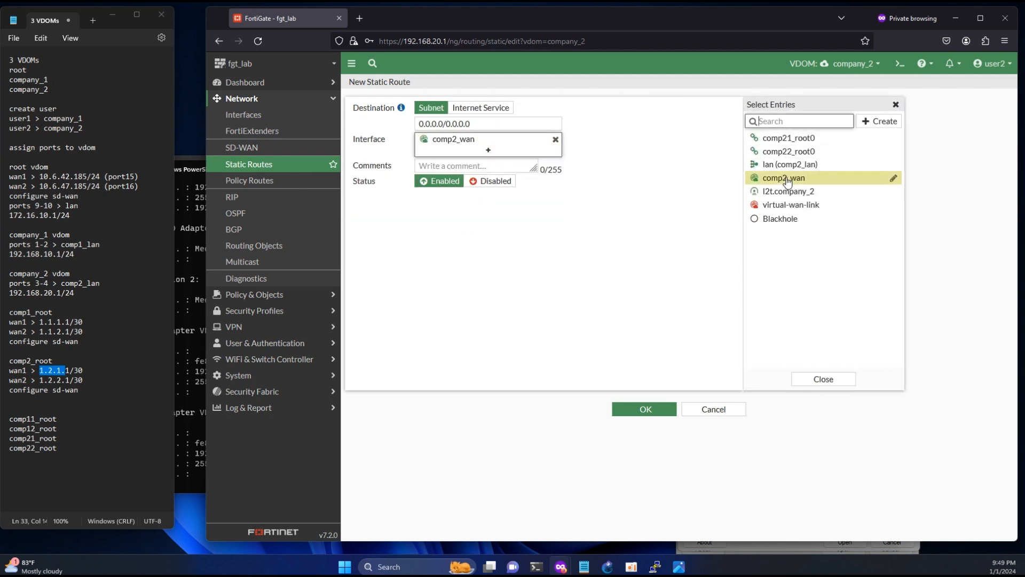
click(662, 412)
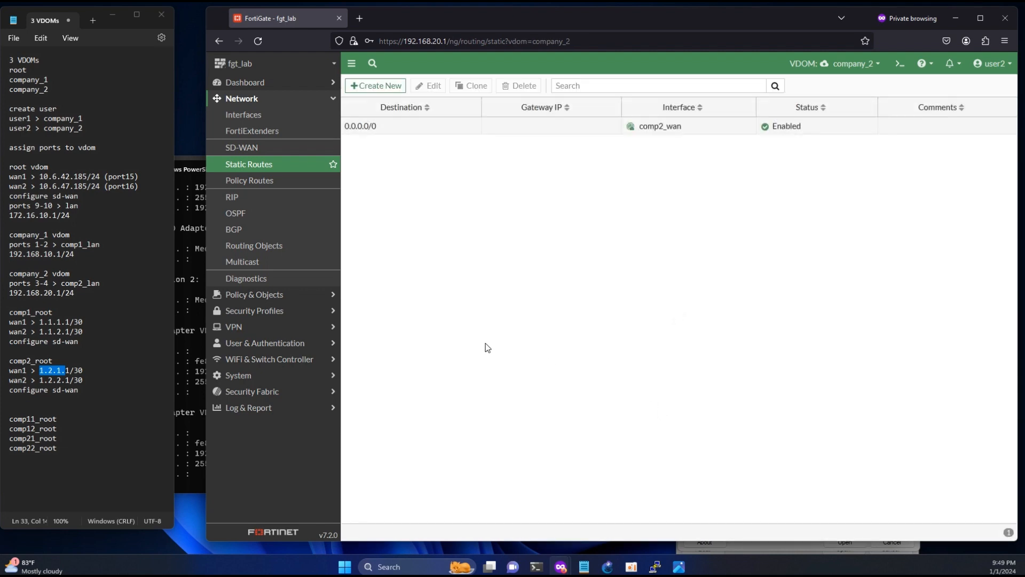
- Restart the continuous ping to 8.8.8.8 in PowerShell
mouse_move(540, 572)
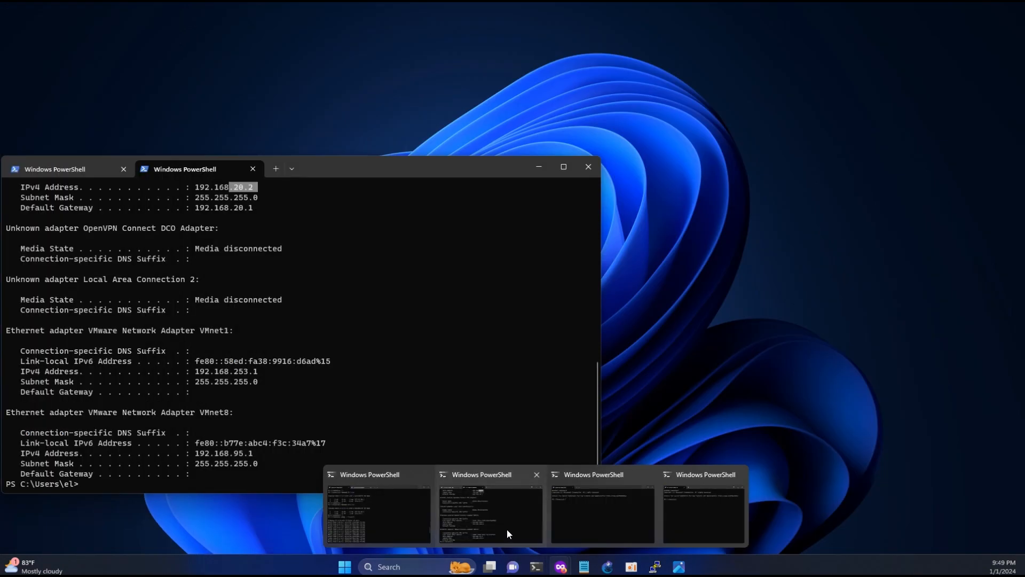
click(372, 512)
key(Return)
key(Return)
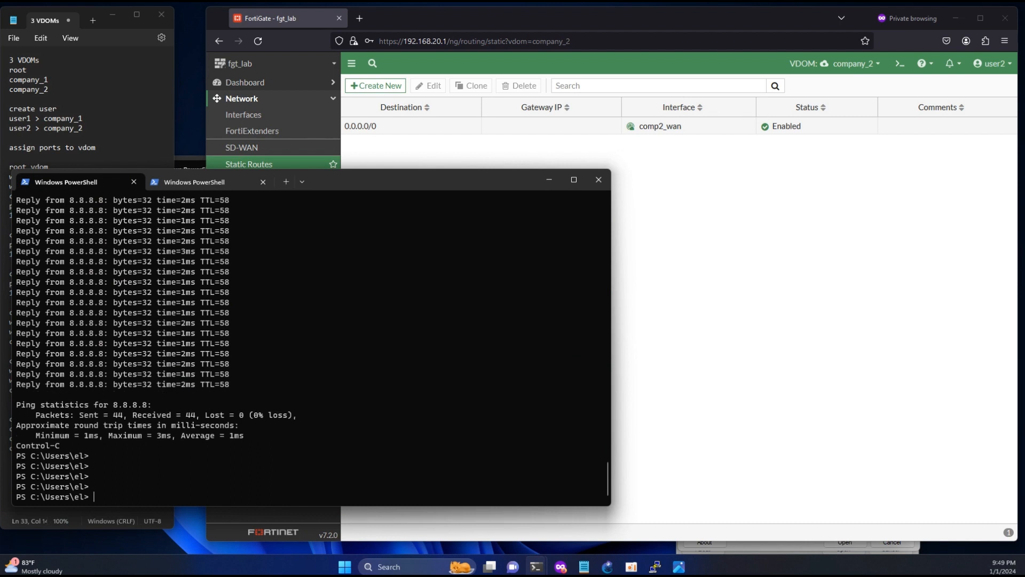
key(Up)
key(Return)
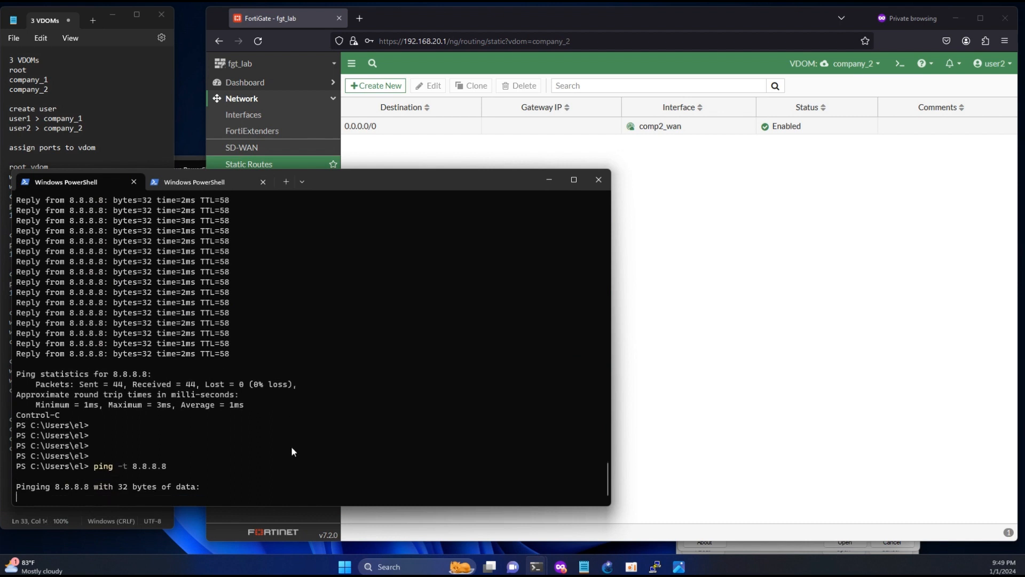
- Begin a firewall policy named lan_wan with incoming interface lan (comp2_lan)
click(789, 337)
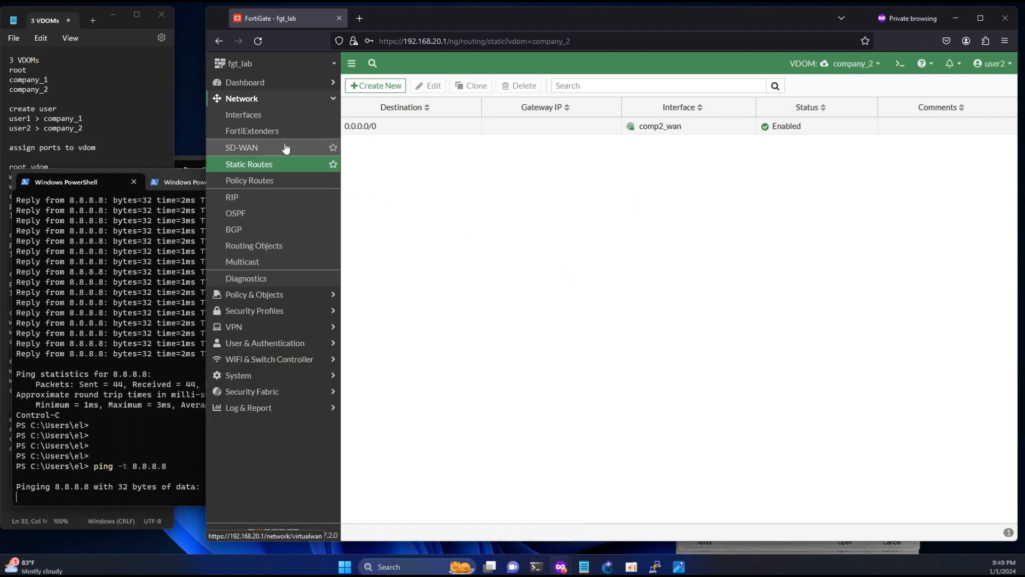
click(263, 294)
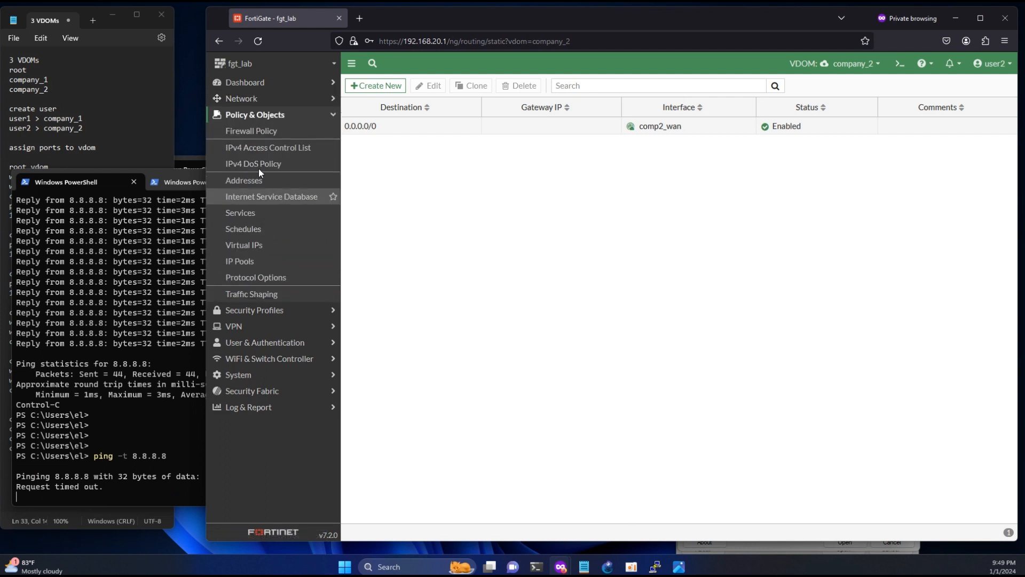
click(260, 130)
click(369, 89)
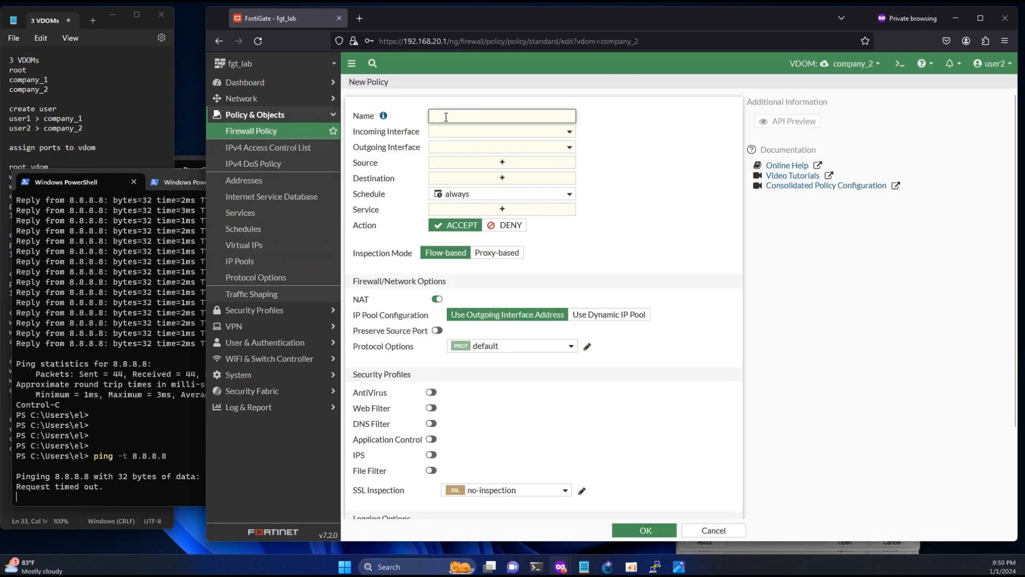
text(lan_wan)
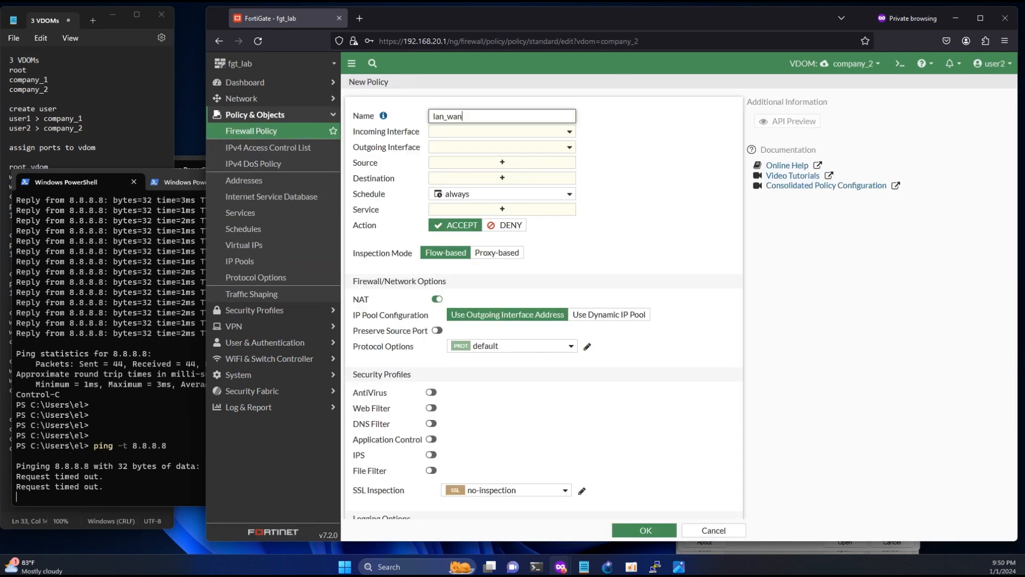
click(451, 138)
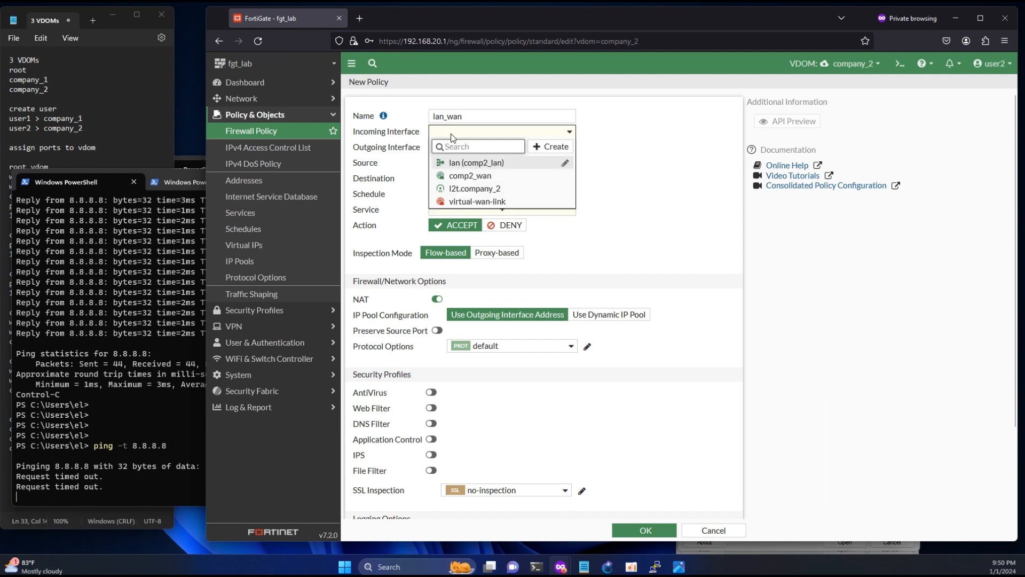
click(464, 161)
- Set outgoing interface comp2_wan, source and destination all, service ALL, and save the policy
click(462, 149)
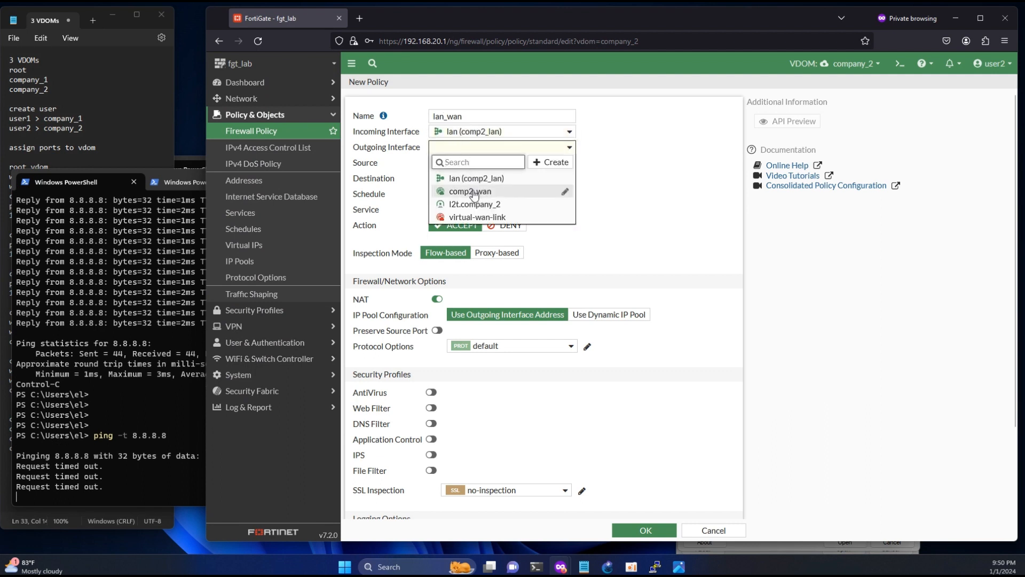
click(471, 192)
click(474, 163)
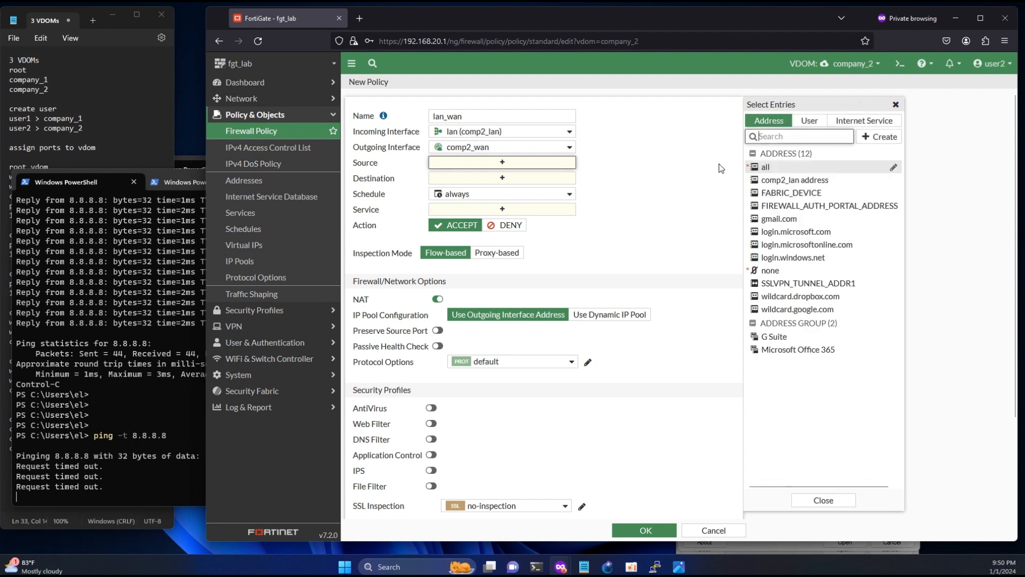
click(759, 167)
click(505, 191)
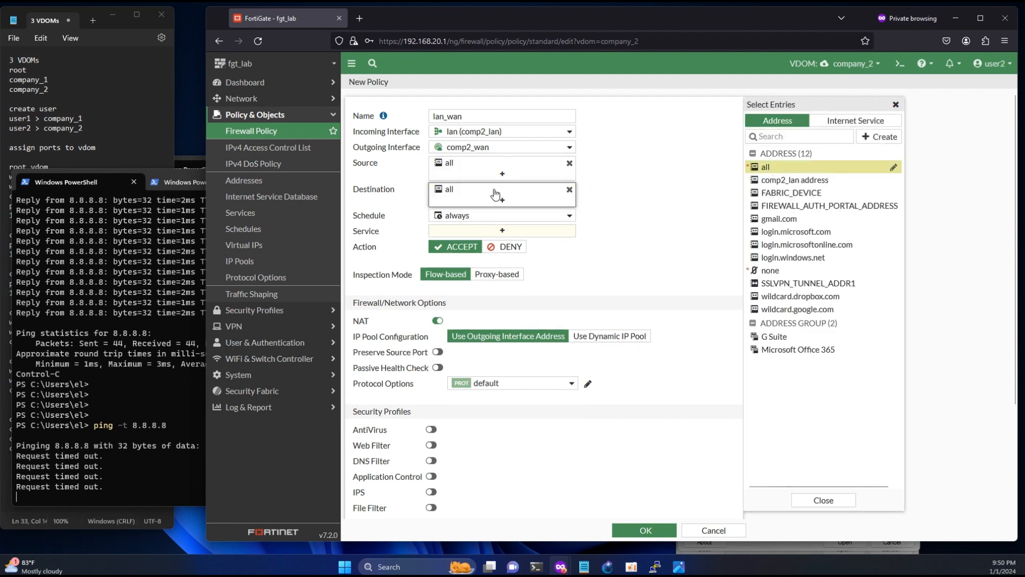
click(480, 231)
click(761, 164)
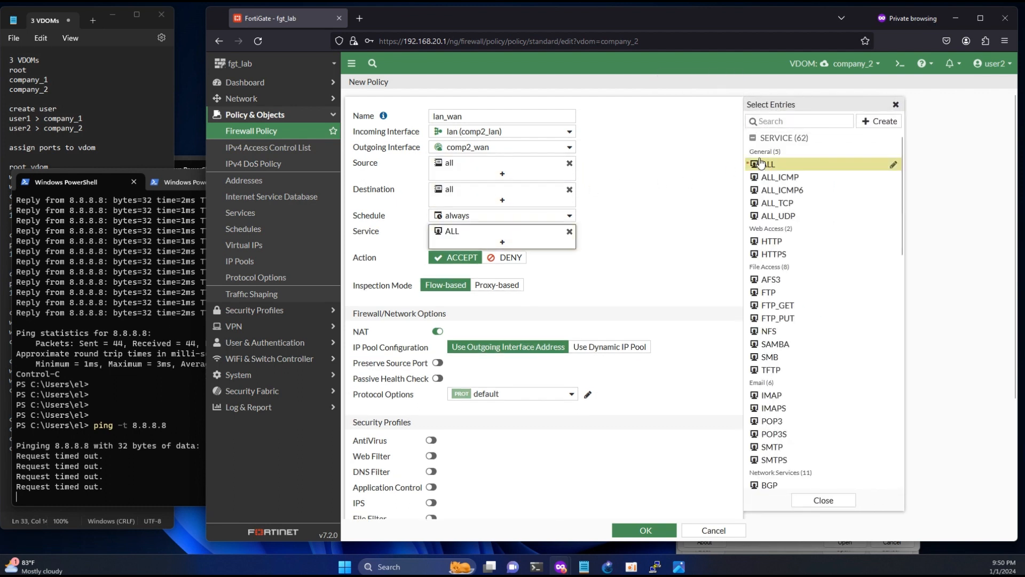
click(648, 529)
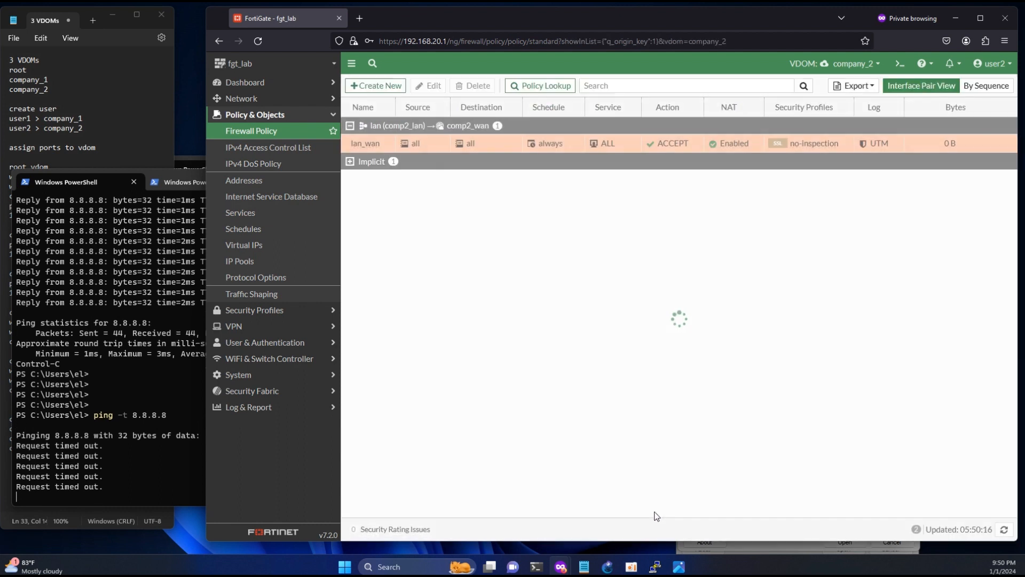
- Stop the continuous 8.8.8.8 ping and view its statistics (10 of 15 replies received)
drag(79, 486, 180, 475)
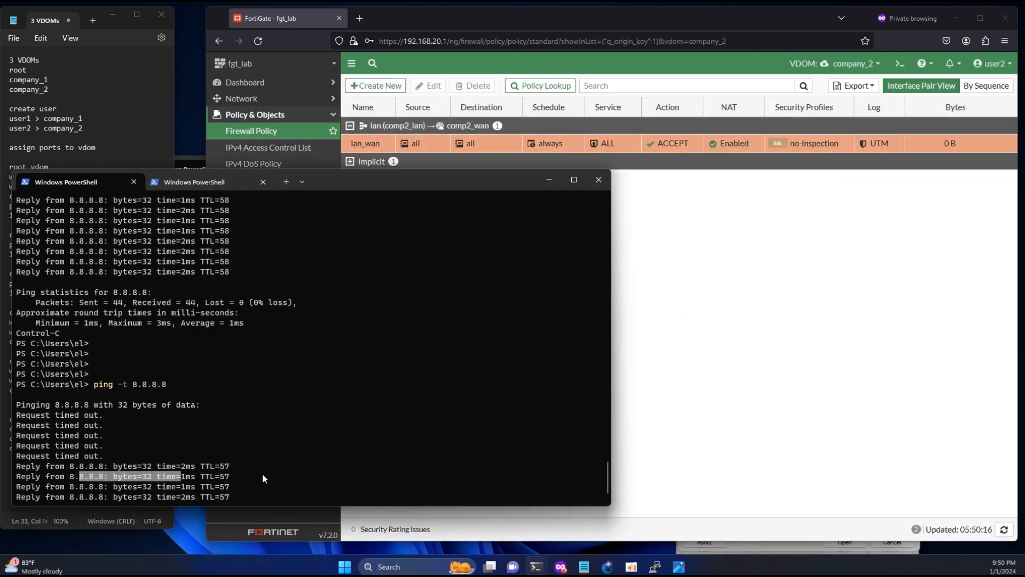
key(ctrl+c)
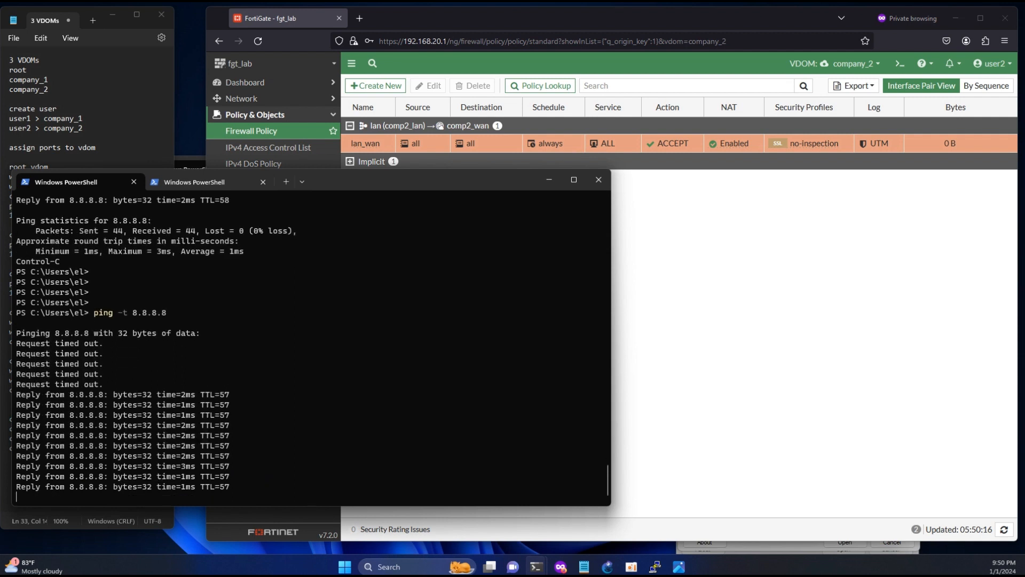
key(ctrl+c)
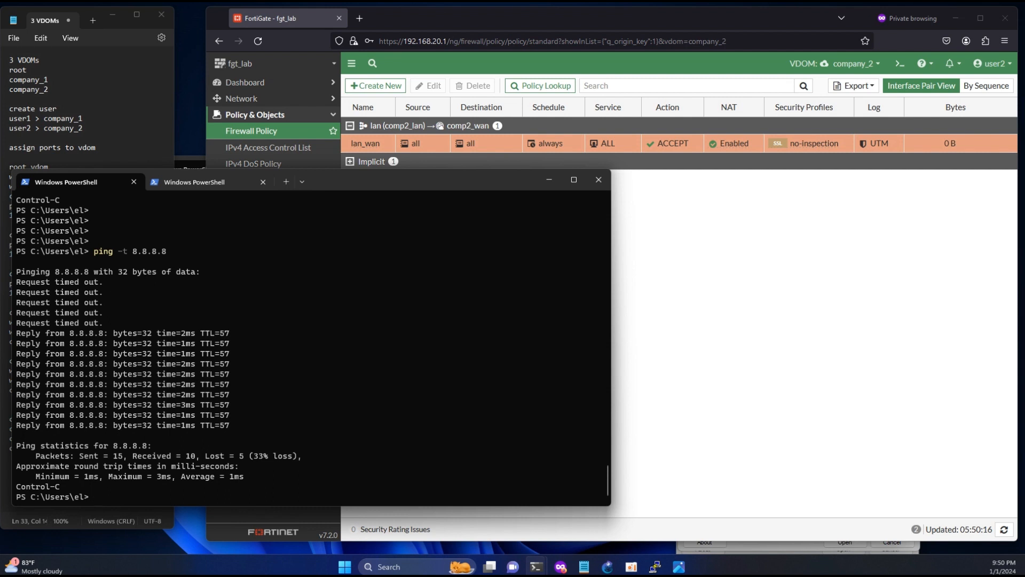
- Traceroute 8.8.8.8, stopping after hop 3: 192.168.20.1, 1.2.1.2, 10.6.42.1
text(tracert 8.8.8.8)
key(Return)
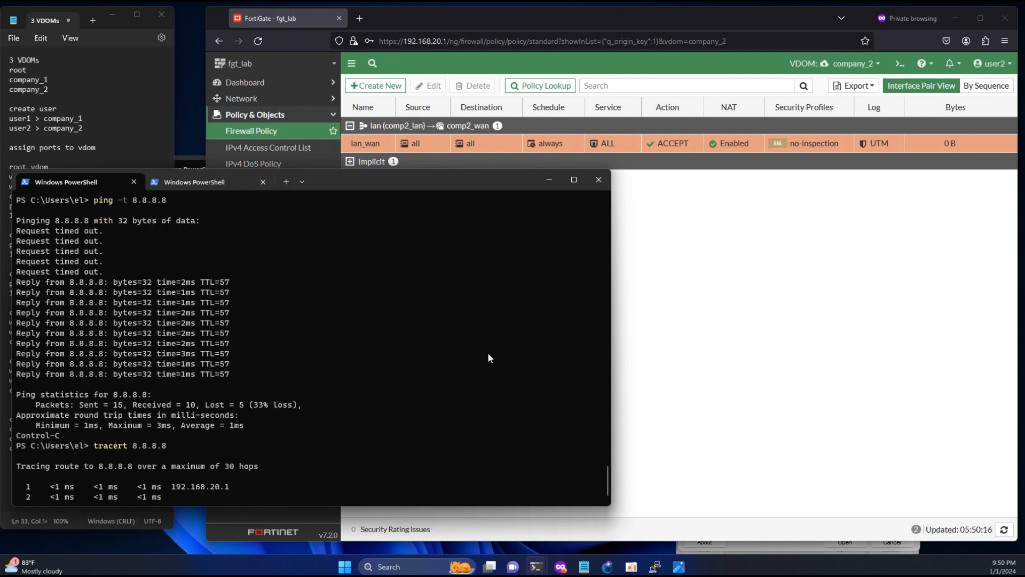
key(ctrl+c)
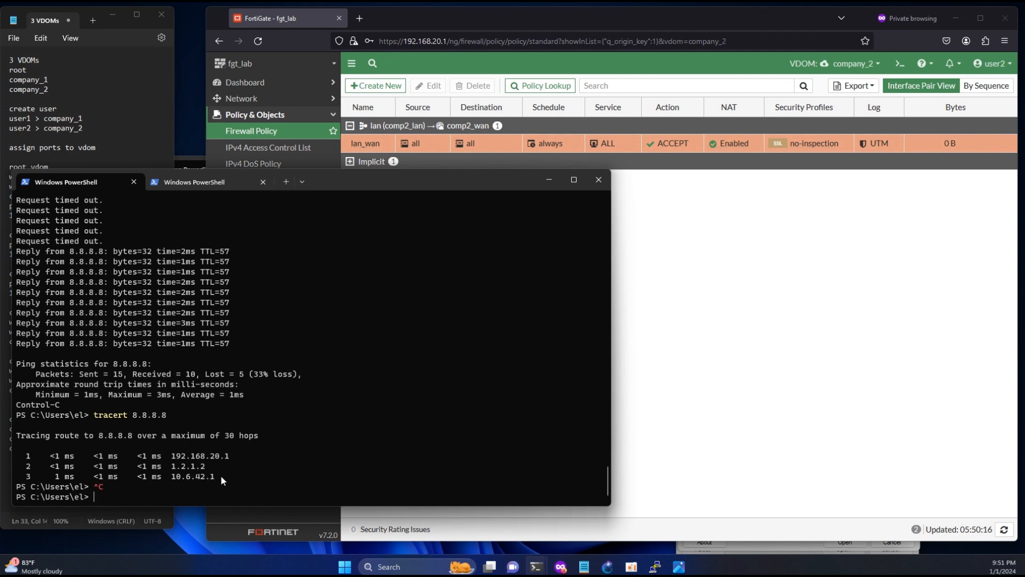
drag(191, 476, 186, 476)
click(700, 360)
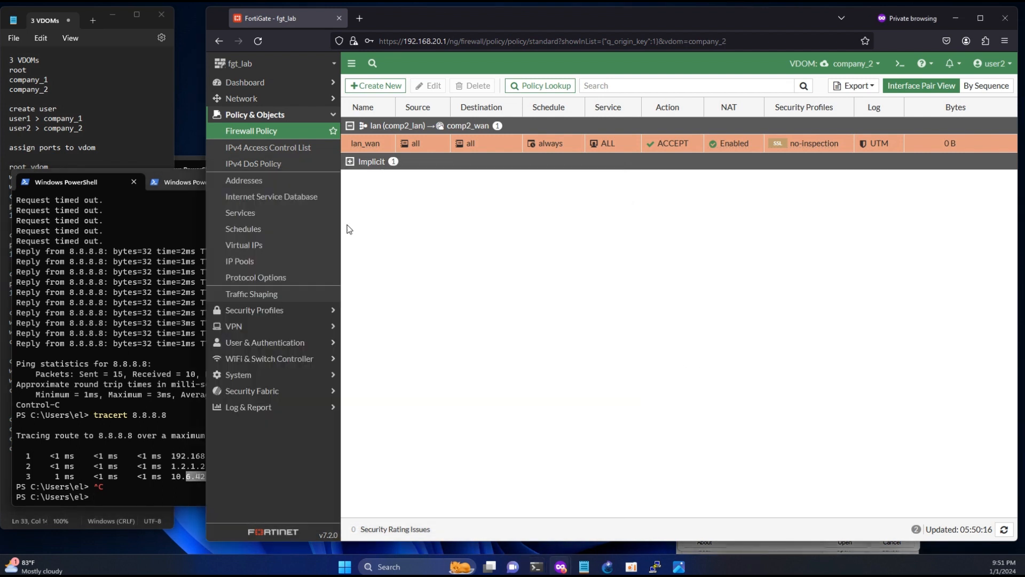
- Start a new SD-WAN rule in company_2 named all_wan2
click(252, 98)
click(241, 147)
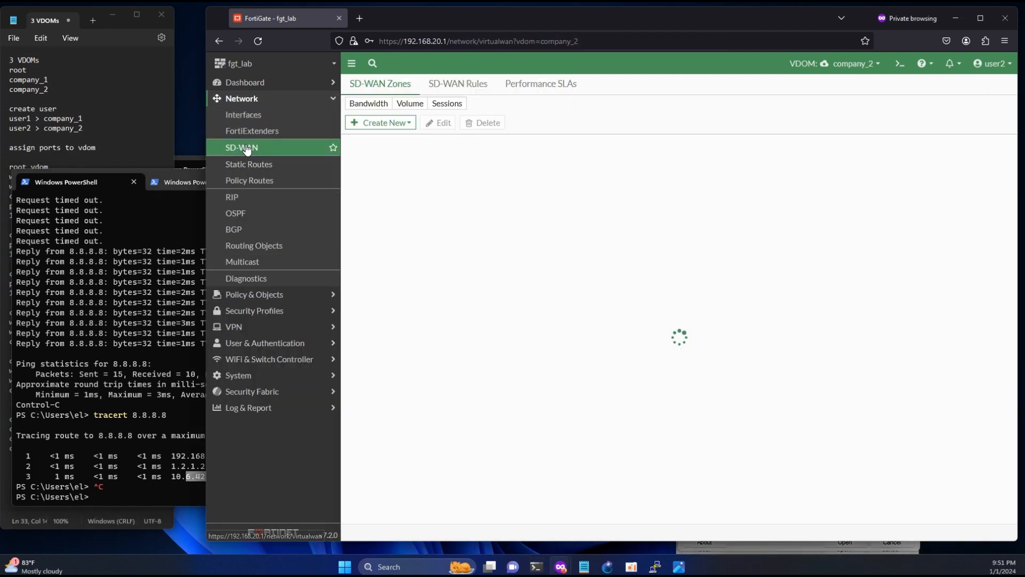
click(458, 84)
click(372, 105)
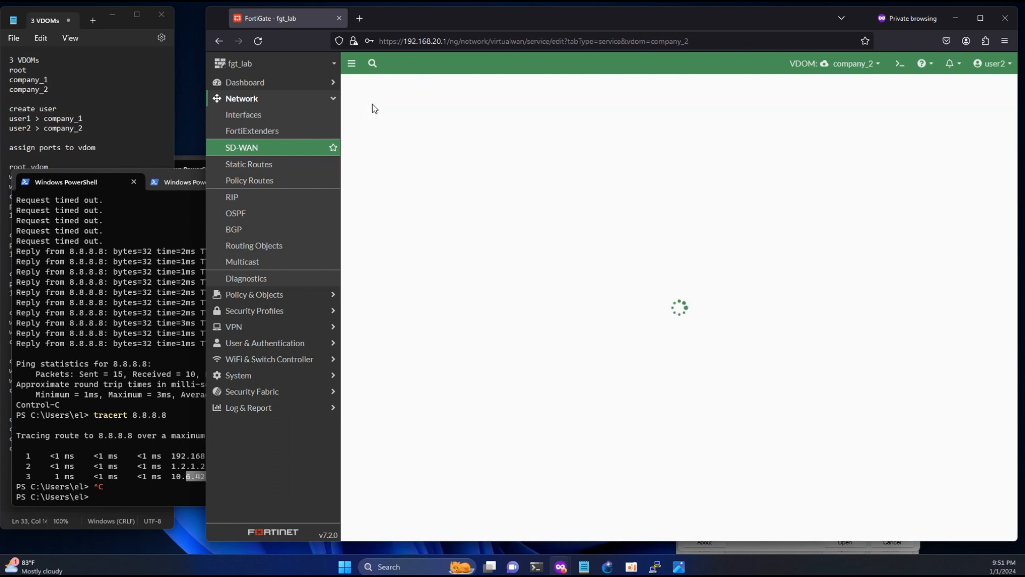
text(all)
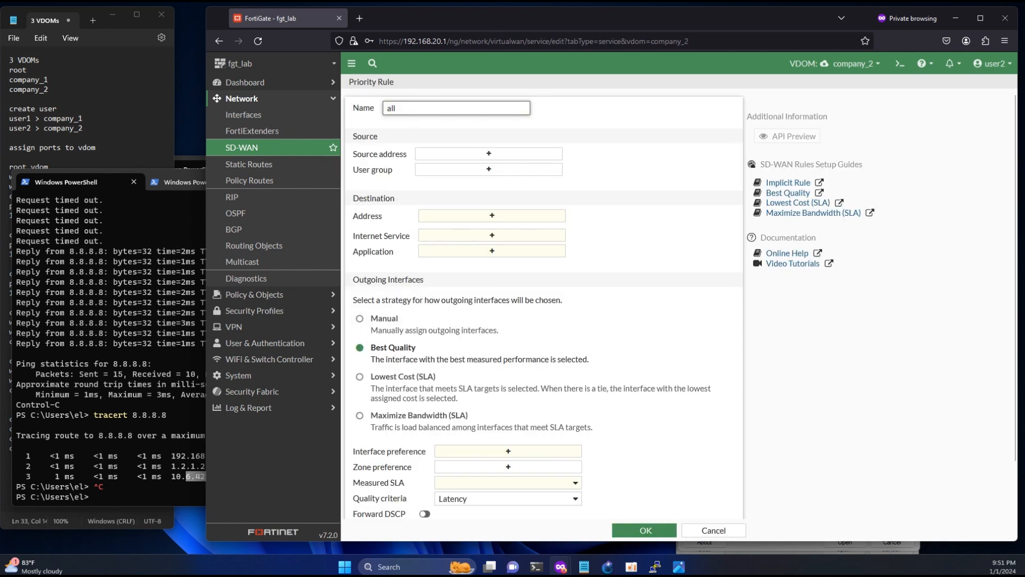
text(_wan2)
- Set source and destination to all, with Manual strategy preferring comp22_root0, and save the rule
click(455, 153)
click(770, 155)
click(492, 226)
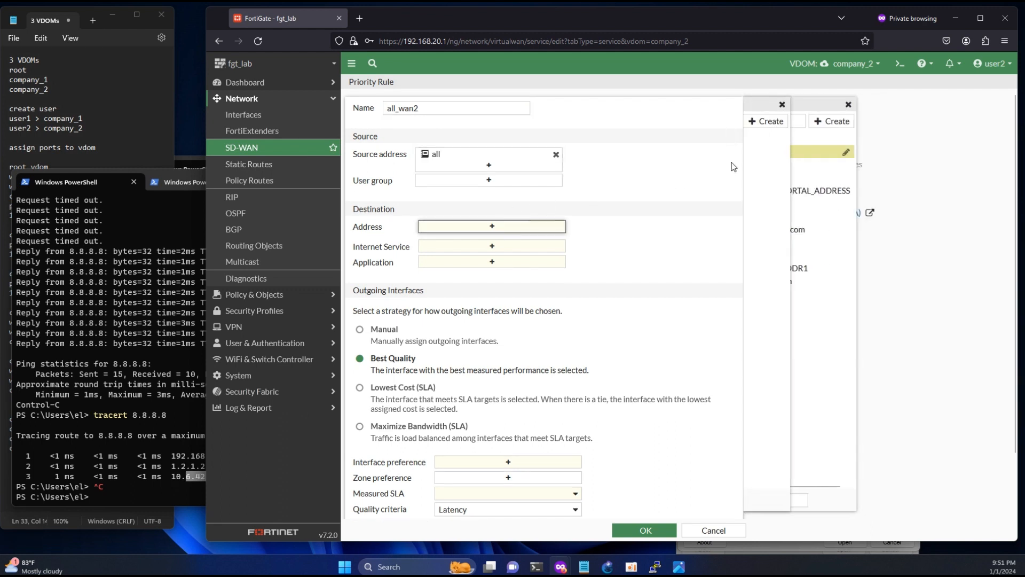
click(767, 152)
click(360, 355)
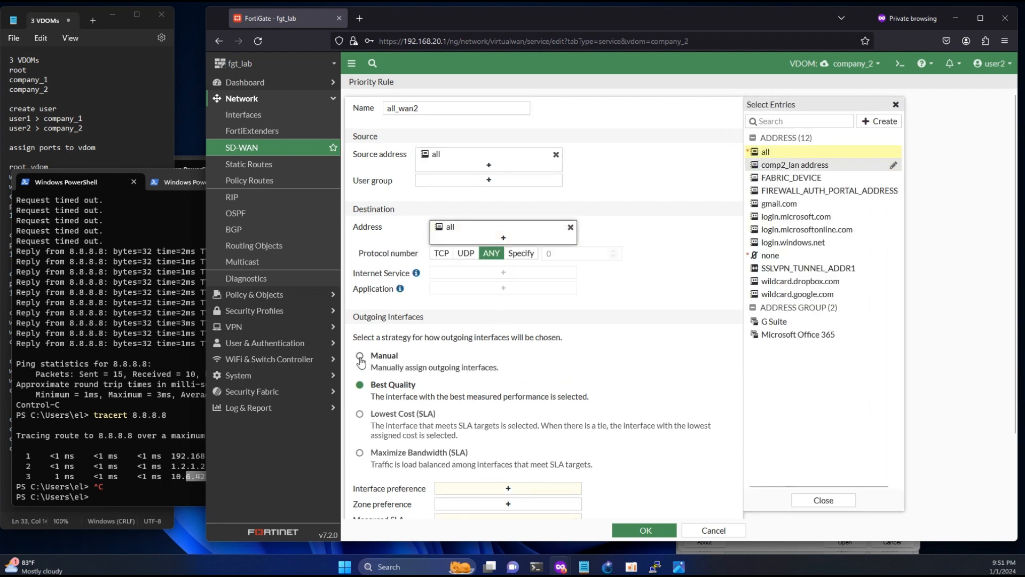
scroll(534, 428, down, 2)
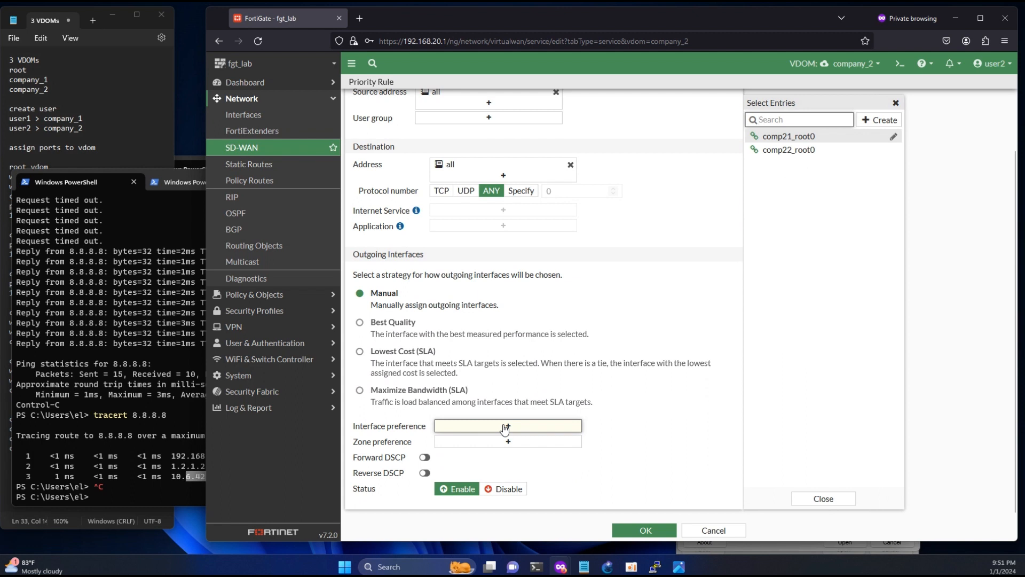
mouse_move(793, 154)
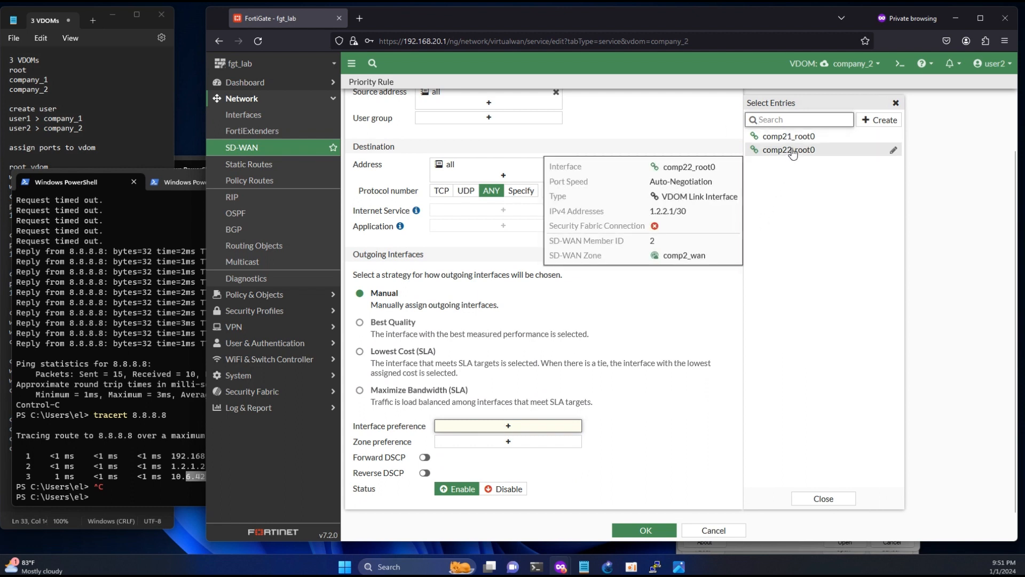
drag(654, 211, 669, 211)
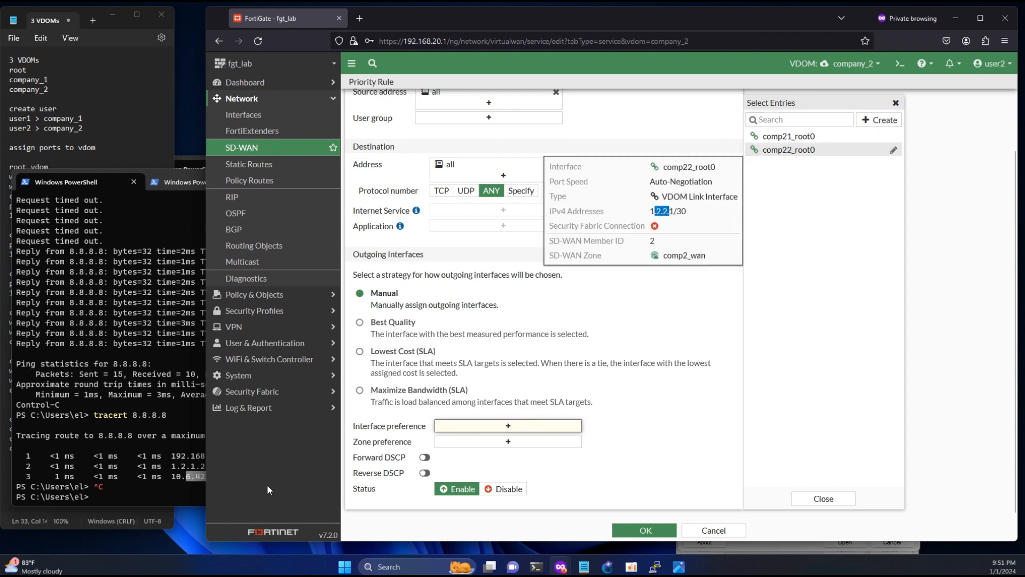
drag(171, 467, 186, 466)
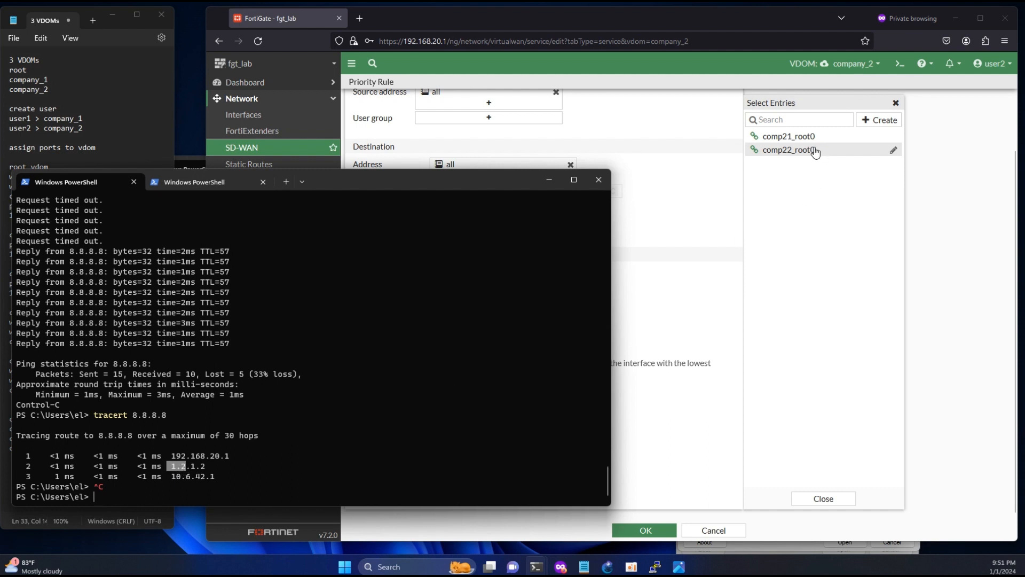
click(815, 153)
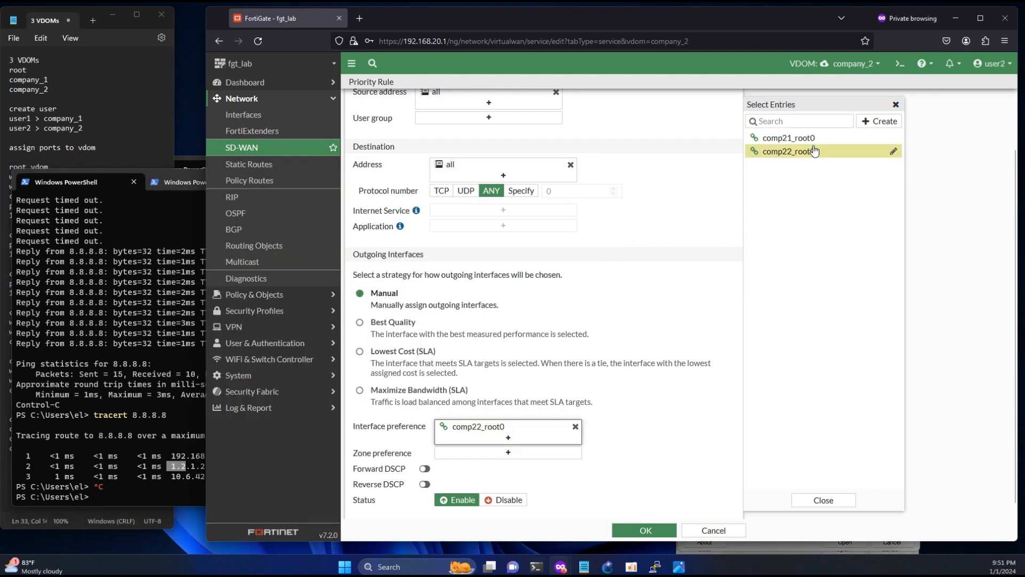
click(644, 532)
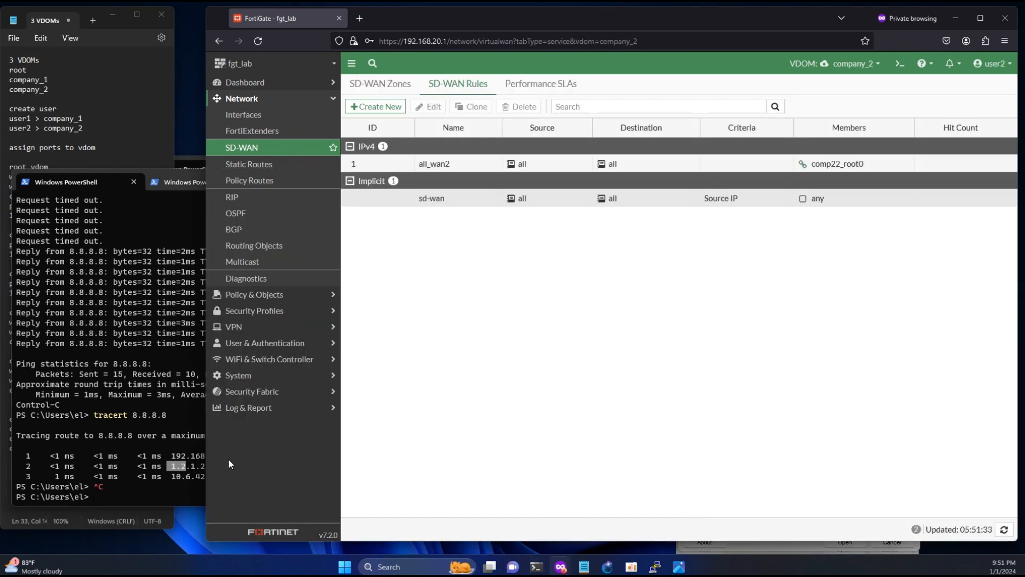
- Traceroute 8.8.4.4 and inspect its first three hops
click(163, 487)
key(Up)
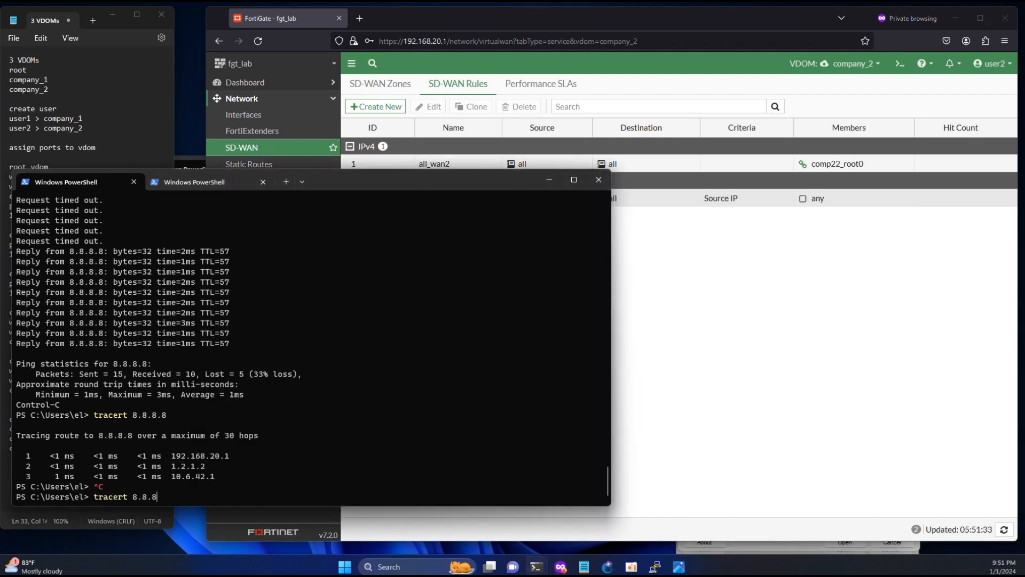
key(BackSpace)
key(BackSpace)
key(BackSpace)
text(4.4)
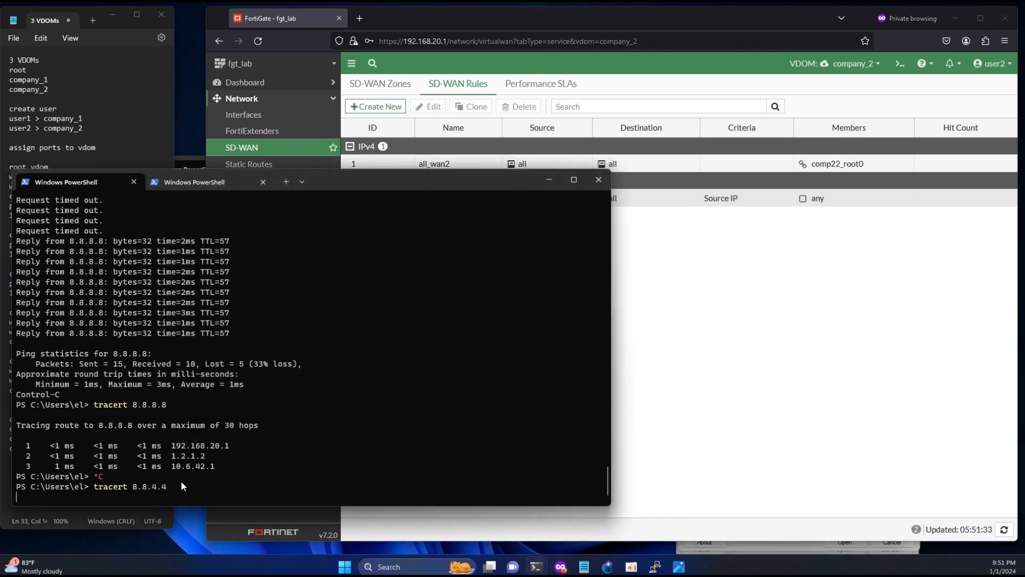
key(Return)
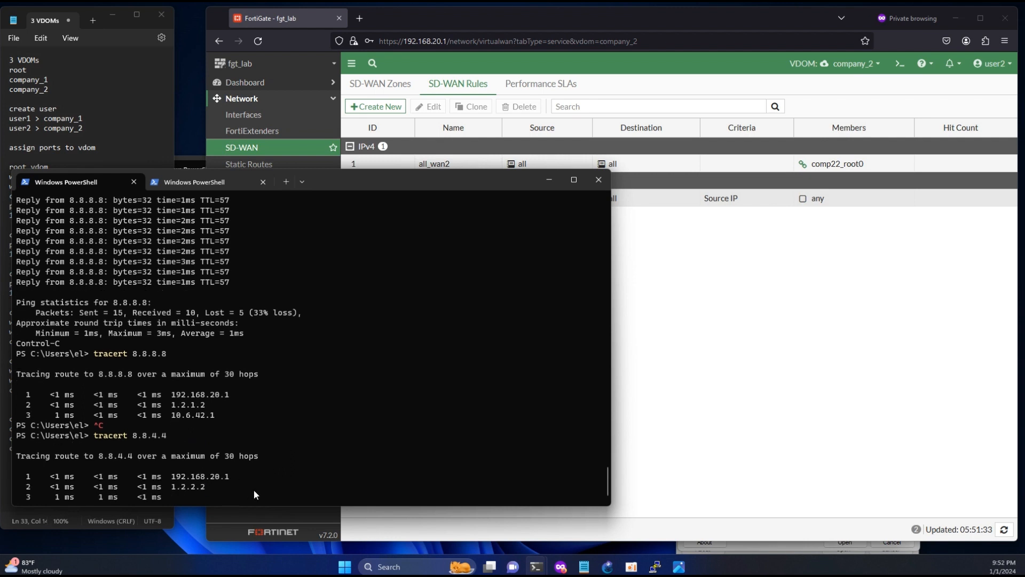
key(ctrl+c)
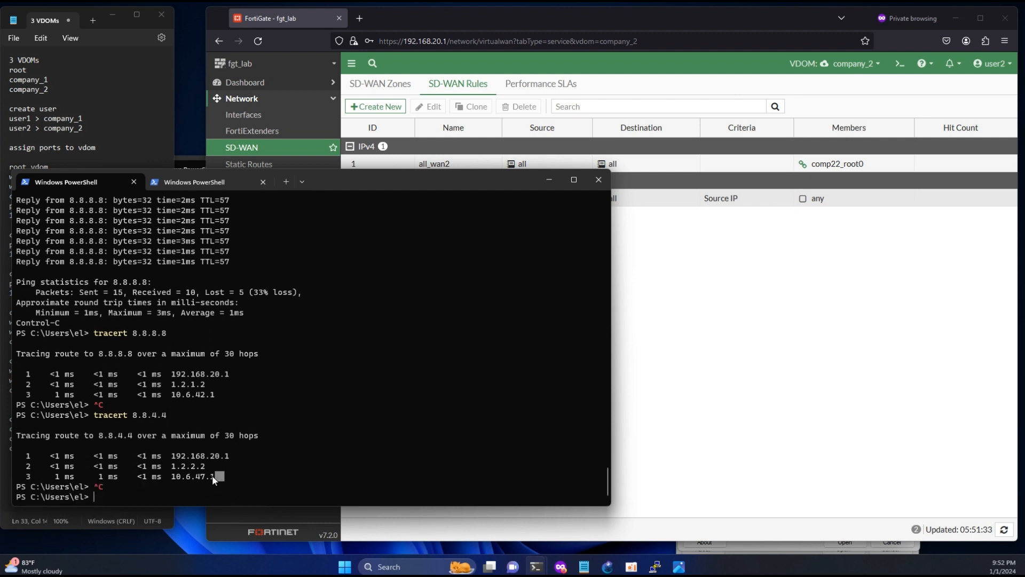
drag(213, 479, 178, 467)
click(300, 425)
- Traceroute google.com and check that hops 2 and 3 route via 1.2.2.2 and 10.6.47.1
key(Up)
key(BackSpace)
key(BackSpace)
key(BackSpace)
key(BackSpace)
key(BackSpace)
key(BackSpace)
key(BackSpace)
text(google.com)
key(Return)
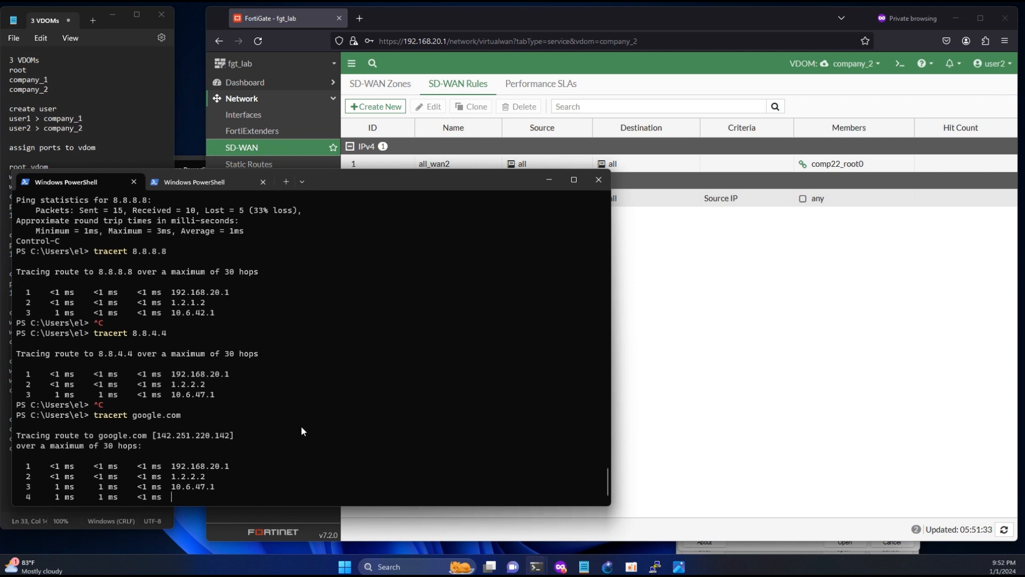
key(ctrl+c)
drag(217, 464, 177, 460)
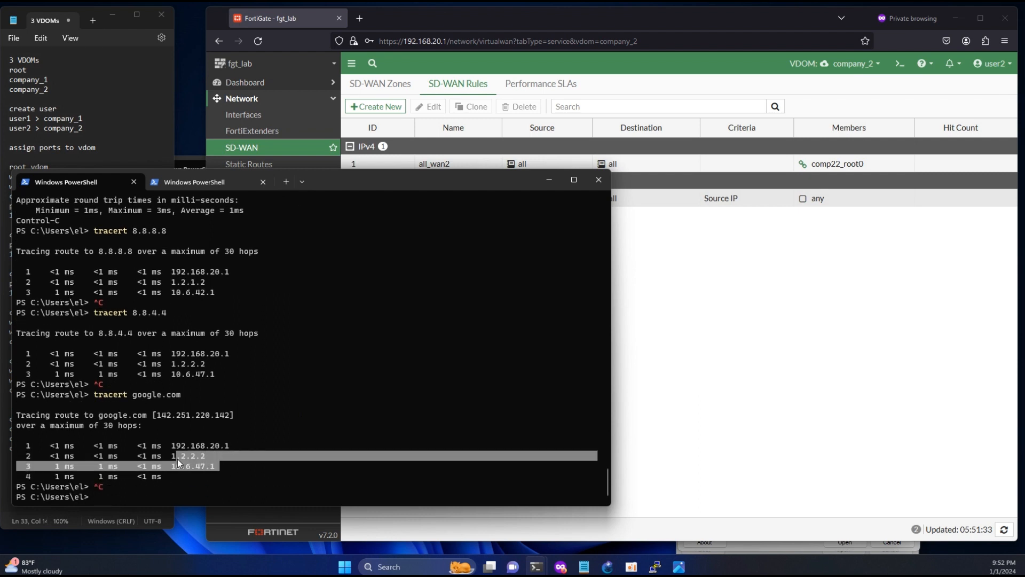
click(201, 456)
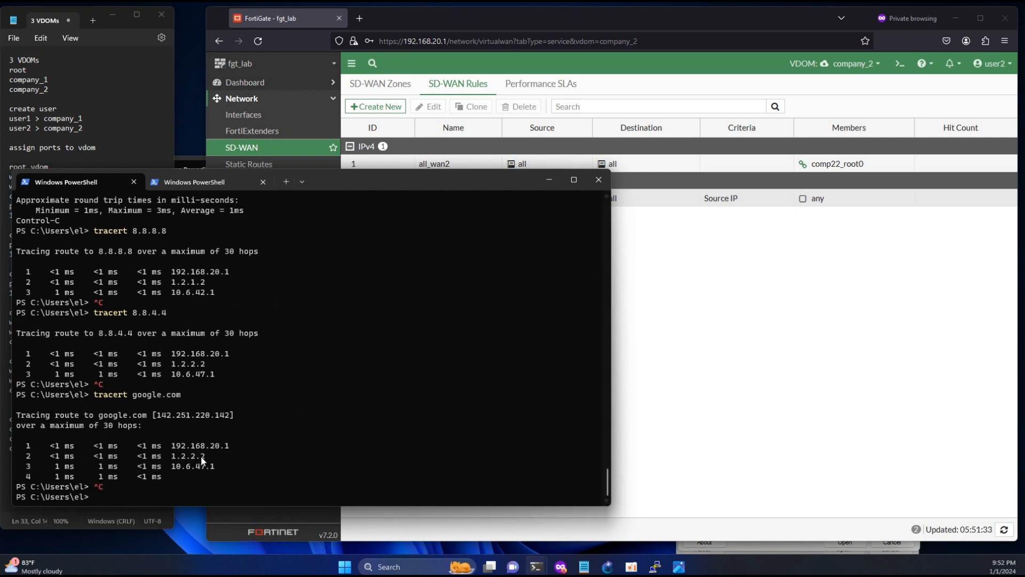
- Start a continuous ping to 8.8.8.8 with ping -t
click(787, 399)
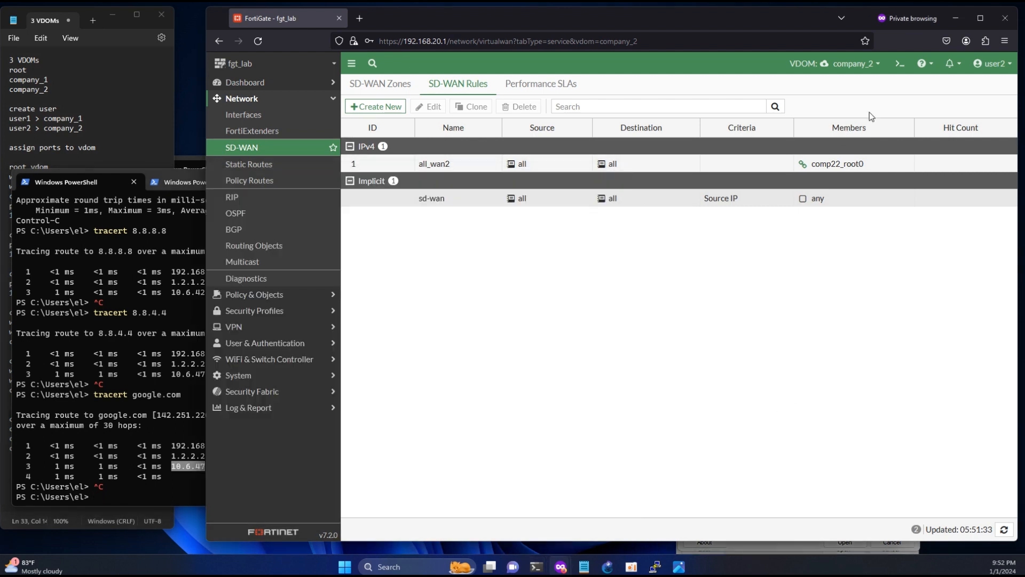
click(877, 64)
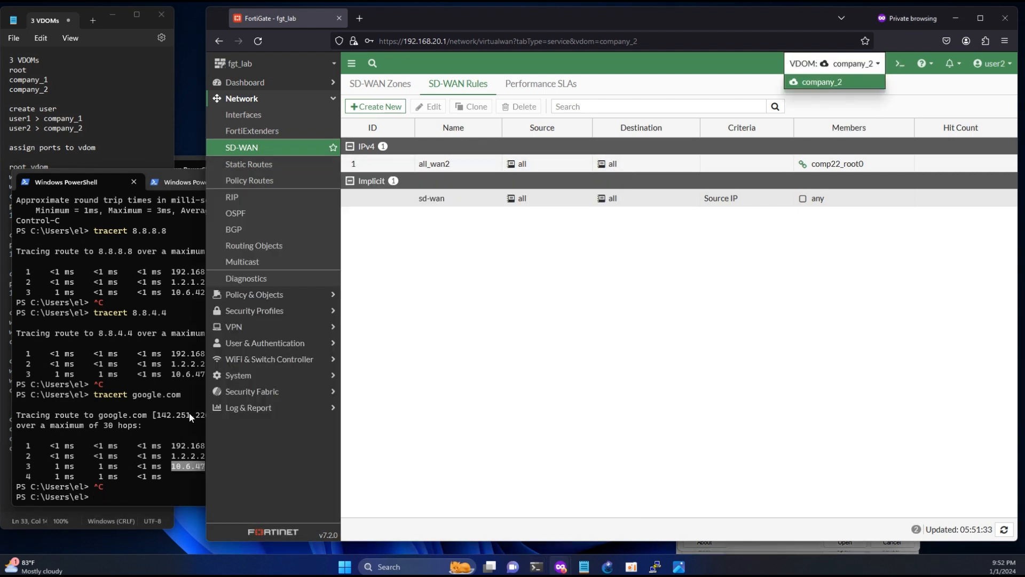
click(138, 427)
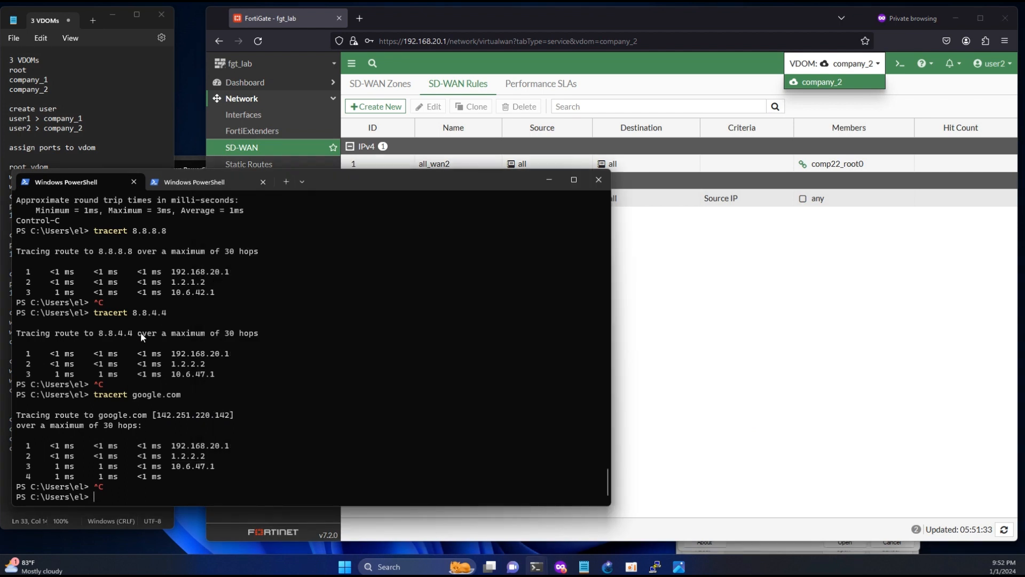
text(ping -t 8.8.8.8)
key(Return)
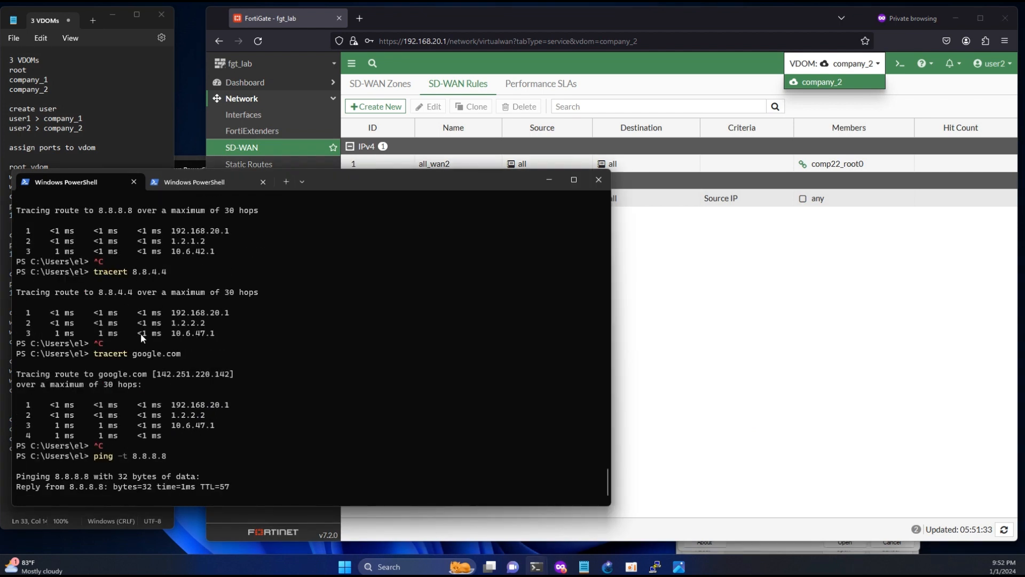
- Log out of FortiGate and sign back in as admin with the admin password
click(993, 63)
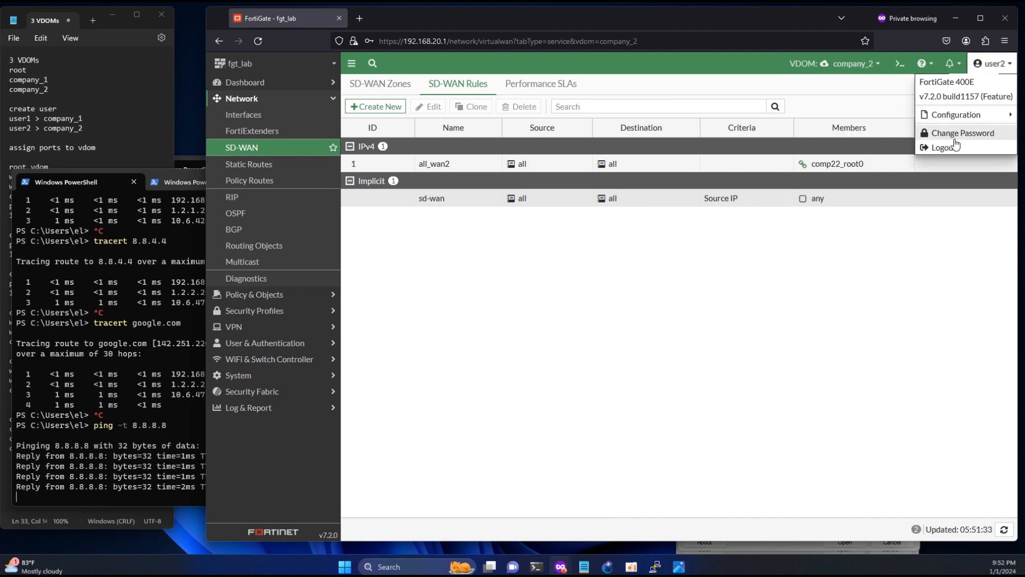
click(956, 146)
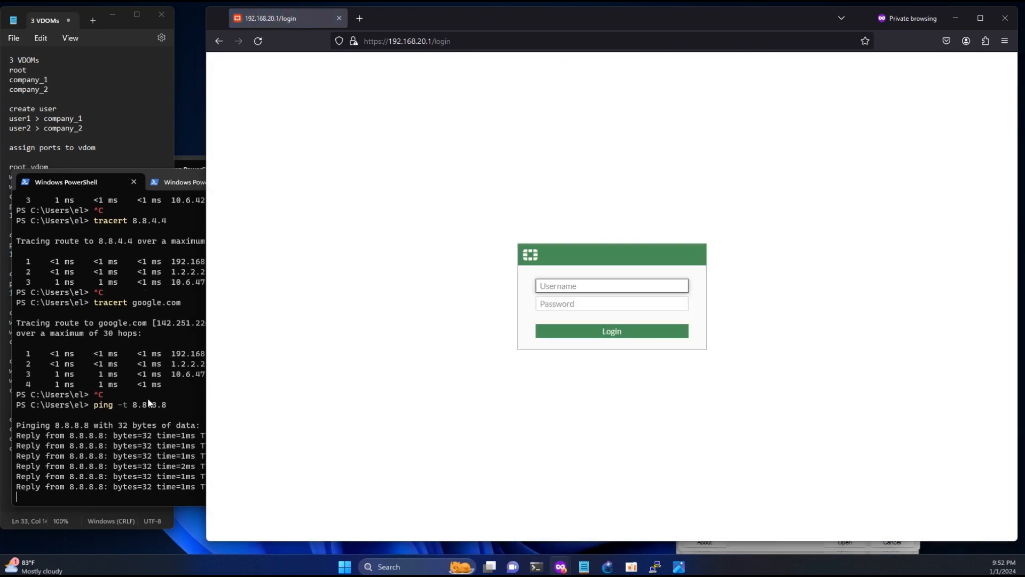
click(149, 403)
drag(220, 364, 177, 365)
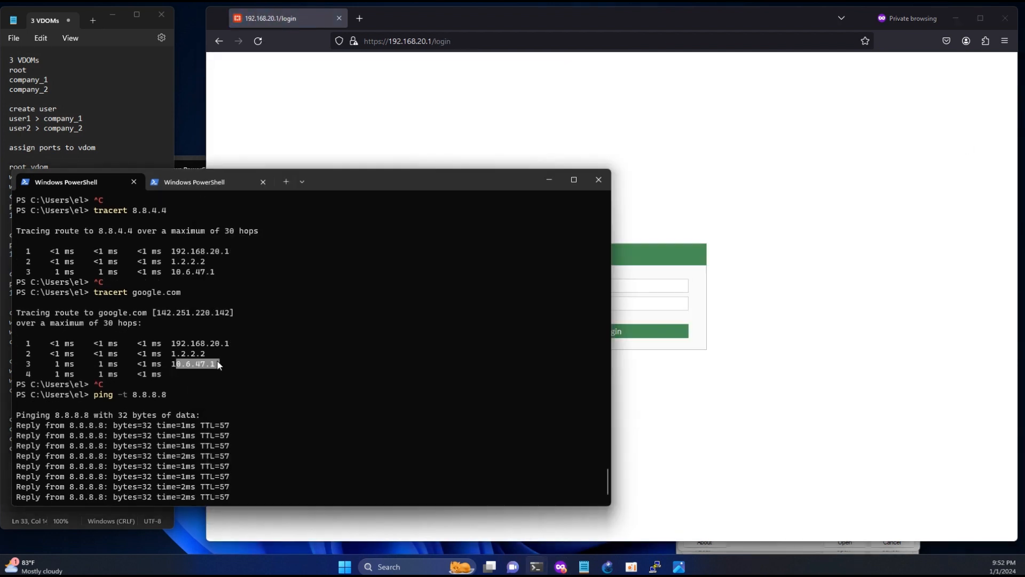
click(635, 293)
text(admin)
key(Tab)
text(••)
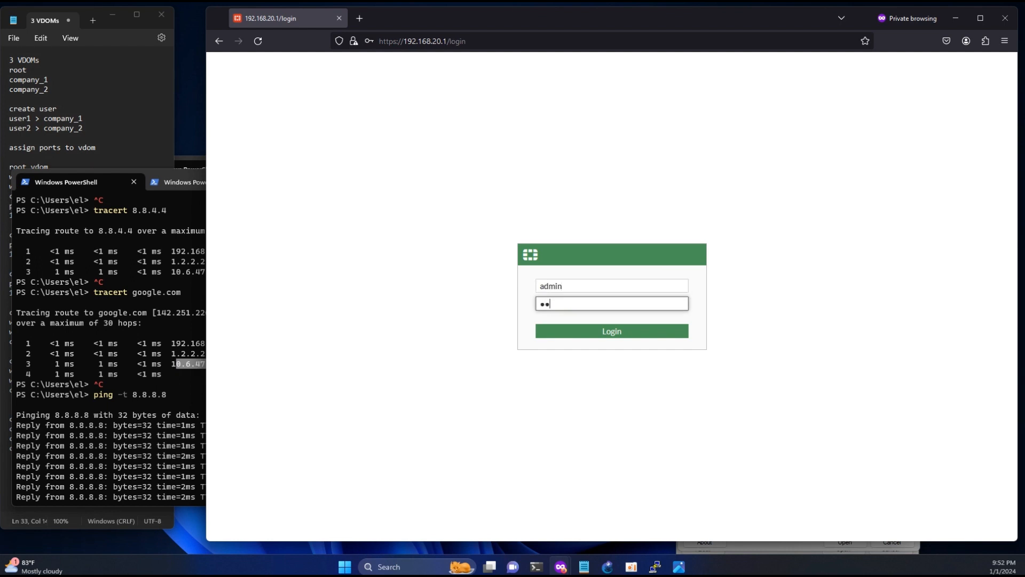
text(•••)
key(Return)
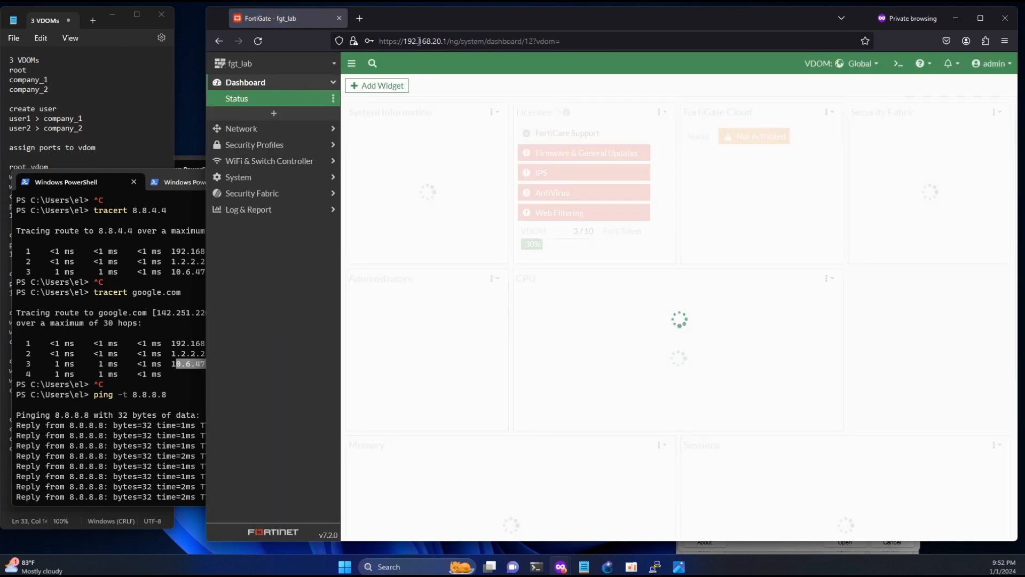
- Switch to the root VDOM and show its network interfaces list
drag(419, 41, 458, 43)
click(293, 252)
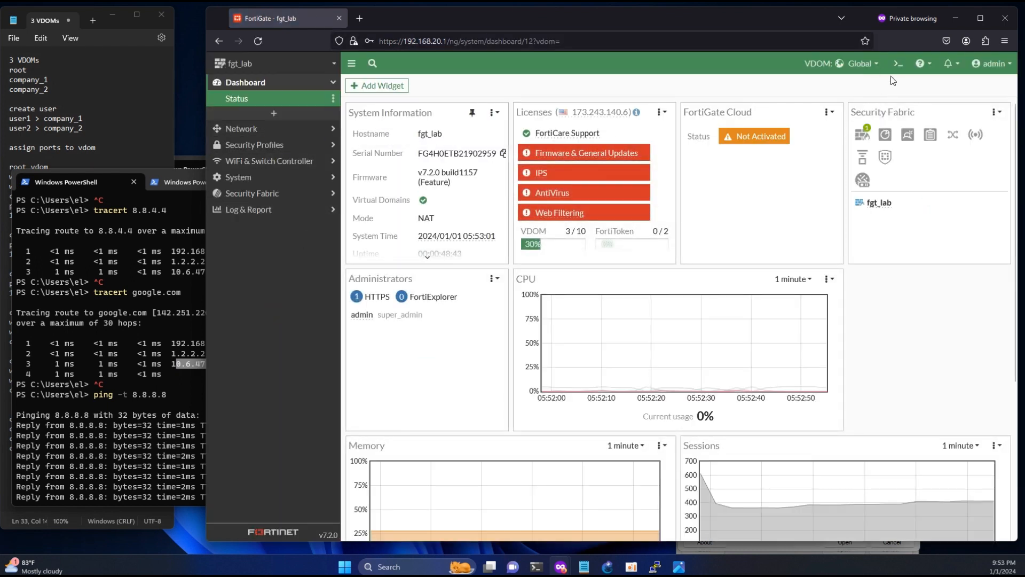
click(862, 63)
click(823, 128)
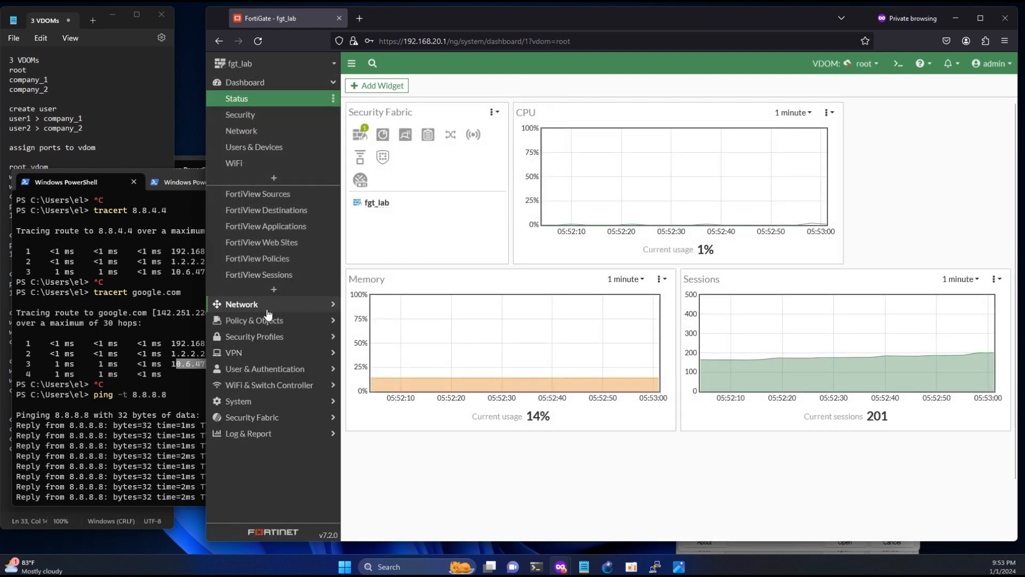
click(268, 313)
click(258, 116)
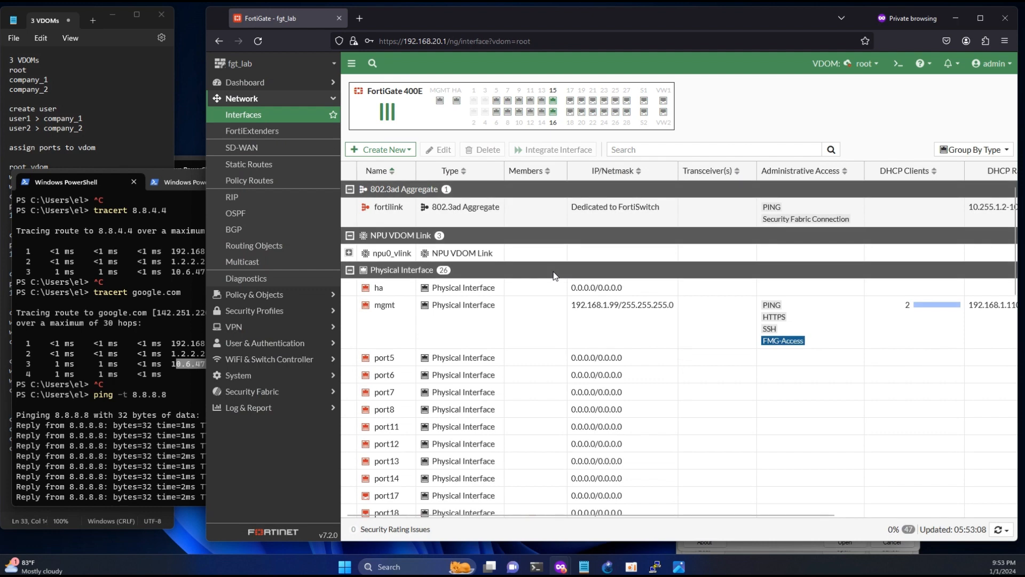
- Disable the root VDOM's wan2 interface via Set Status and watch the 8.8.8.8 ping keep replying
scroll(553, 276, down, 6)
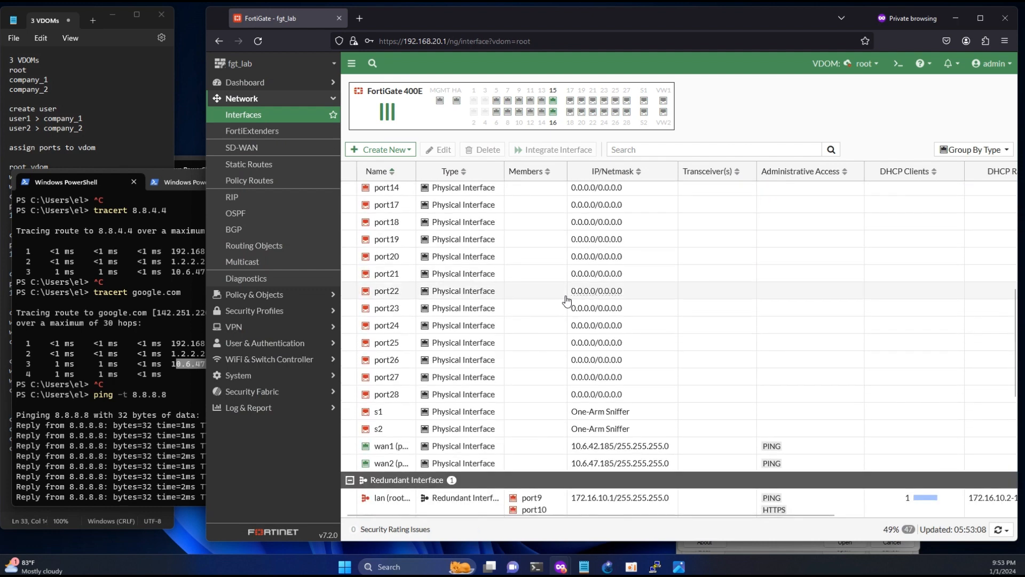
click(92, 435)
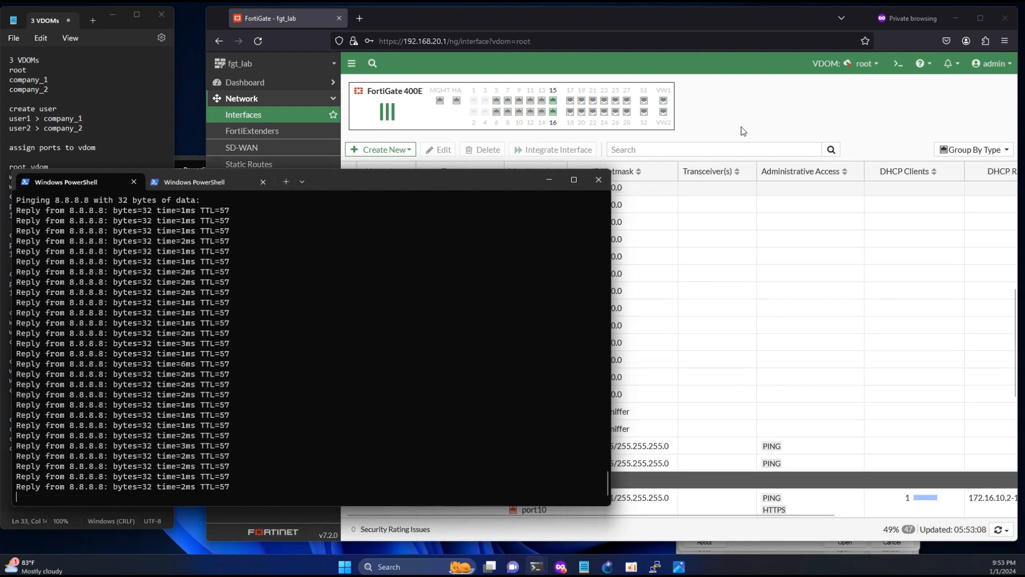
click(741, 127)
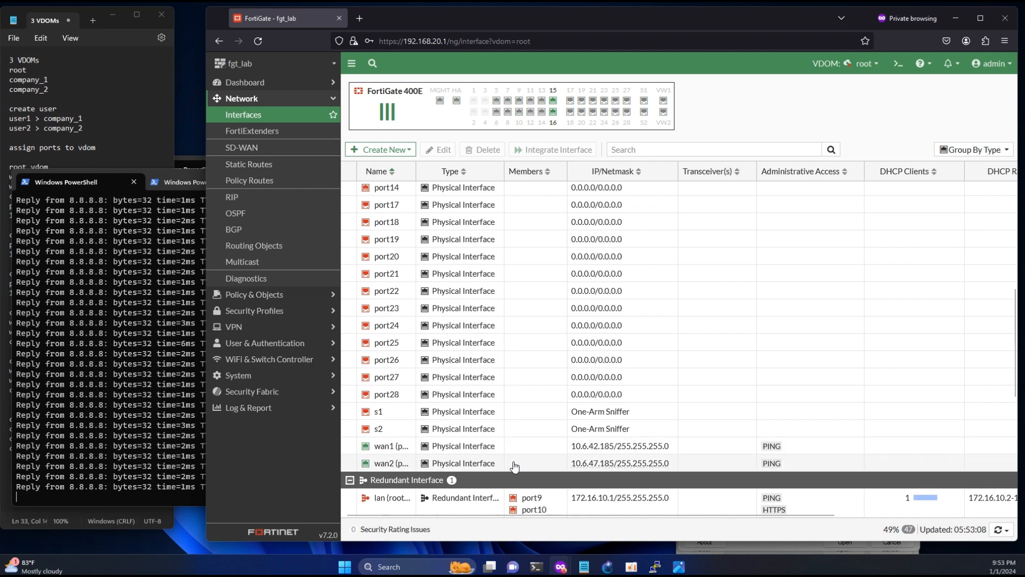
click(537, 466)
right_click(537, 466)
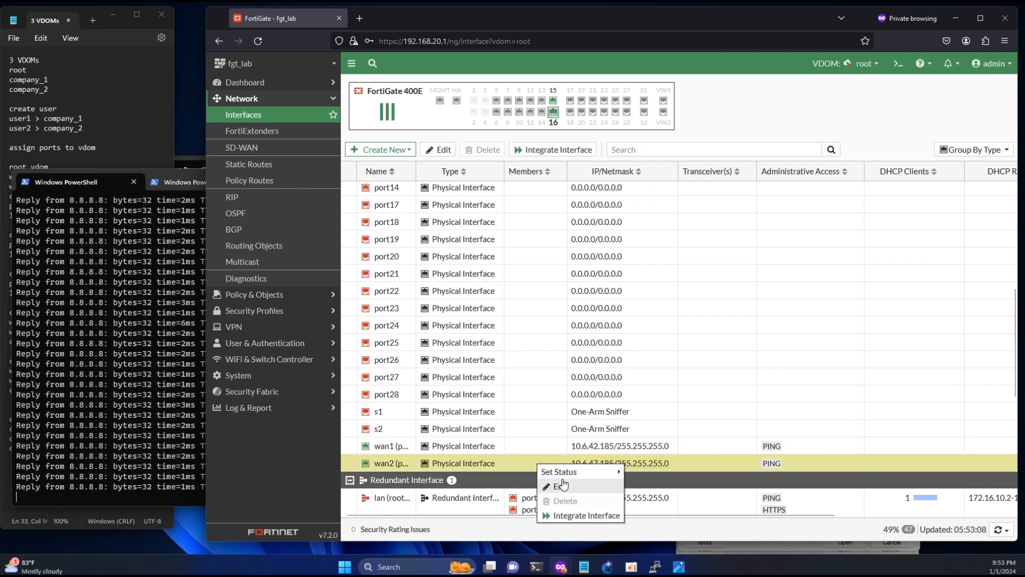
mouse_move(609, 472)
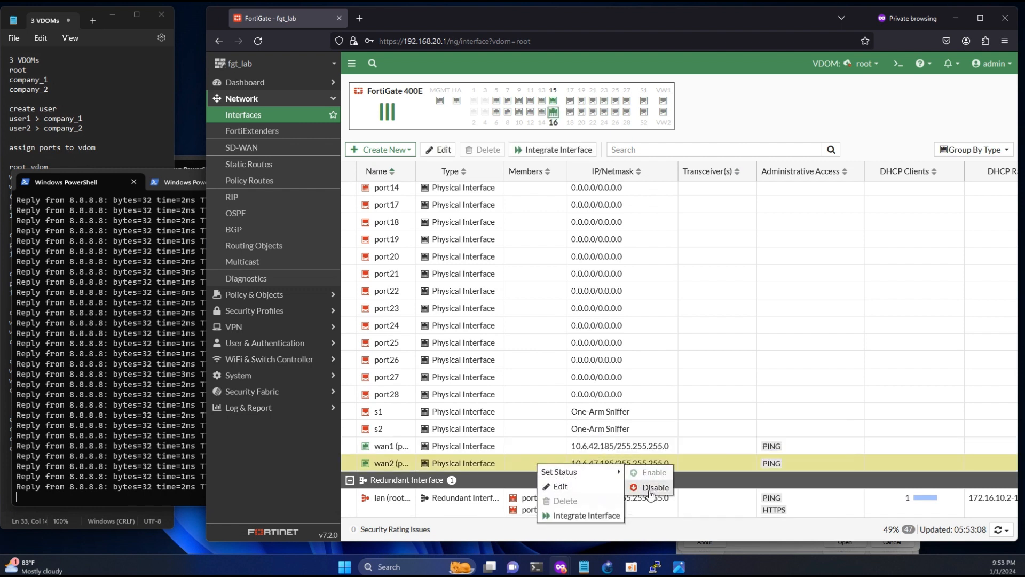
click(650, 488)
click(151, 438)
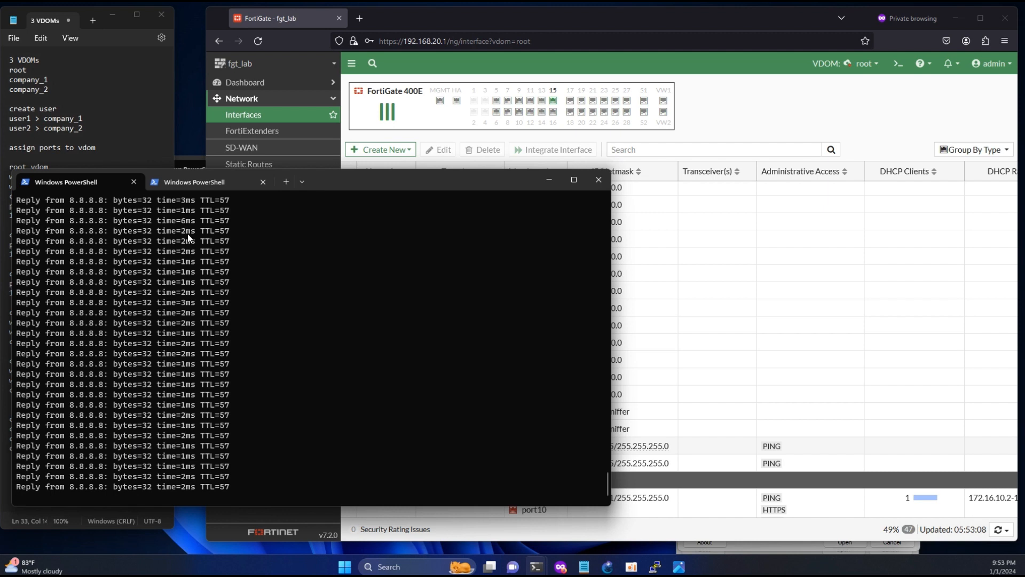
- Run tracert 8.8.8.8 in a new PowerShell tab while checking the ping's replies during failover
click(284, 182)
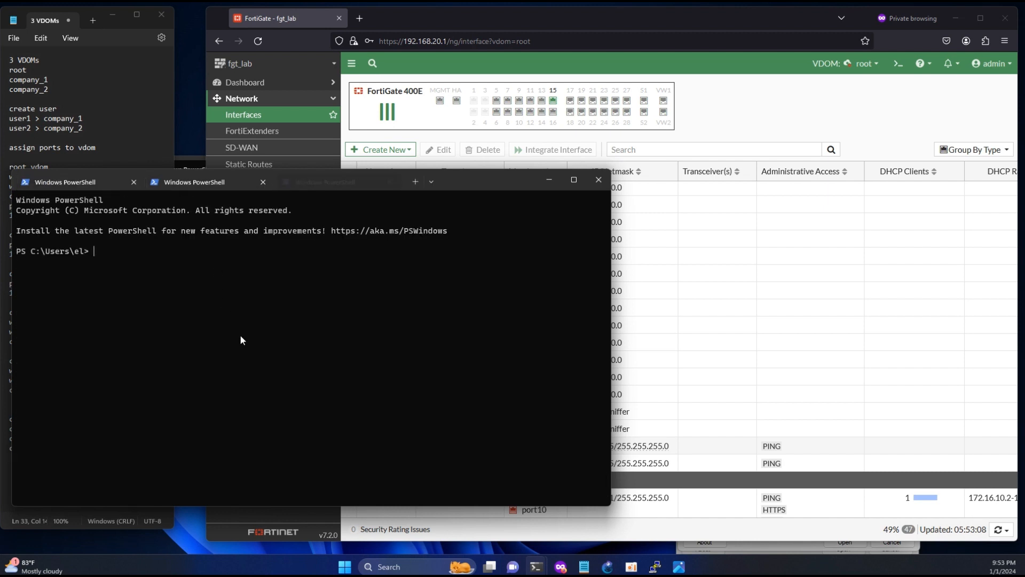
text(tracert )
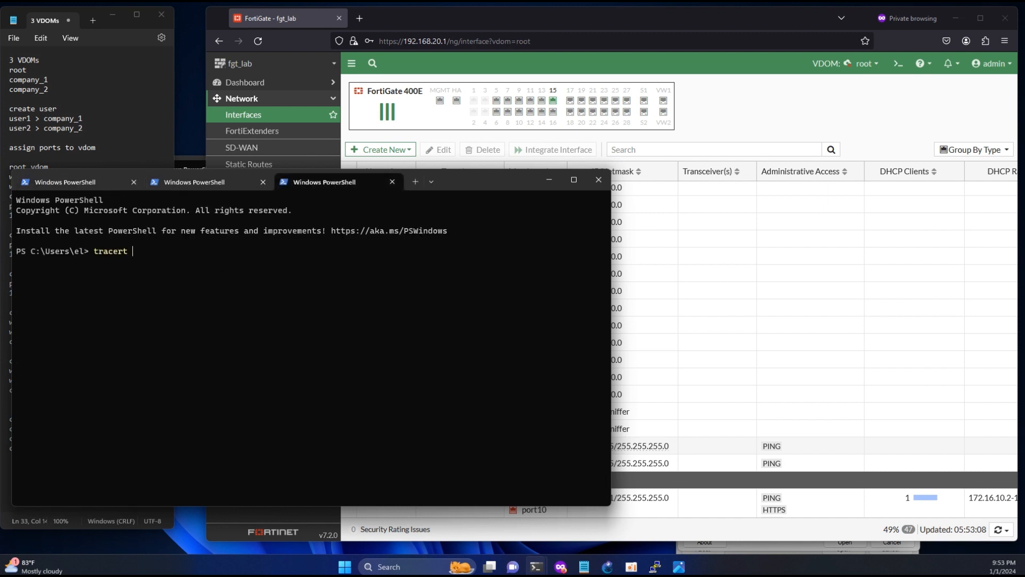
text(8.8.8.8)
key(Return)
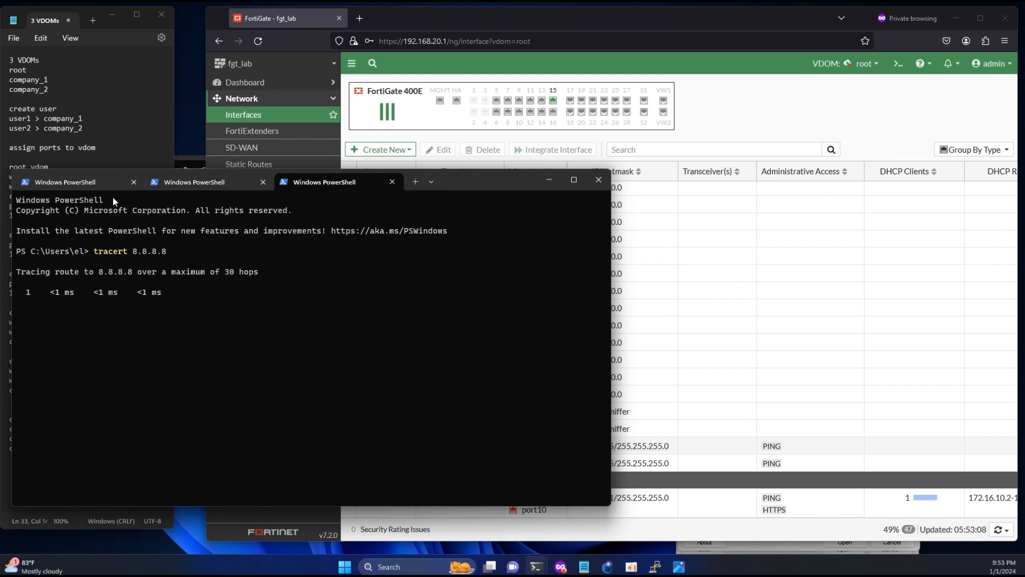
click(82, 181)
drag(191, 391, 171, 350)
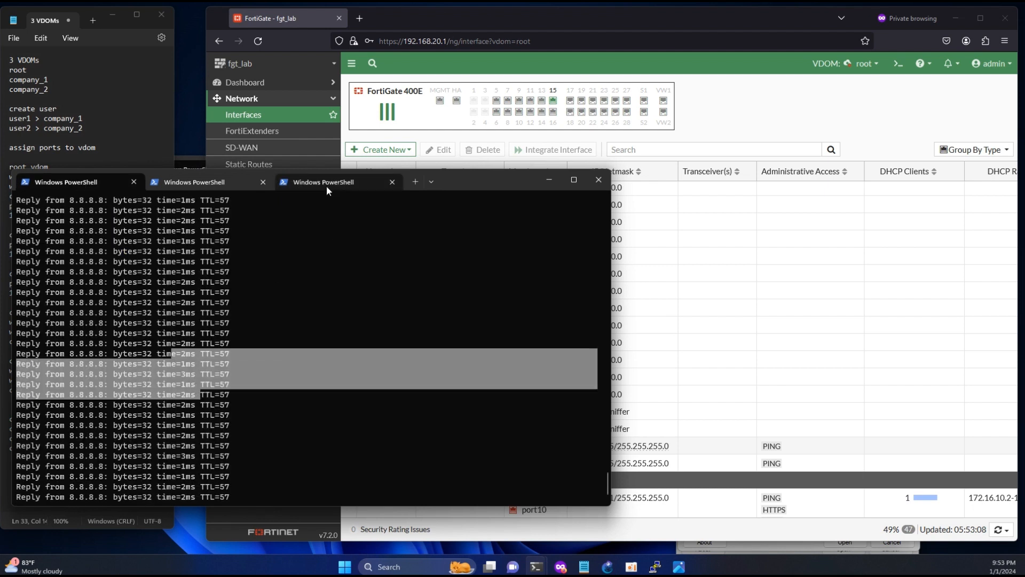
click(325, 184)
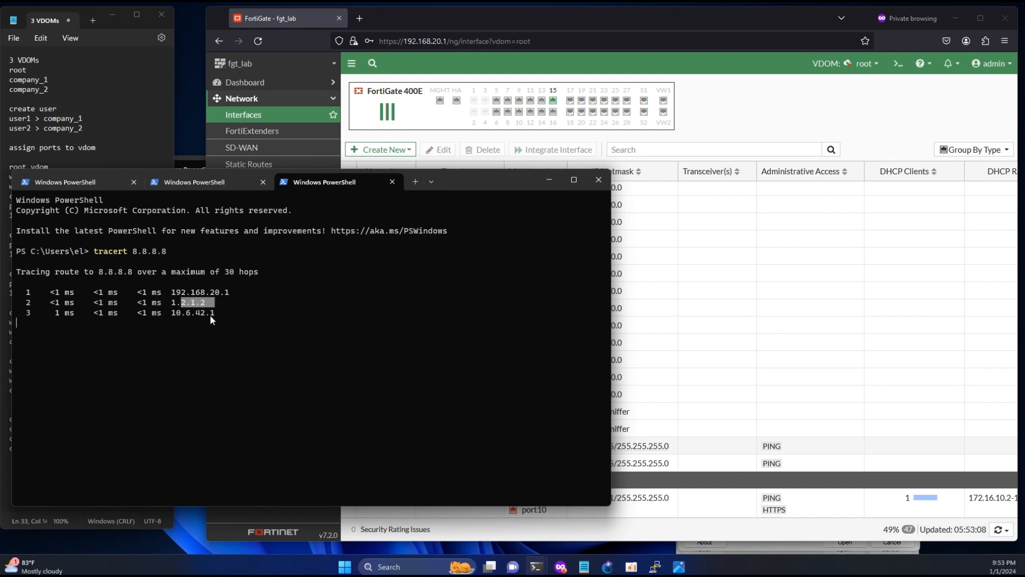
- Stop the 8.8.8.8 ping and confirm 75 of 75 replies with 0% loss
click(103, 183)
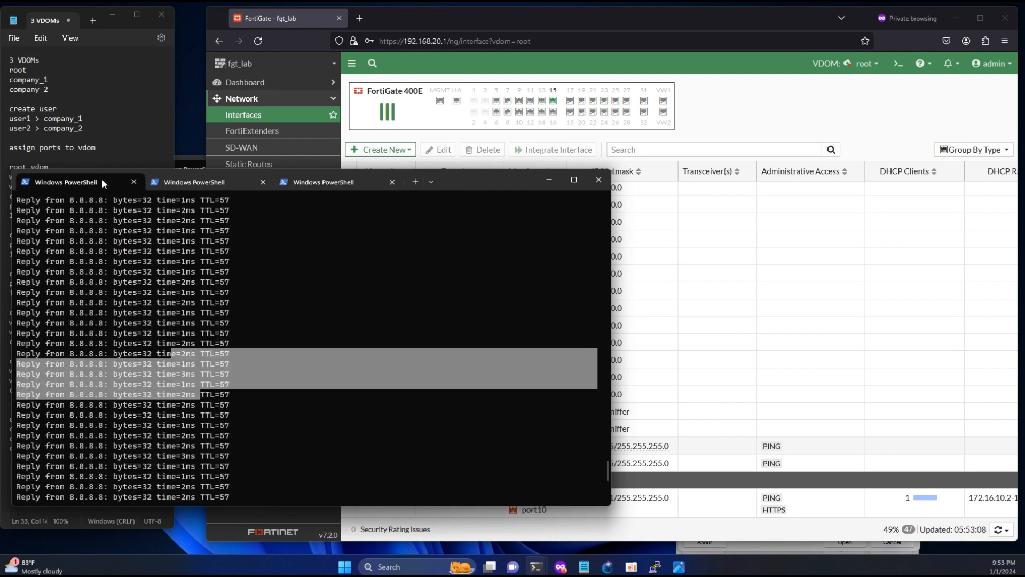
scroll(273, 342, up, 3)
click(273, 342)
key(ctrl+c)
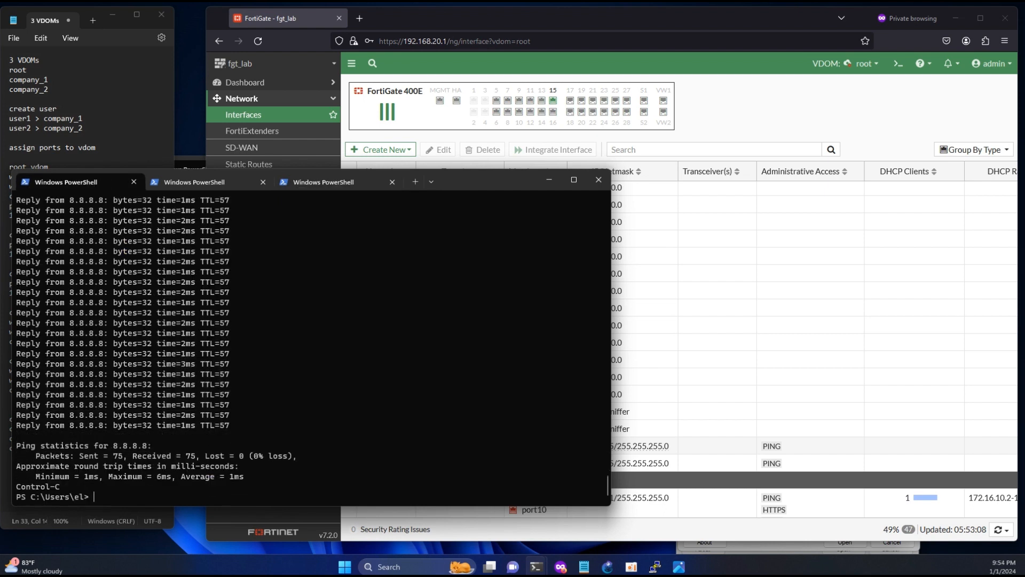
scroll(273, 345, up, 5)
scroll(274, 344, up, 5)
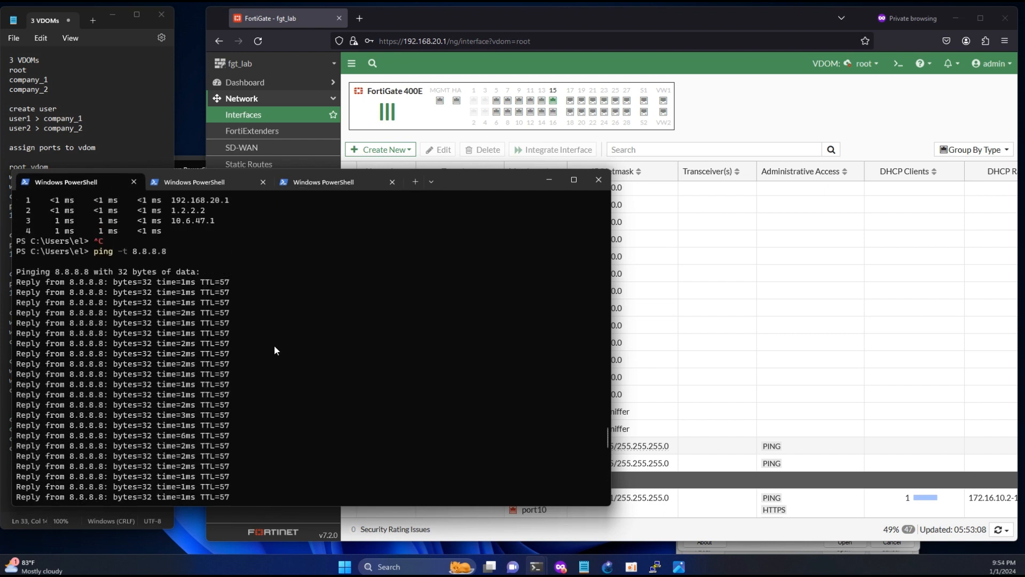